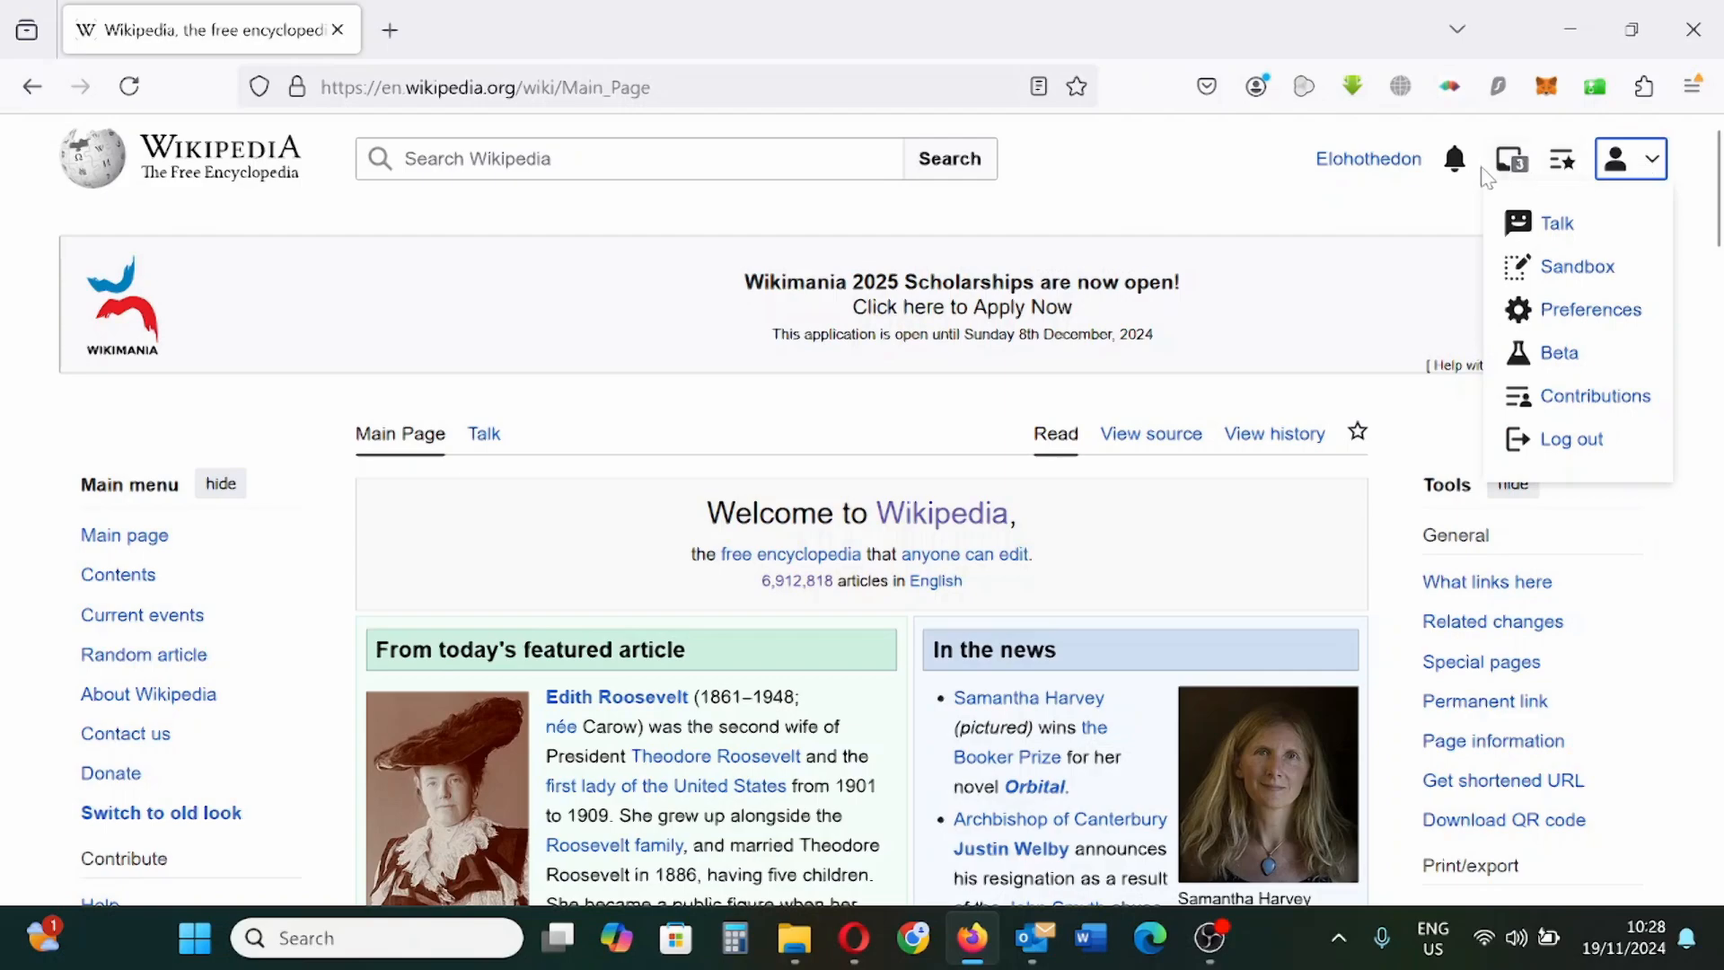
{"action": "left_click", "coordinate": [724, 284]}
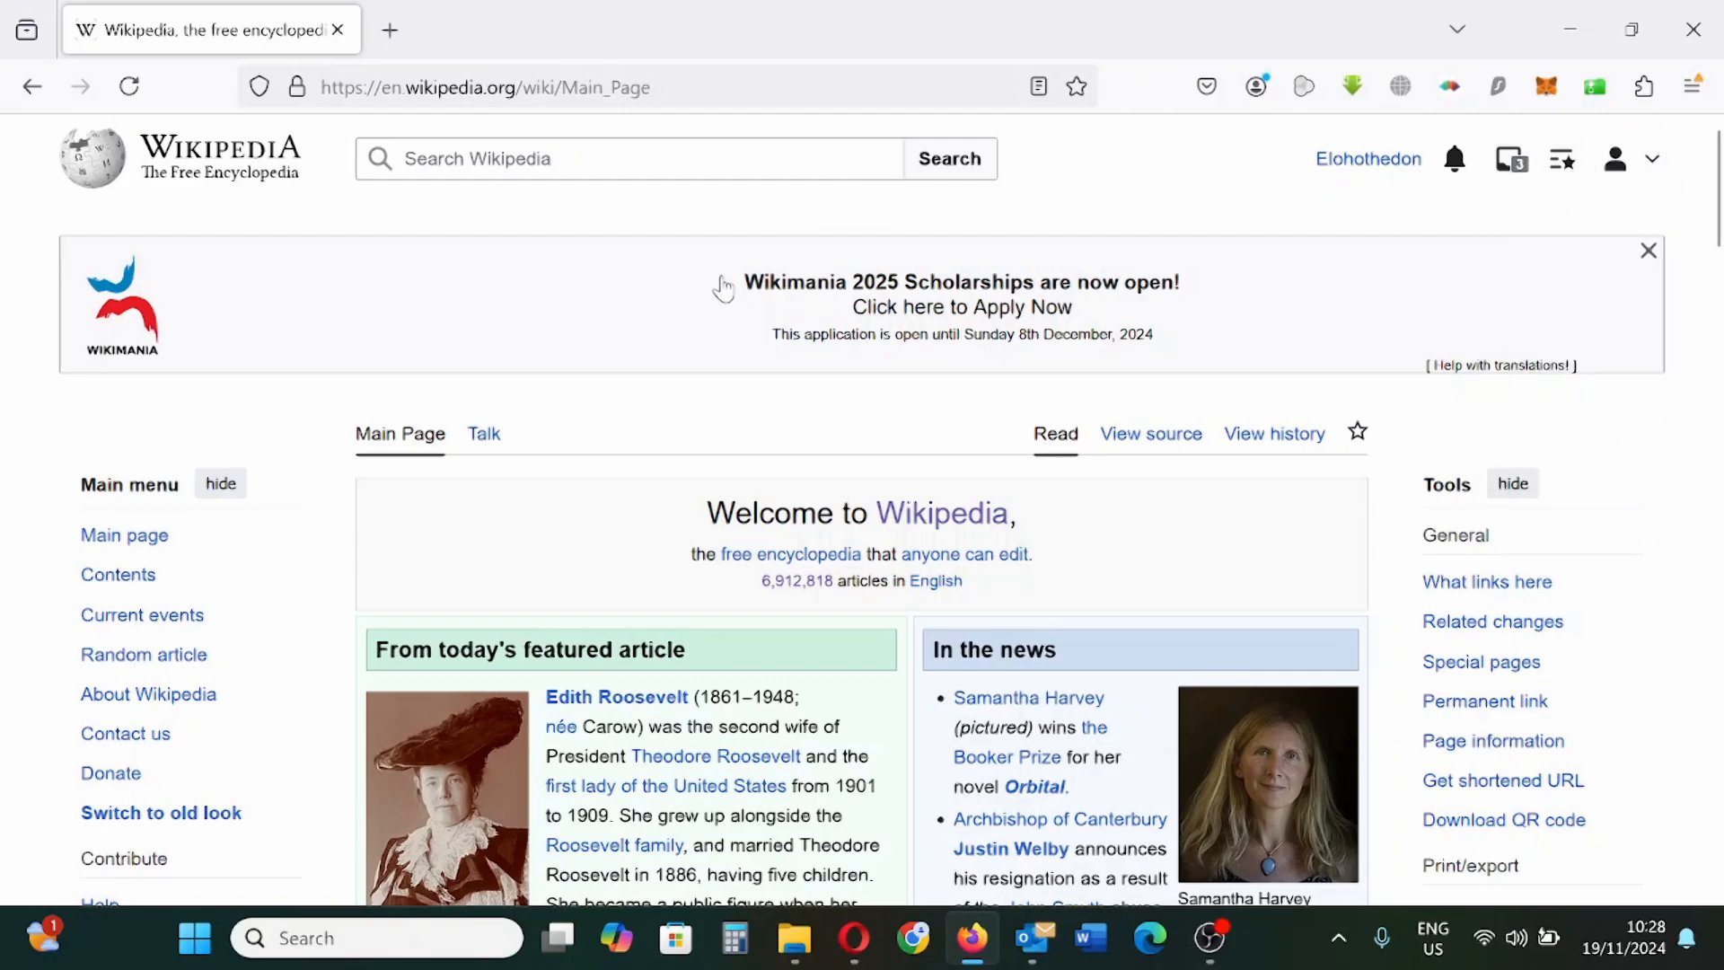
{"action": "scroll", "coordinate": [709, 305], "scroll_direction": "down", "scroll_amount": 8}
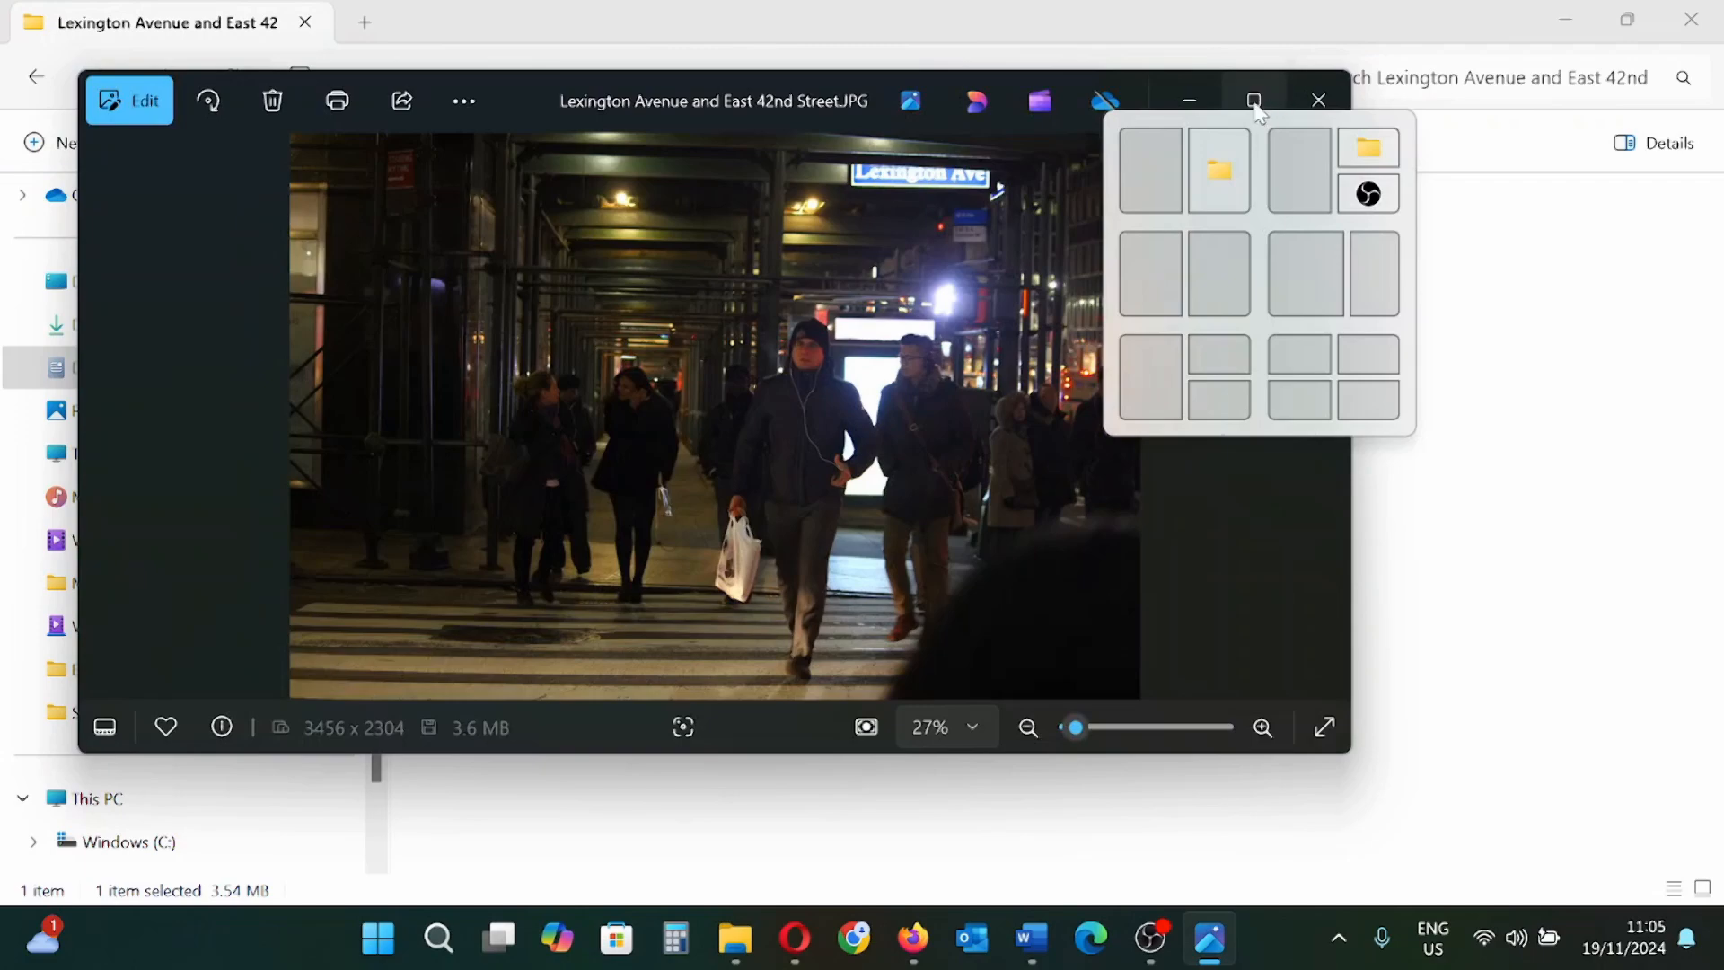
Step: In the Photos viewer, maximize the Lexington Avenue and East 42nd Street photo and examine its street signs and pedestrians up close
{"action": "left_click", "coordinate": [1255, 101]}
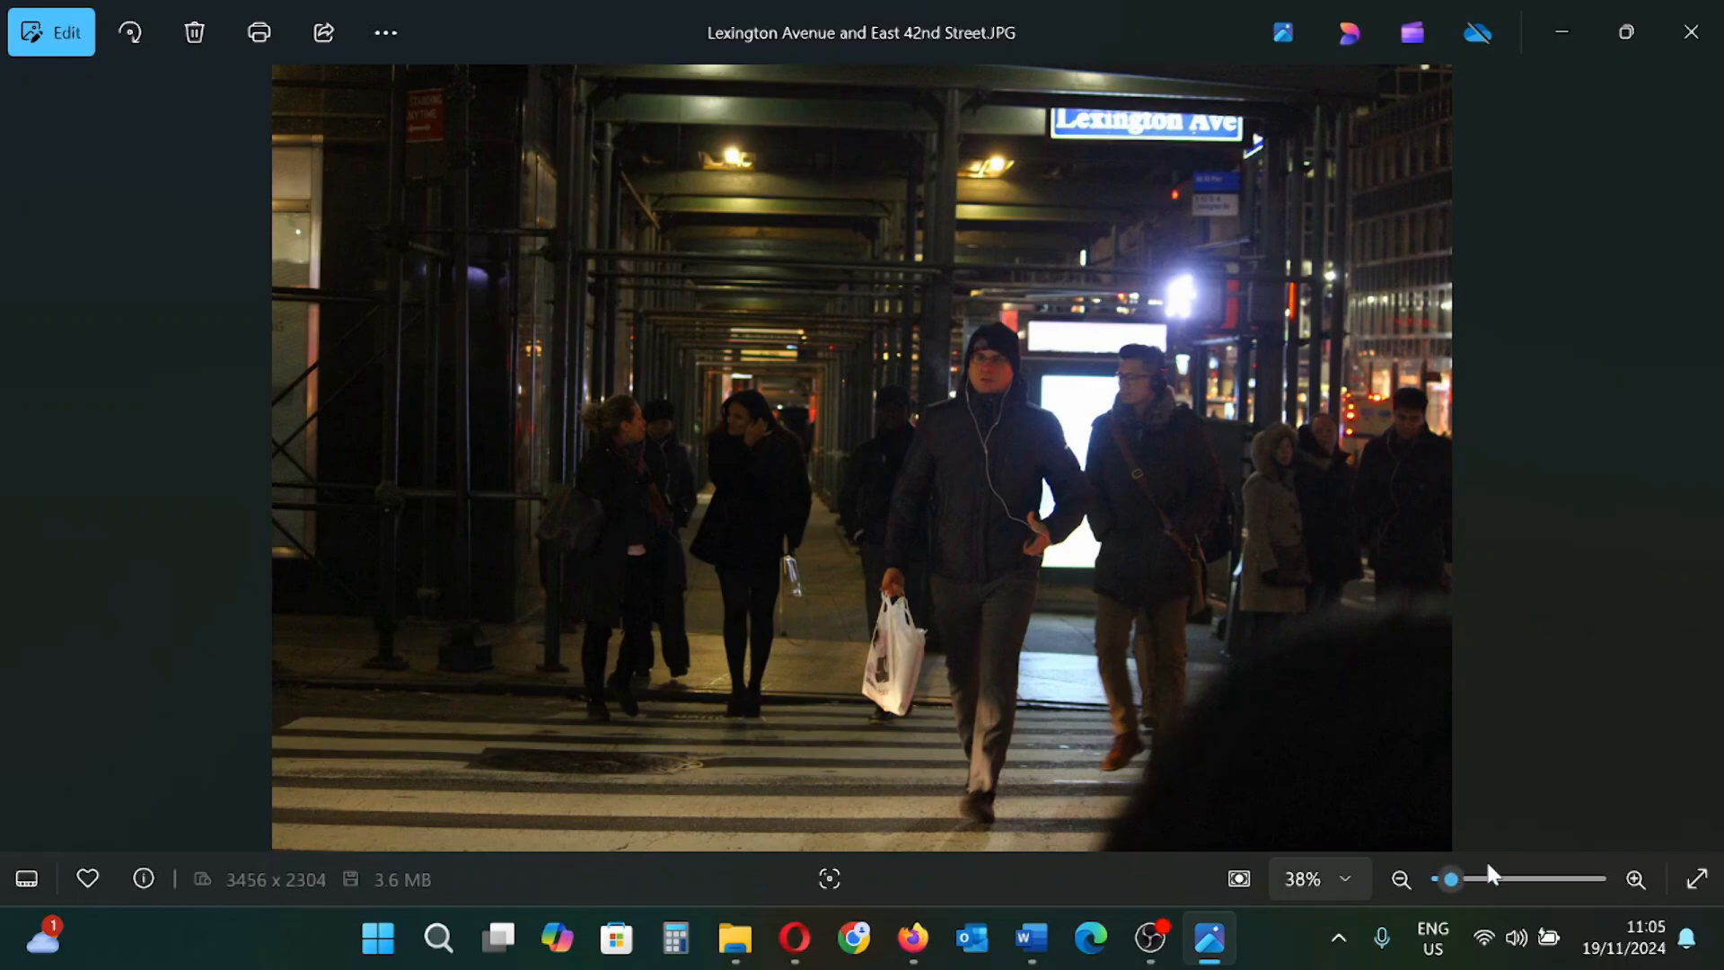
{"action": "left_click_drag", "start_coordinate": [1458, 877], "coordinate": [1454, 875]}
{"action": "scroll", "coordinate": [1134, 542], "scroll_direction": "up", "scroll_amount": 3}
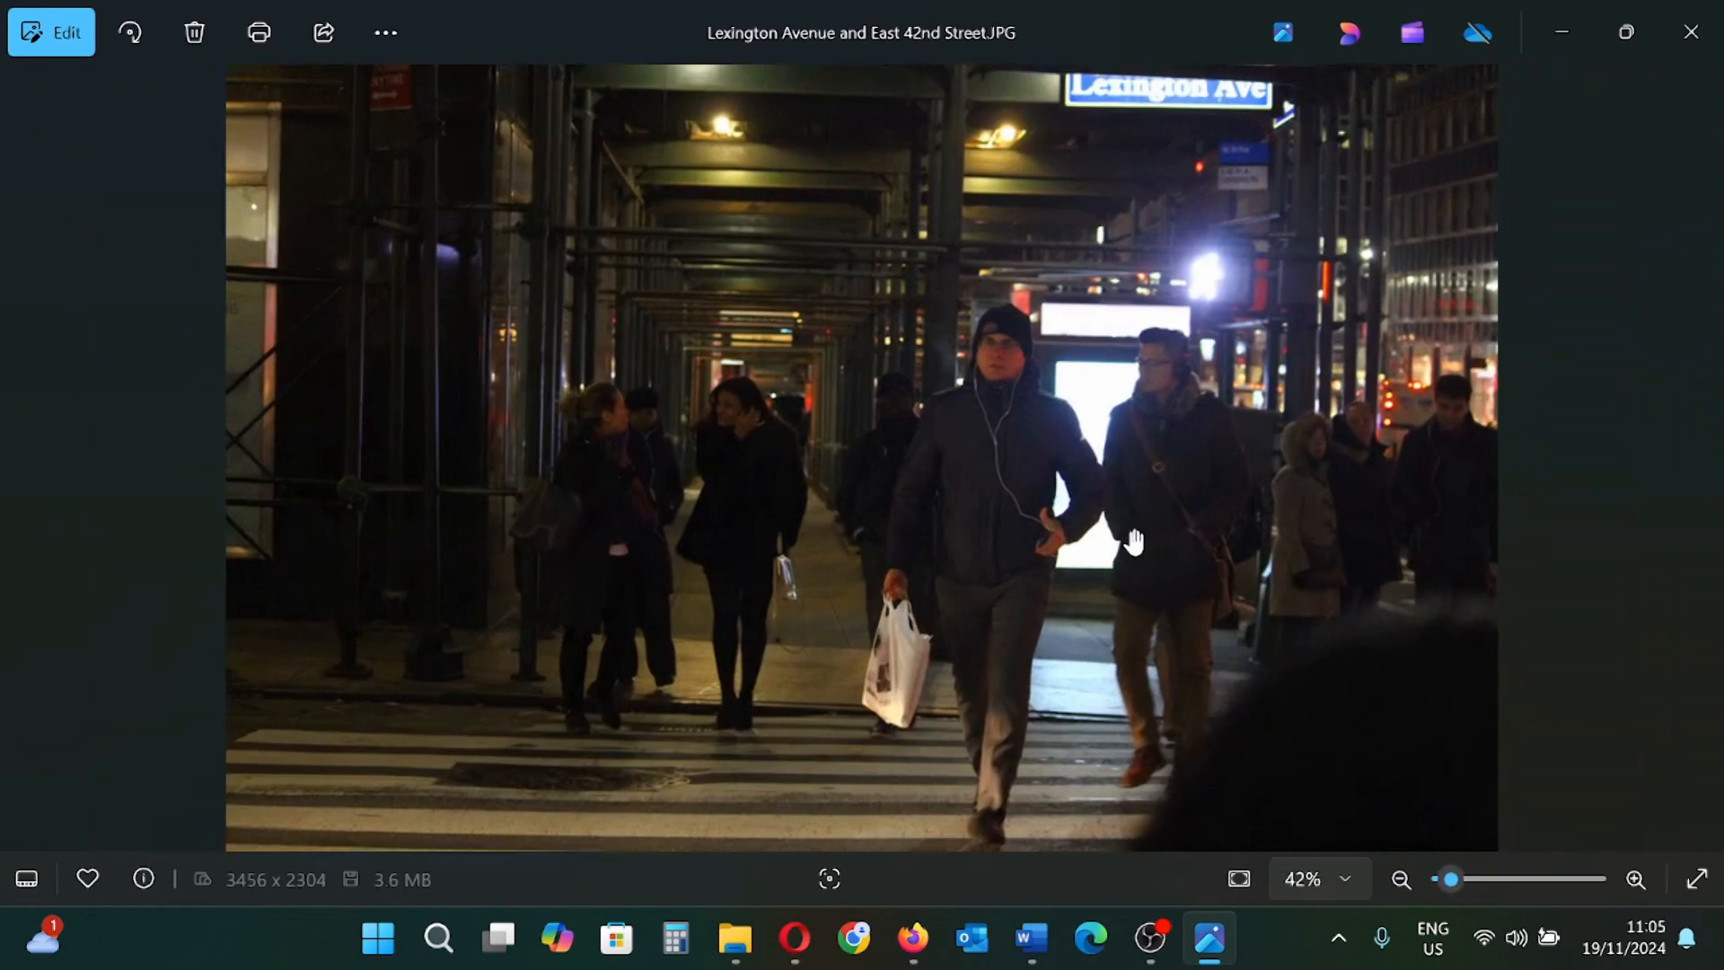
{"action": "left_click_drag", "start_coordinate": [1201, 270], "coordinate": [1201, 385]}
{"action": "scroll", "coordinate": [1177, 153], "scroll_direction": "up", "scroll_amount": 1}
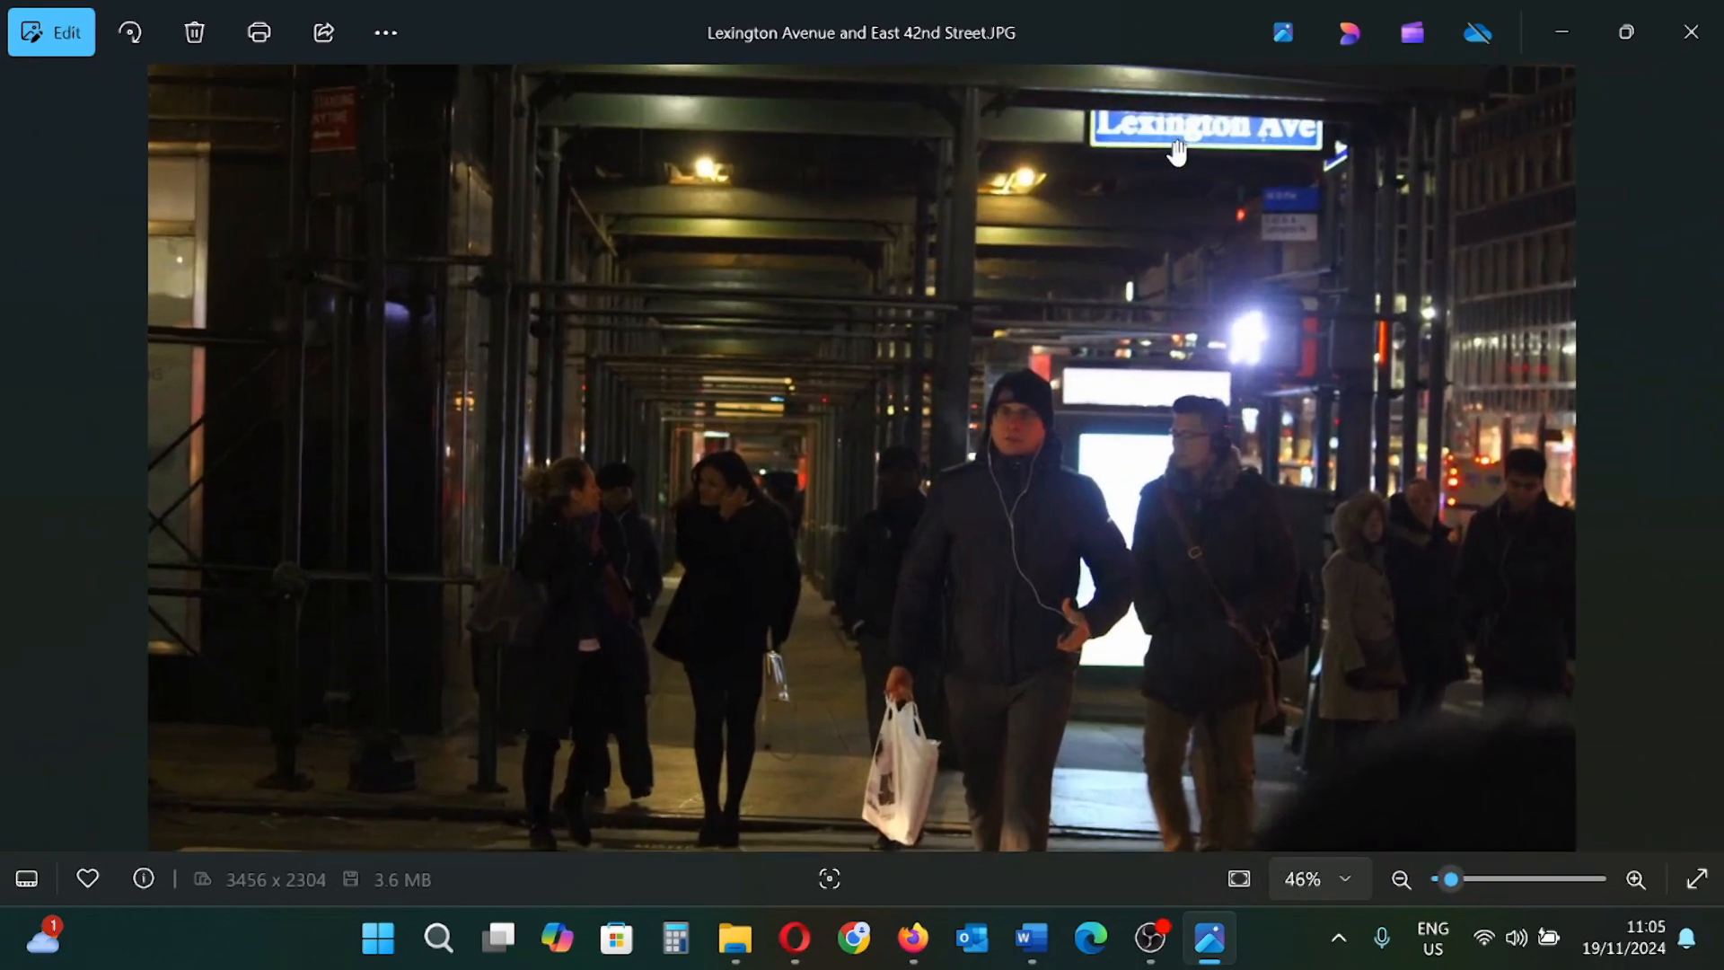
{"action": "scroll", "coordinate": [1177, 152], "scroll_direction": "up", "scroll_amount": 5}
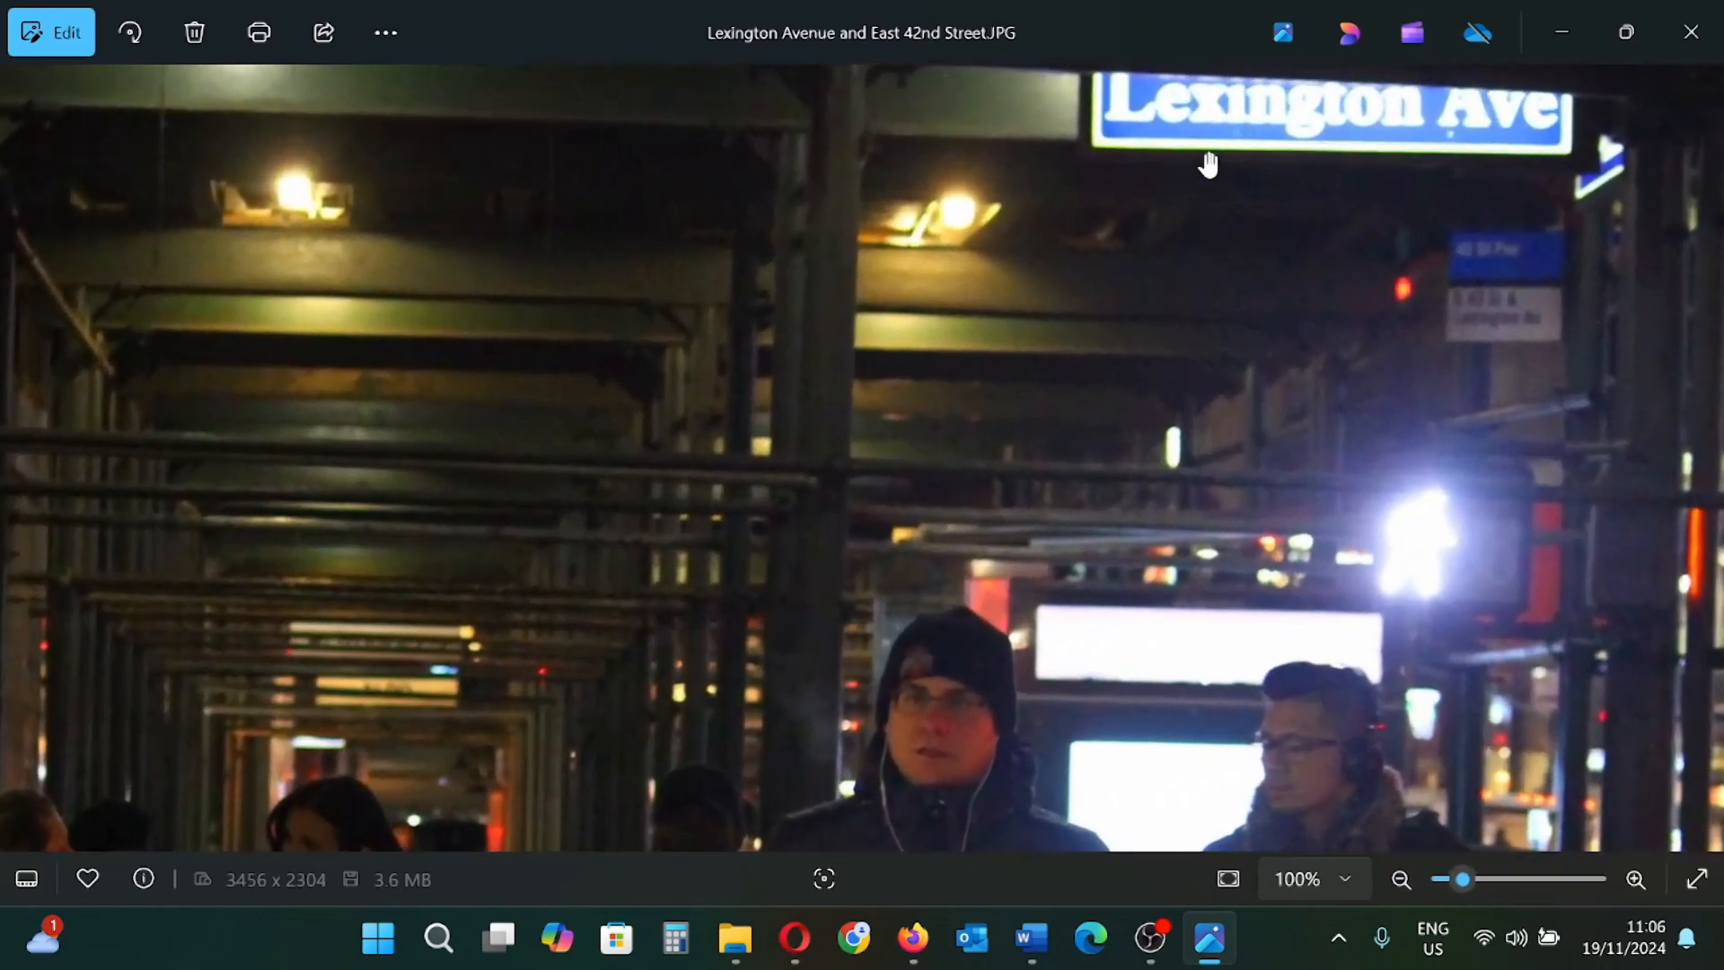
{"action": "scroll", "coordinate": [1208, 163], "scroll_direction": "up", "scroll_amount": 1}
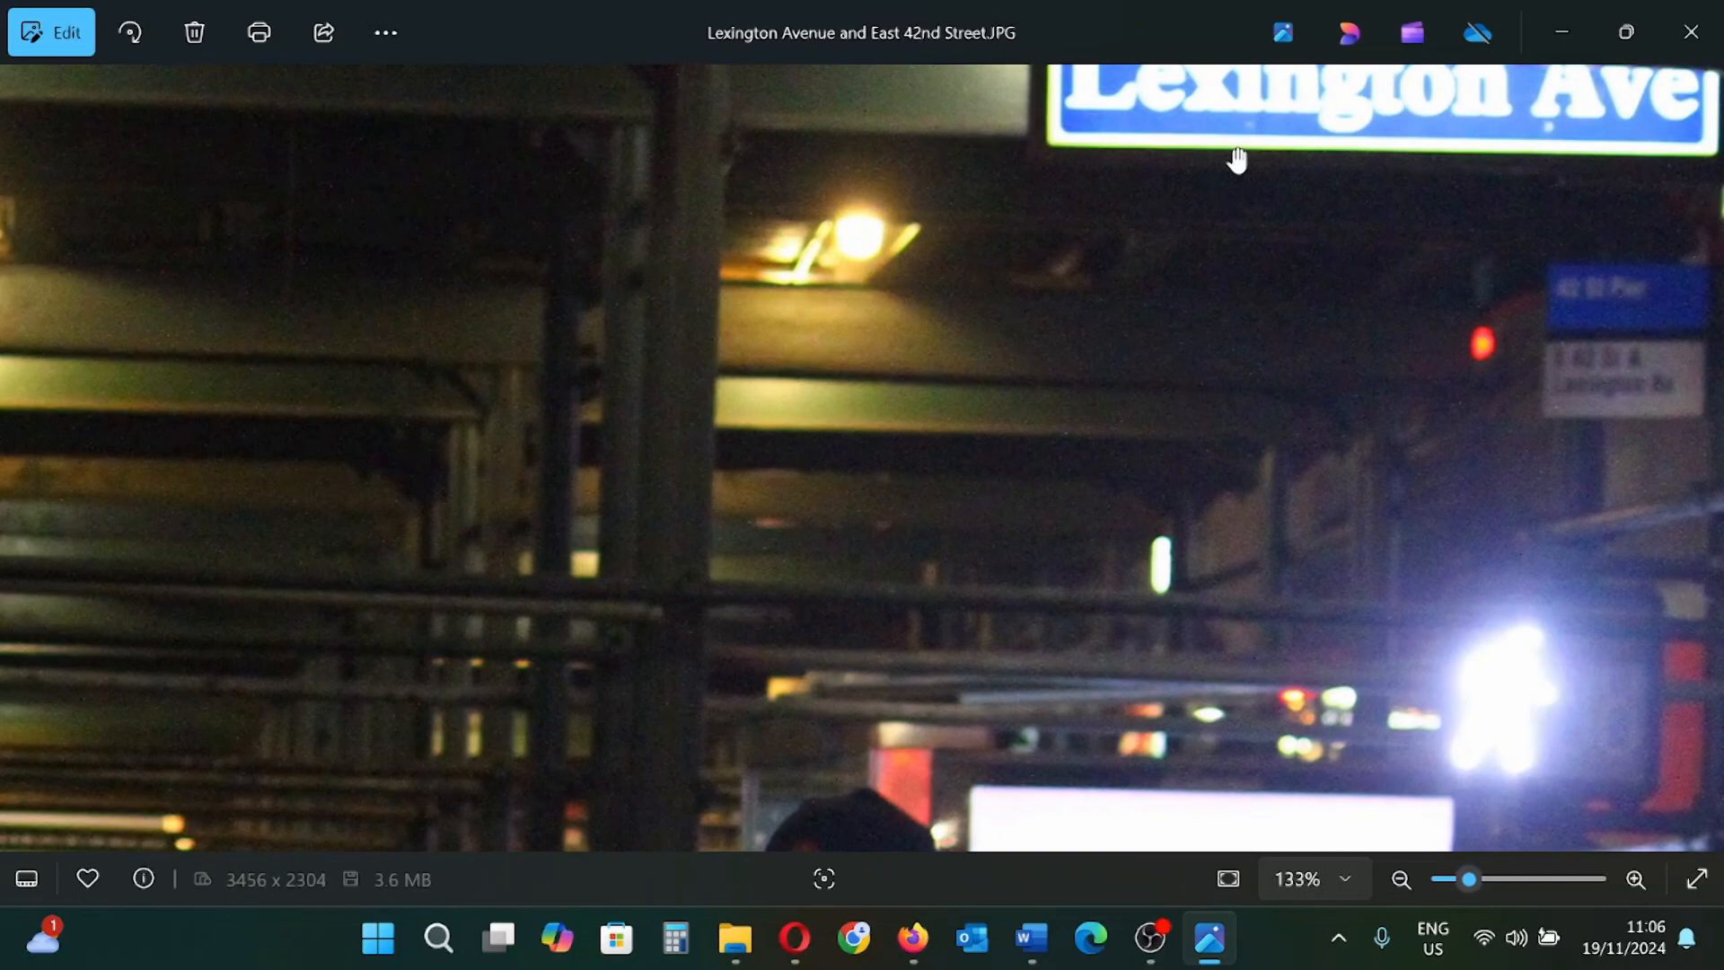
{"action": "scroll", "coordinate": [1237, 159], "scroll_direction": "down", "scroll_amount": 1}
{"action": "scroll", "coordinate": [1294, 155], "scroll_direction": "down", "scroll_amount": 1}
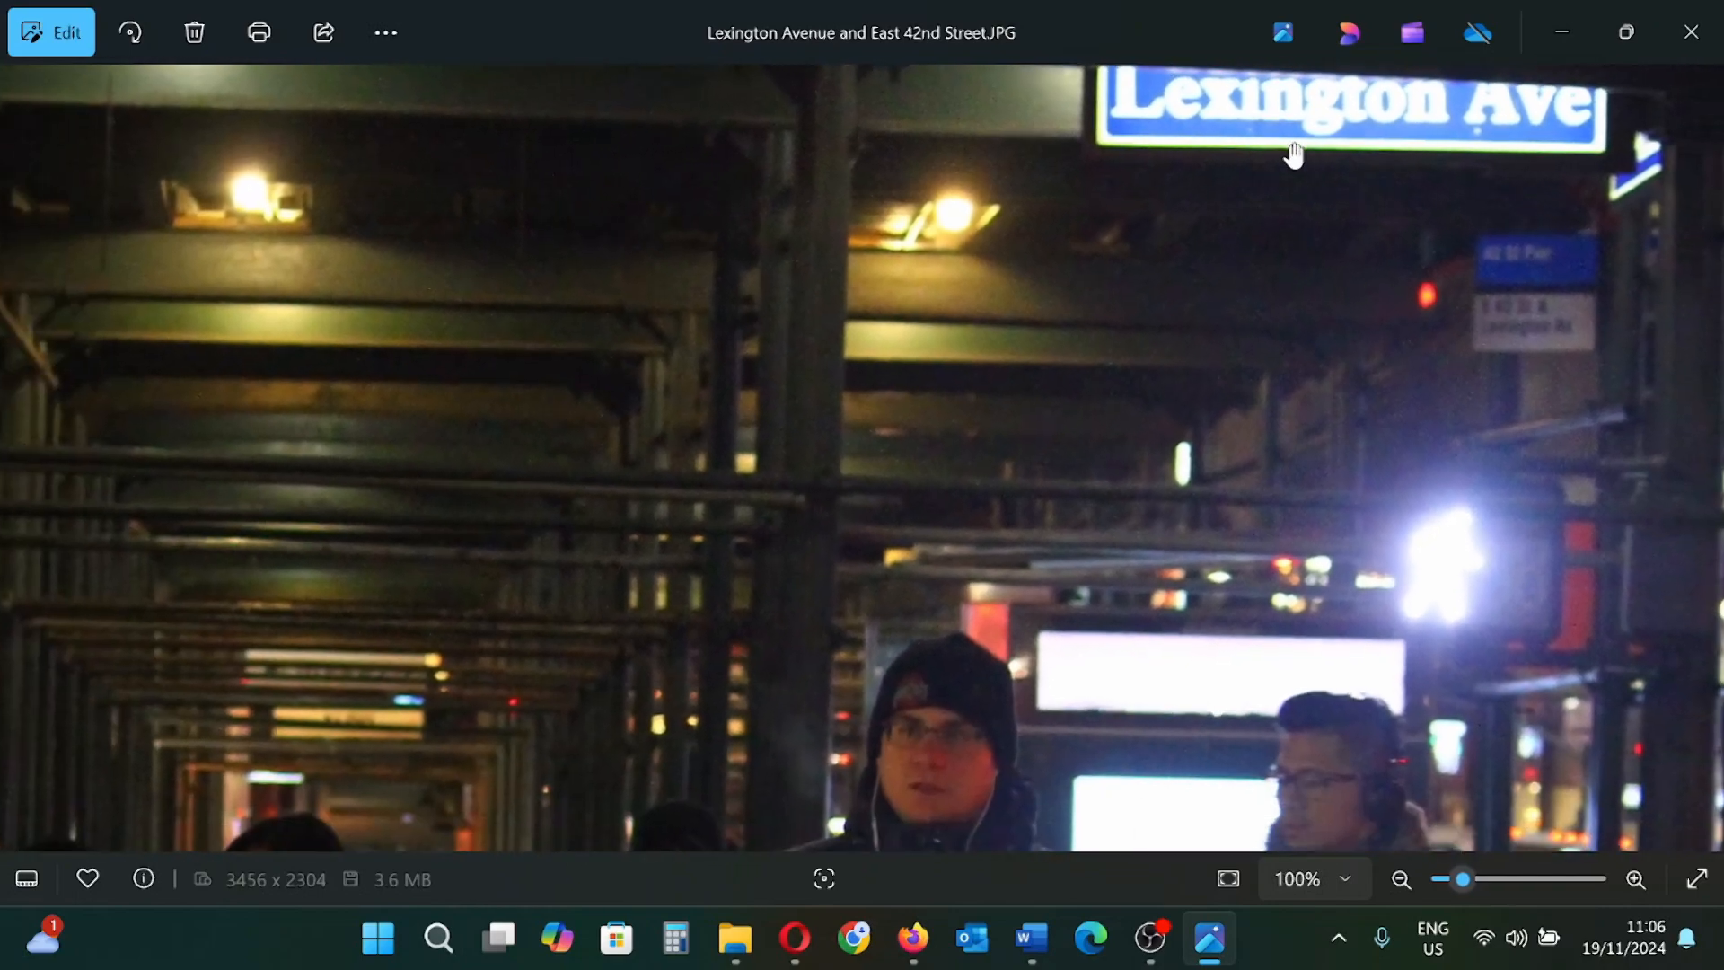
{"action": "scroll", "coordinate": [1295, 154], "scroll_direction": "up", "scroll_amount": 1}
{"action": "left_click_drag", "start_coordinate": [1294, 154], "coordinate": [1283, 311]}
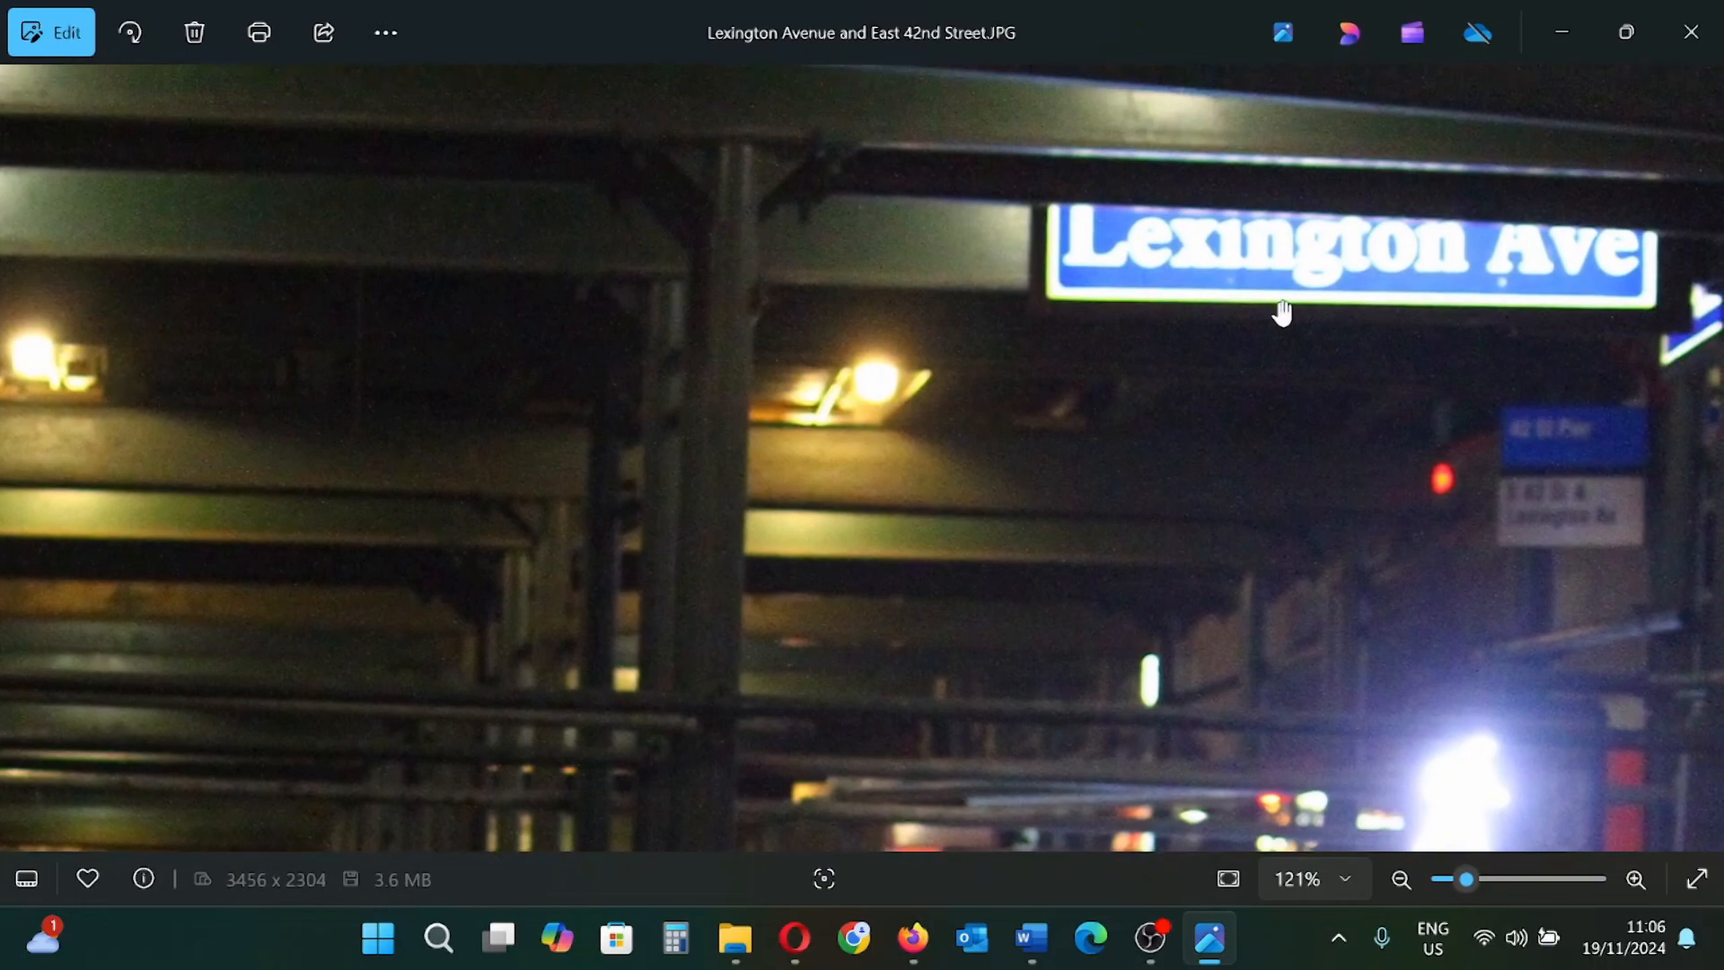
{"action": "scroll", "coordinate": [1282, 311], "scroll_direction": "down", "scroll_amount": 5}
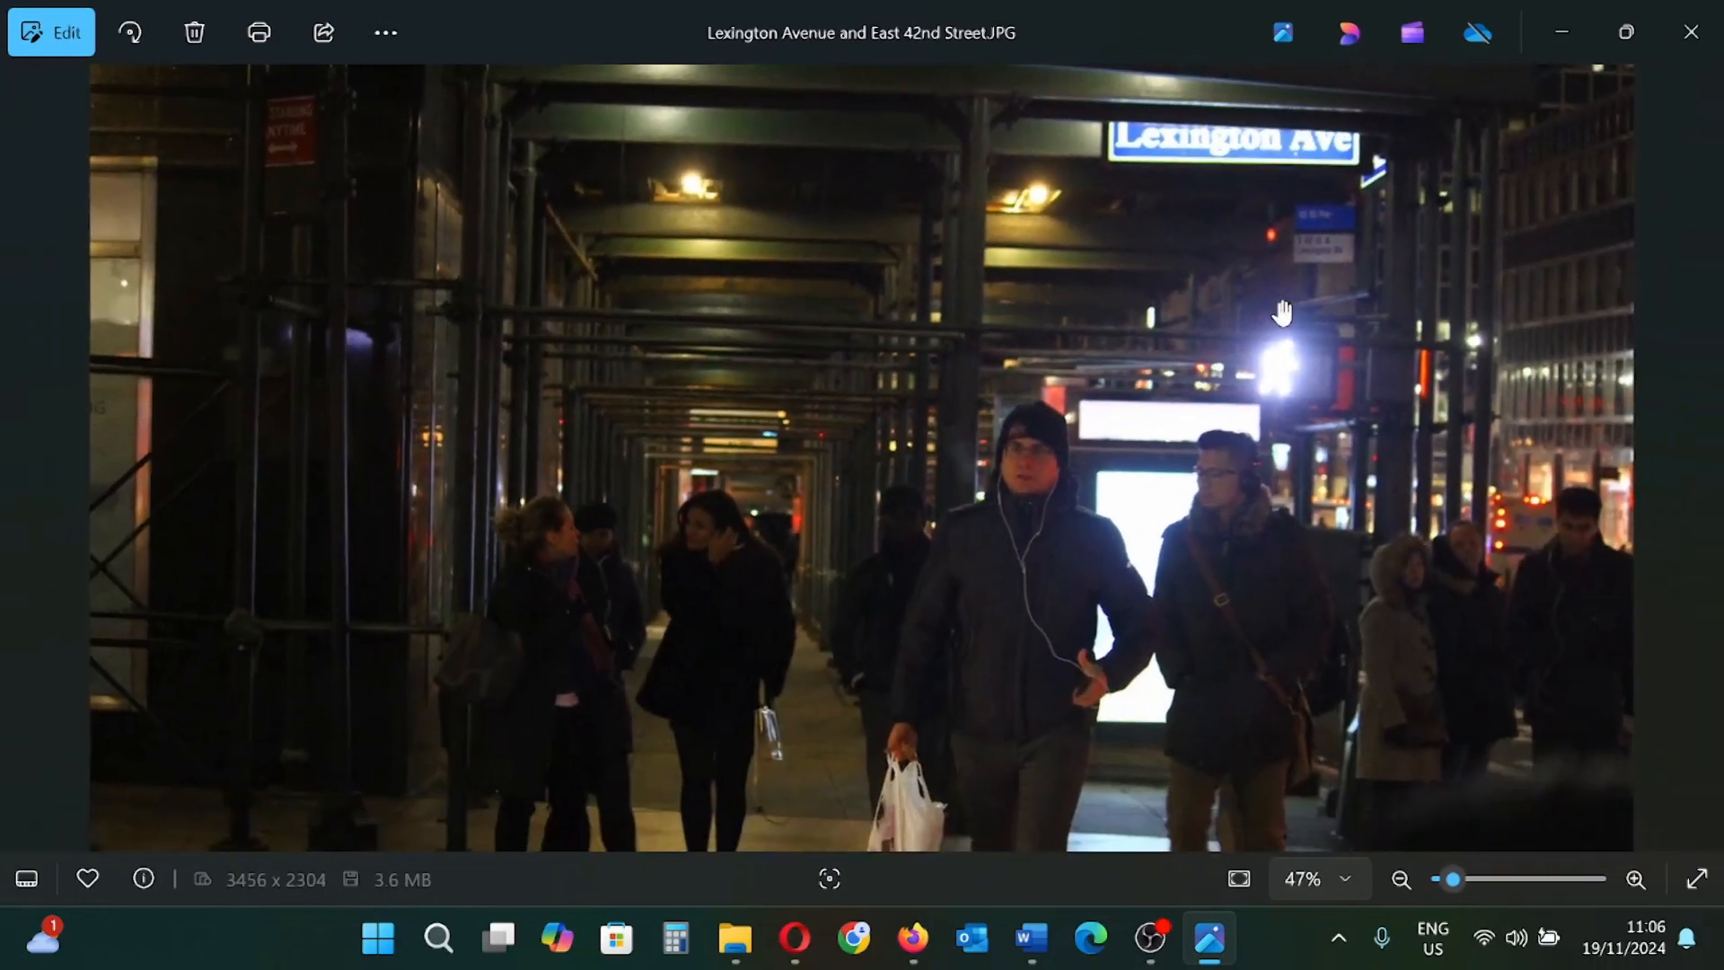
{"action": "scroll", "coordinate": [1283, 312], "scroll_direction": "down", "scroll_amount": 2}
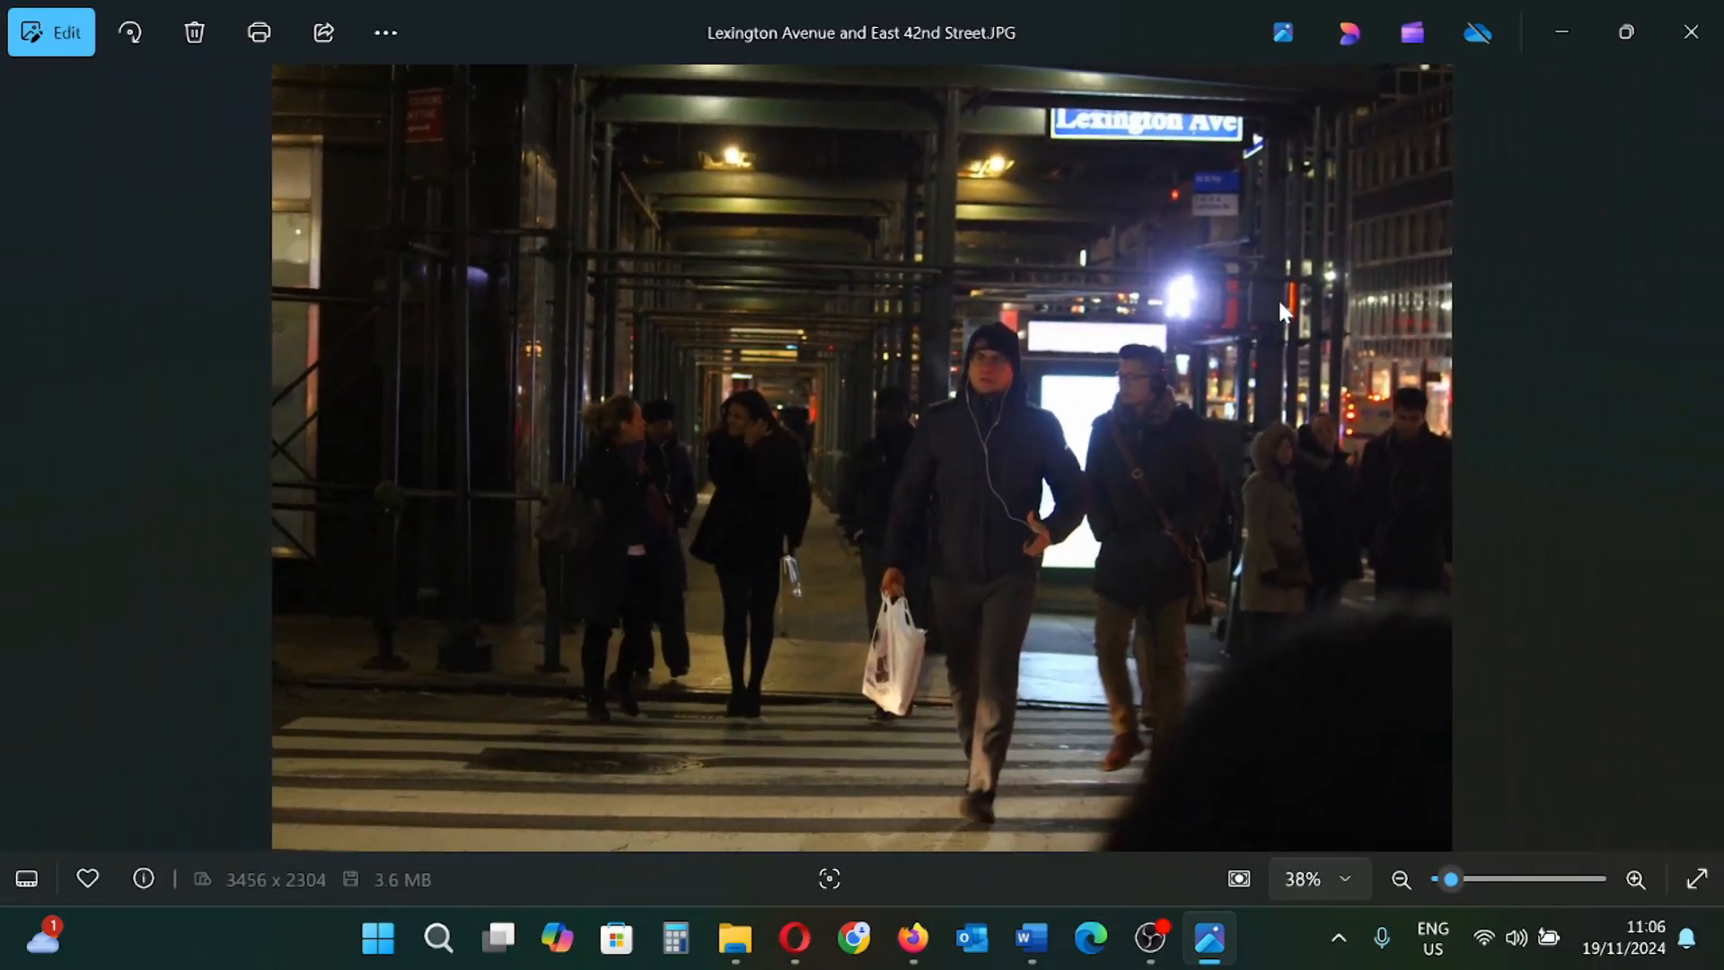
{"action": "scroll", "coordinate": [1279, 298], "scroll_direction": "up", "scroll_amount": 4}
{"action": "left_click_drag", "start_coordinate": [1249, 256], "coordinate": [1107, 642]}
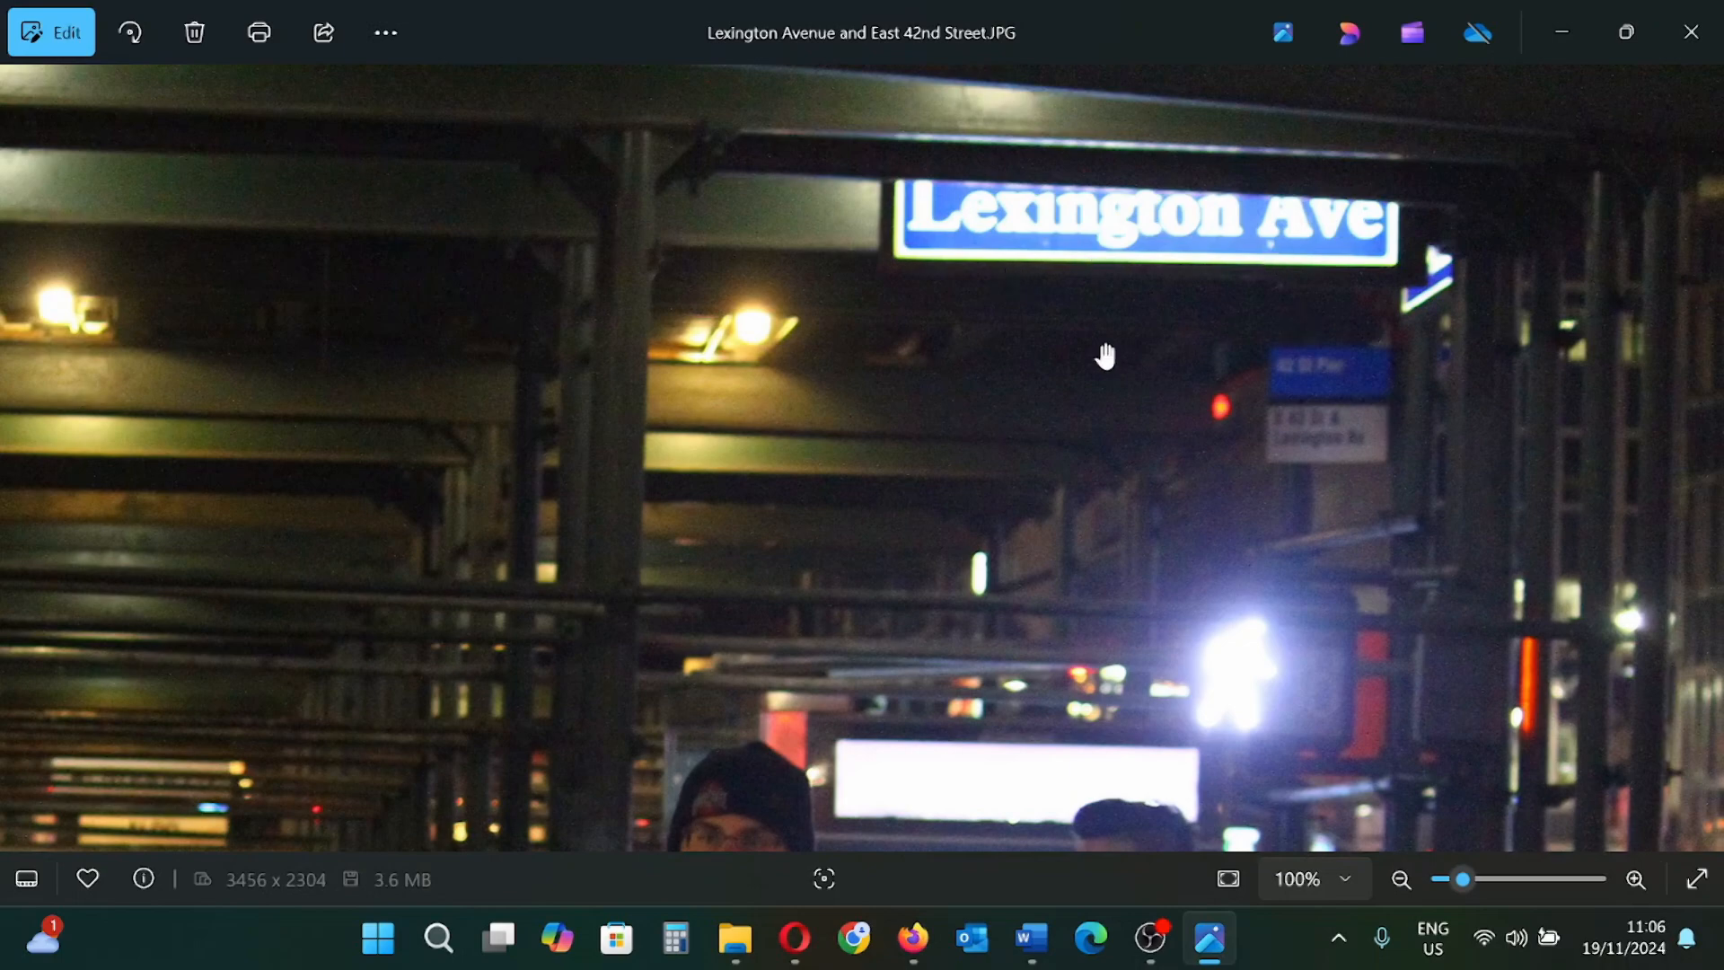
{"action": "scroll", "coordinate": [1106, 356], "scroll_direction": "down", "scroll_amount": 4}
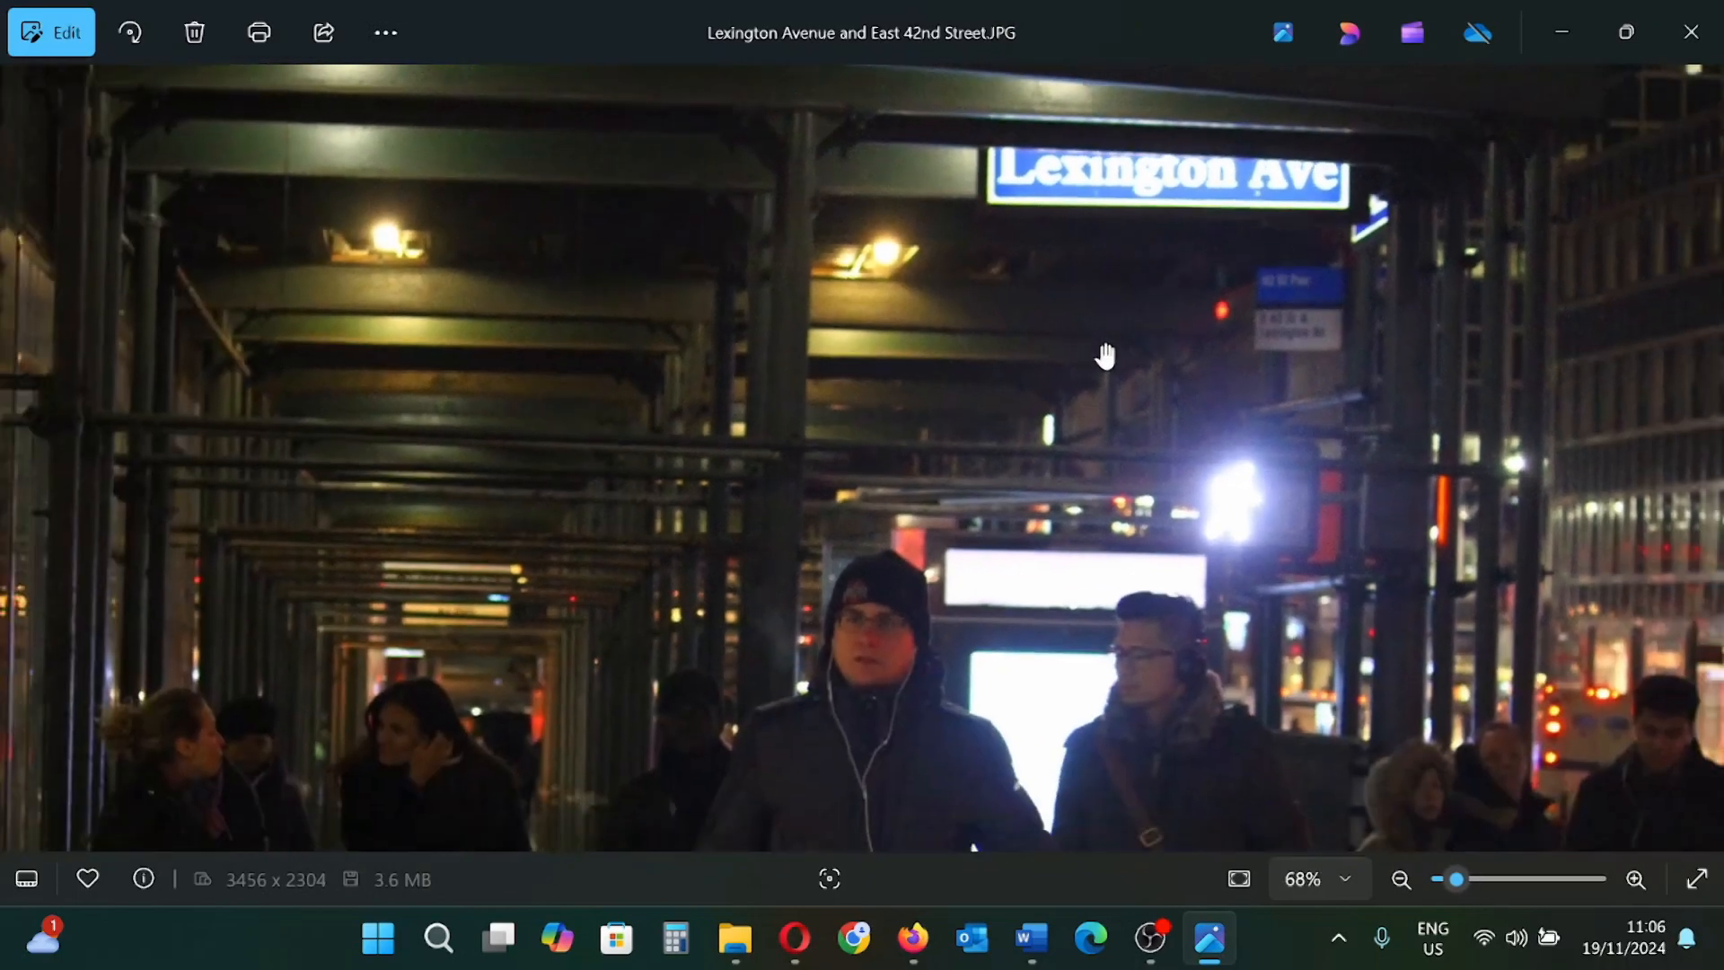
{"action": "scroll", "coordinate": [1105, 357], "scroll_direction": "up", "scroll_amount": 2}
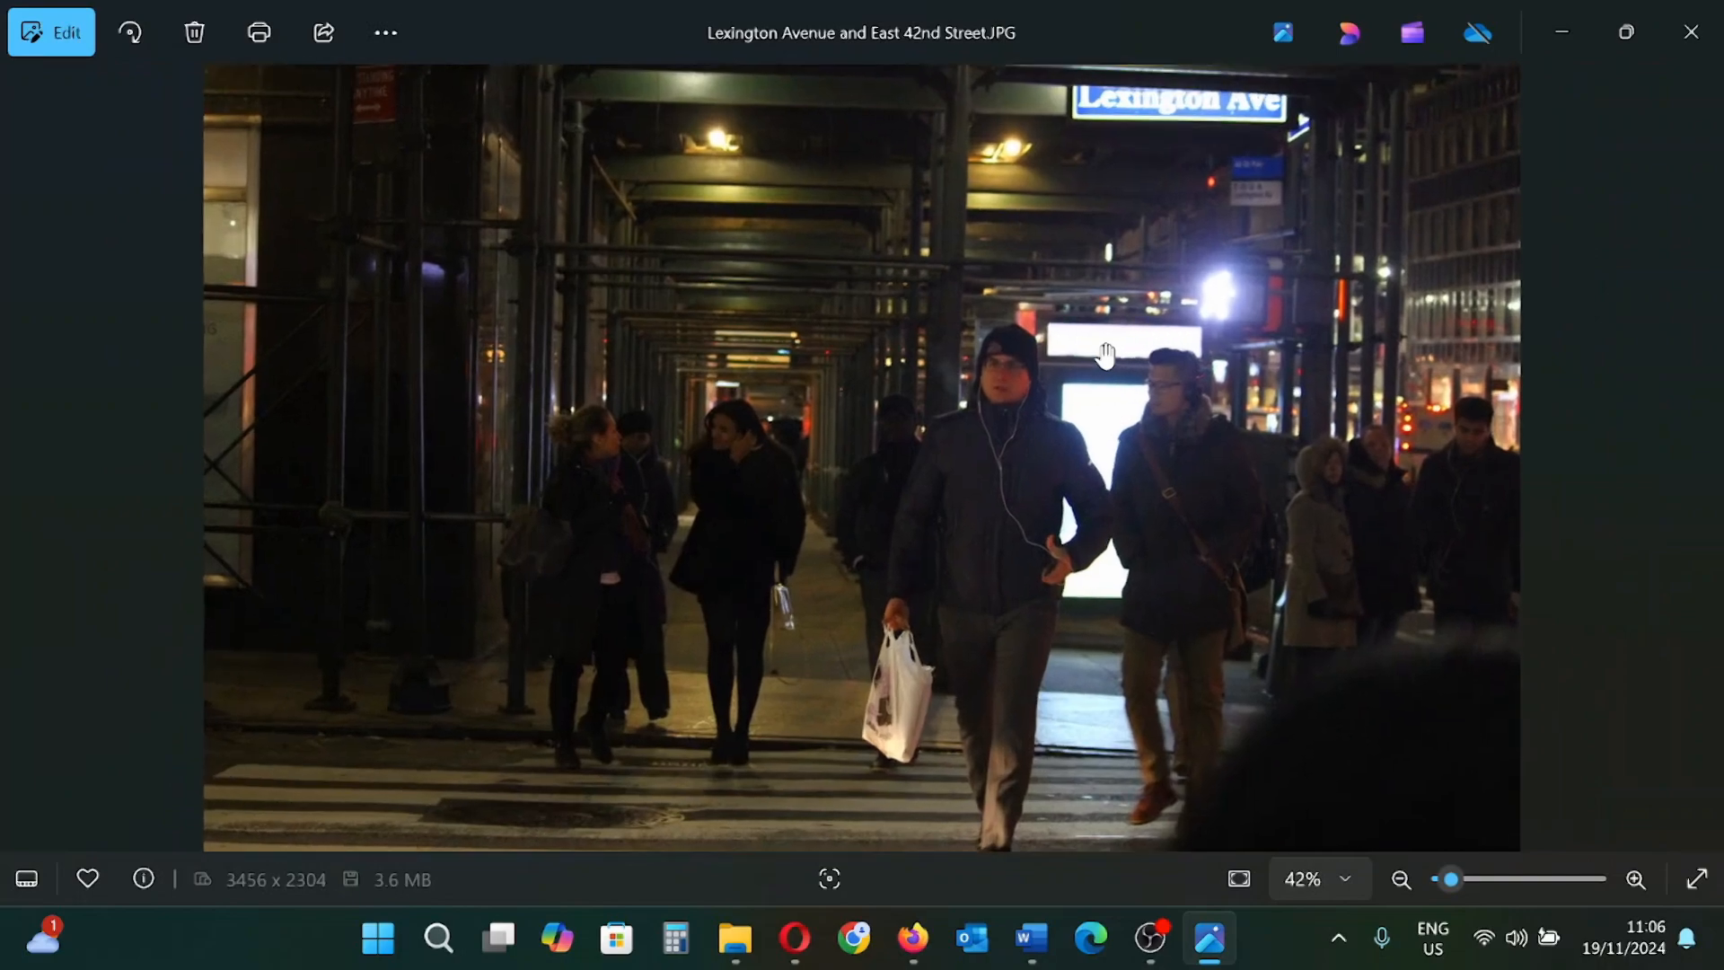
{"action": "scroll", "coordinate": [1106, 357], "scroll_direction": "up", "scroll_amount": 2}
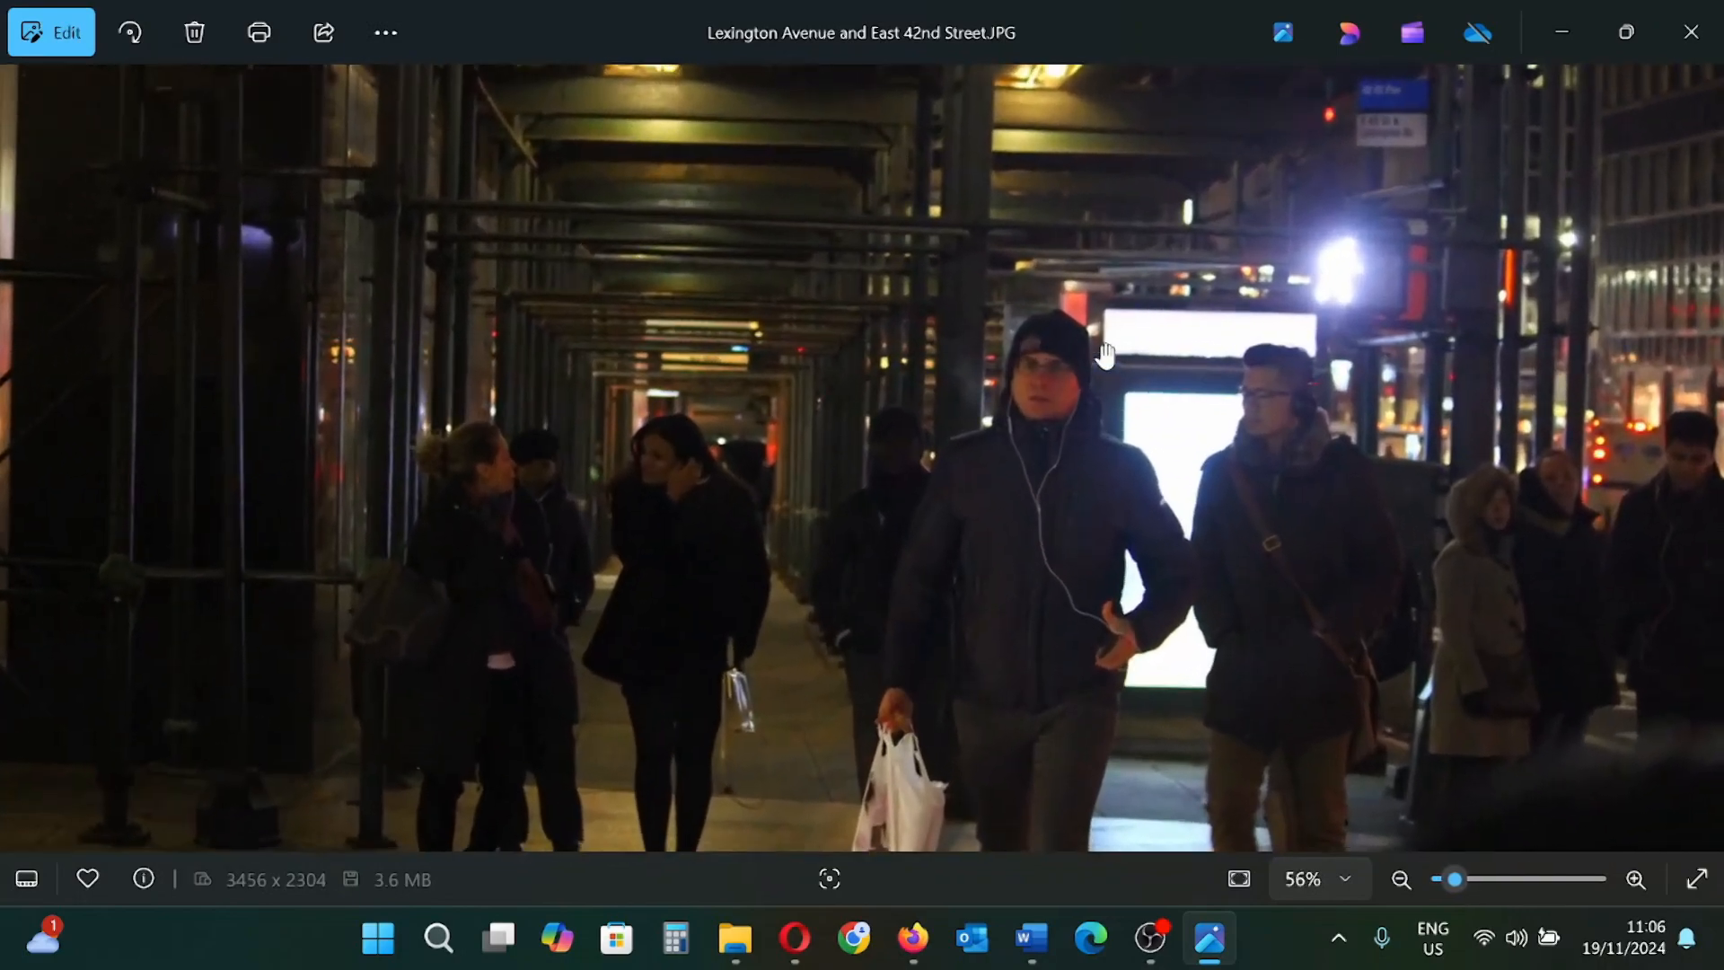
{"action": "scroll", "coordinate": [1105, 357], "scroll_direction": "down", "scroll_amount": 1}
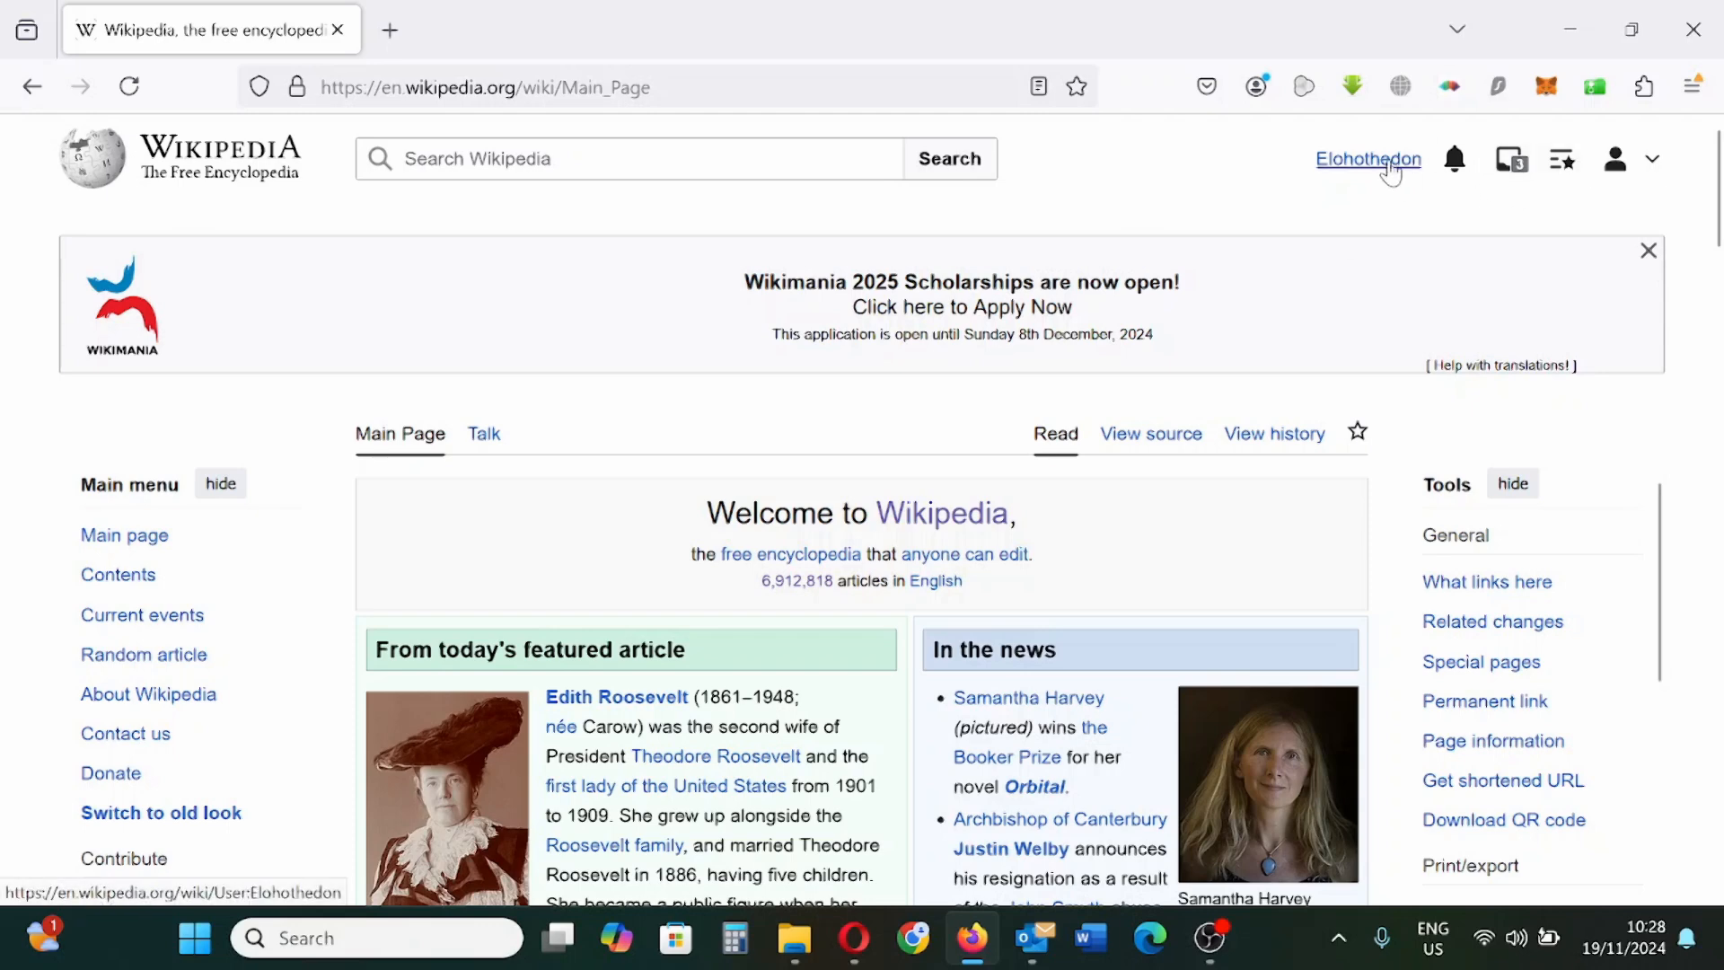
{"action": "left_click", "coordinate": [1644, 162]}
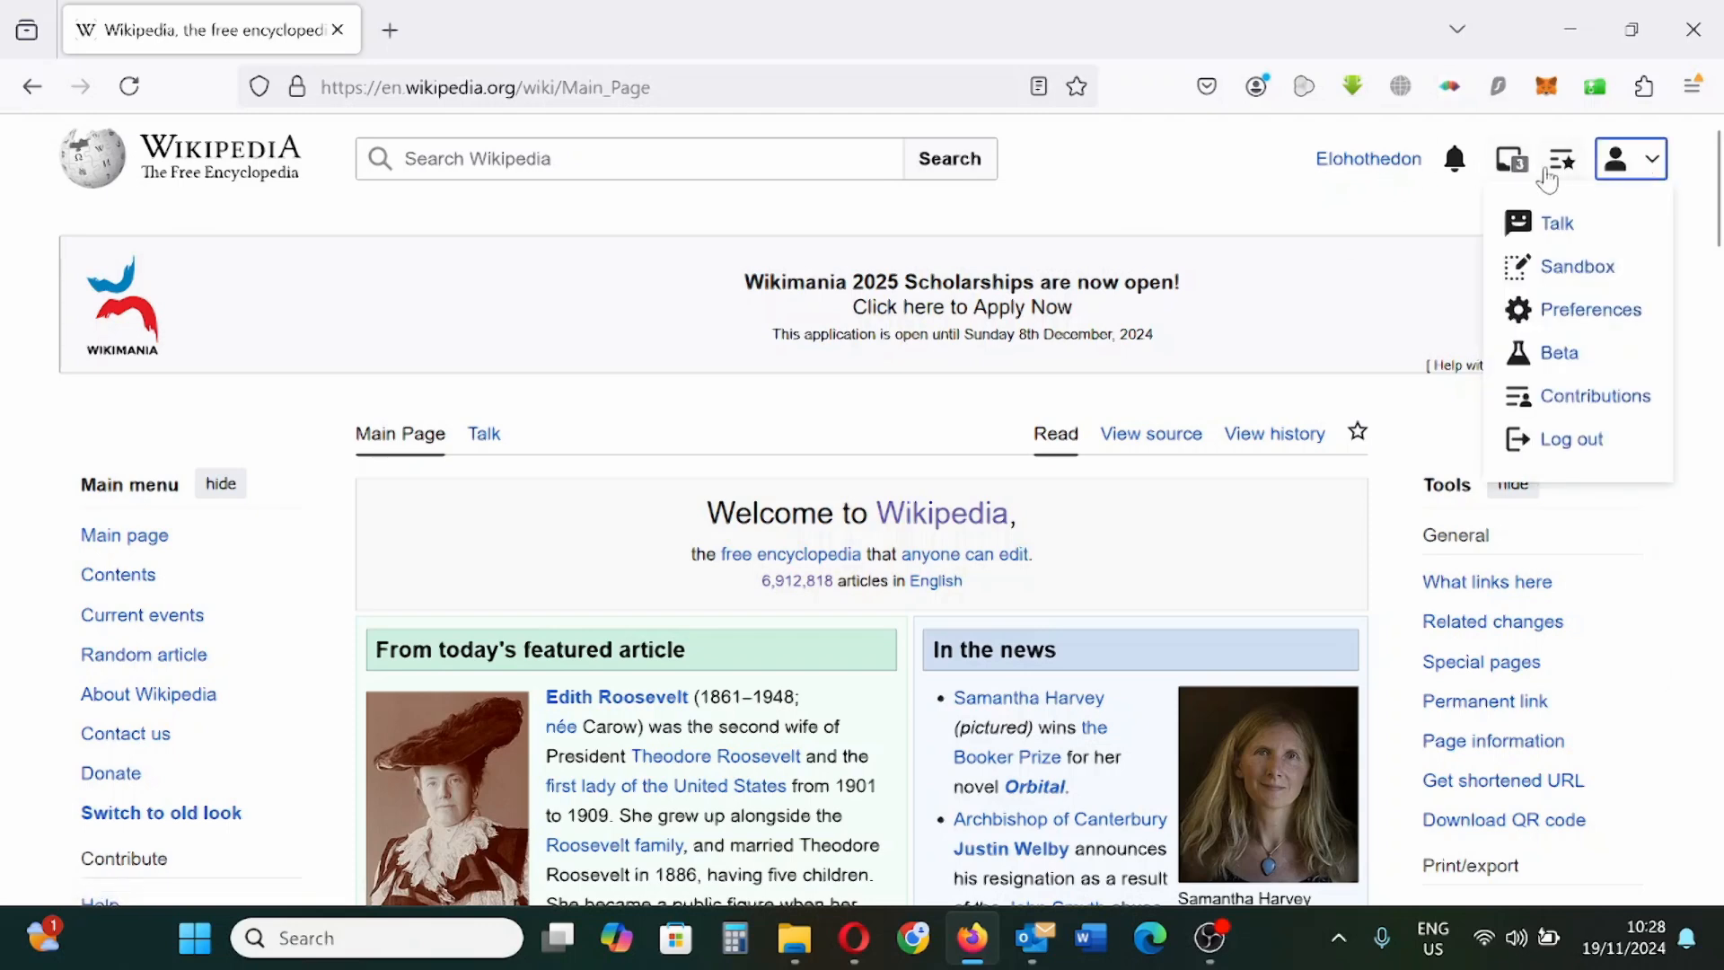
{"action": "left_click", "coordinate": [802, 207]}
{"action": "scroll", "coordinate": [698, 323], "scroll_direction": "down", "scroll_amount": 5}
{"action": "scroll", "coordinate": [698, 324], "scroll_direction": "down", "scroll_amount": 10}
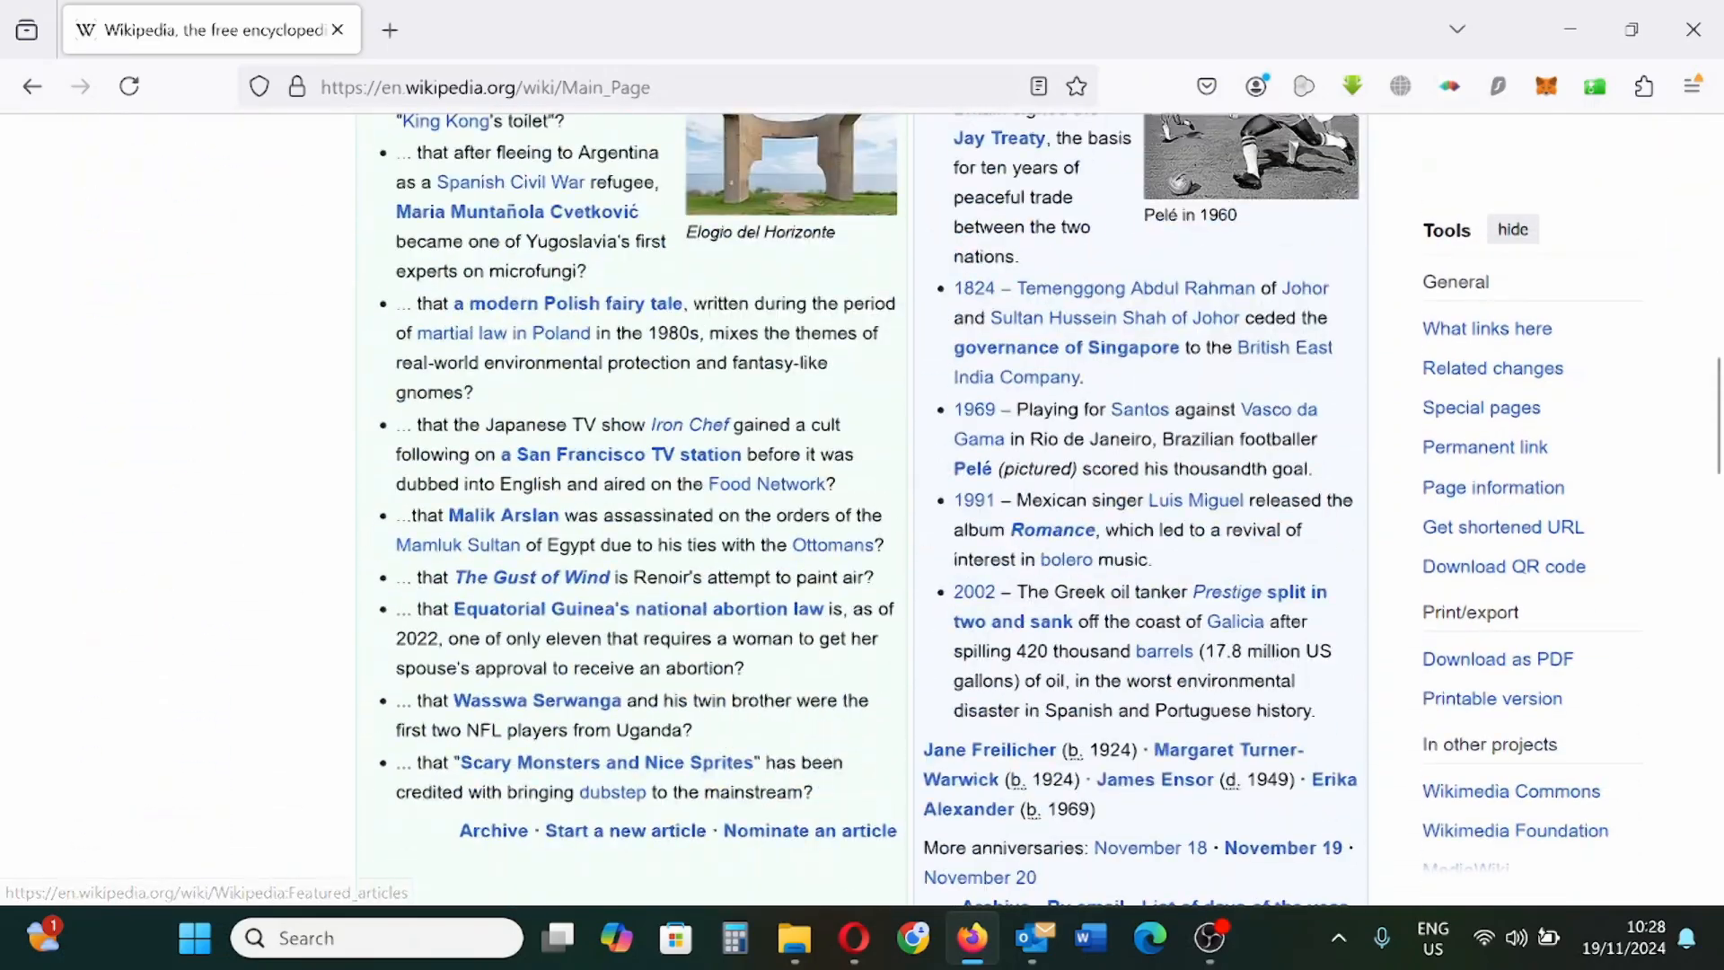
{"action": "scroll", "coordinate": [698, 324], "scroll_direction": "up", "scroll_amount": 15}
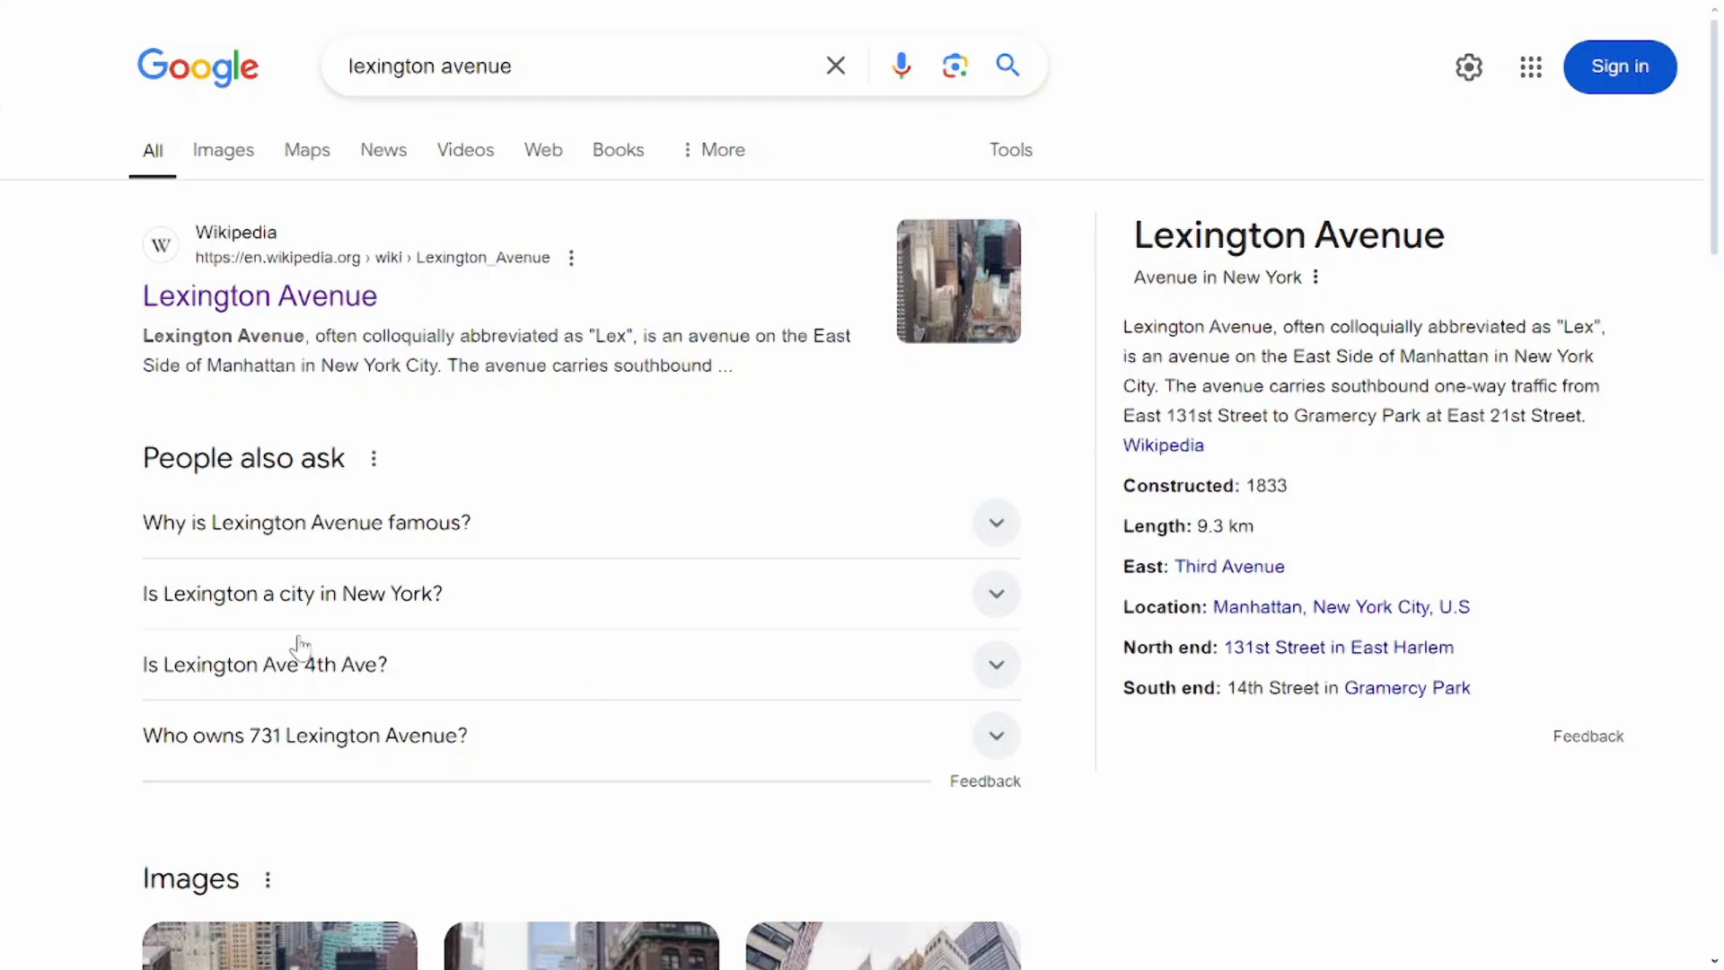
Step: Show Google's image results for lexington avenue and browse the street and building photos
{"action": "left_click", "coordinate": [217, 158]}
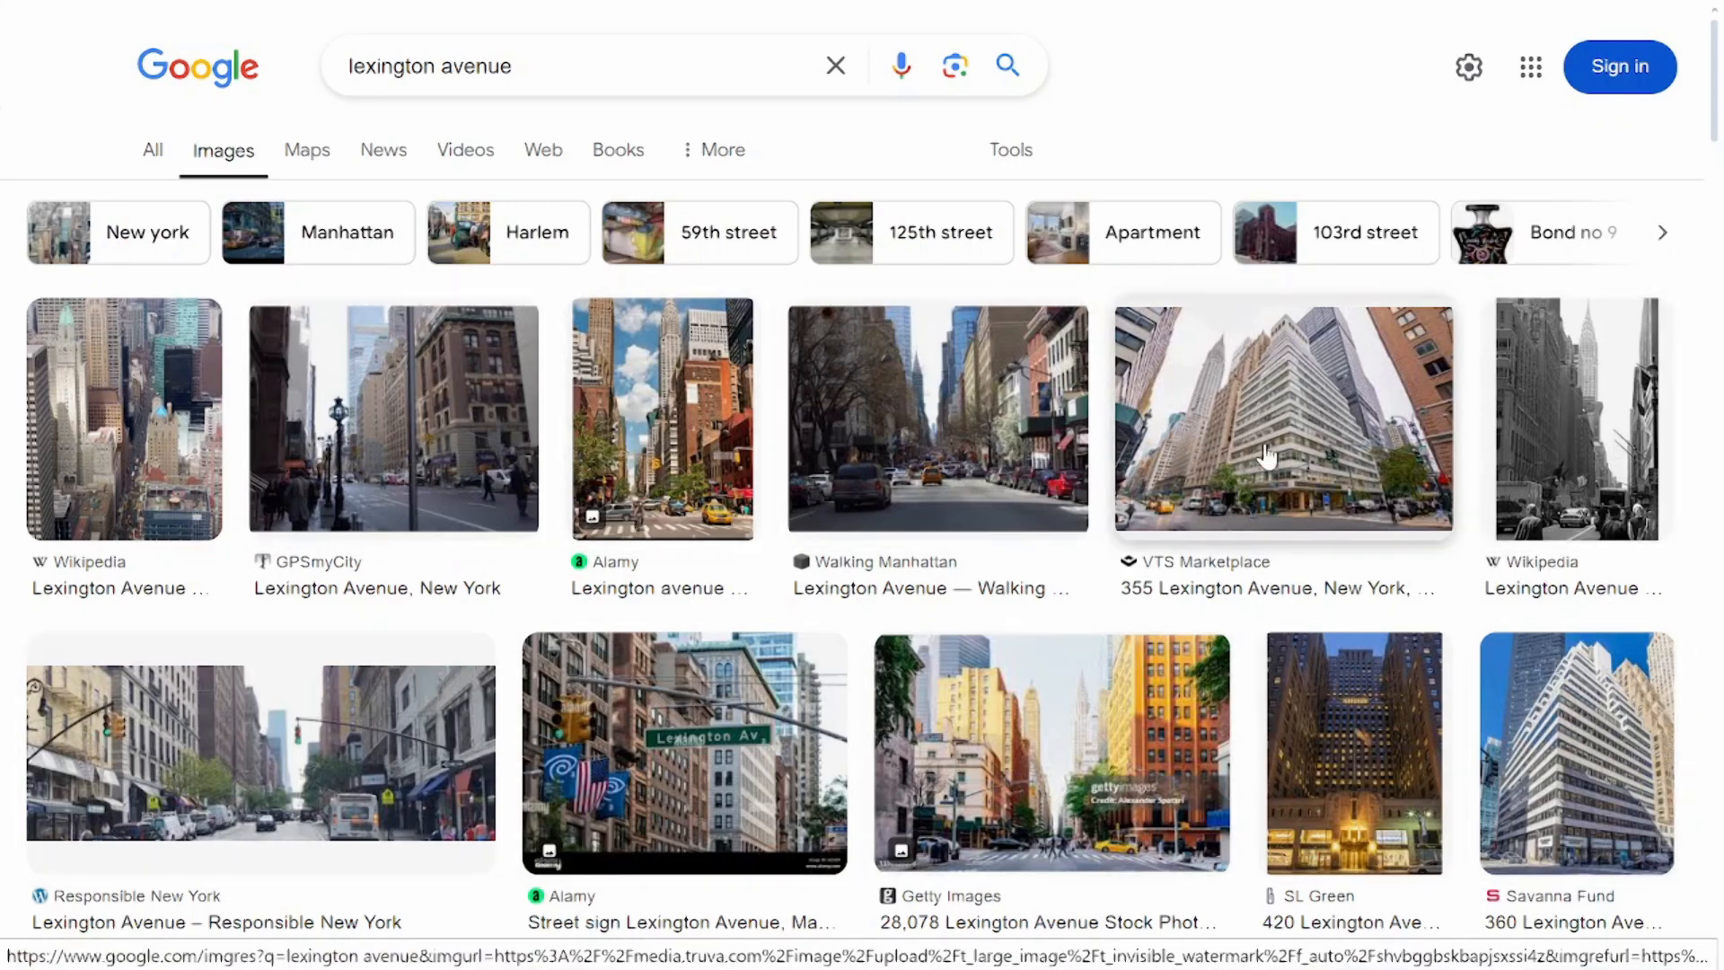
{"action": "scroll", "coordinate": [658, 604], "scroll_direction": "down", "scroll_amount": 2}
{"action": "scroll", "coordinate": [658, 604], "scroll_direction": "down", "scroll_amount": 3}
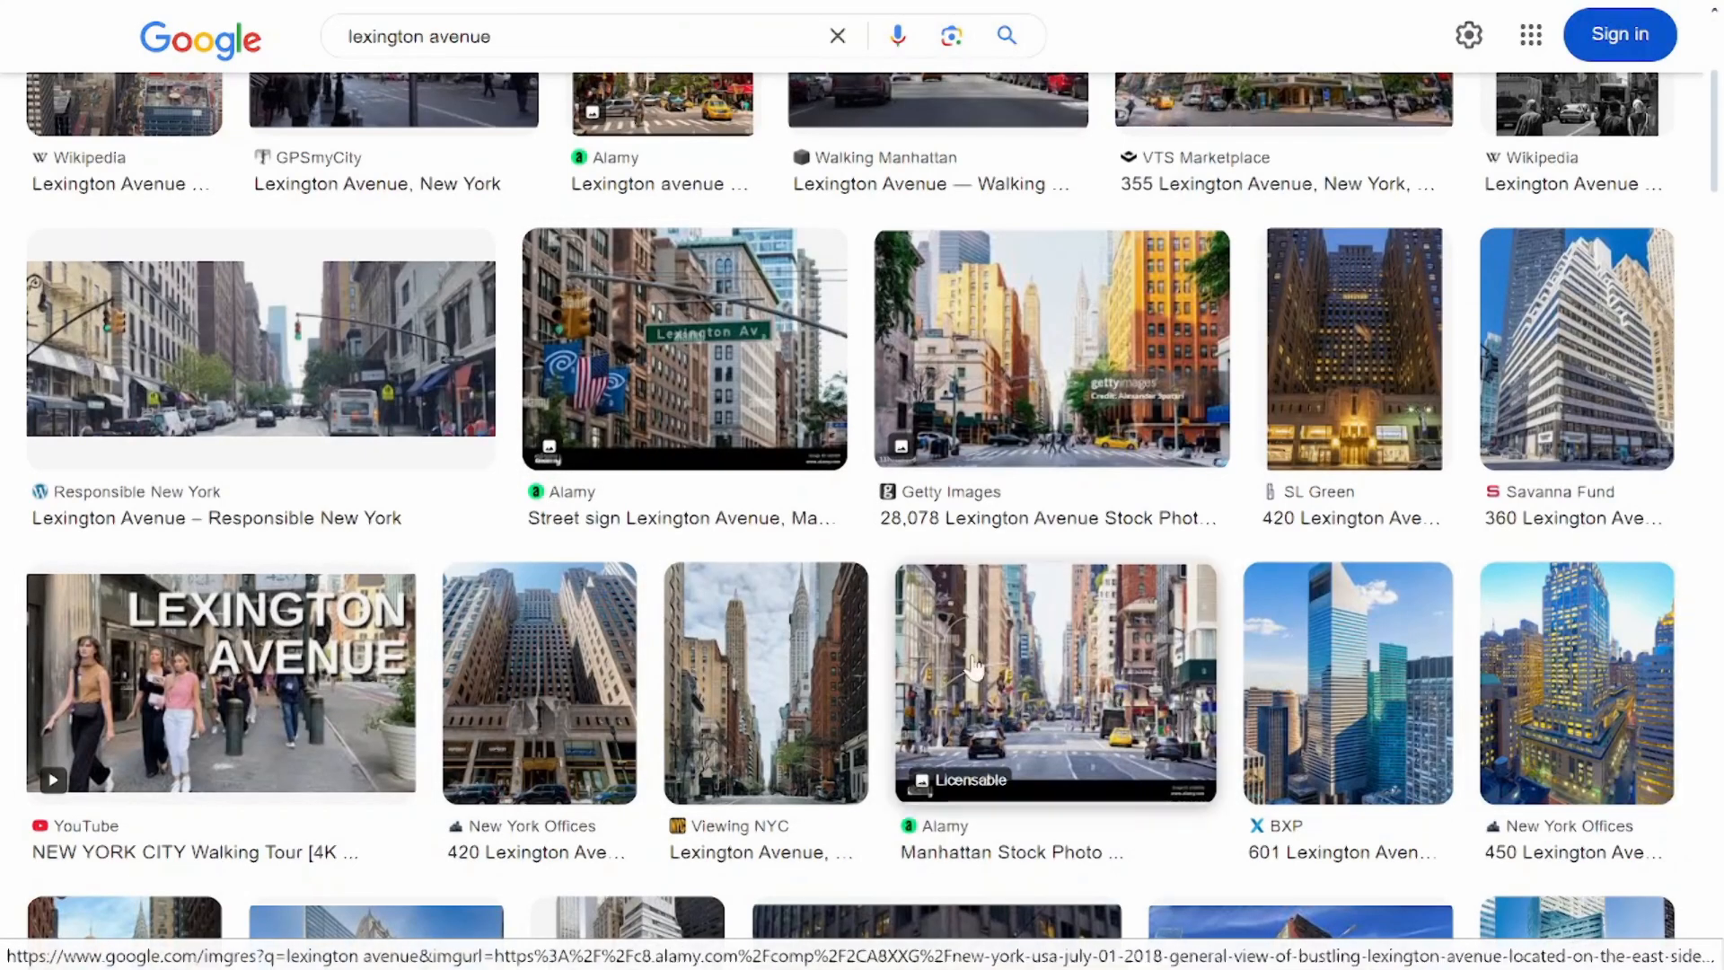
{"action": "scroll", "coordinate": [220, 678], "scroll_direction": "down", "scroll_amount": 3}
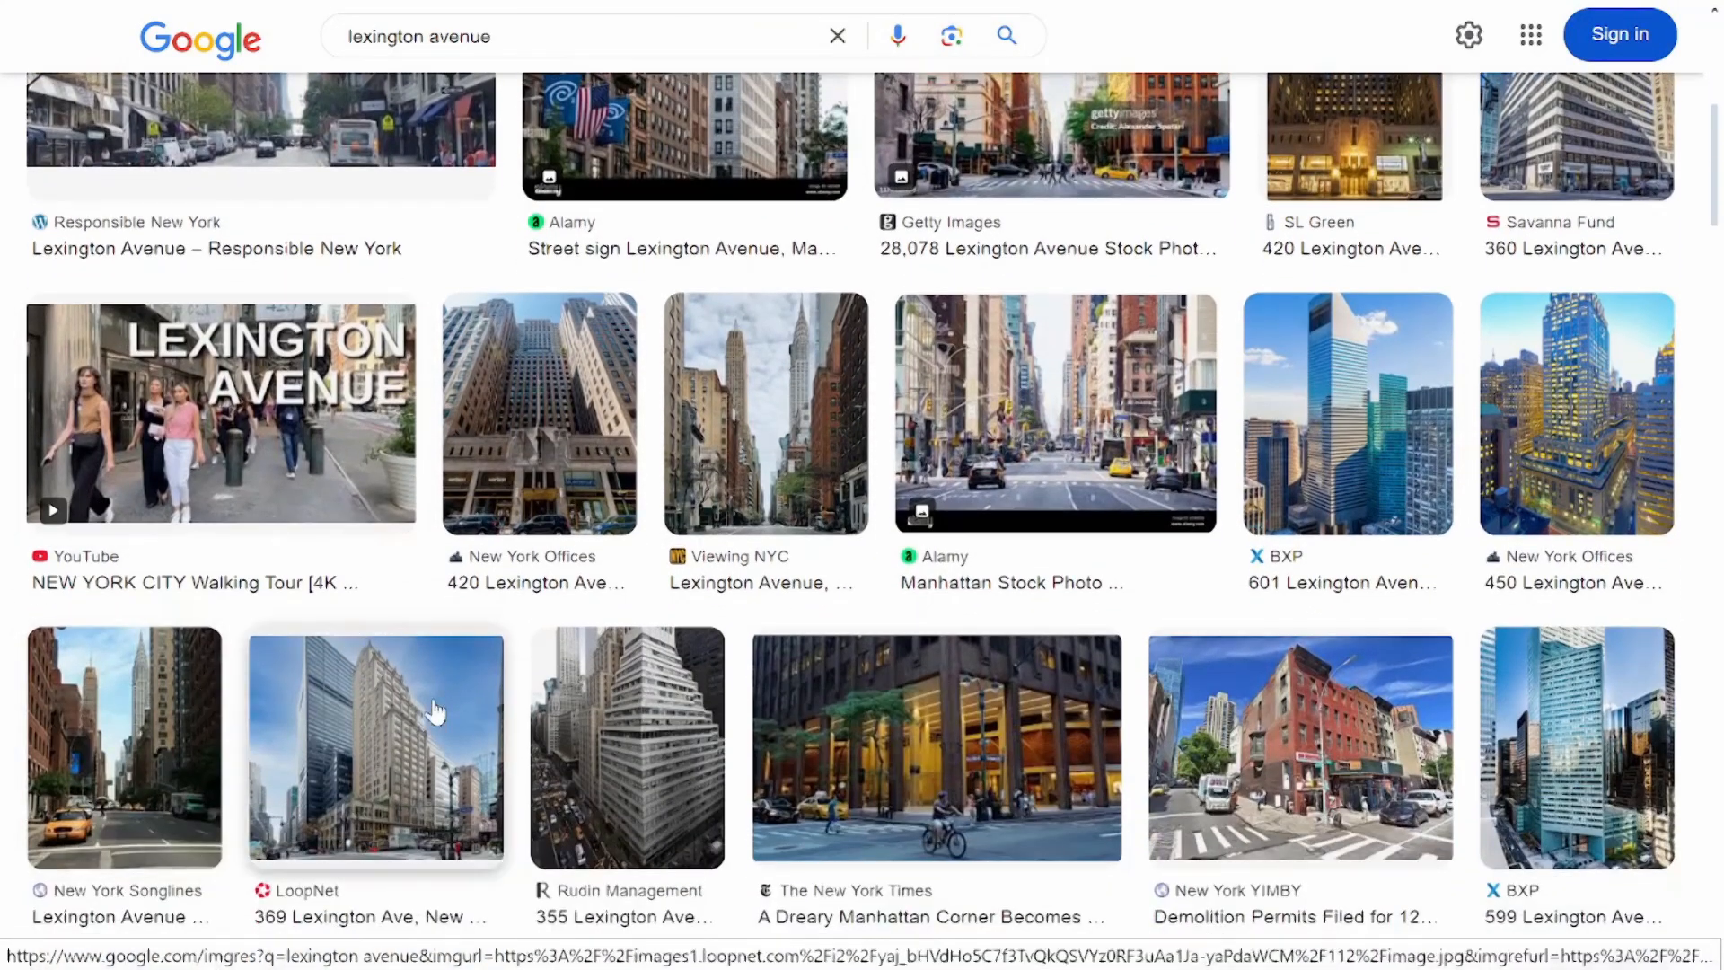
{"action": "scroll", "coordinate": [1512, 721], "scroll_direction": "down", "scroll_amount": 3}
{"action": "scroll", "coordinate": [1511, 721], "scroll_direction": "down", "scroll_amount": 2}
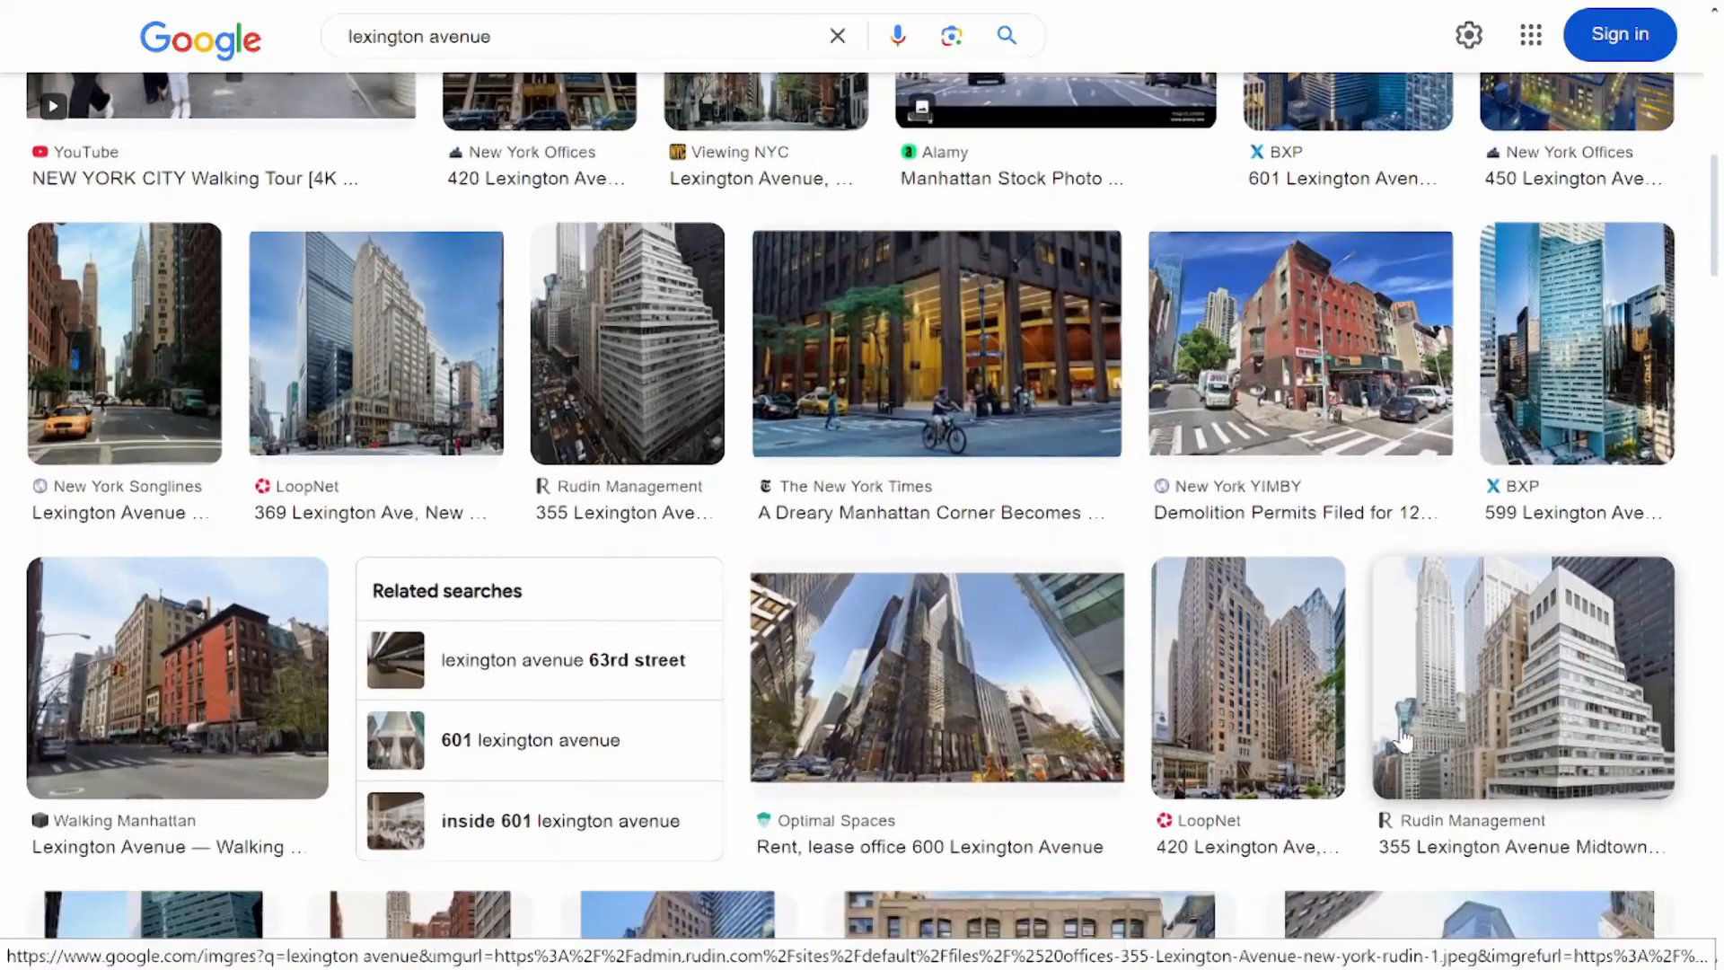
{"action": "scroll", "coordinate": [202, 732], "scroll_direction": "down", "scroll_amount": 5}
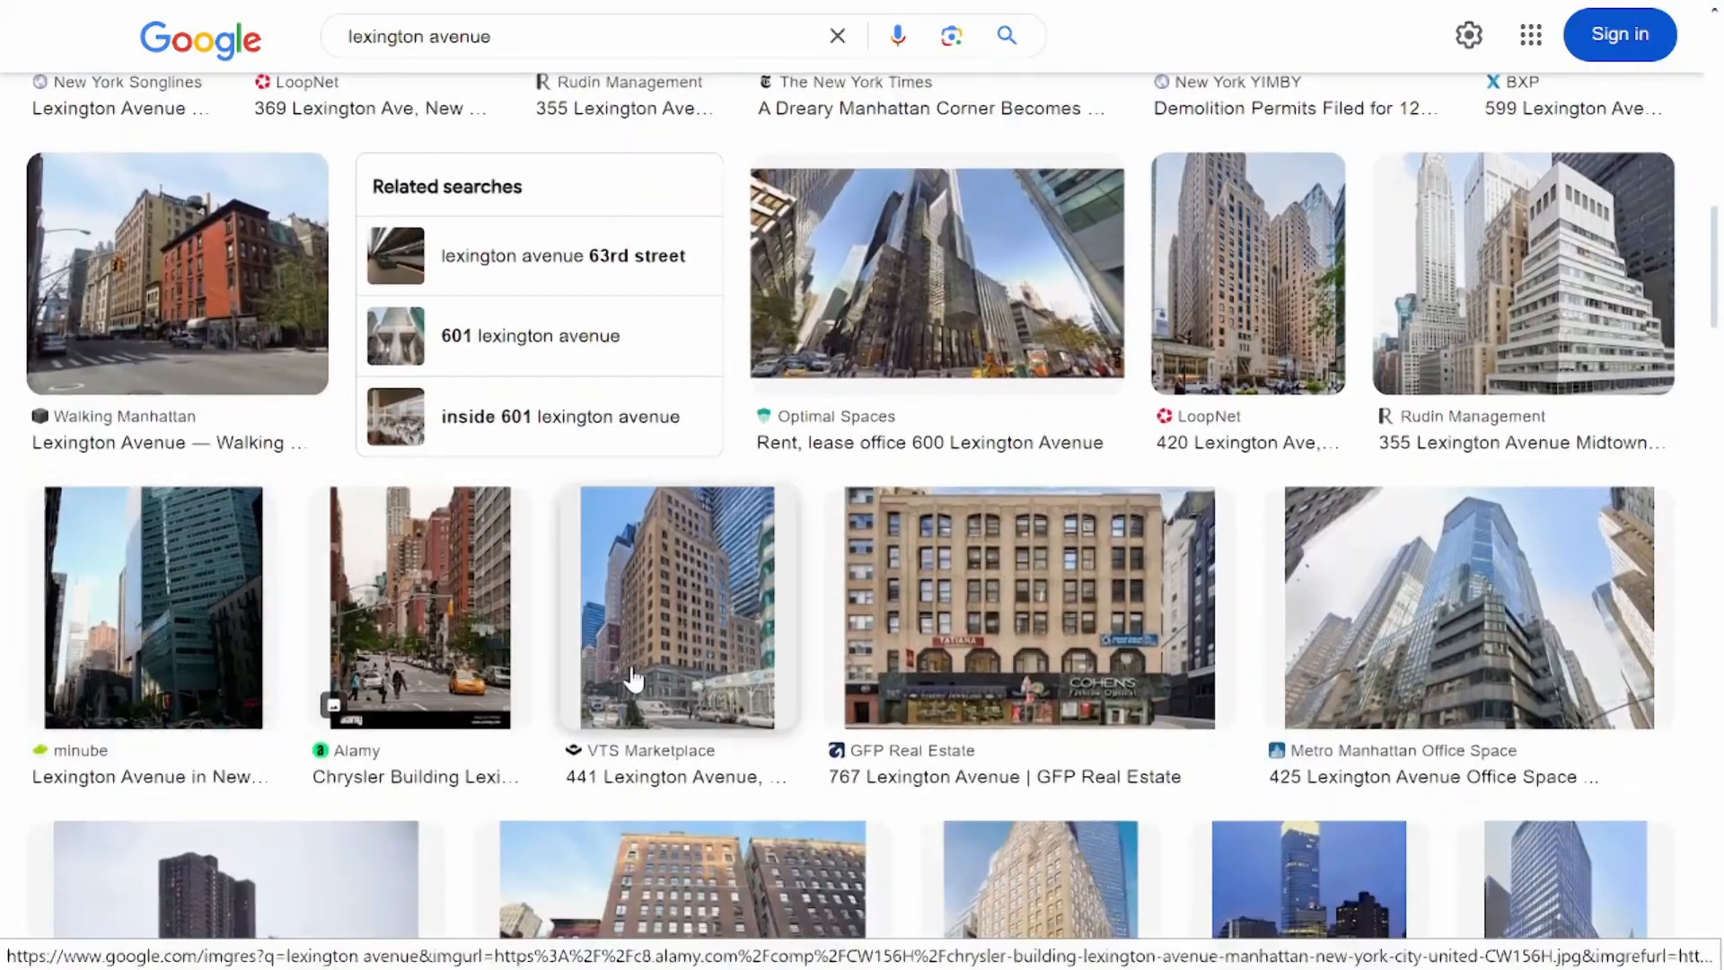
{"action": "scroll", "coordinate": [1455, 640], "scroll_direction": "down", "scroll_amount": 5}
{"action": "scroll", "coordinate": [507, 610], "scroll_direction": "down", "scroll_amount": 3}
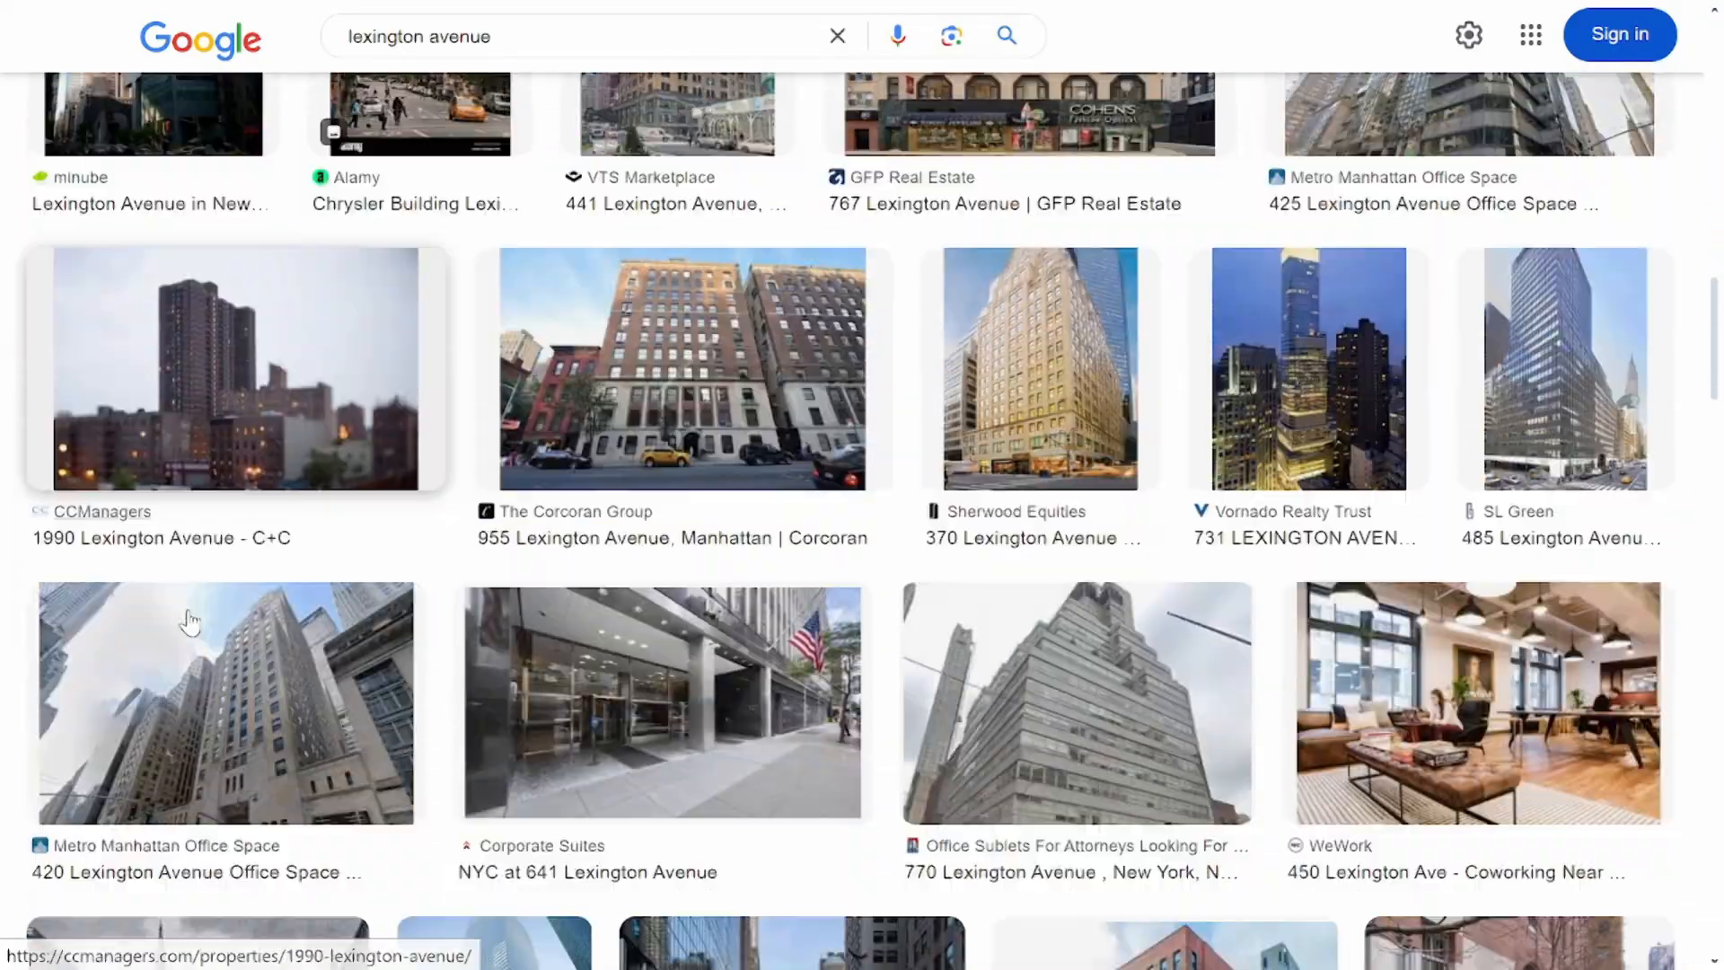
{"action": "scroll", "coordinate": [1598, 619], "scroll_direction": "down", "scroll_amount": 4}
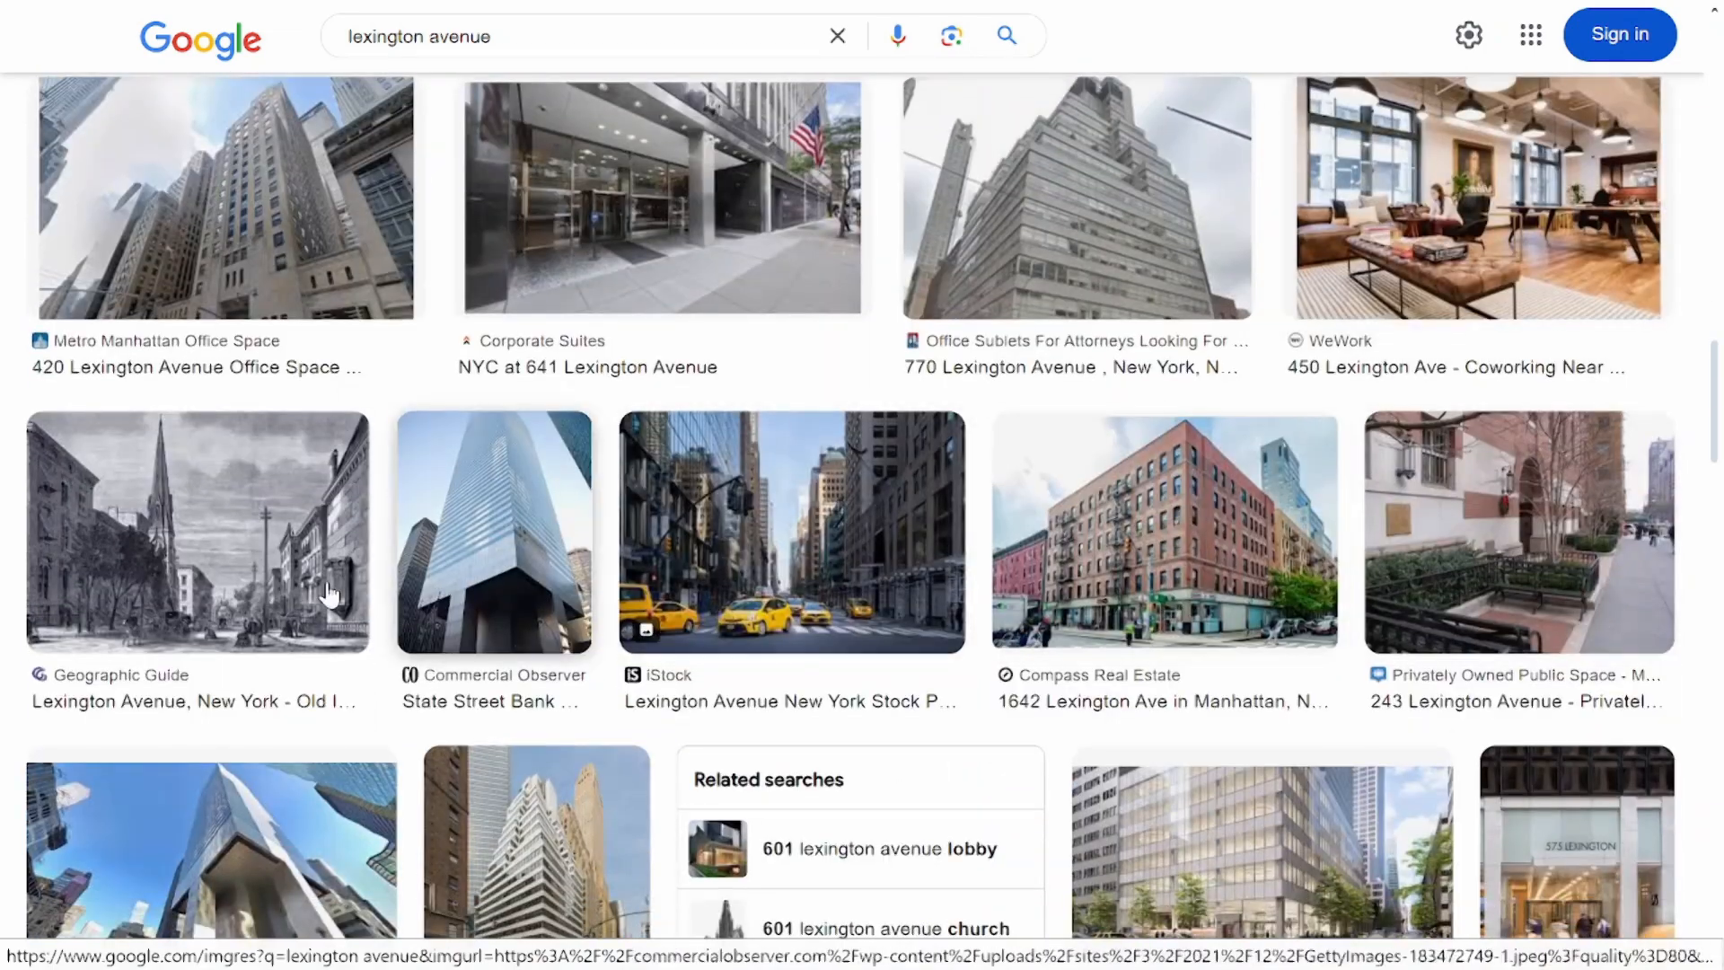
{"action": "scroll", "coordinate": [512, 521], "scroll_direction": "down", "scroll_amount": 4}
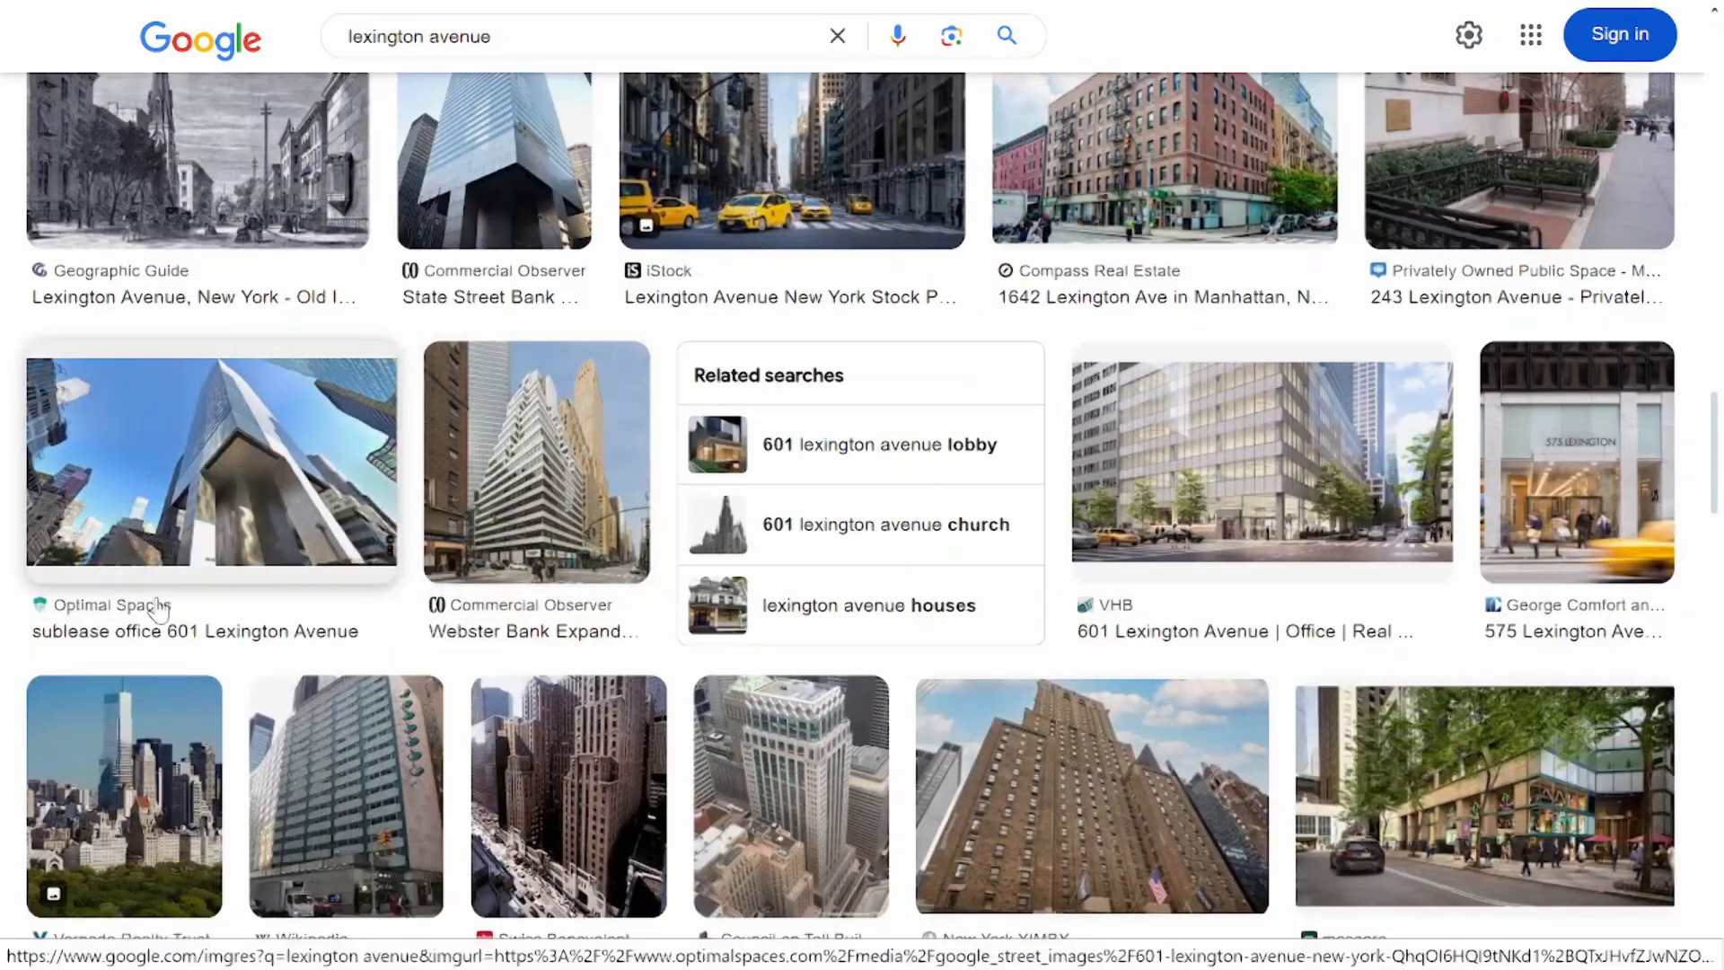
{"action": "scroll", "coordinate": [1508, 782], "scroll_direction": "up", "scroll_amount": 1}
{"action": "scroll", "coordinate": [1508, 781], "scroll_direction": "up", "scroll_amount": 10}
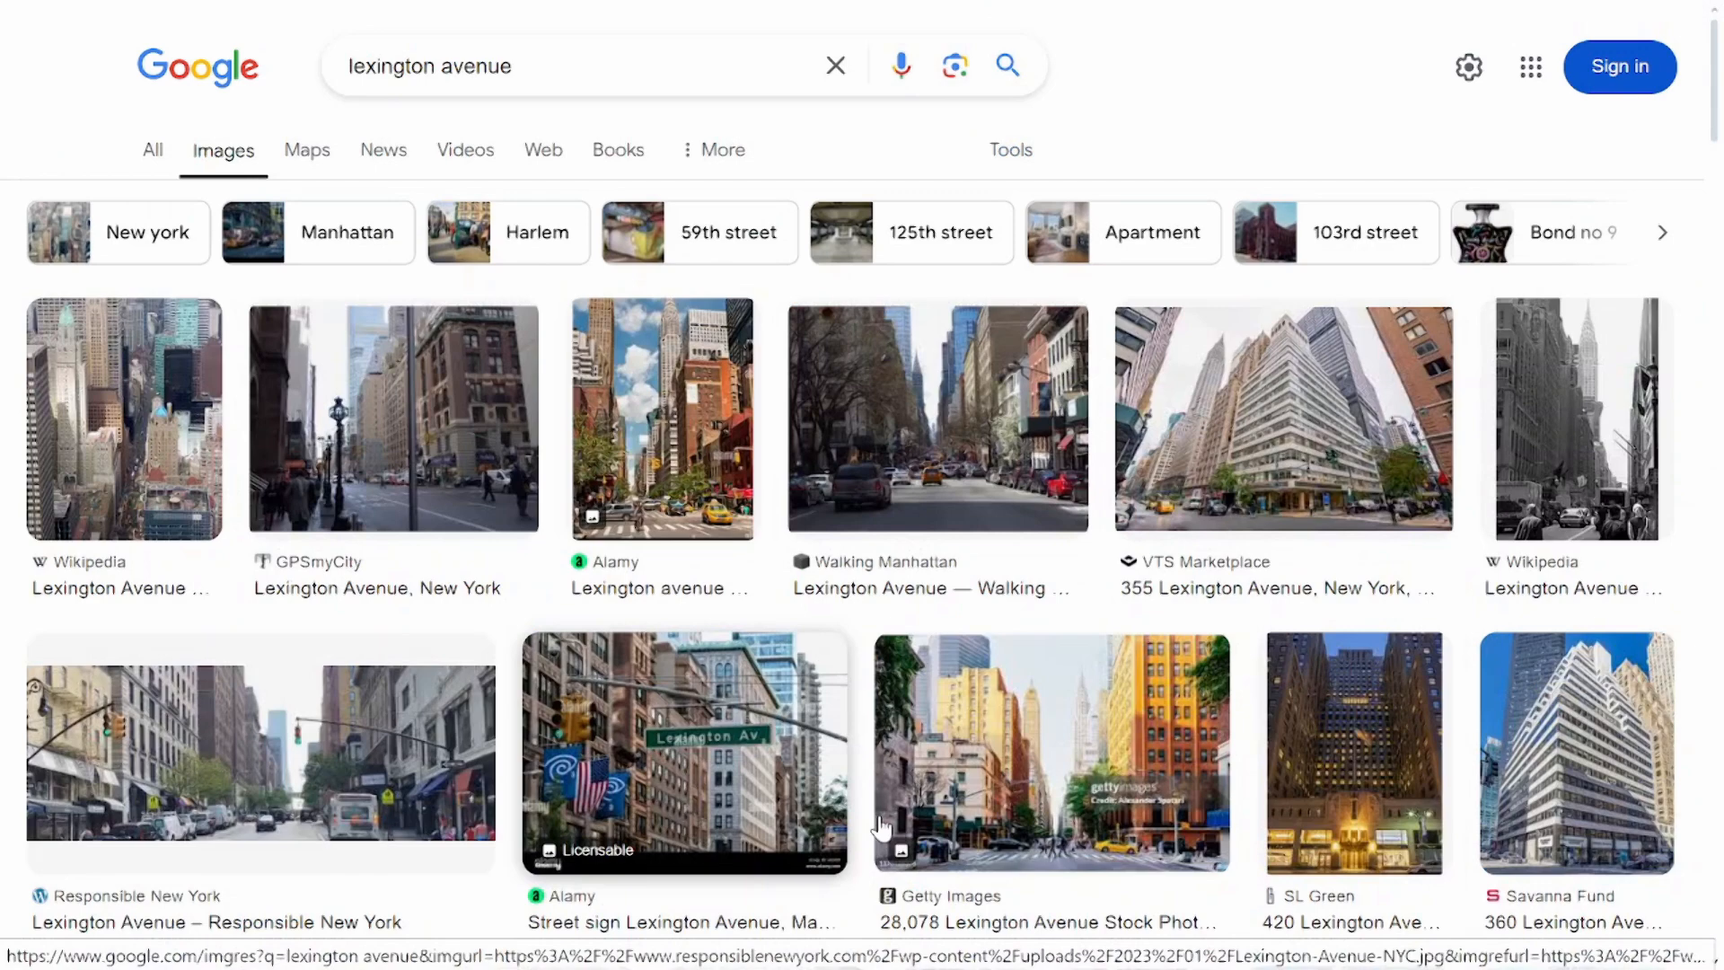
Step: Skim the general web results for lexington avenue and return to the image results
{"action": "left_click", "coordinate": [151, 152]}
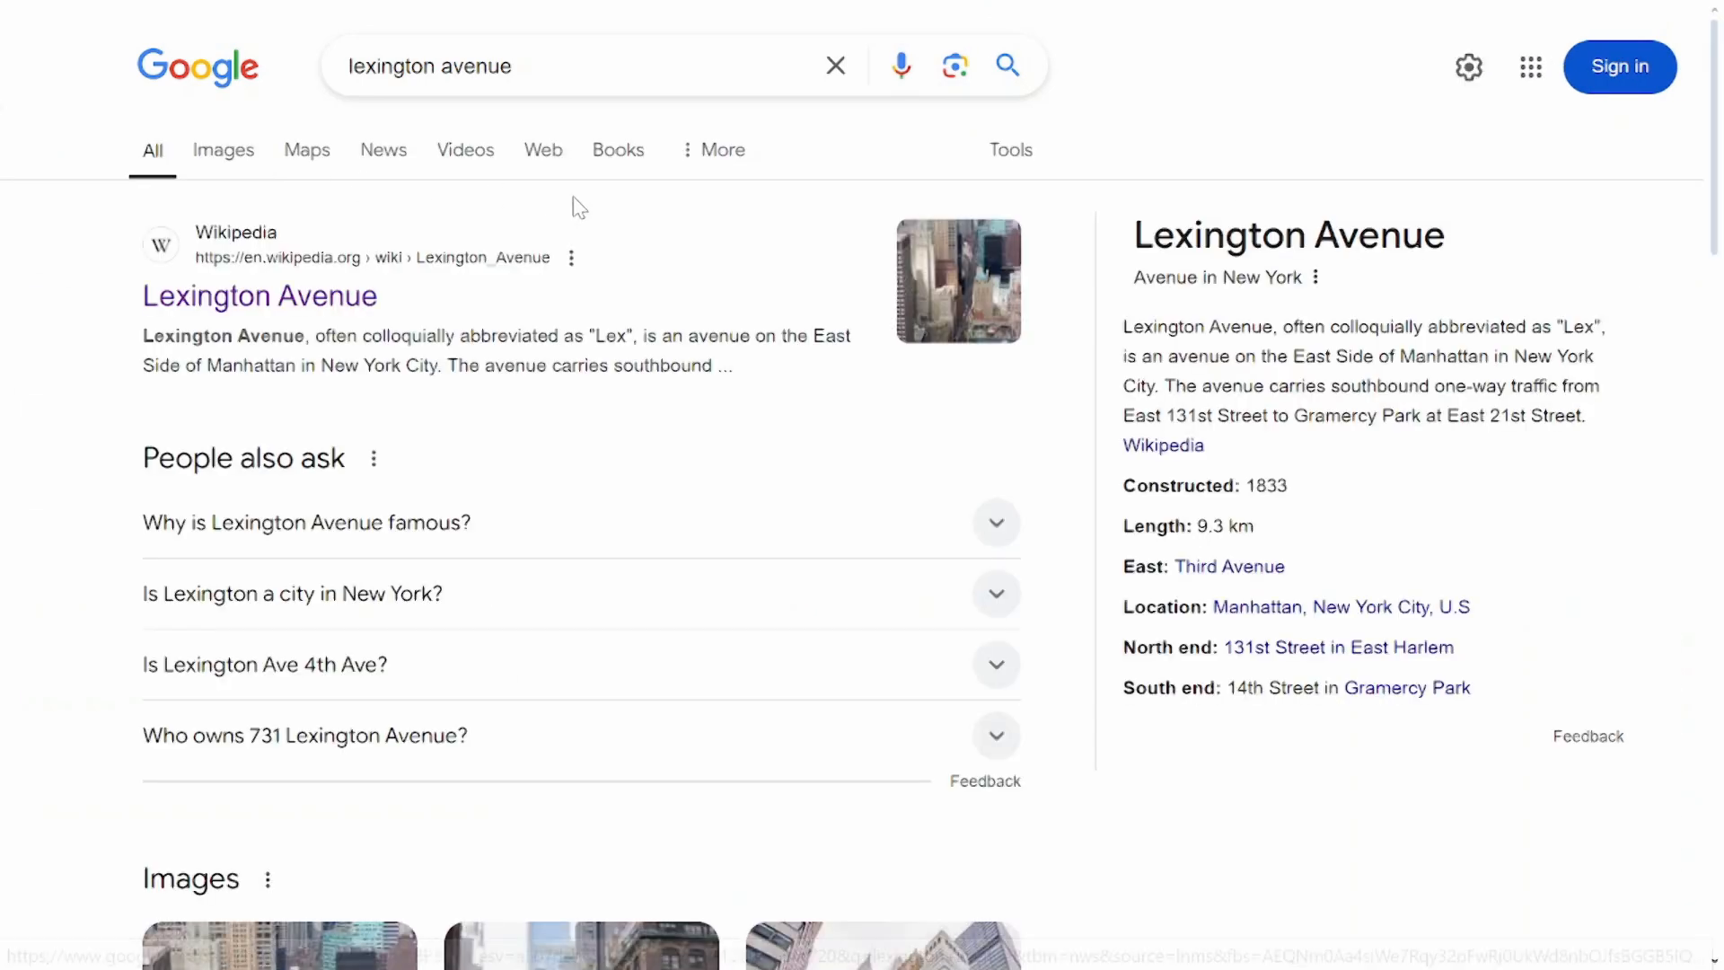
{"action": "scroll", "coordinate": [697, 369], "scroll_direction": "down", "scroll_amount": 5}
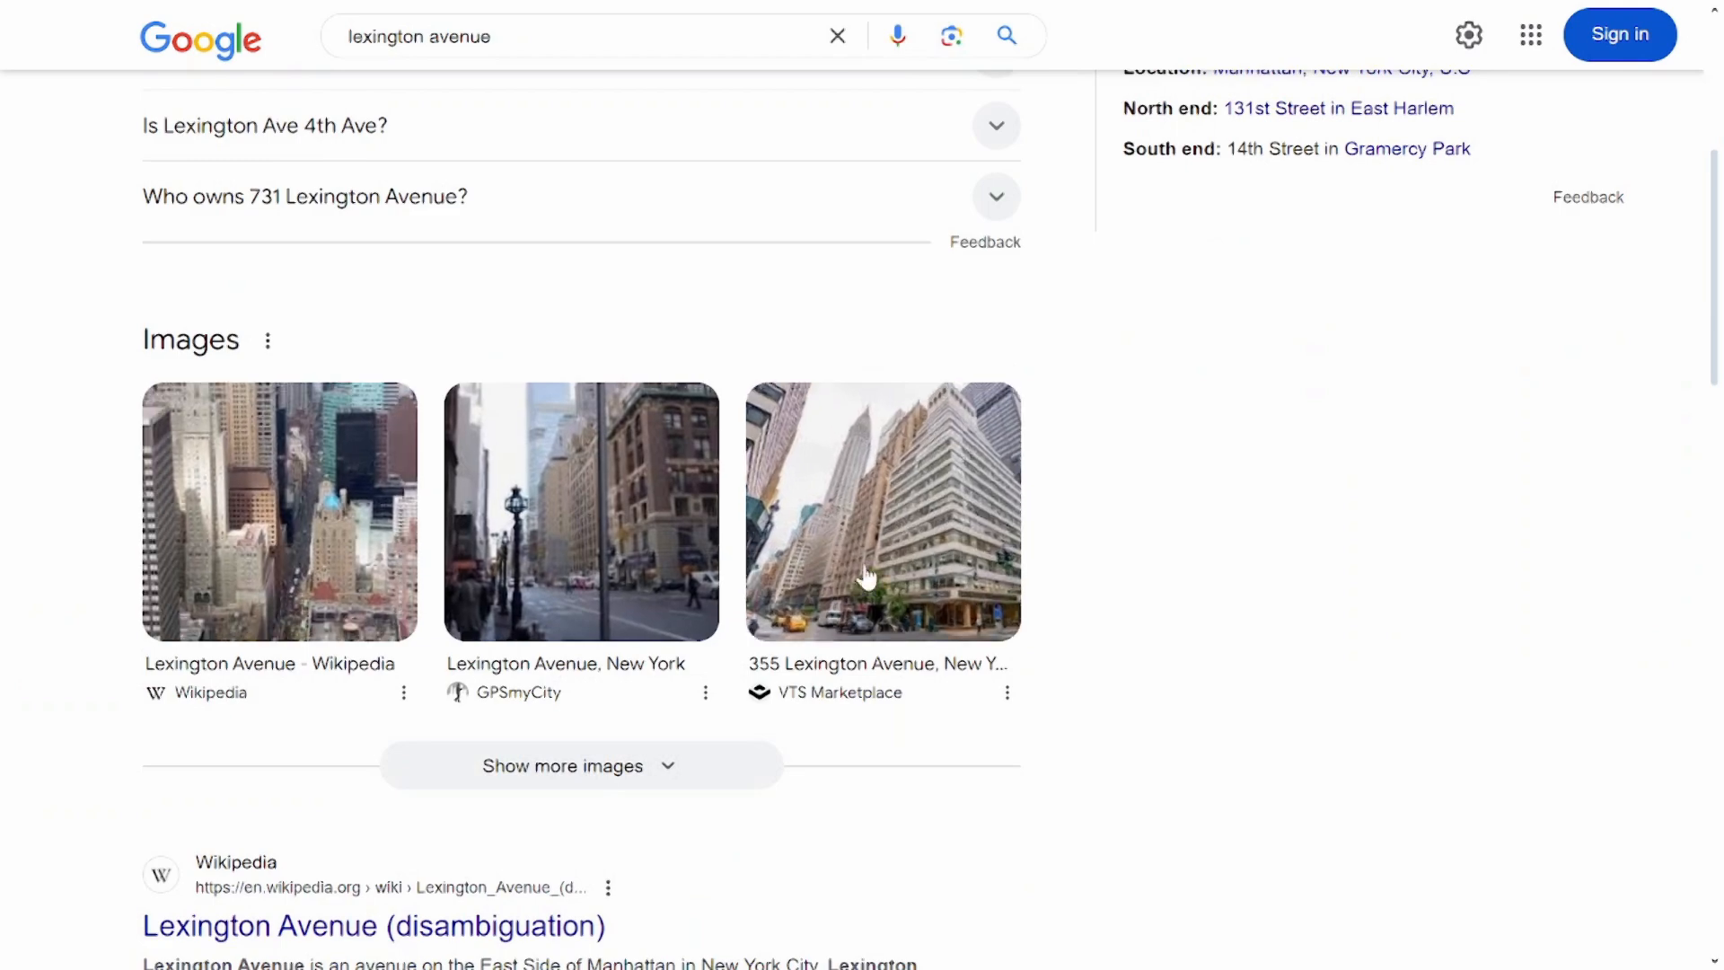
{"action": "scroll", "coordinate": [1040, 597], "scroll_direction": "down", "scroll_amount": 7}
{"action": "scroll", "coordinate": [1040, 597], "scroll_direction": "up", "scroll_amount": 11}
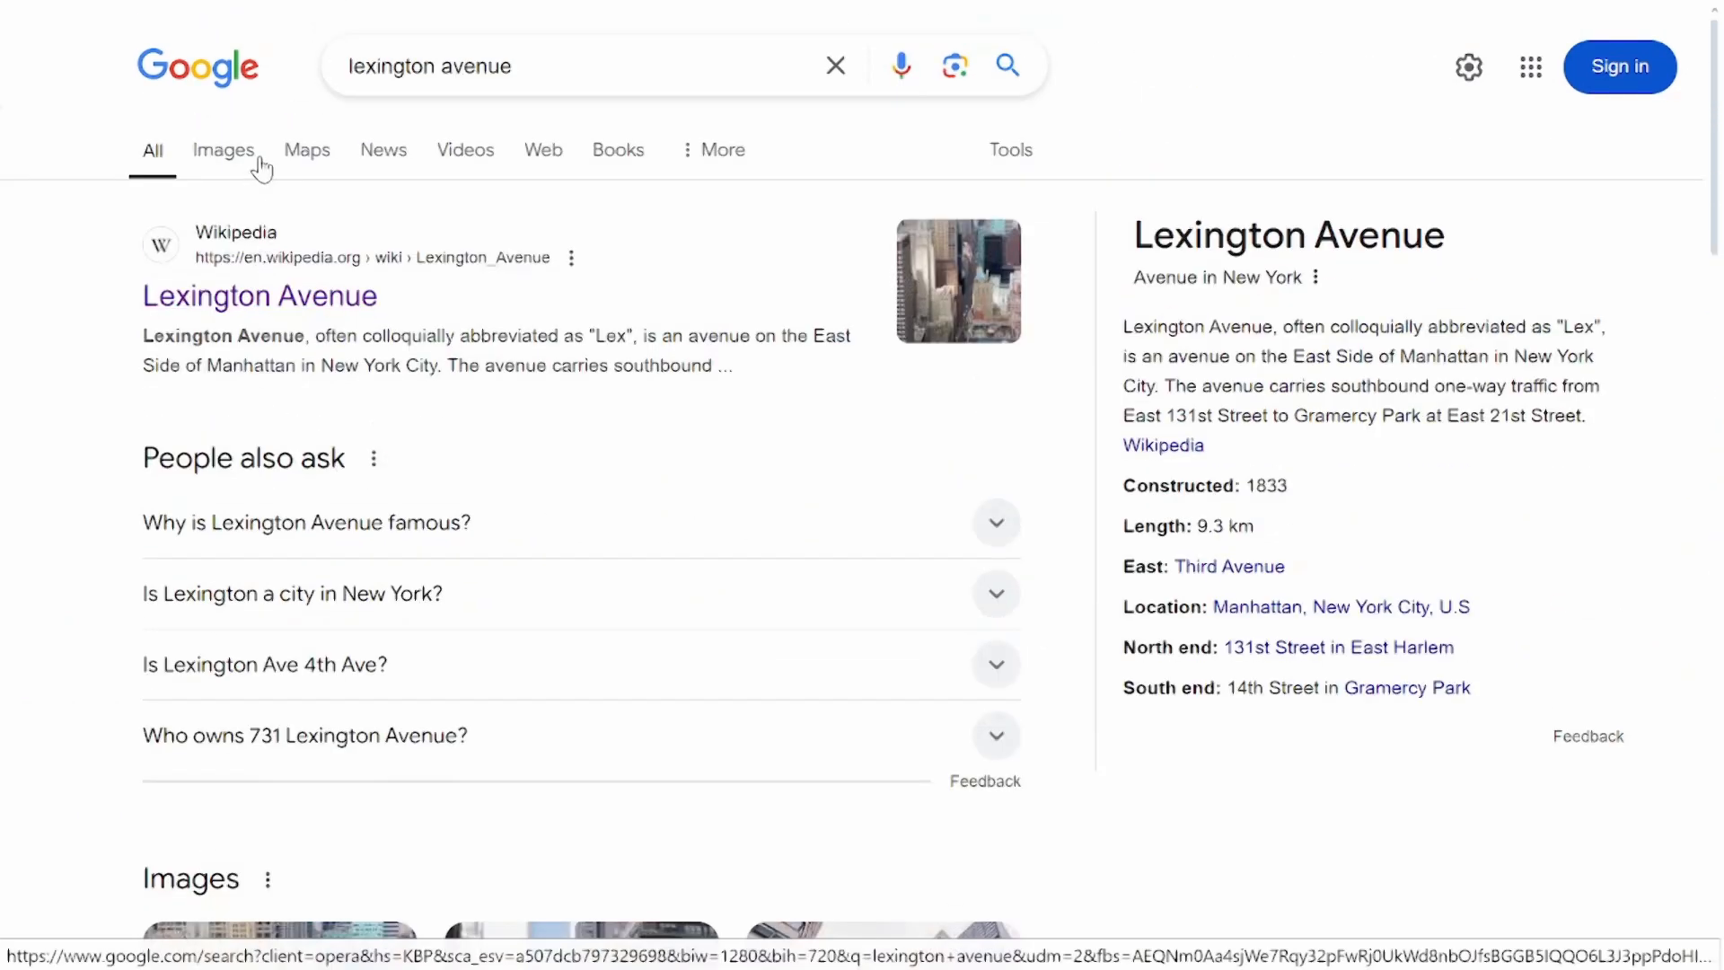
{"action": "left_click", "coordinate": [261, 168]}
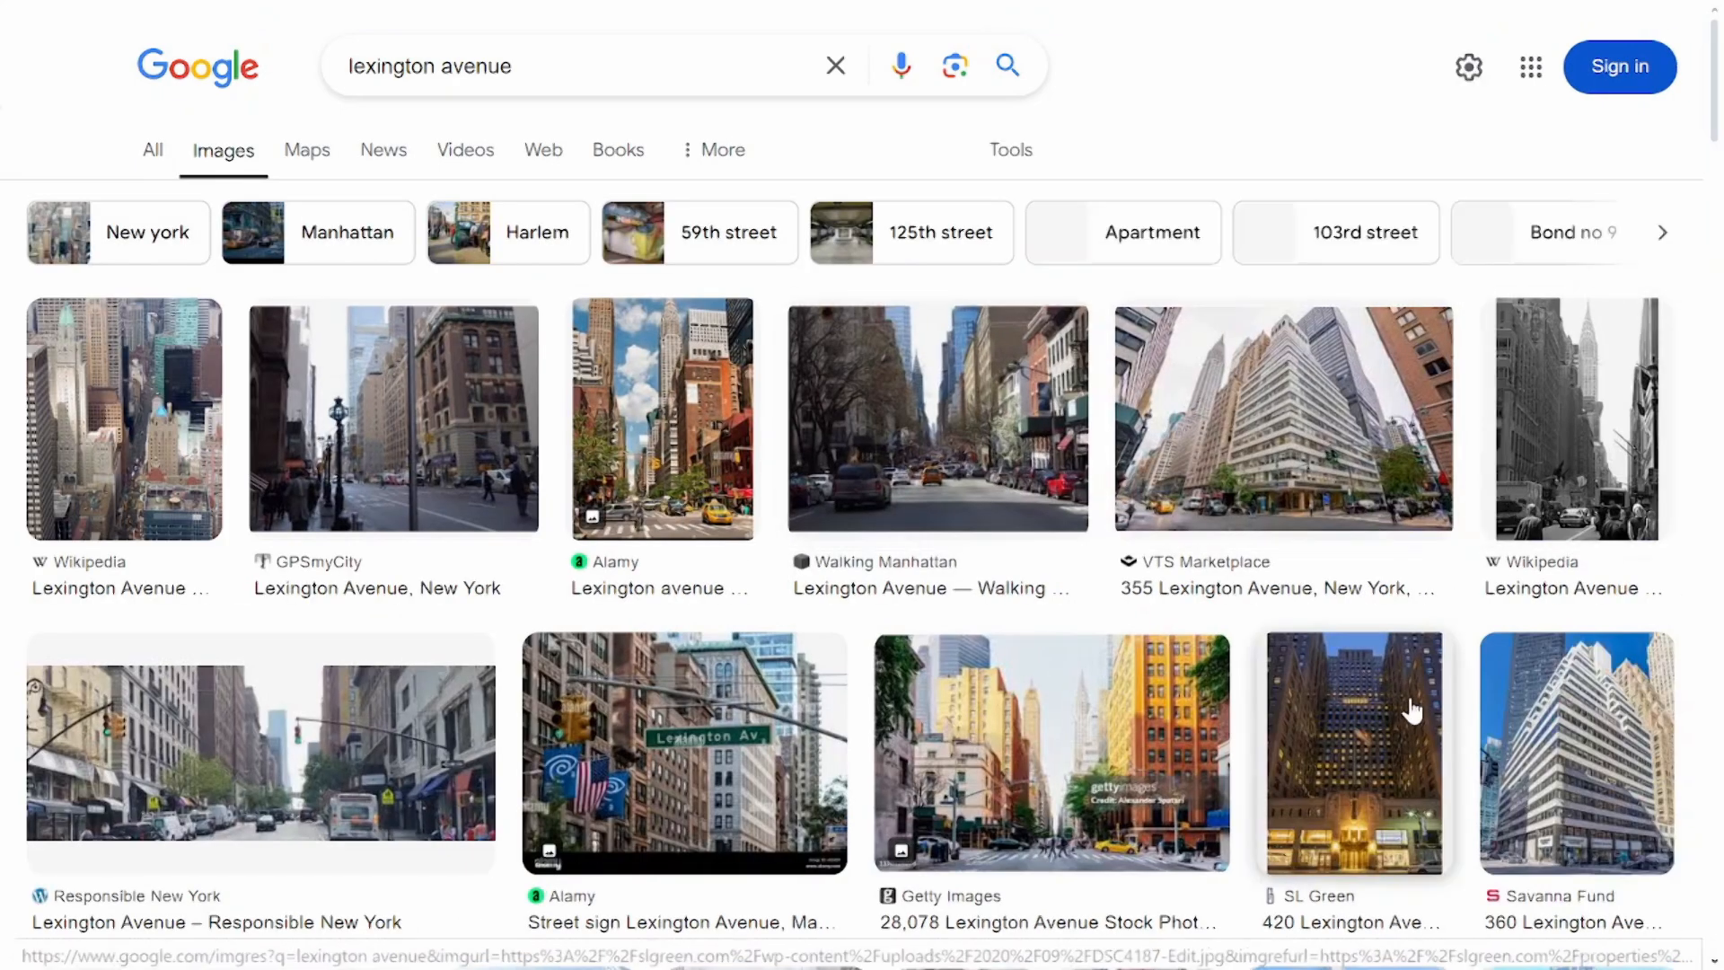
{"action": "scroll", "coordinate": [1412, 710], "scroll_direction": "down", "scroll_amount": 2}
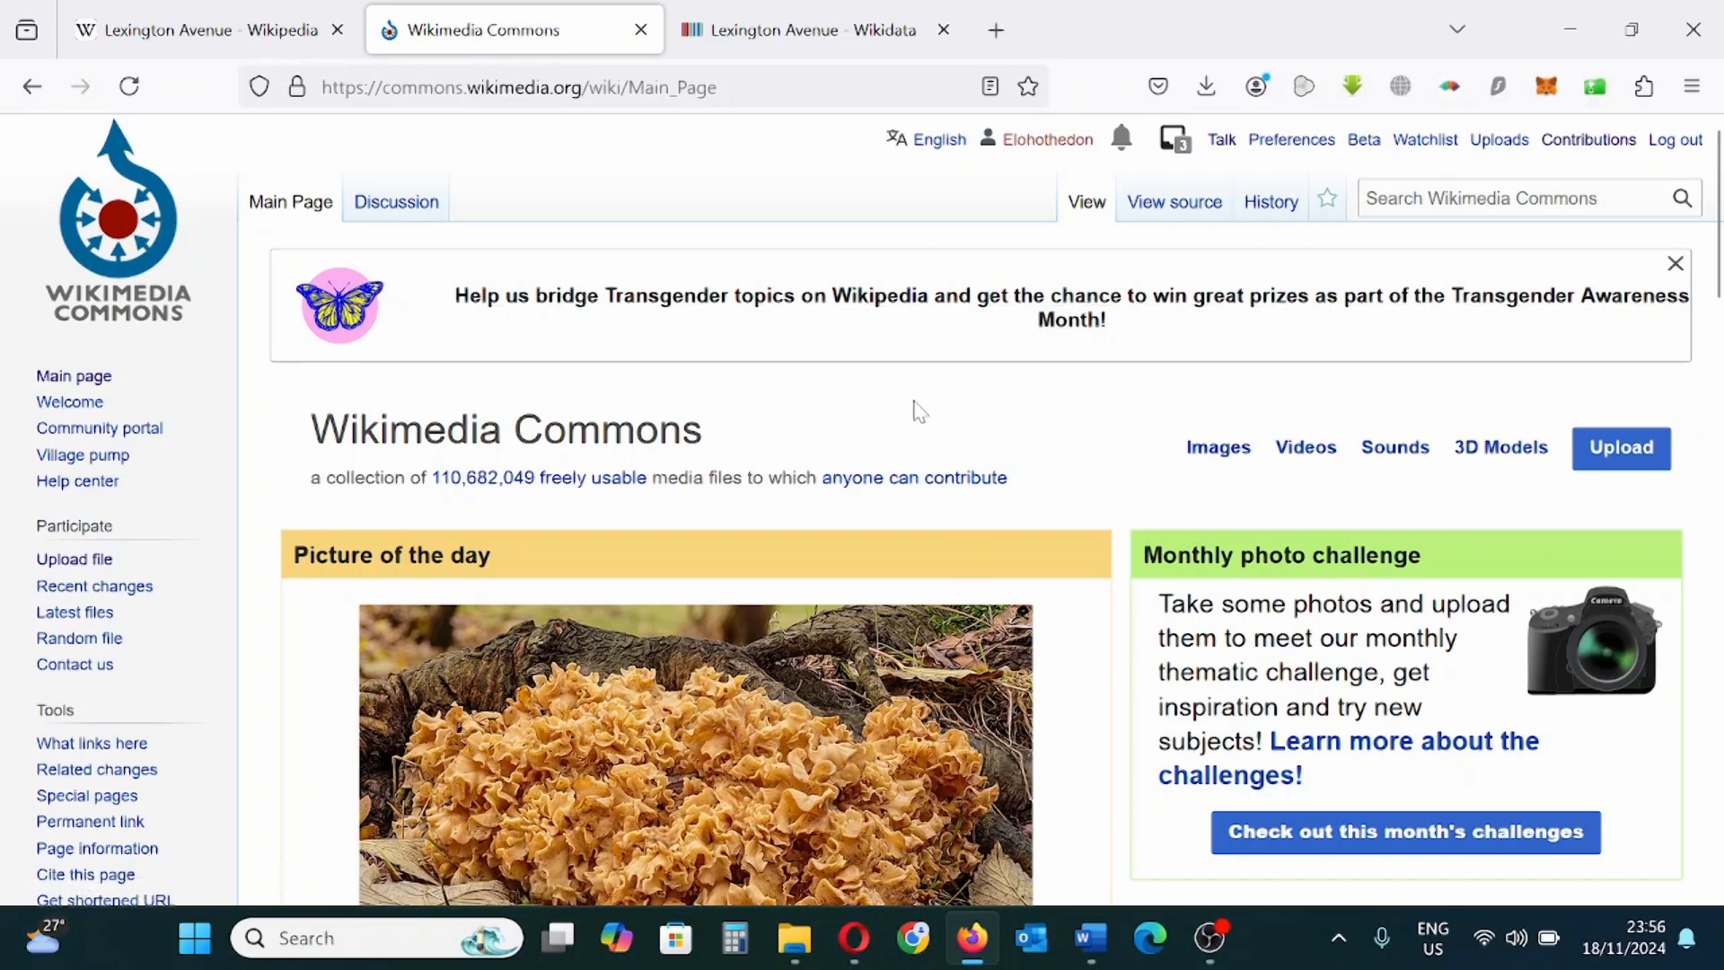
Step: Open the Upload Wizard on Wikimedia Commons at its media file selection stage
{"action": "left_click", "coordinate": [1628, 463]}
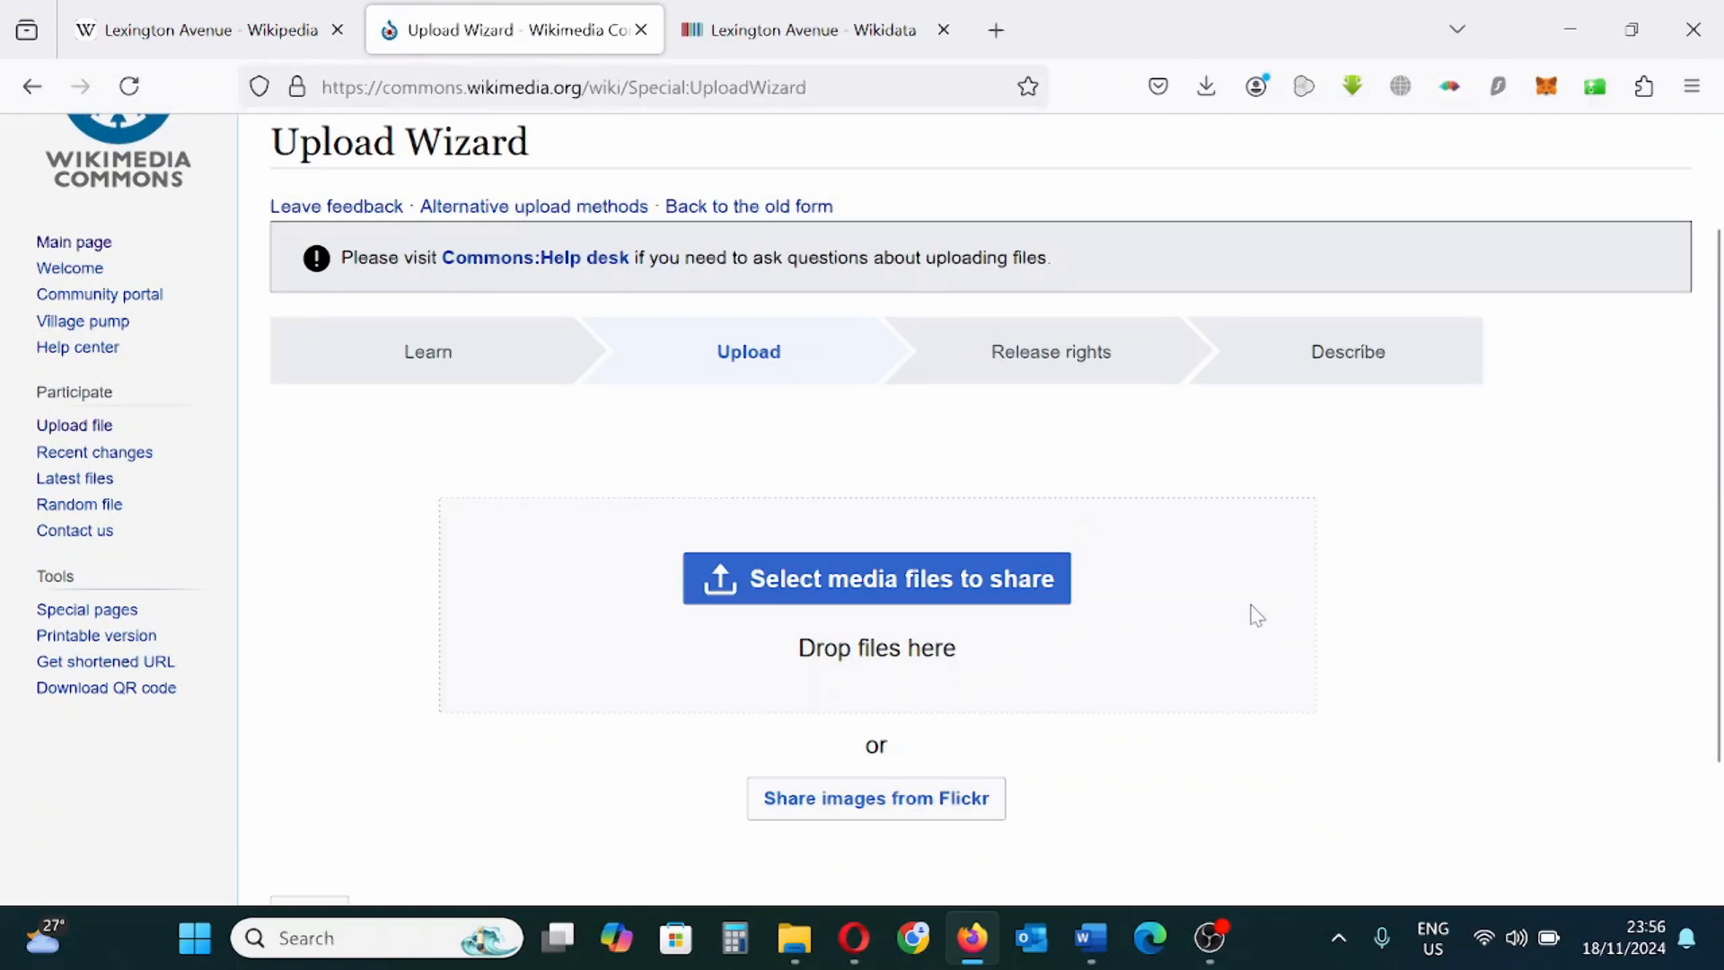
{"action": "scroll", "coordinate": [885, 561], "scroll_direction": "up", "scroll_amount": 2}
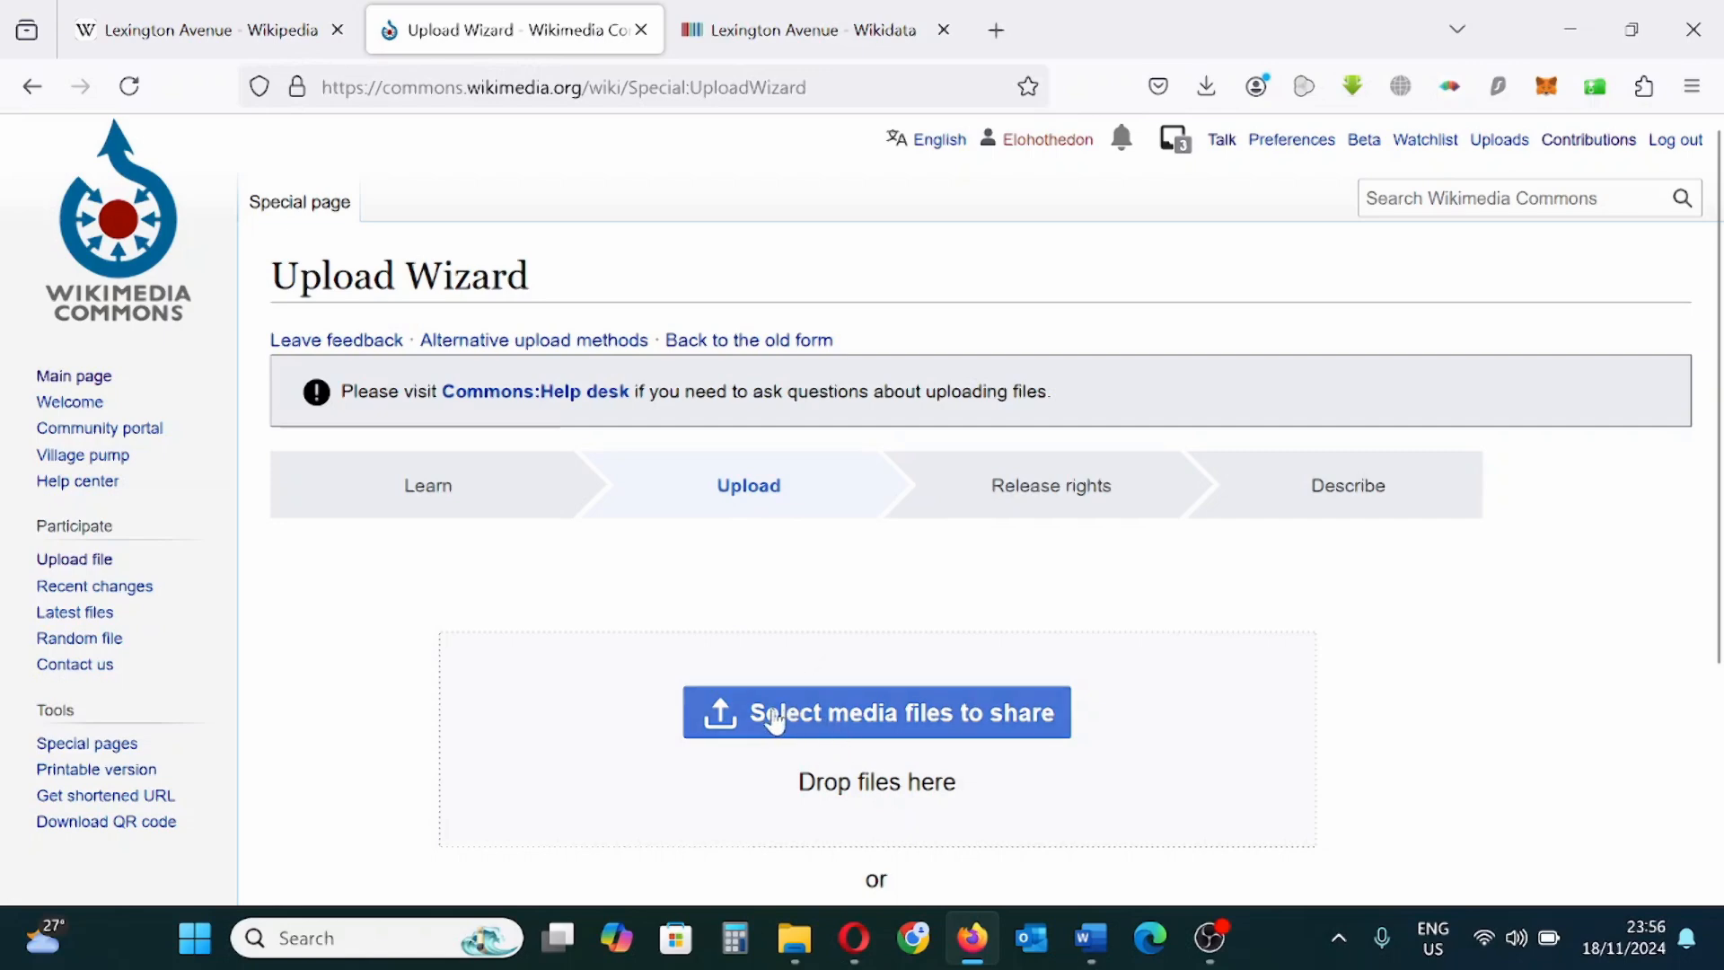
Step: Upload the file Lexington Avenue and East 42nd Street.JPG from Downloads and continue to the release rights stage
{"action": "left_click", "coordinate": [835, 736]}
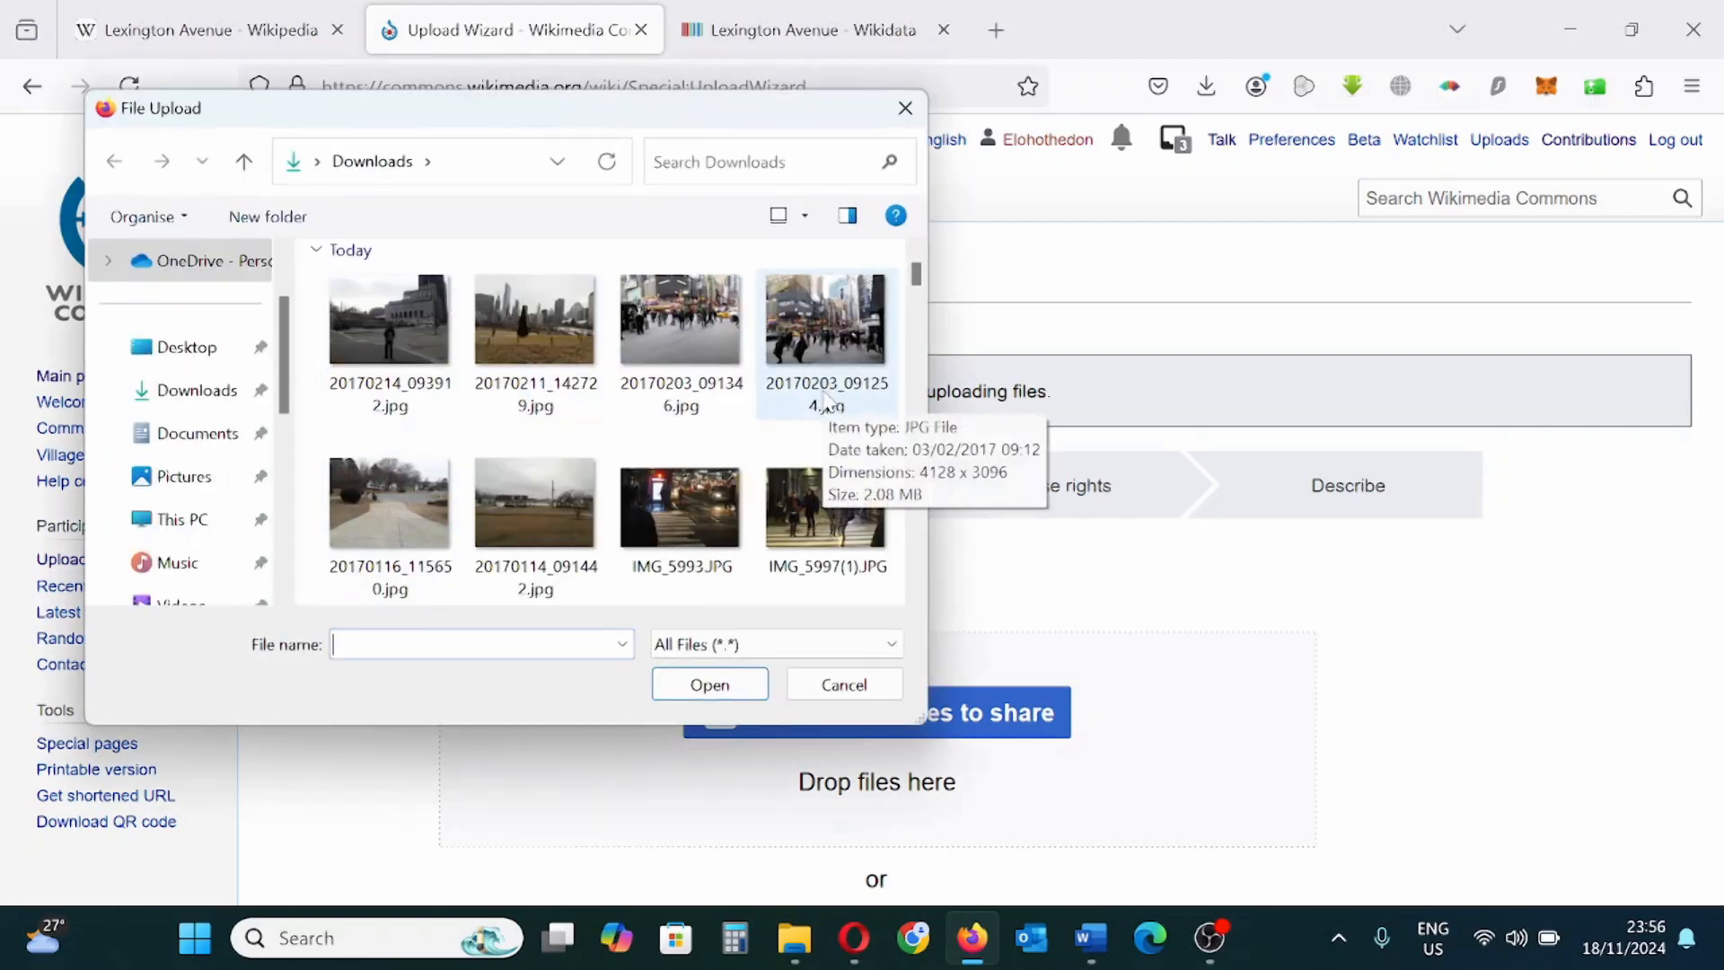
{"action": "scroll", "coordinate": [812, 399], "scroll_direction": "down", "scroll_amount": 2}
{"action": "left_click", "coordinate": [535, 485]}
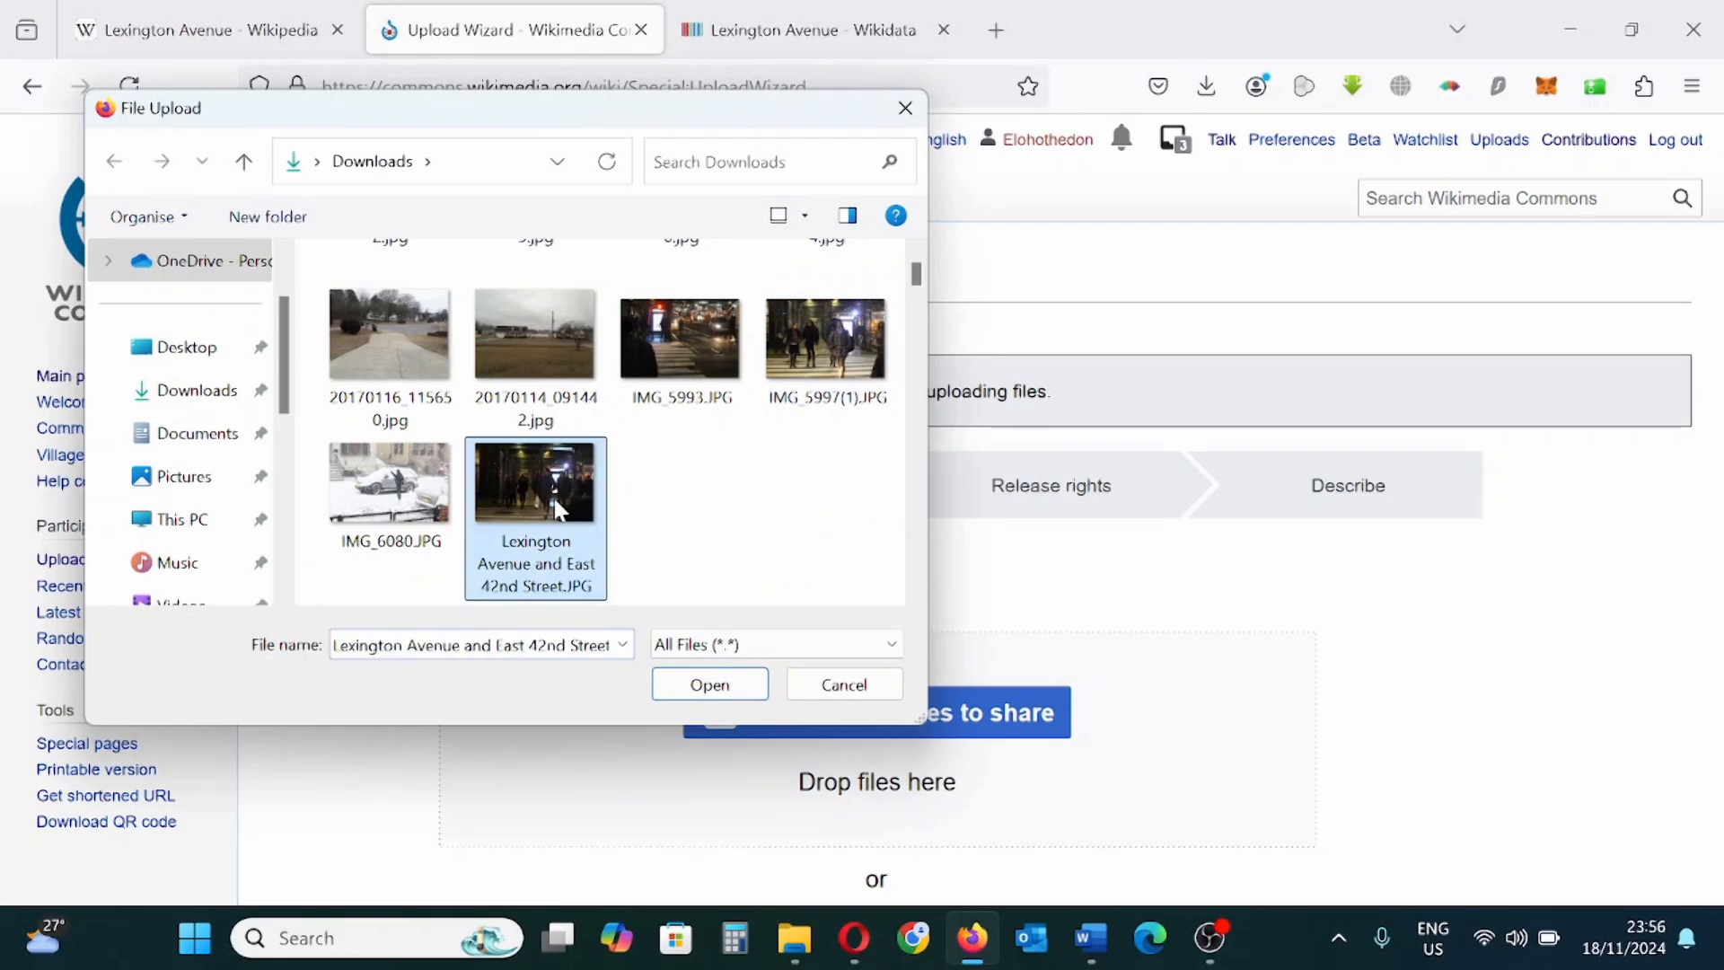
{"action": "left_click", "coordinate": [710, 685]}
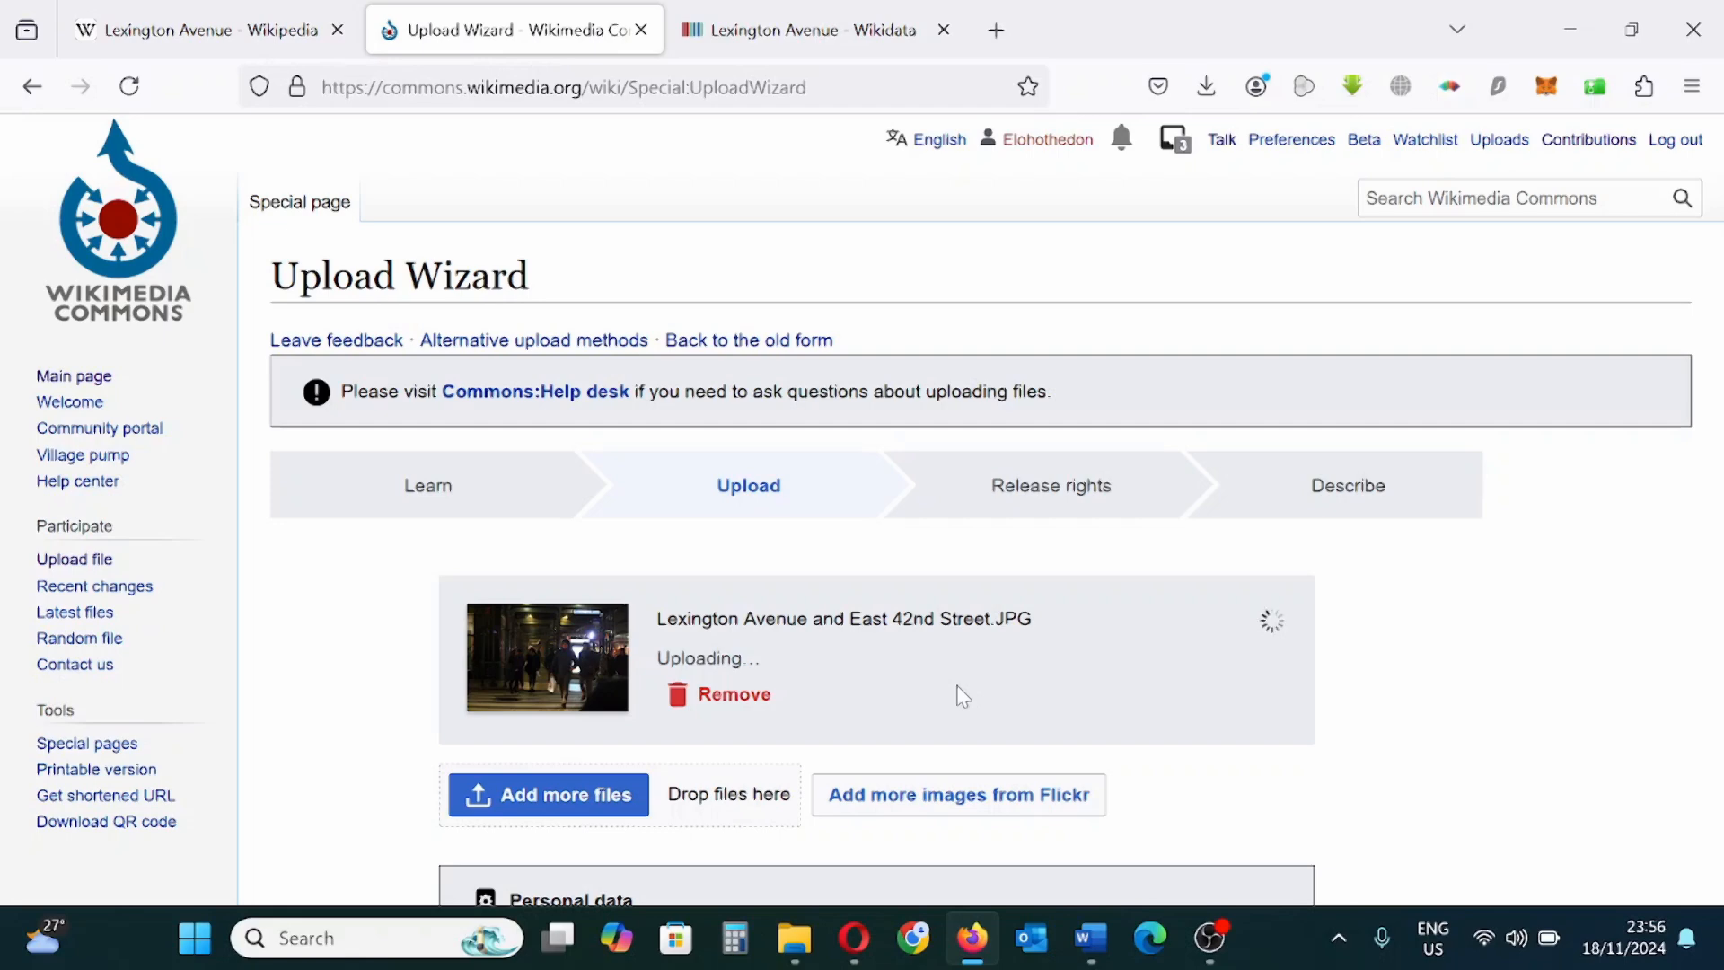
{"action": "scroll", "coordinate": [964, 697], "scroll_direction": "down", "scroll_amount": 5}
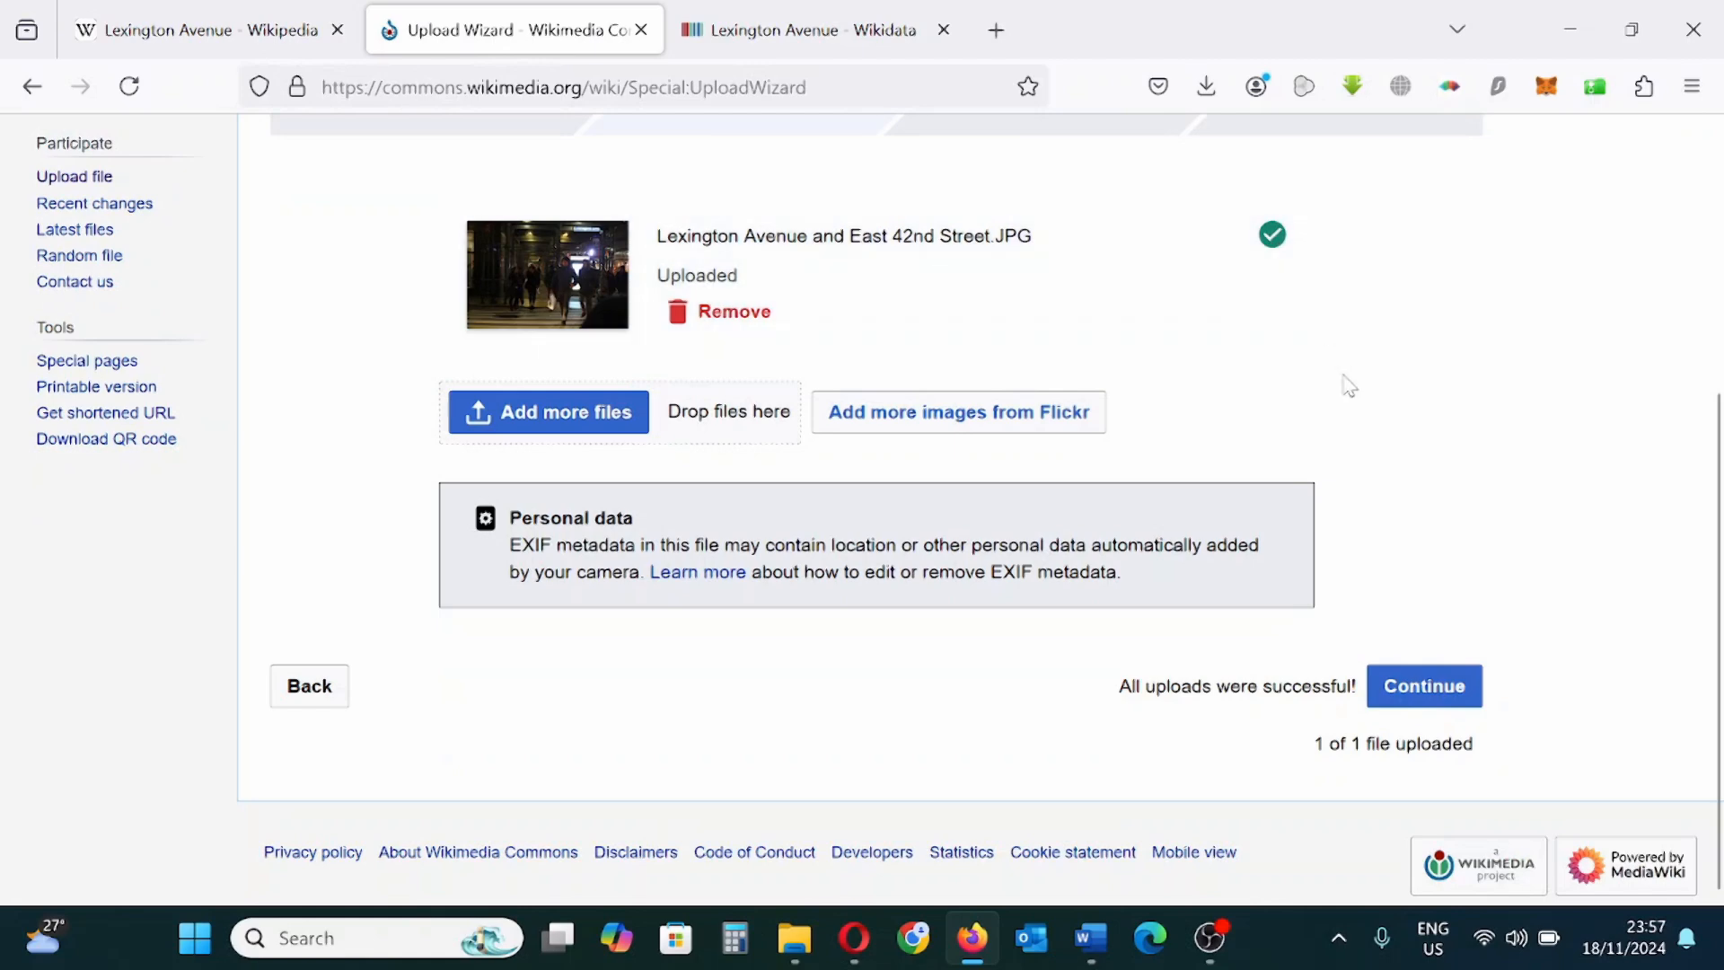
{"action": "left_click", "coordinate": [1443, 708]}
Step: Declare the photo as your own work that anyone is free to use, and state that it is entirely your own work
{"action": "scroll", "coordinate": [568, 490], "scroll_direction": "down", "scroll_amount": 3}
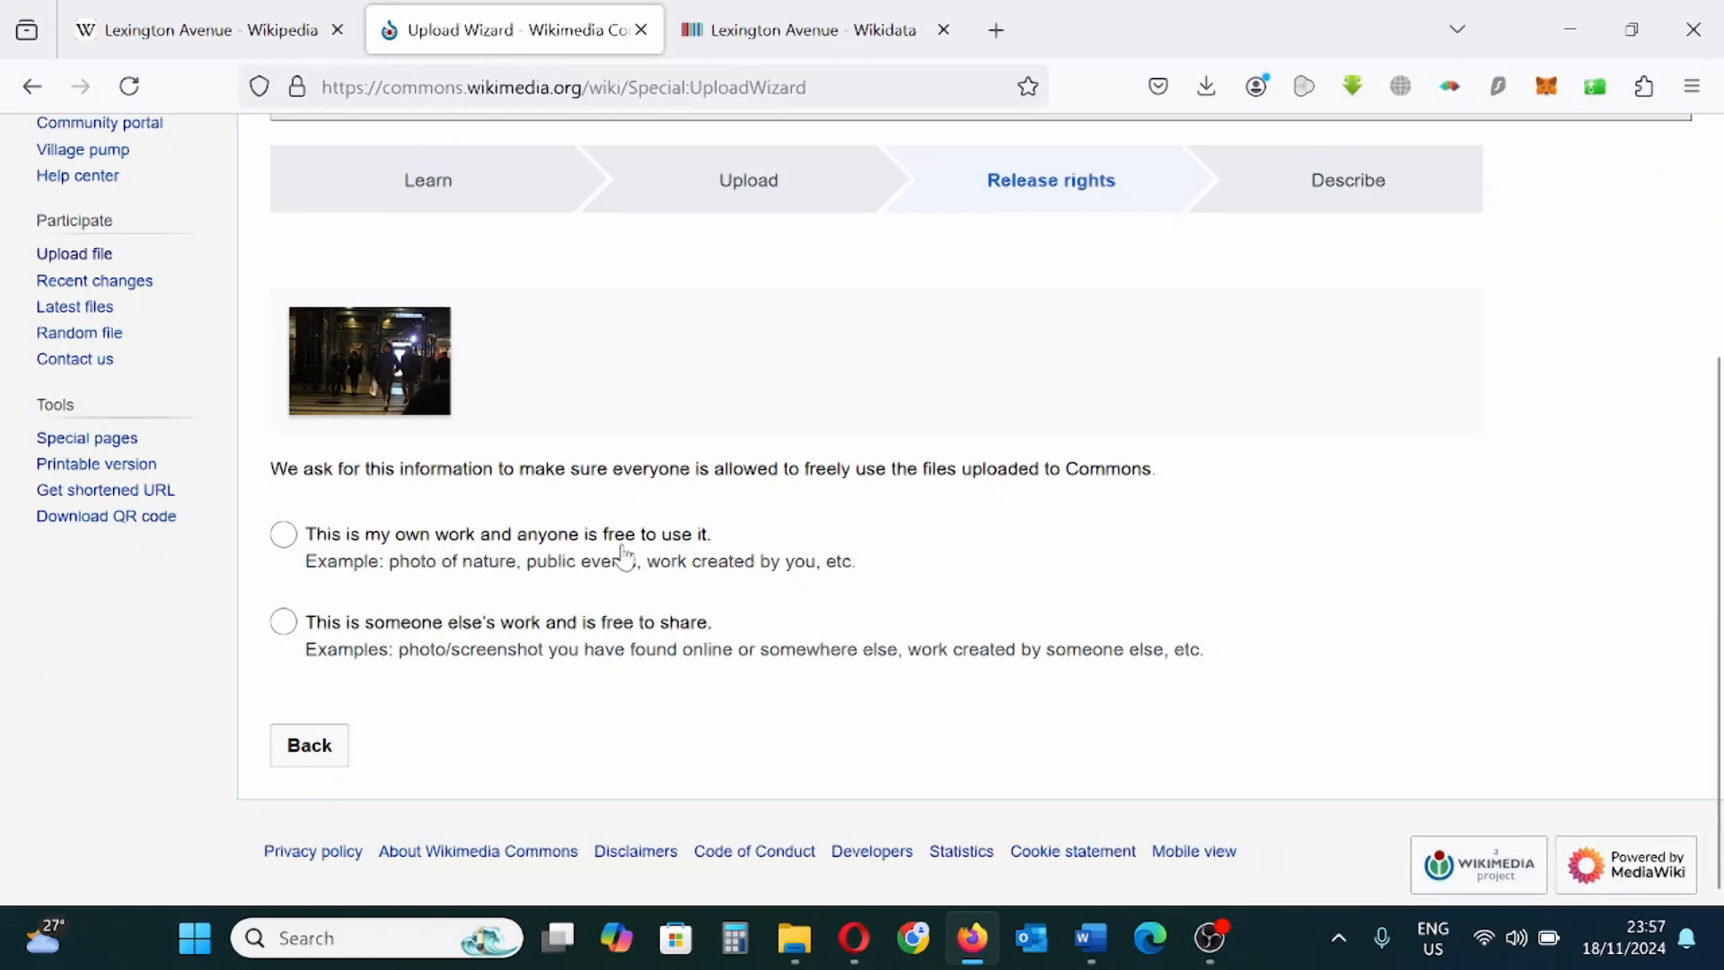
{"action": "left_click", "coordinate": [286, 539]}
{"action": "scroll", "coordinate": [725, 537], "scroll_direction": "down", "scroll_amount": 5}
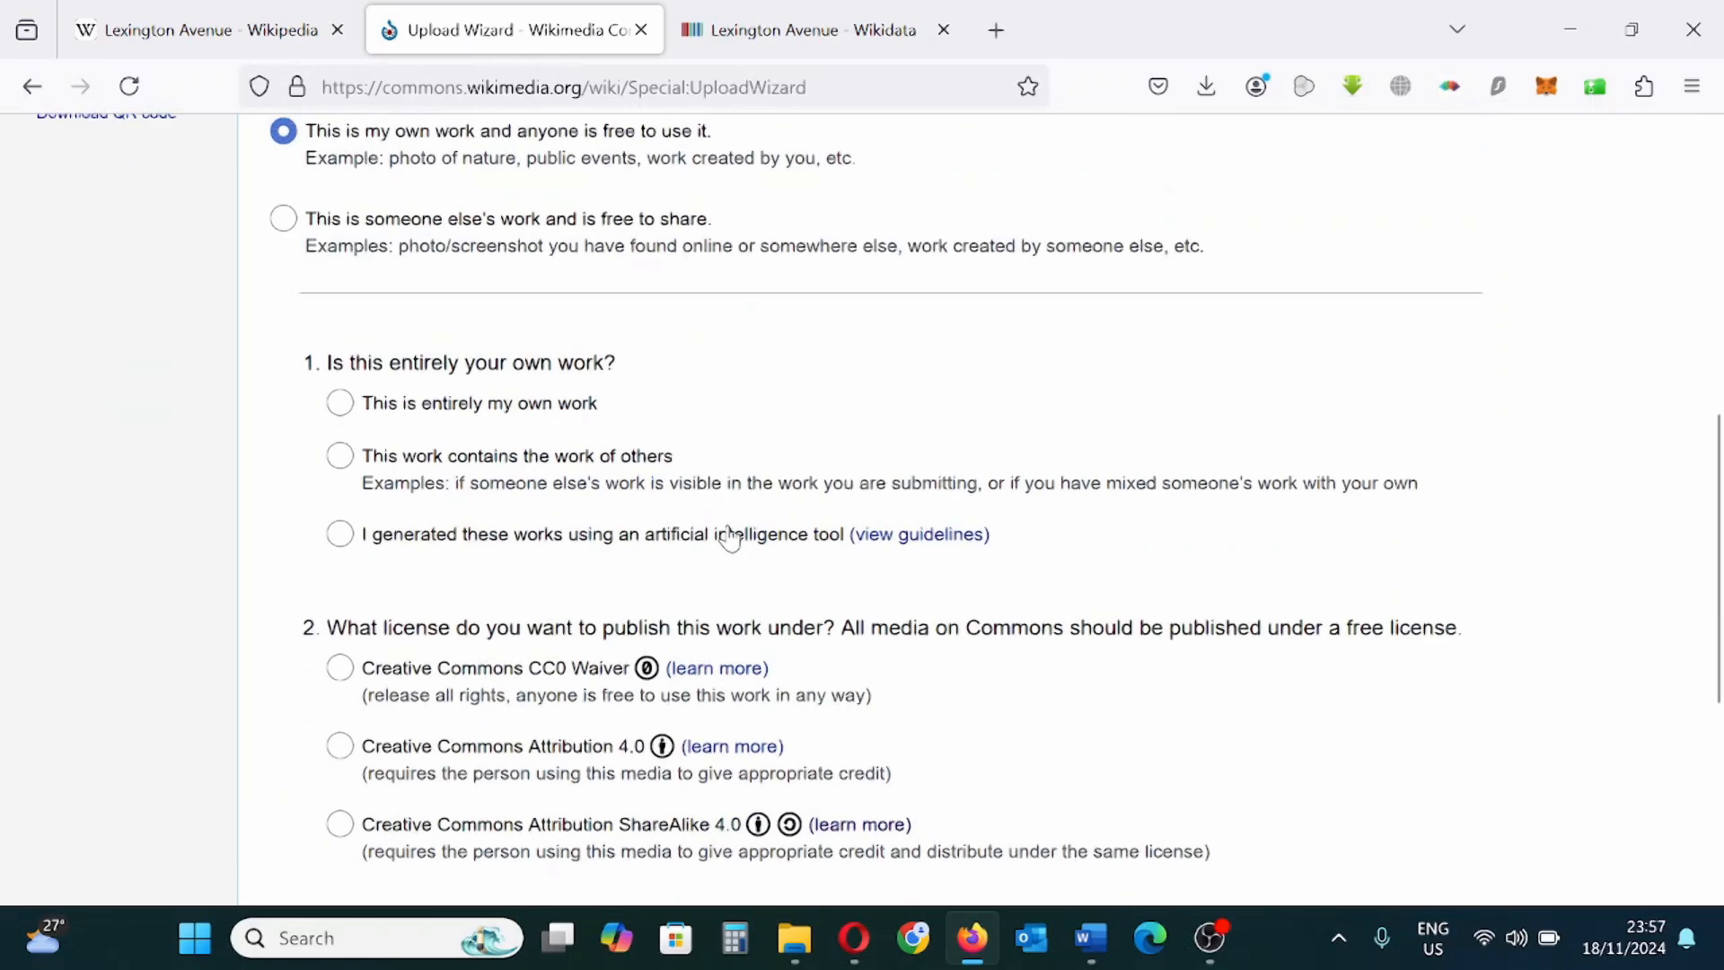
{"action": "scroll", "coordinate": [729, 539], "scroll_direction": "up", "scroll_amount": 2}
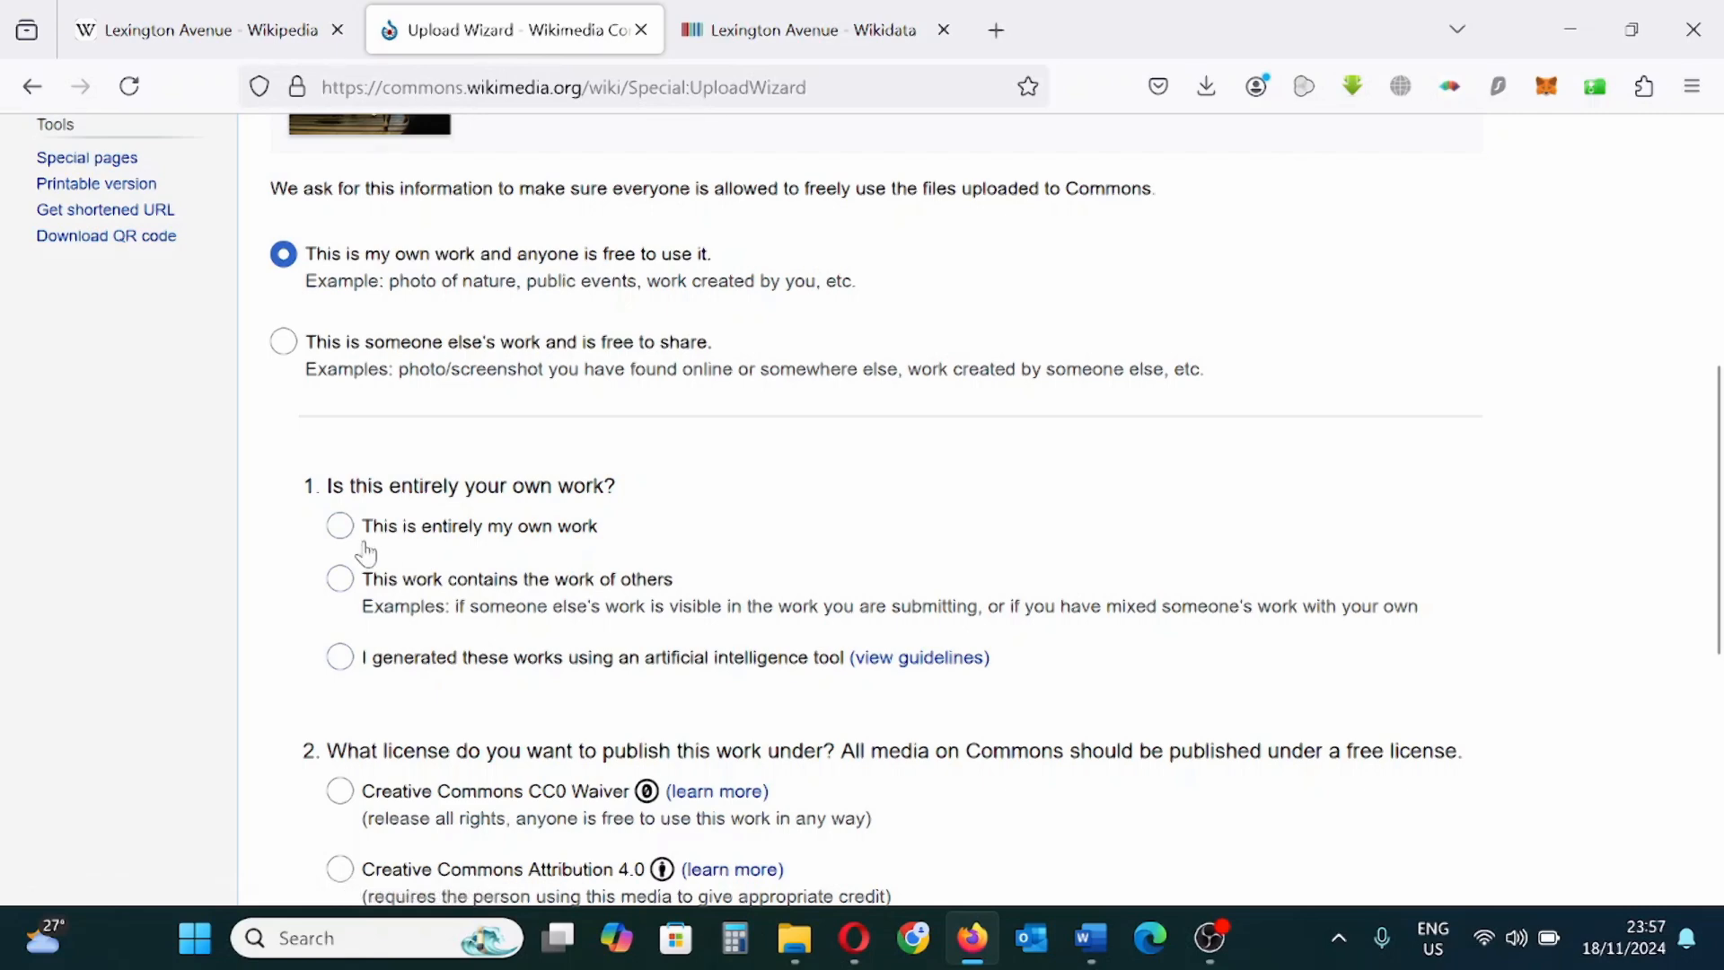
{"action": "left_click", "coordinate": [341, 527]}
Step: Choose the Creative Commons Attribution ShareAlike 4.0 license and set the purpose as providing knowledge, instructions, or information to others
{"action": "scroll", "coordinate": [613, 537], "scroll_direction": "down", "scroll_amount": 1}
{"action": "scroll", "coordinate": [614, 537], "scroll_direction": "down", "scroll_amount": 4}
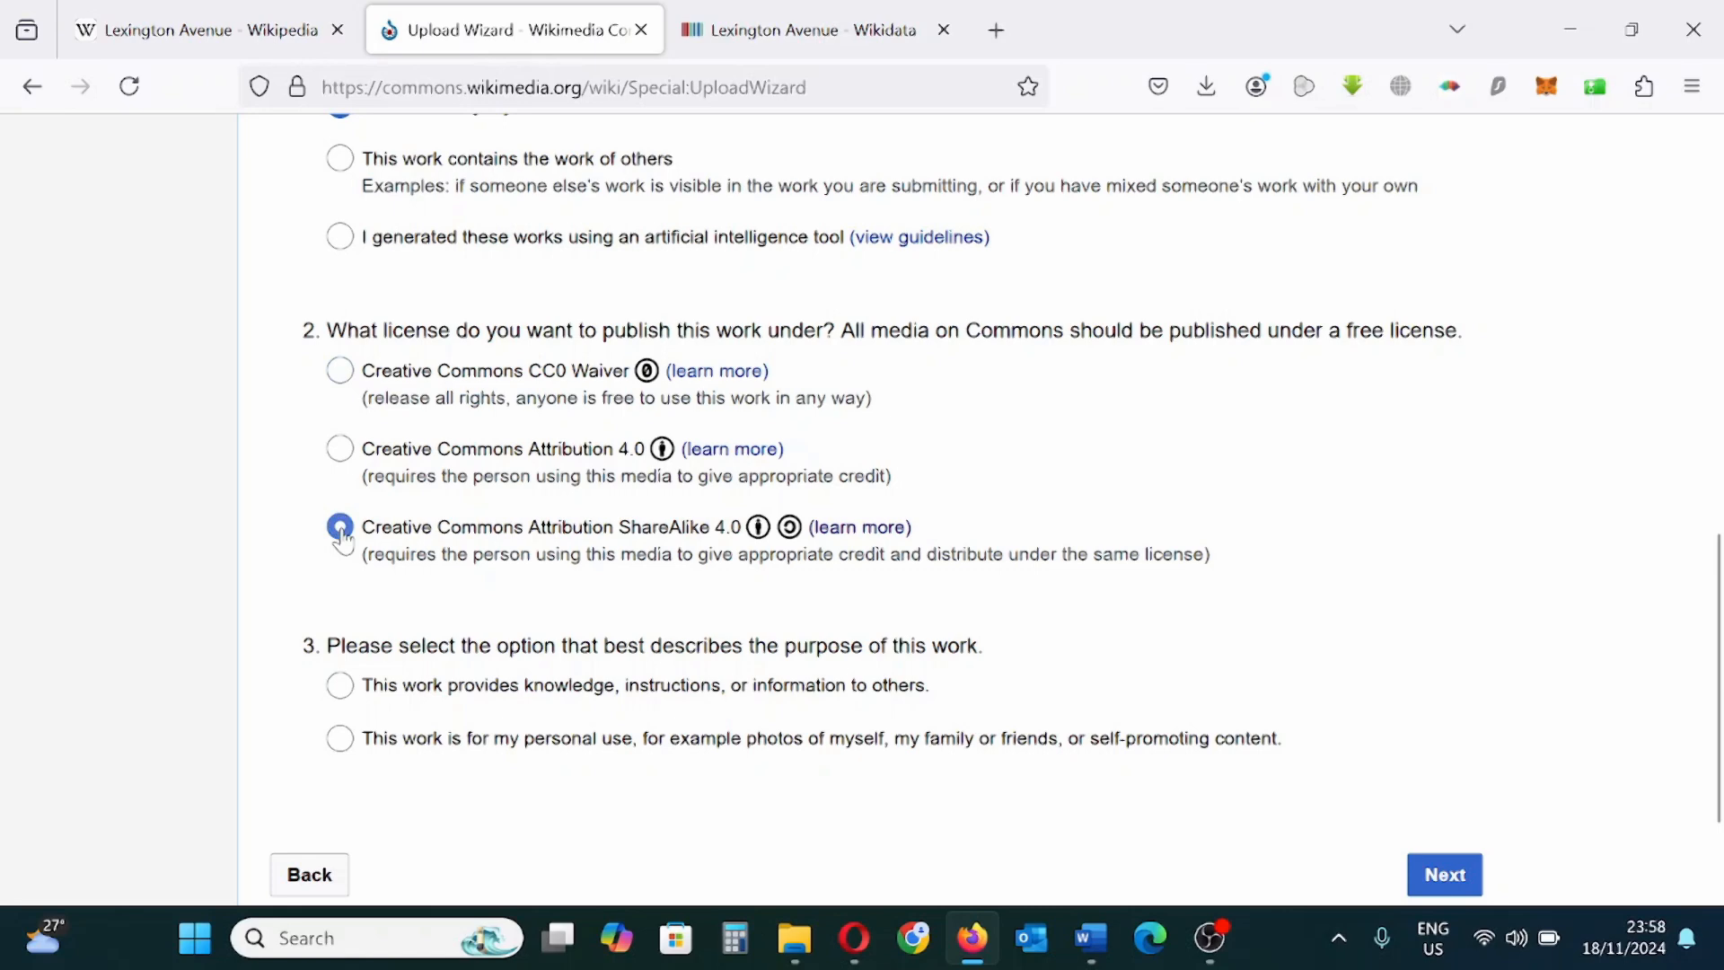
{"action": "scroll", "coordinate": [649, 510], "scroll_direction": "down", "scroll_amount": 3}
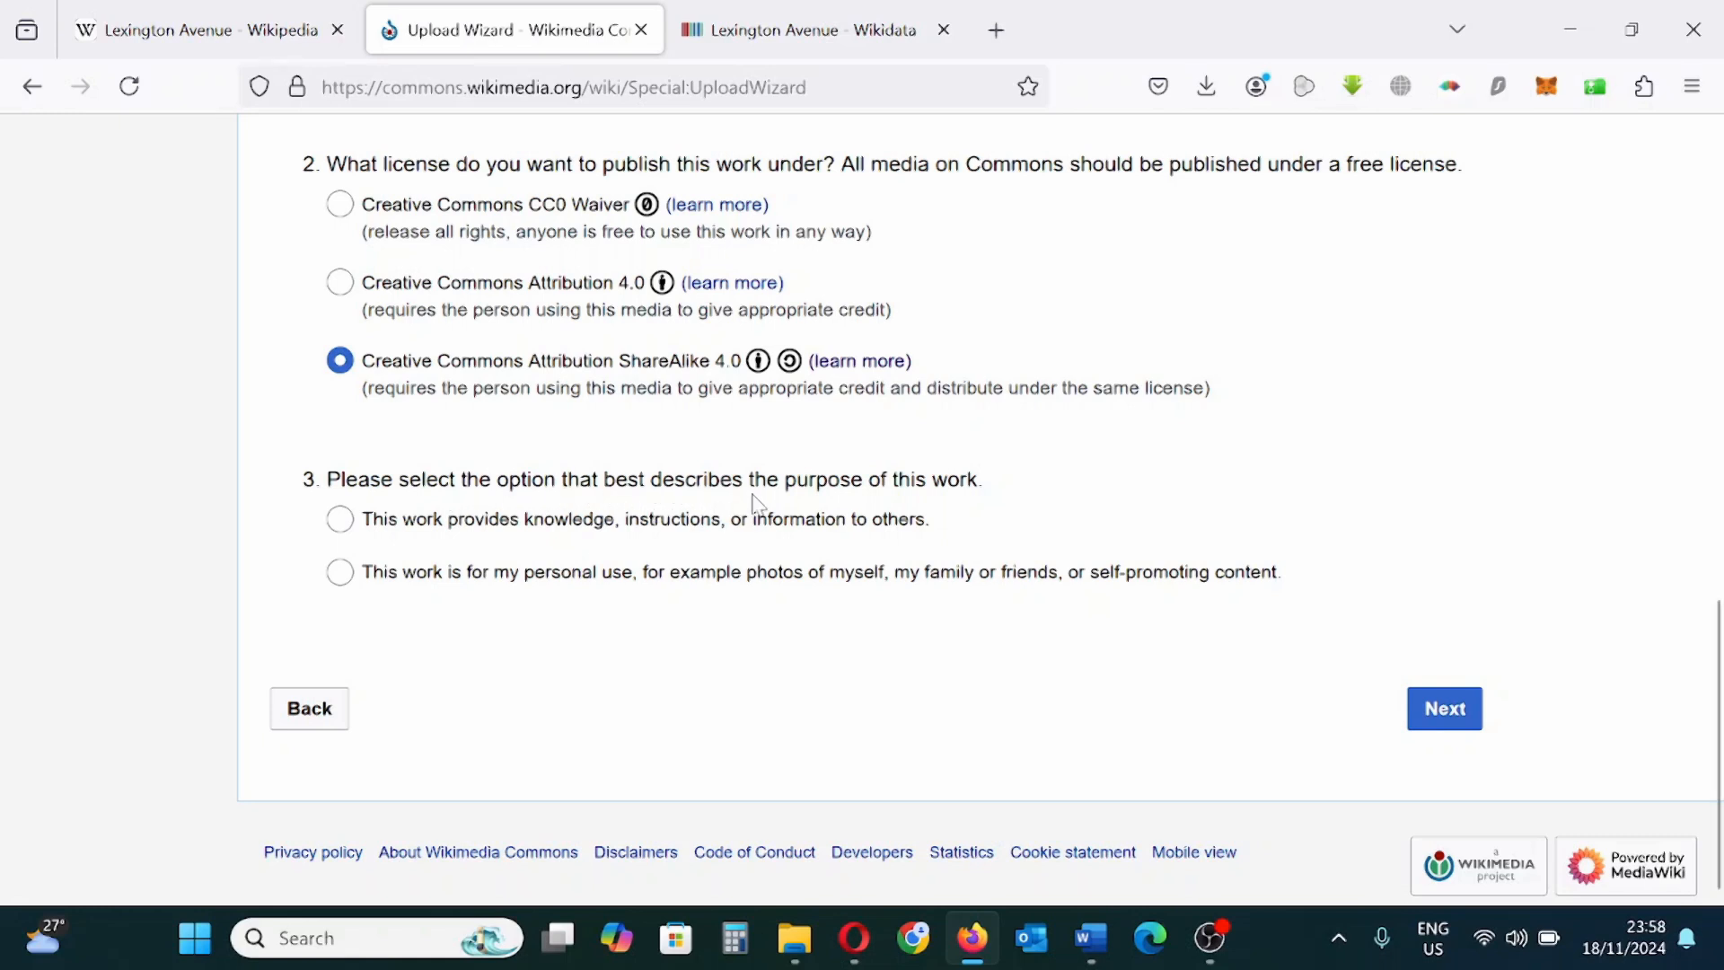
{"action": "left_click", "coordinate": [340, 519]}
{"action": "left_click", "coordinate": [1443, 716]}
Step: Check the release rights answers from ownership to purpose and continue to the Describe stage
{"action": "scroll", "coordinate": [831, 301], "scroll_direction": "down", "scroll_amount": 5}
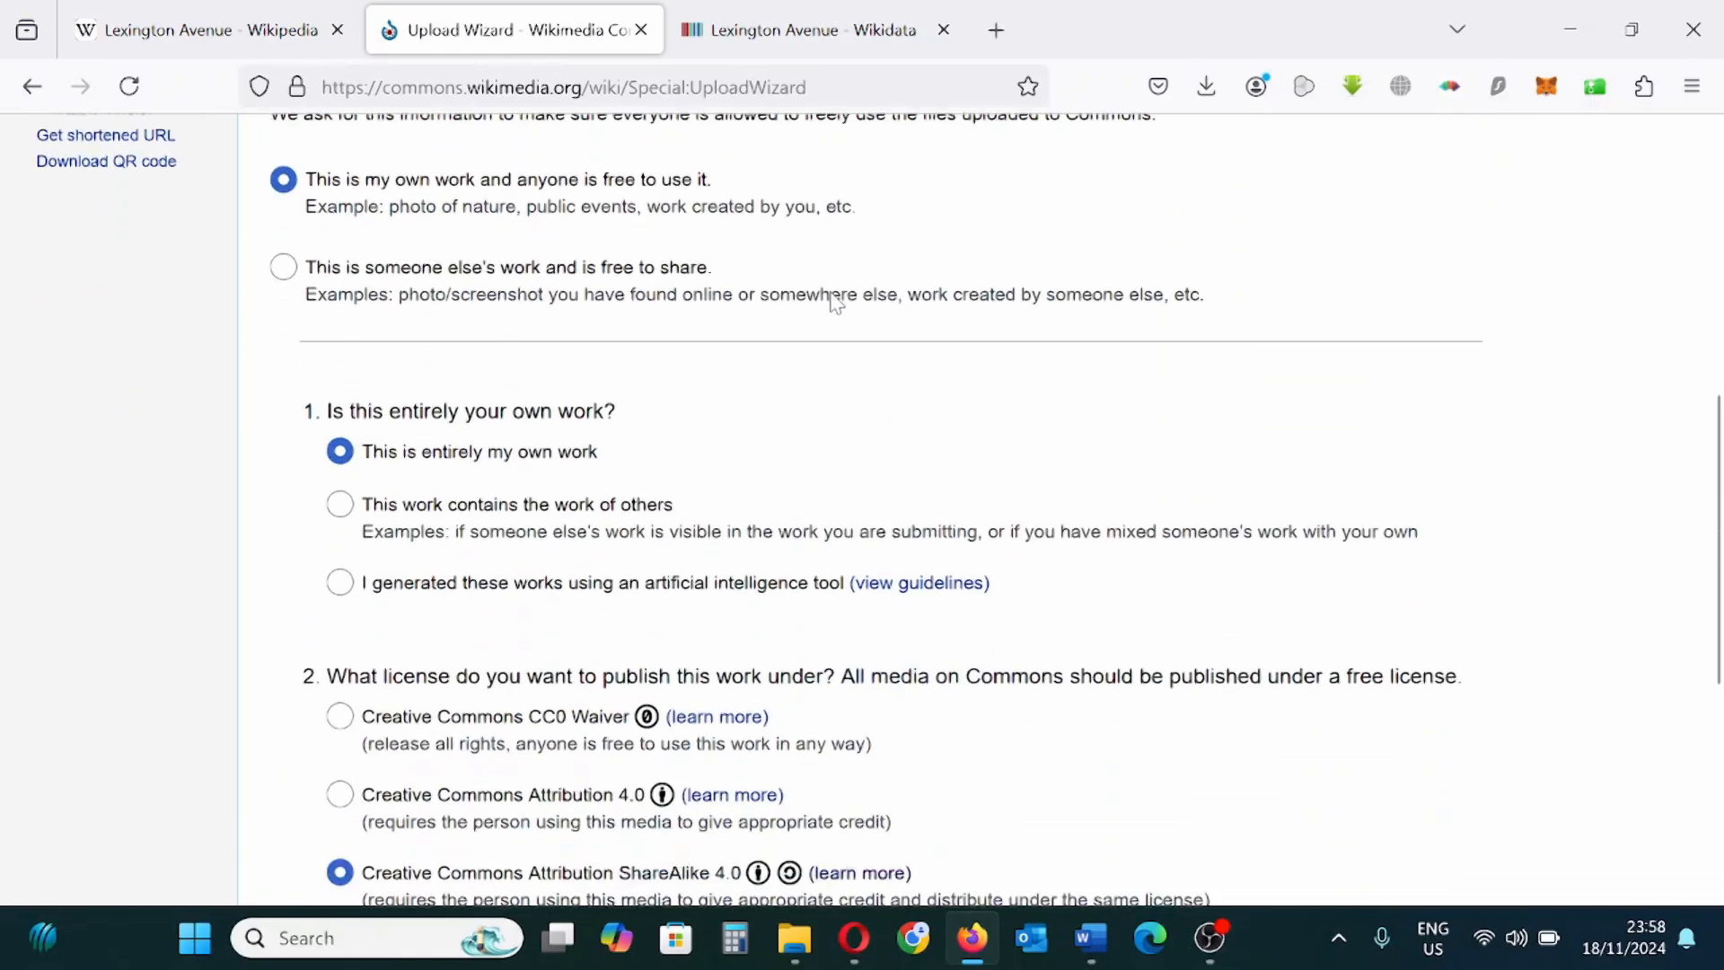
{"action": "scroll", "coordinate": [456, 361], "scroll_direction": "down", "scroll_amount": 5}
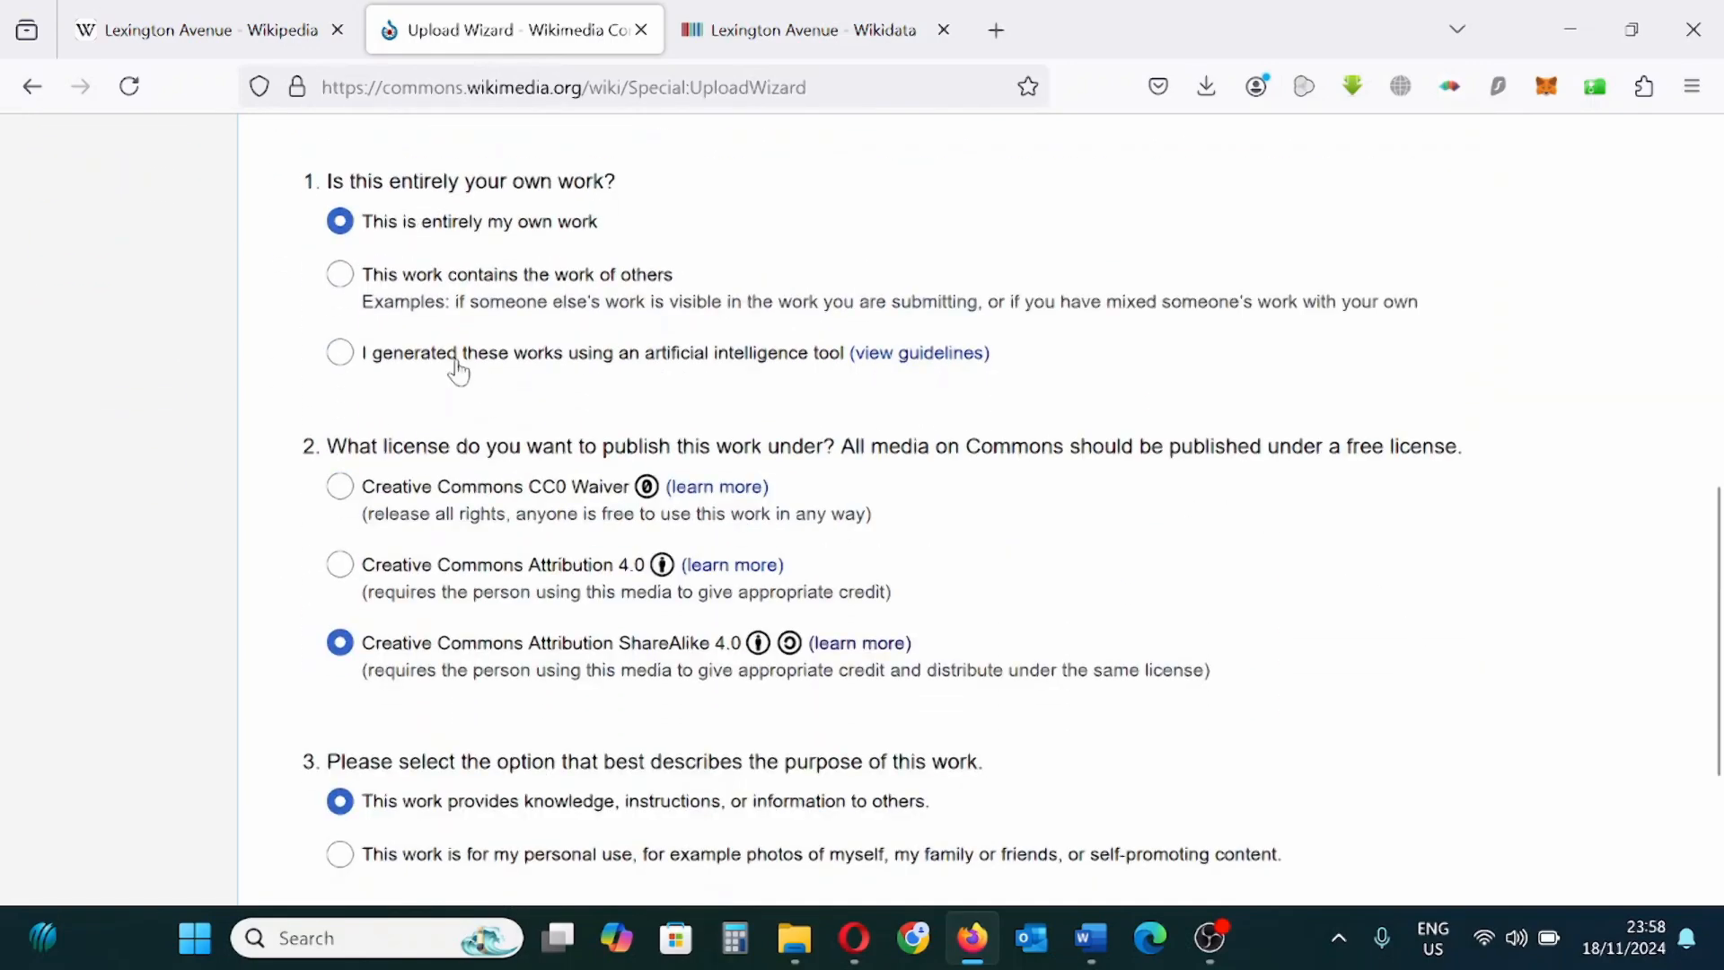
{"action": "scroll", "coordinate": [459, 371], "scroll_direction": "down", "scroll_amount": 3}
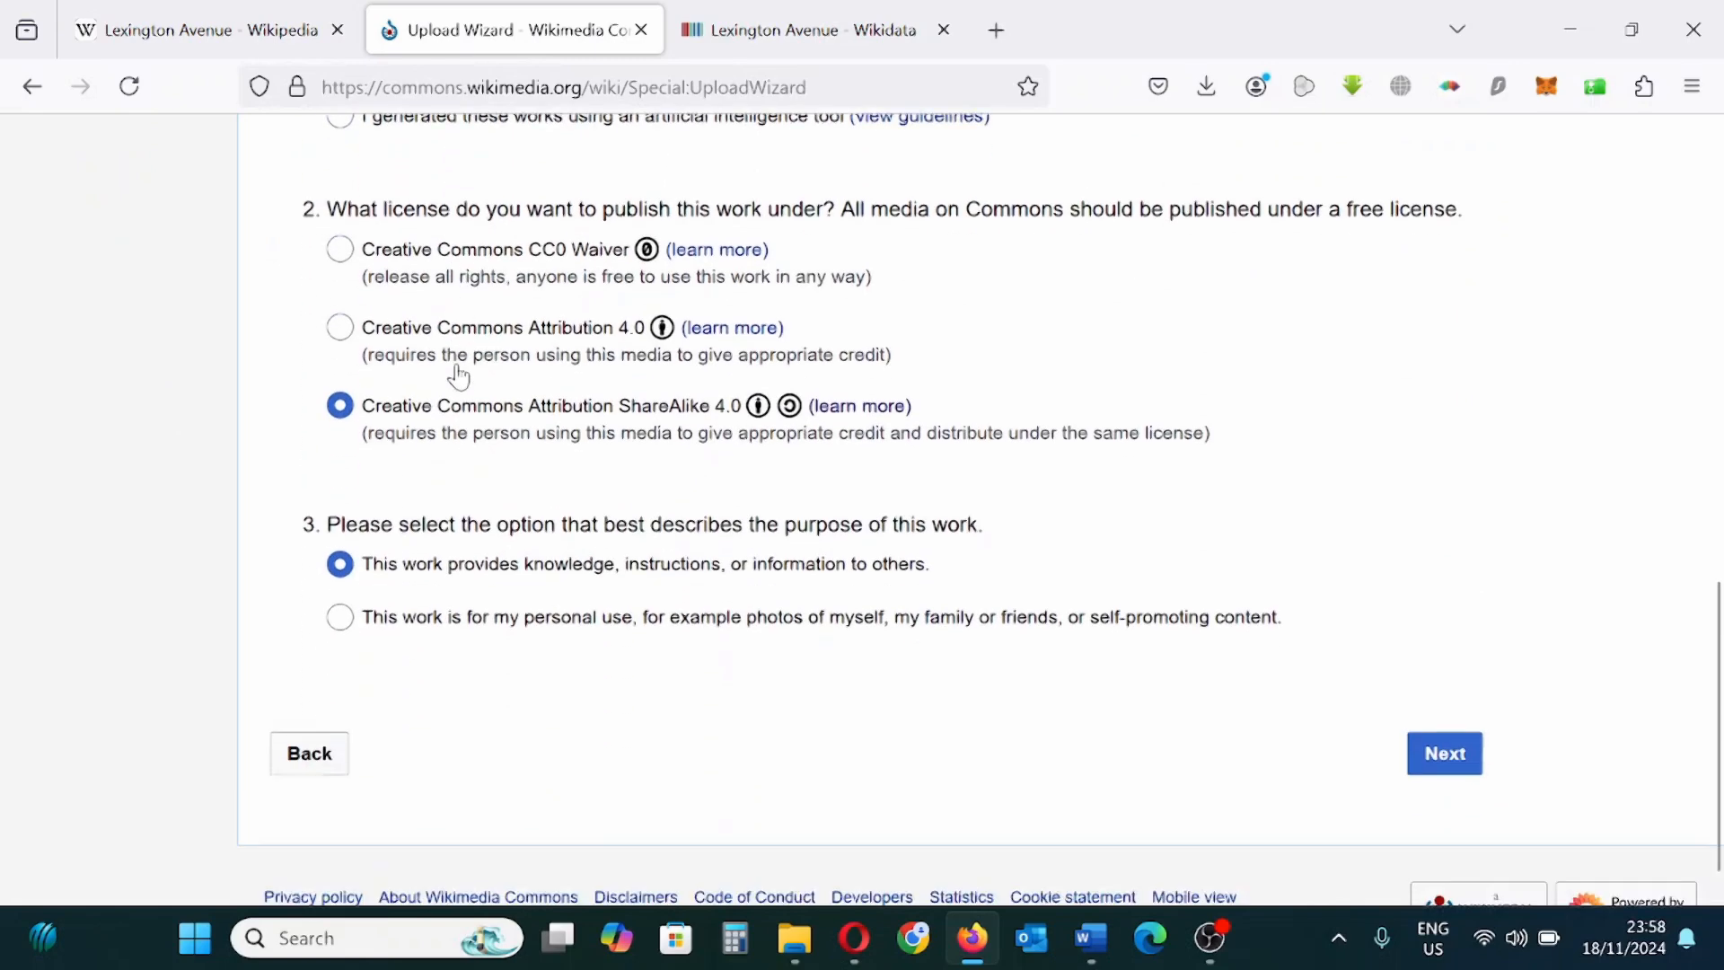
{"action": "scroll", "coordinate": [459, 375], "scroll_direction": "down", "scroll_amount": 1}
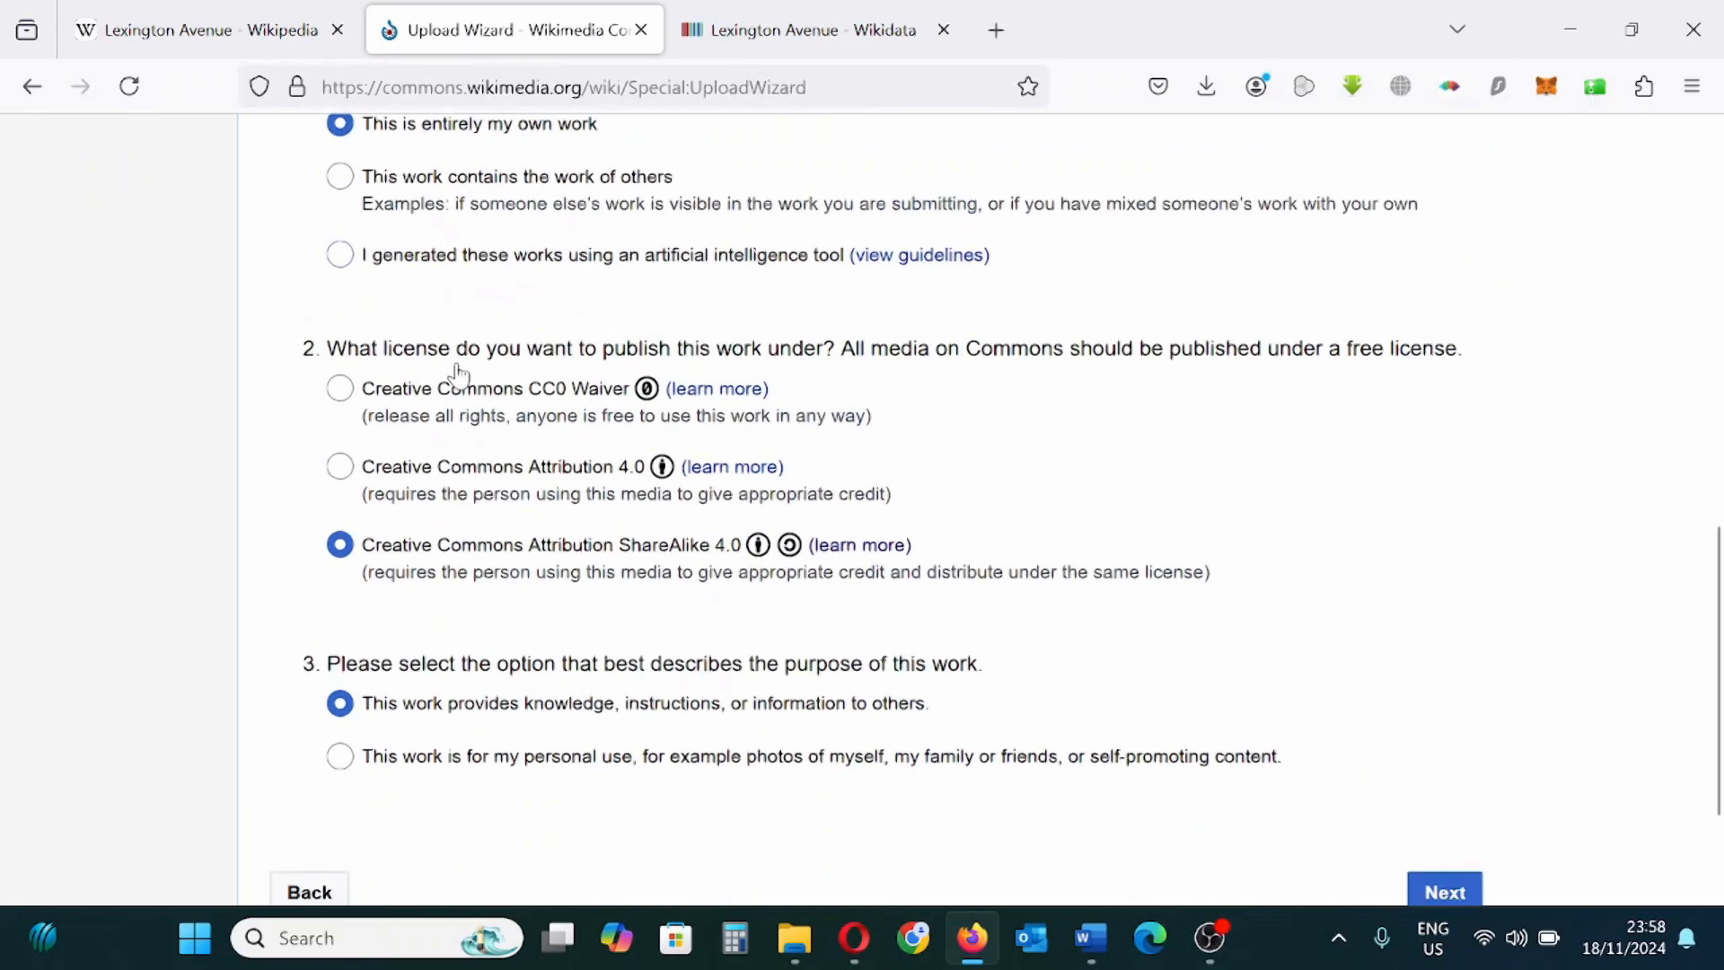
{"action": "scroll", "coordinate": [455, 377], "scroll_direction": "down", "scroll_amount": 2}
{"action": "left_click", "coordinate": [1443, 708]}
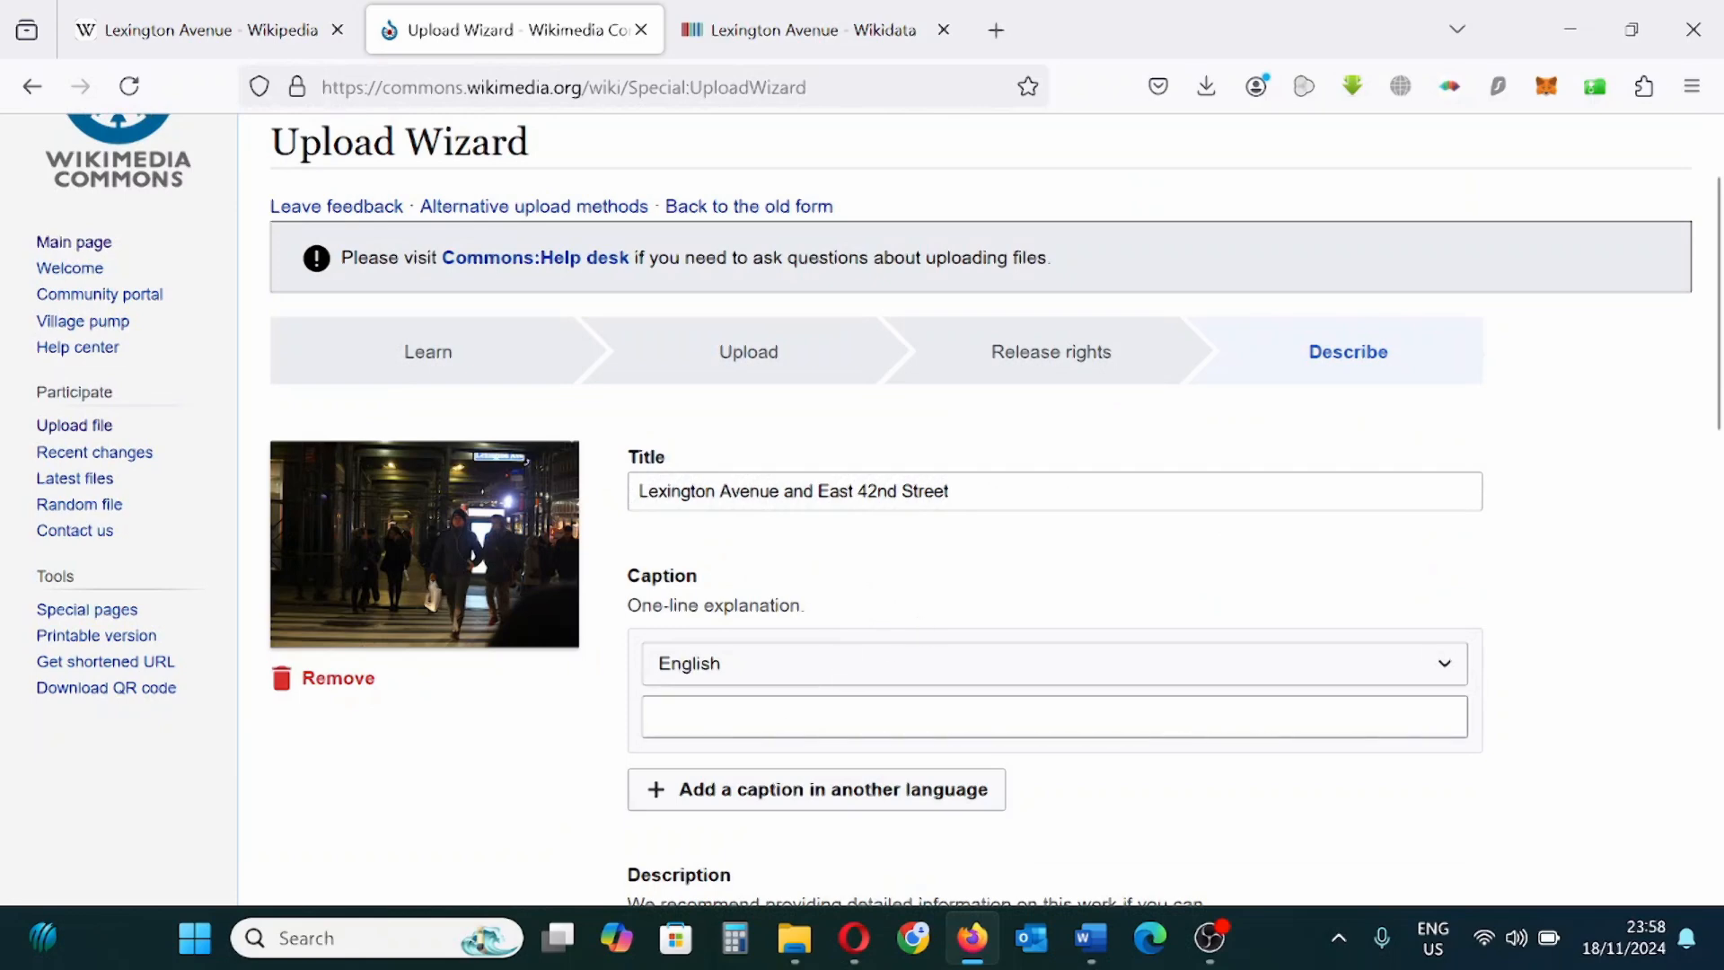
Step: Copy the title Lexington Avenue and East 42nd Street into the English caption
{"action": "left_click", "coordinate": [729, 718]}
{"action": "scroll", "coordinate": [746, 705], "scroll_direction": "down", "scroll_amount": 2}
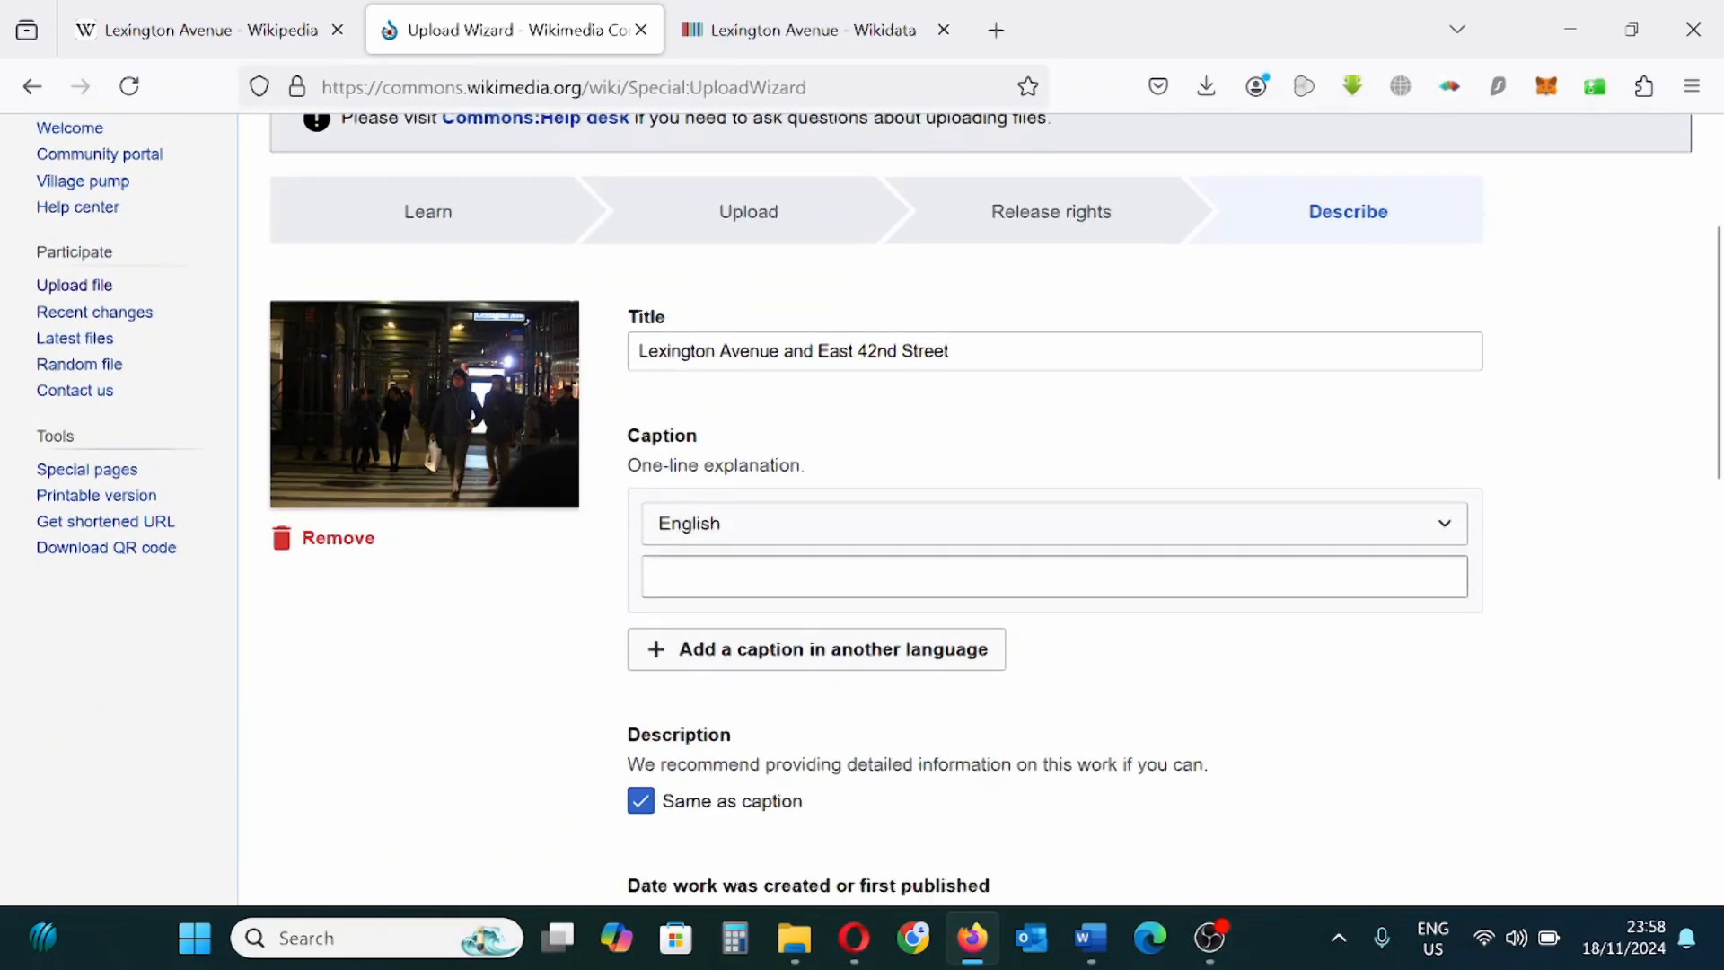
{"action": "left_click", "coordinate": [791, 576]}
{"action": "left_click", "coordinate": [953, 351]}
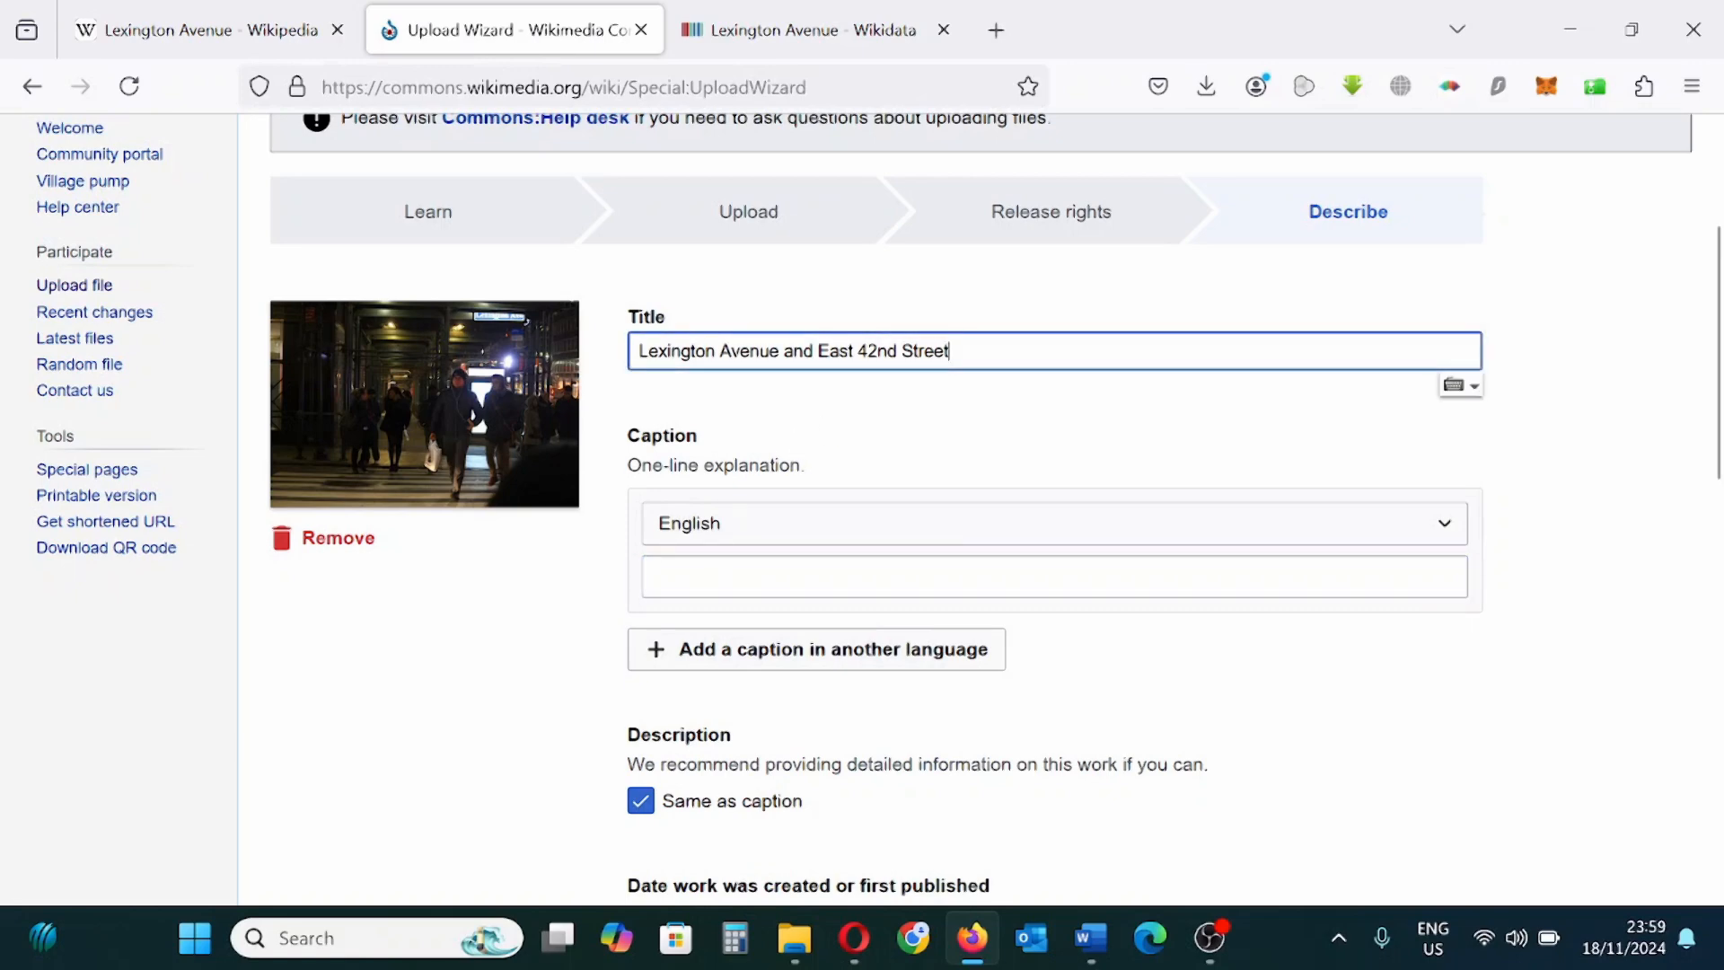
{"action": "key", "text": "ctrl+a"}
{"action": "key", "text": "ctrl+c"}
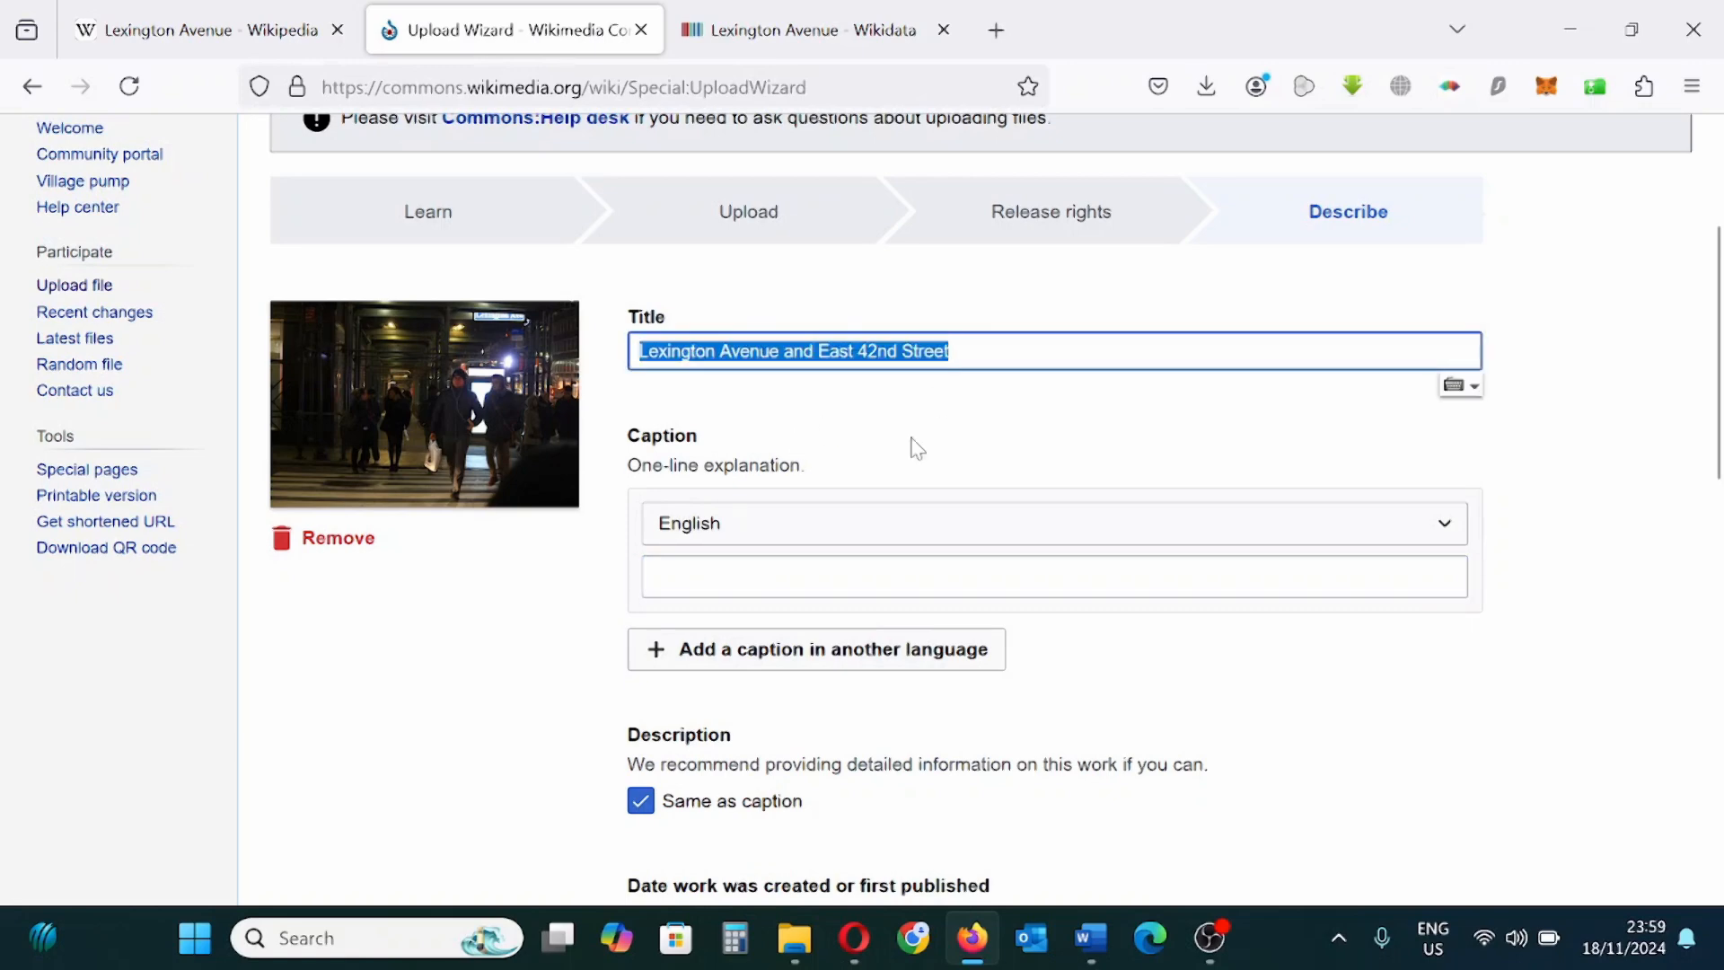
{"action": "left_click", "coordinate": [884, 577]}
{"action": "key", "text": "ctrl+v"}
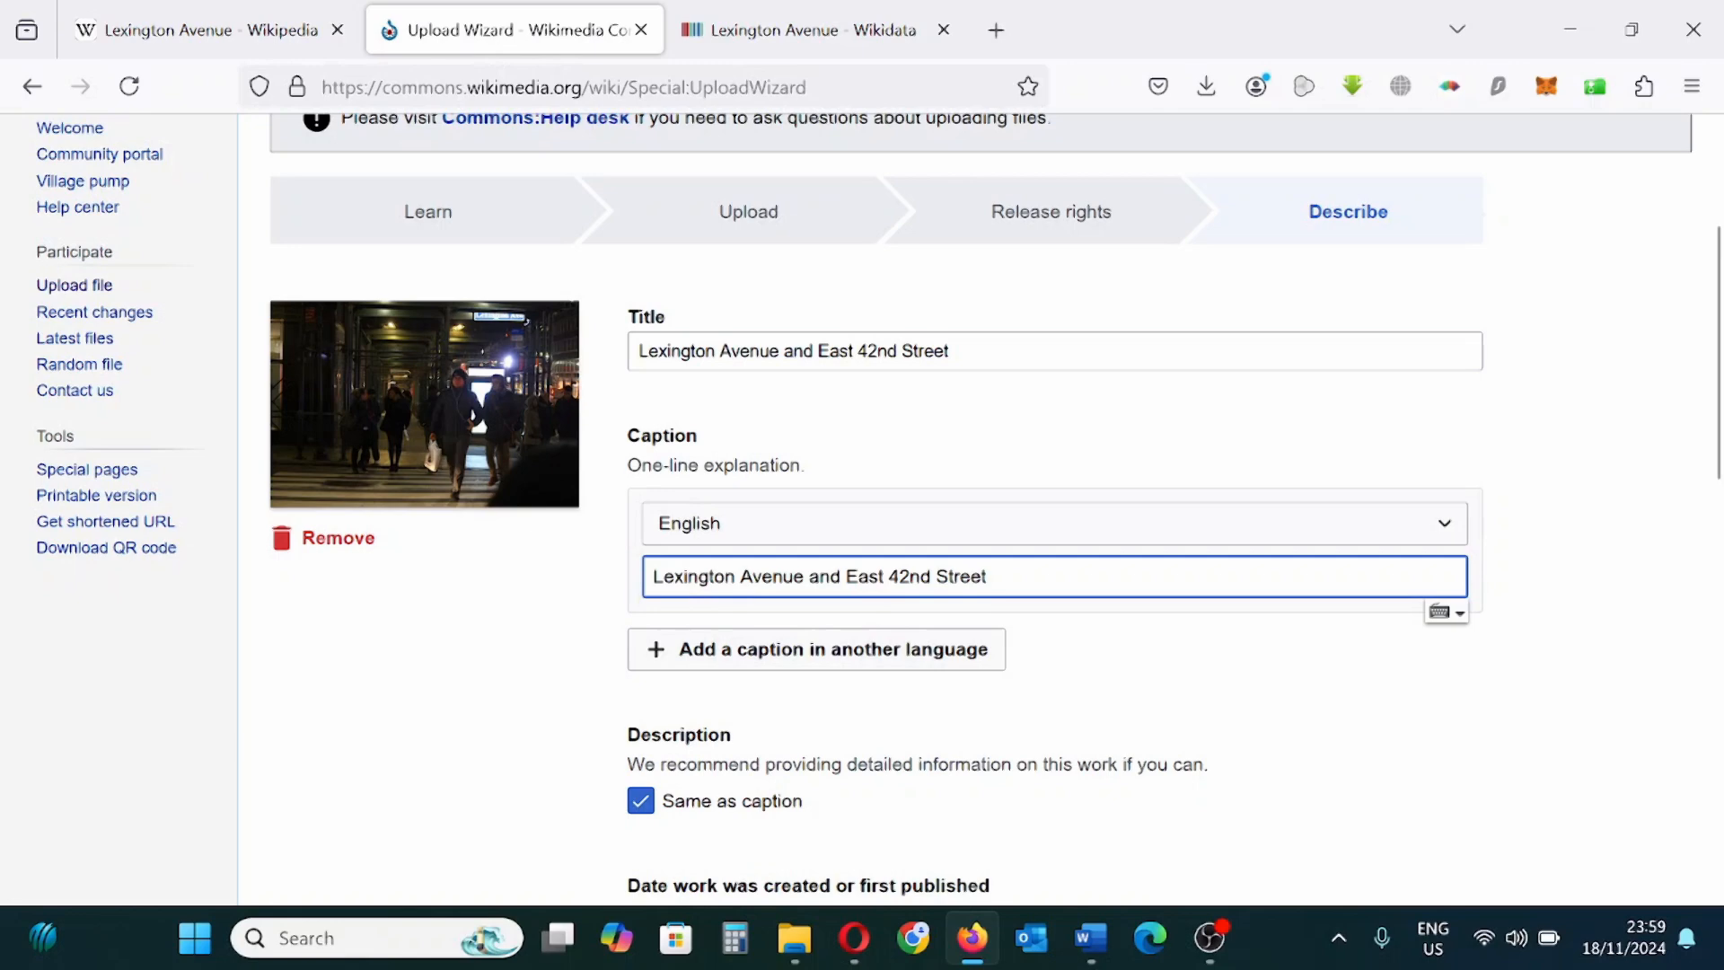
Step: Copy the intersection's two-line address from the Word document and replace the English caption in the Upload Wizard with it
{"action": "left_click", "coordinate": [1090, 938]}
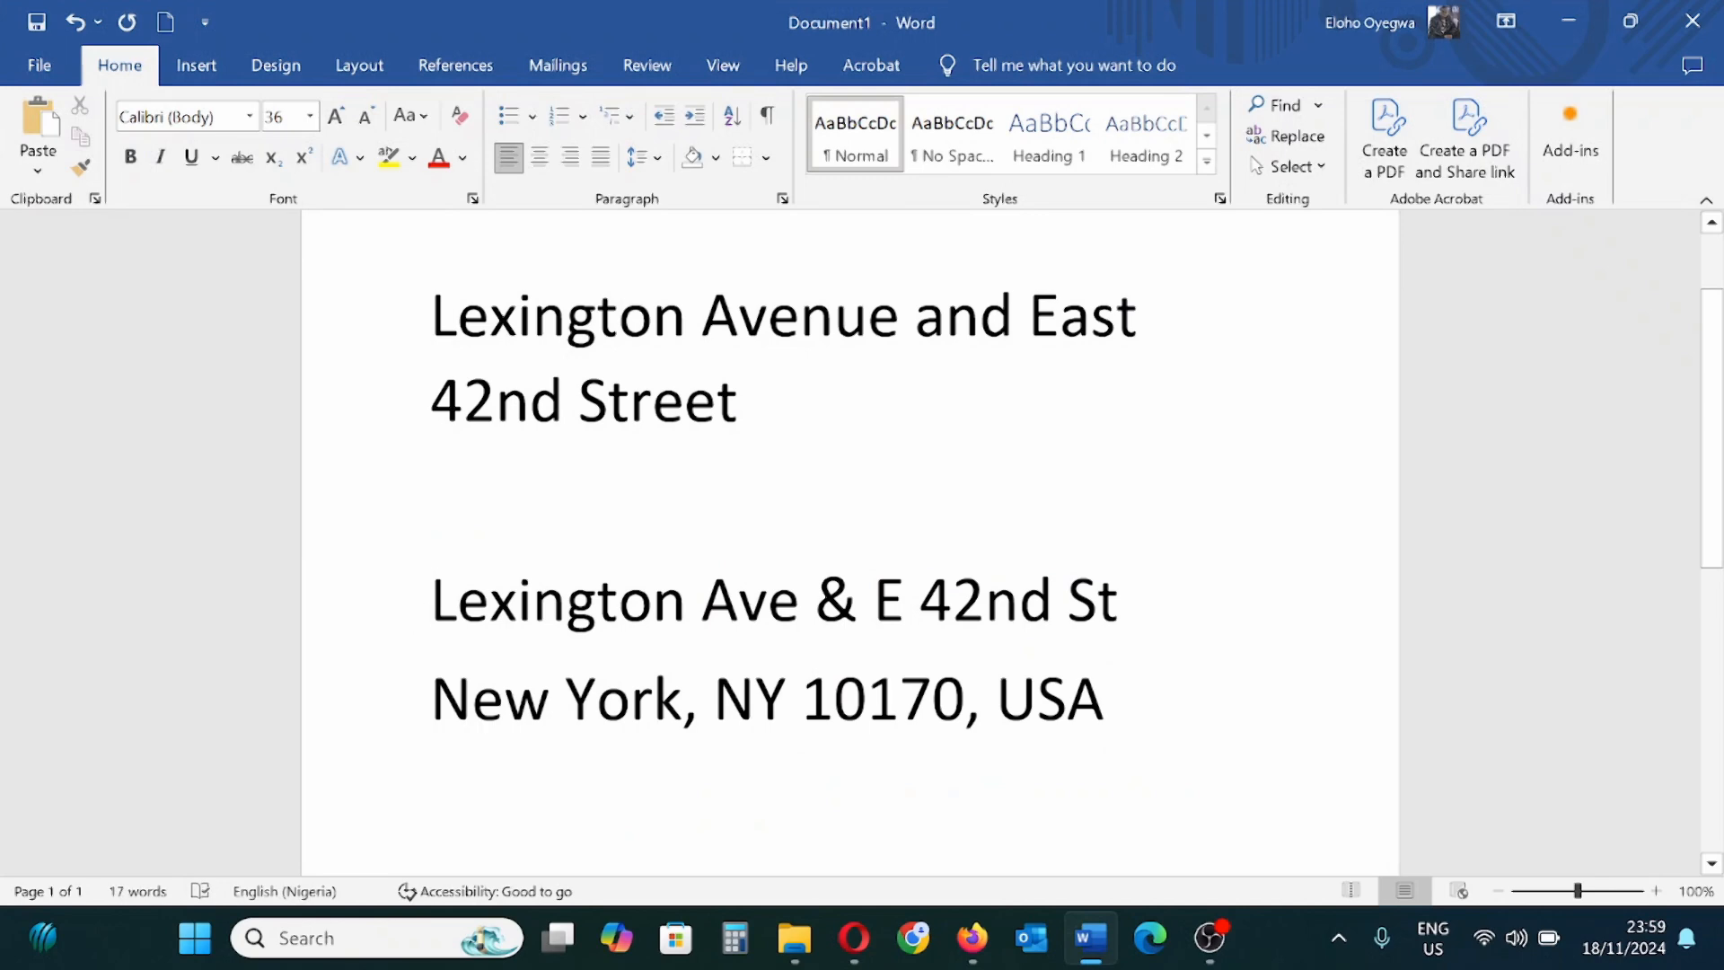
{"action": "left_click_drag", "start_coordinate": [1109, 705], "coordinate": [453, 625]}
{"action": "key", "text": "ctrl+c"}
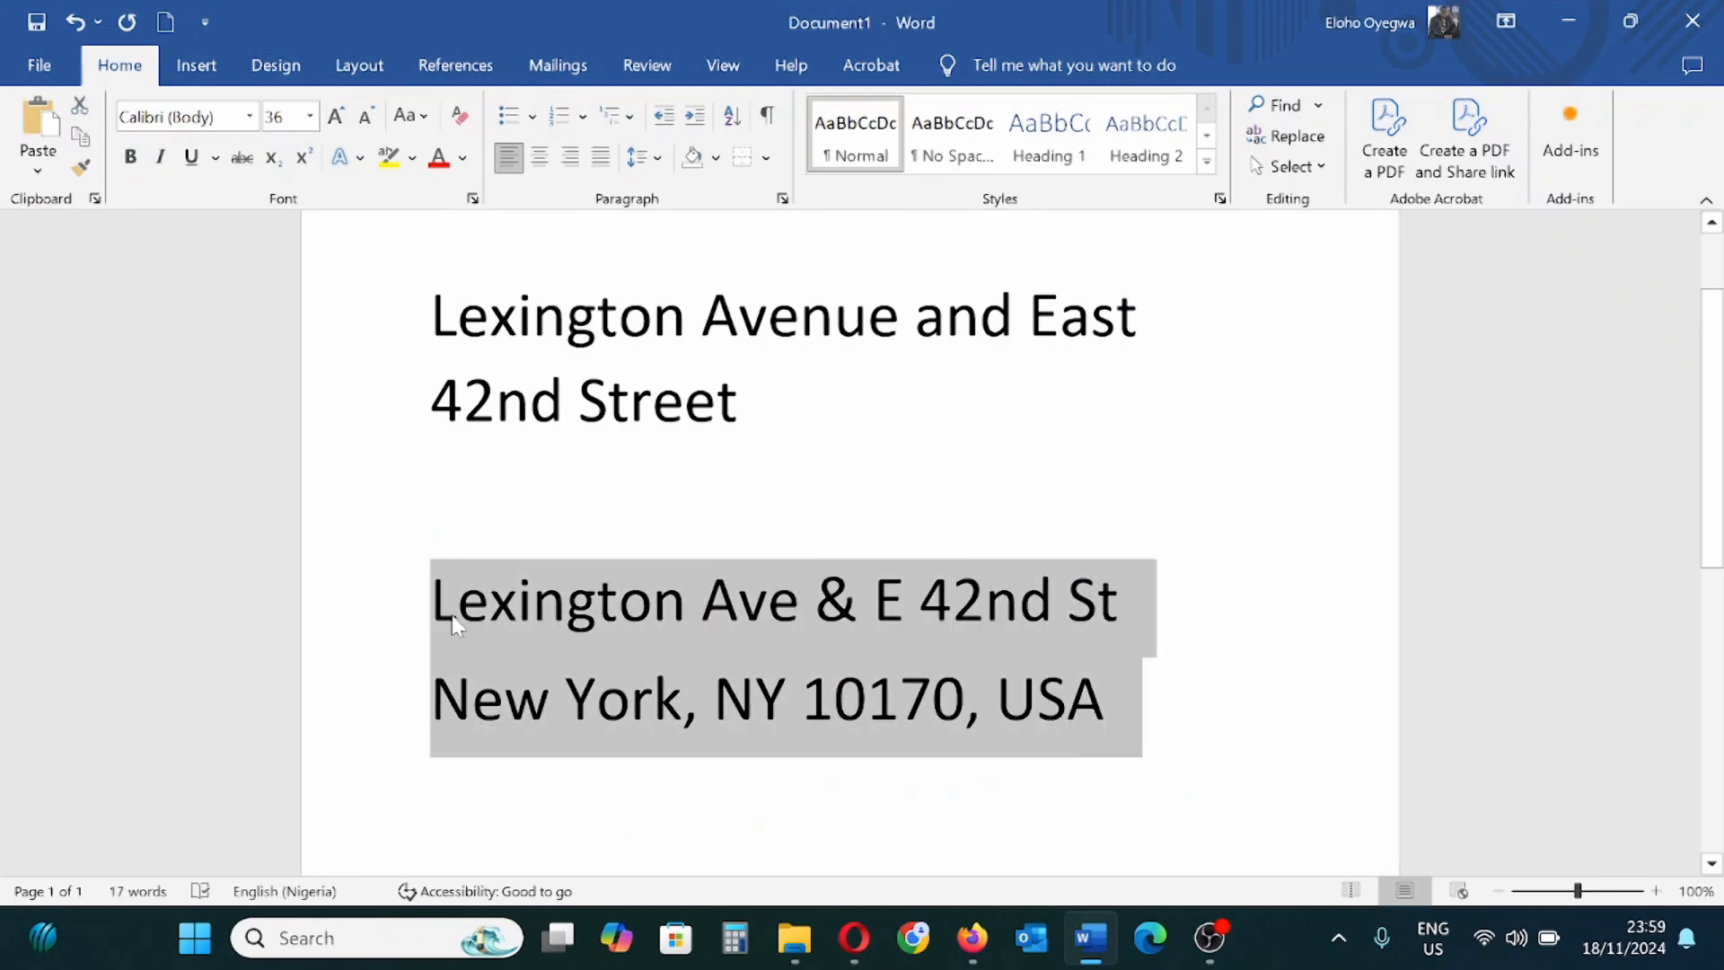
{"action": "left_click", "coordinate": [972, 938]}
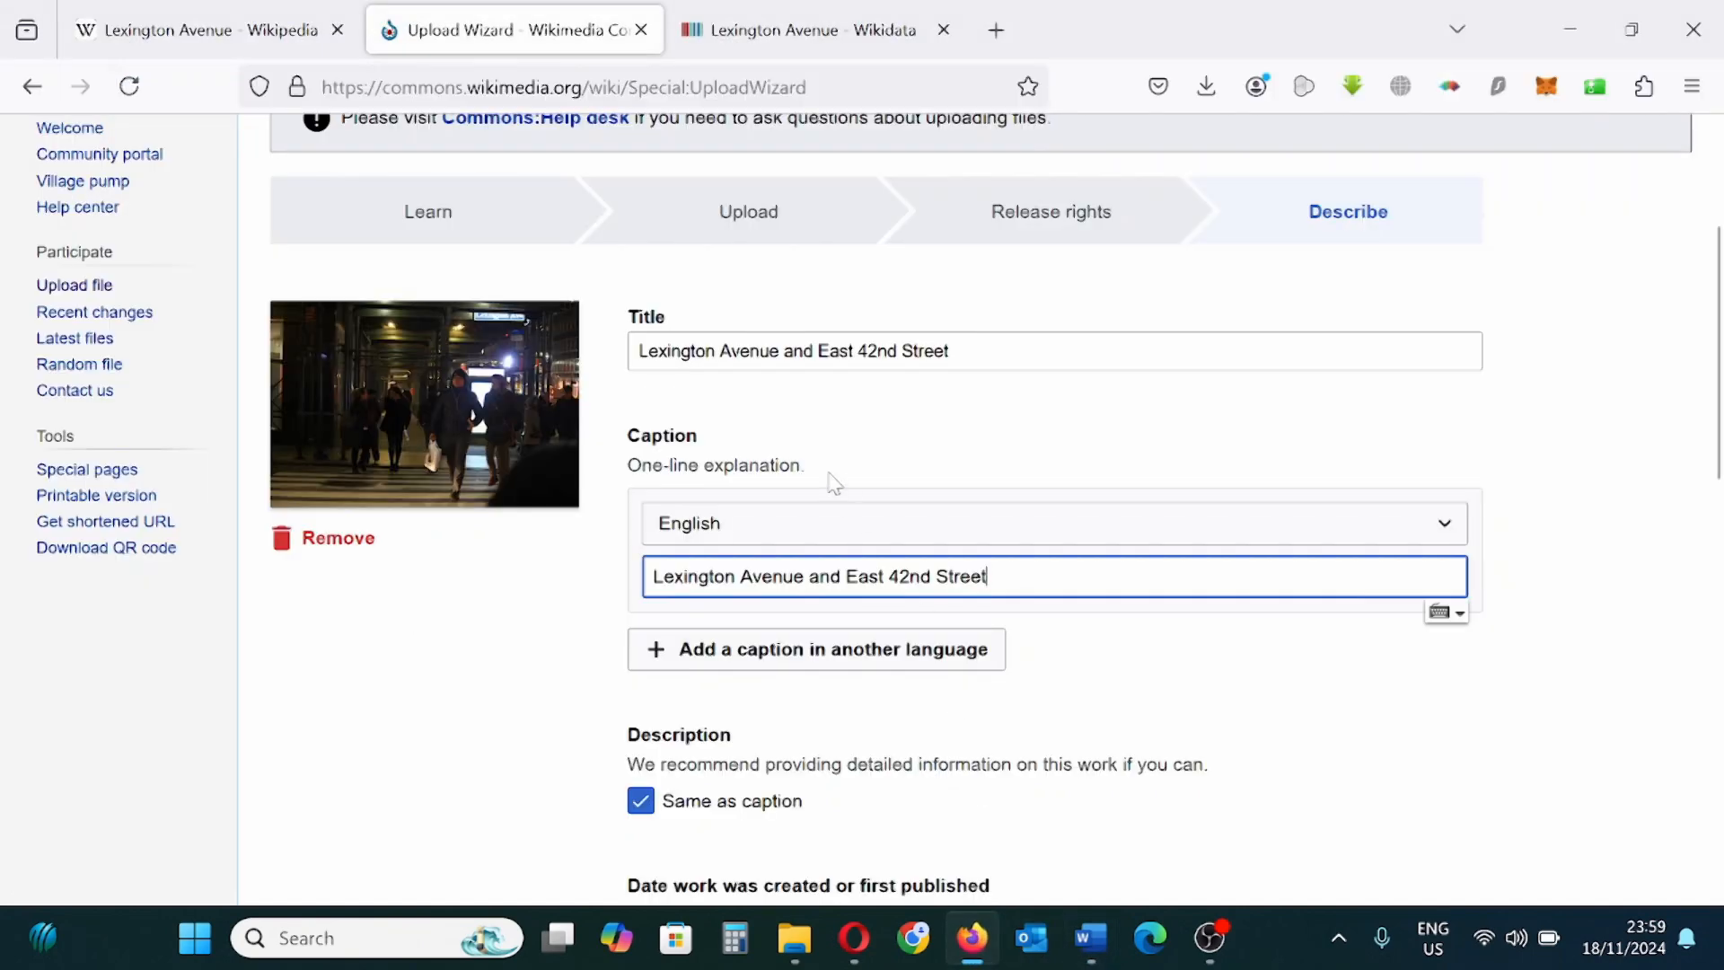
{"action": "left_click_drag", "start_coordinate": [988, 578], "coordinate": [663, 577]}
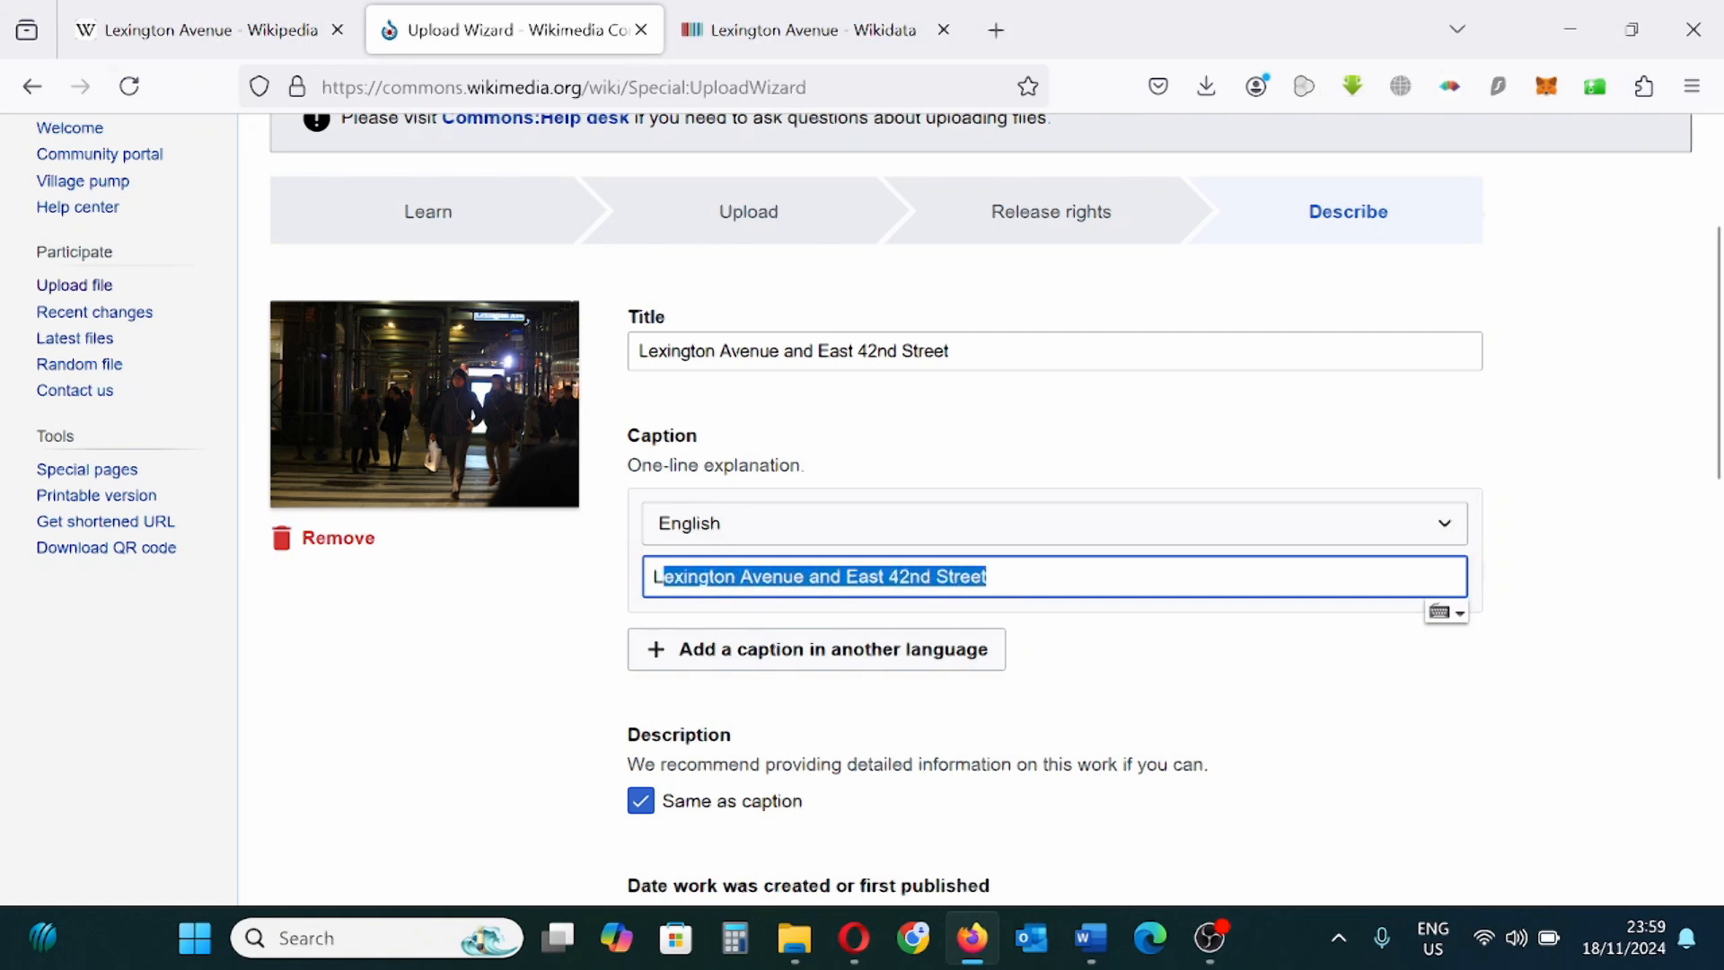
{"action": "key", "text": "ctrl+v"}
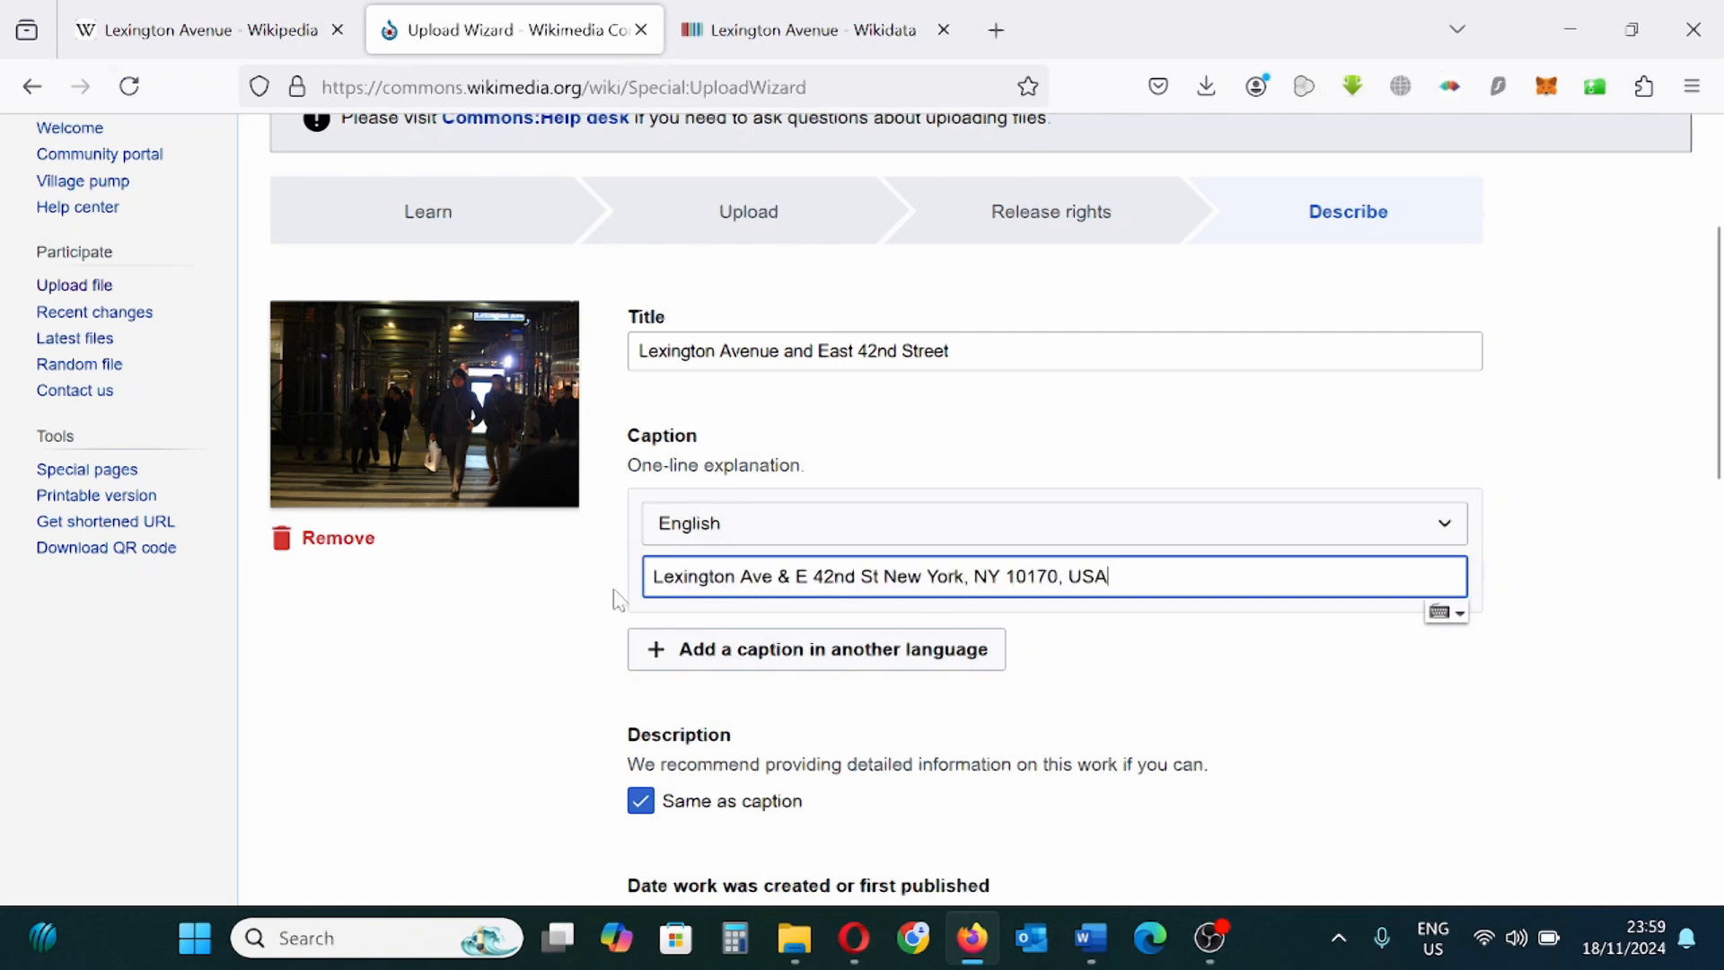
{"action": "left_click", "coordinate": [1644, 535]}
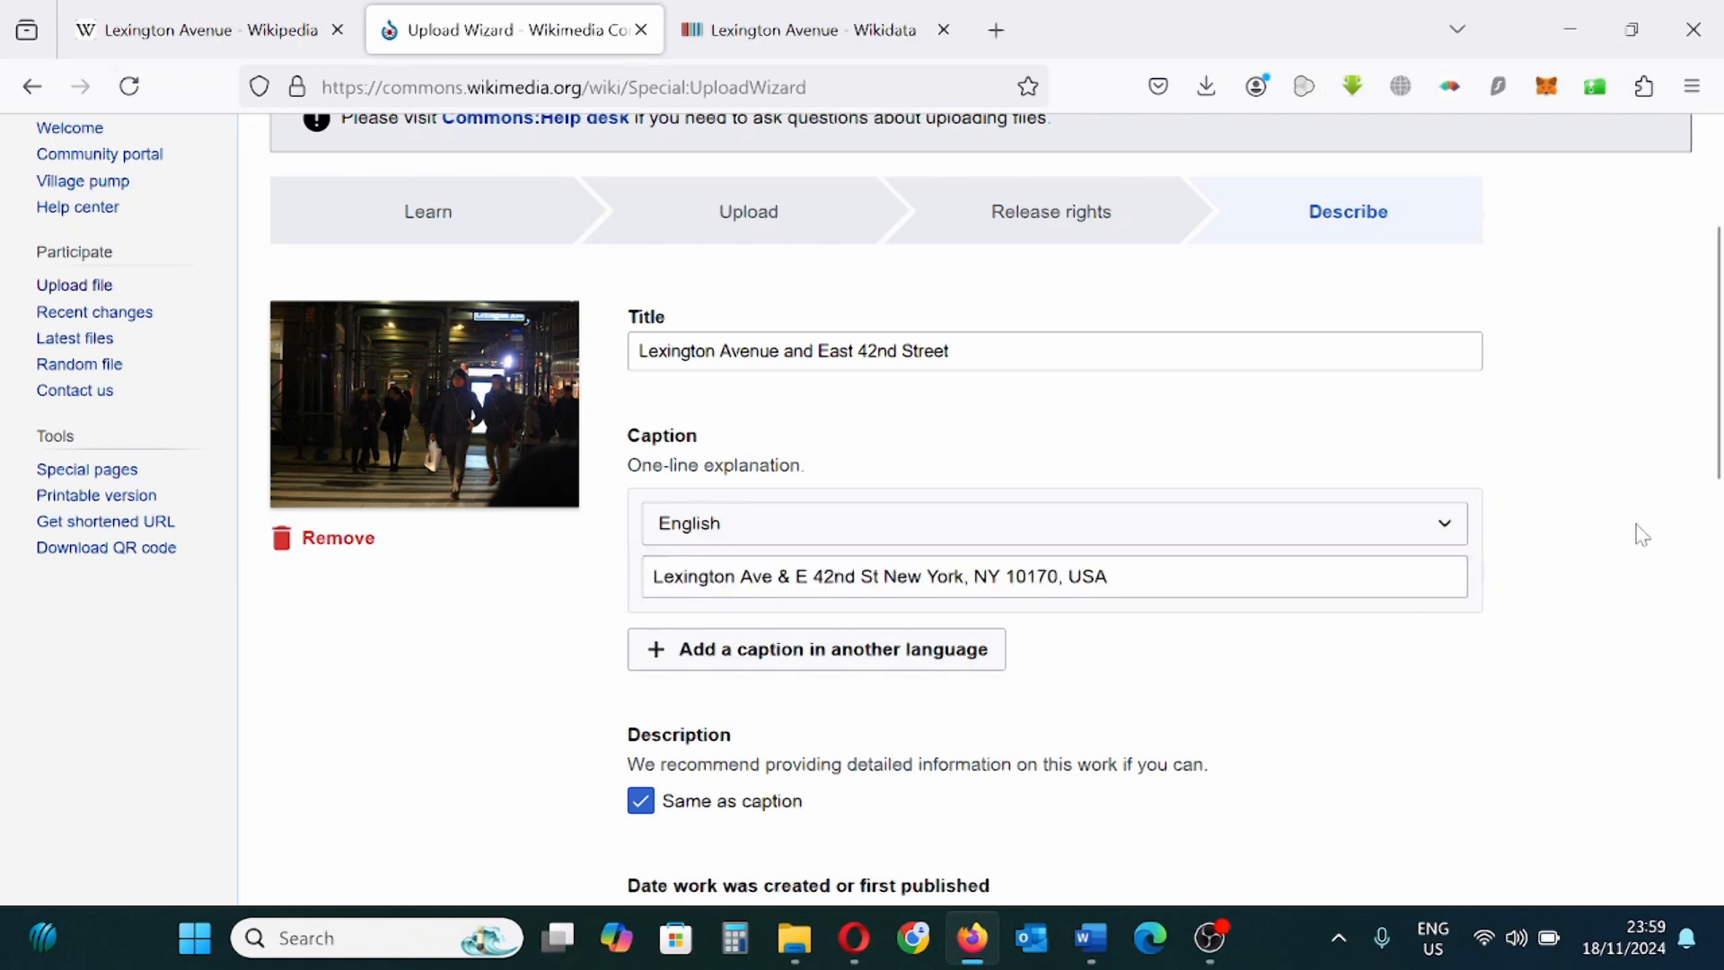
Step: Search the main subjects visible in the work for Place and add geographic location
{"action": "scroll", "coordinate": [1643, 536], "scroll_direction": "down", "scroll_amount": 2}
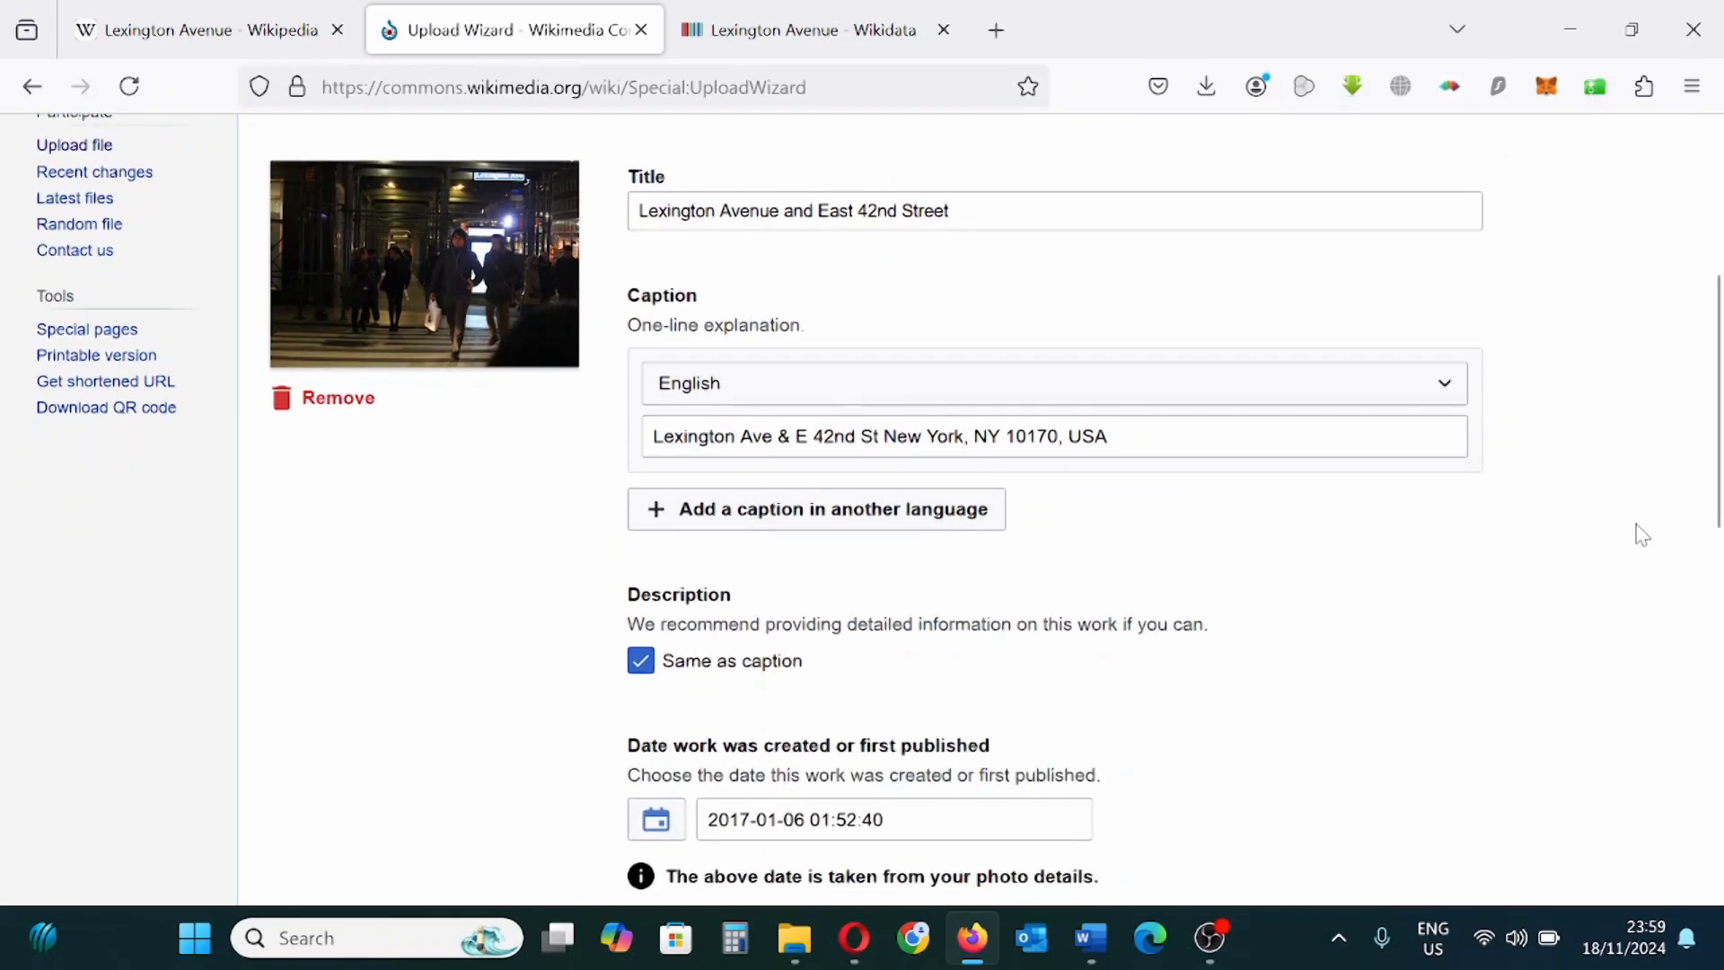
{"action": "scroll", "coordinate": [1643, 535], "scroll_direction": "down", "scroll_amount": 4}
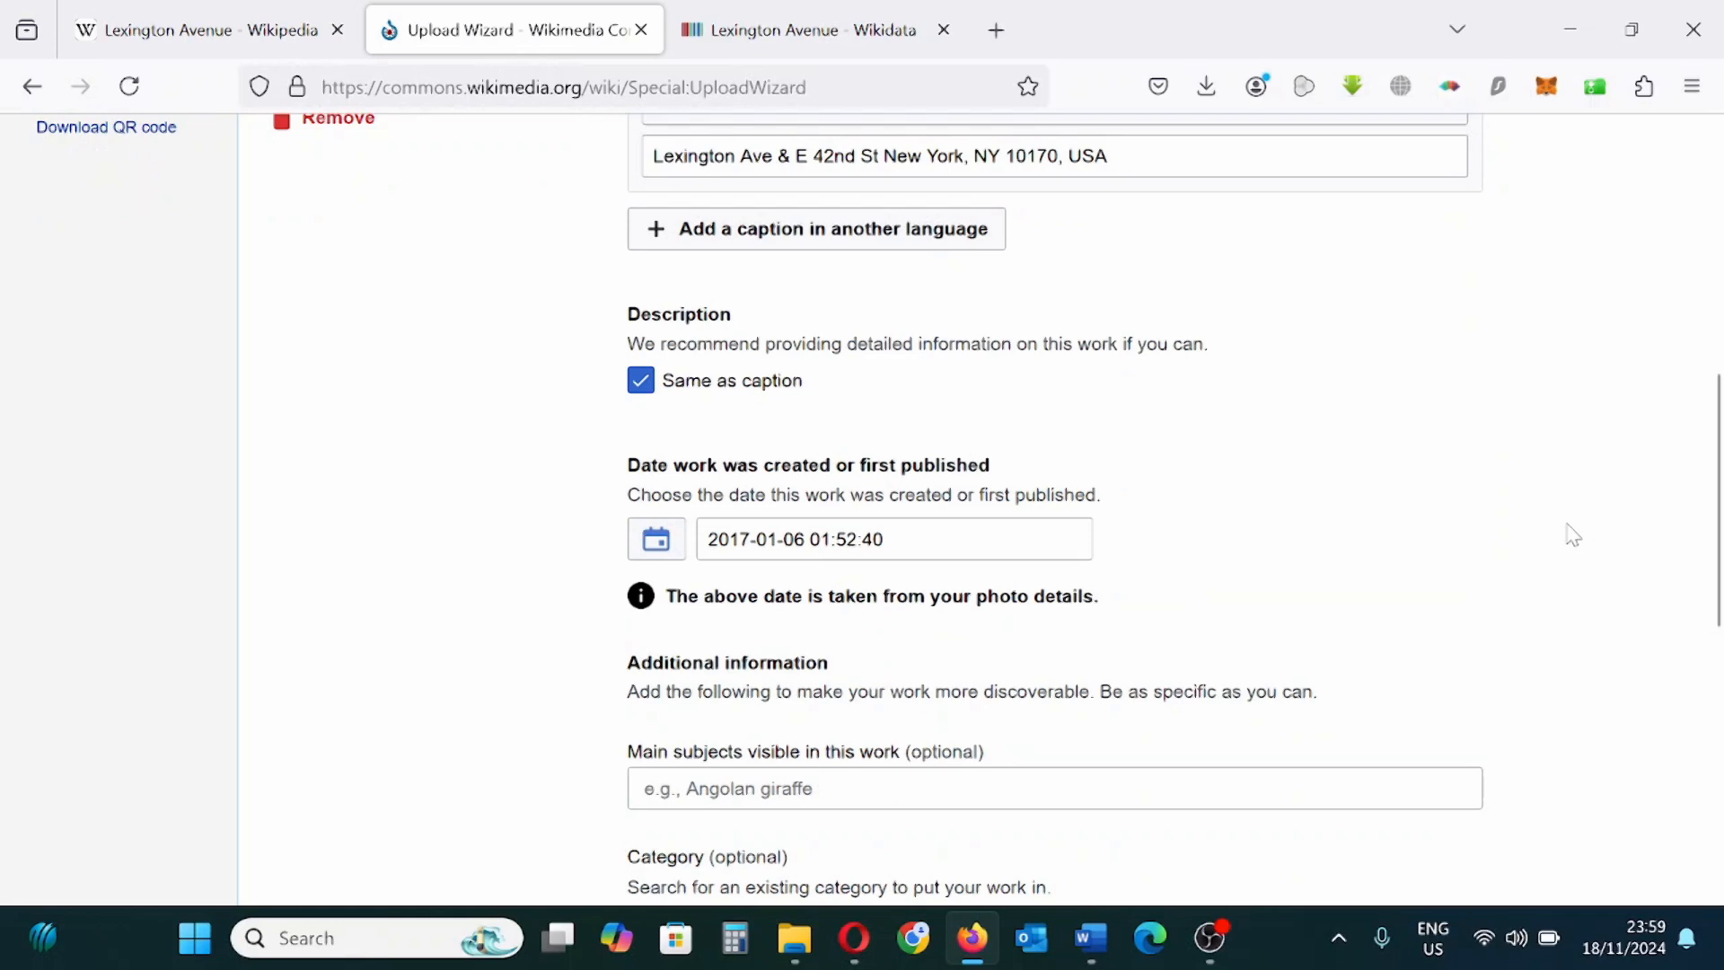
{"action": "scroll", "coordinate": [1571, 535], "scroll_direction": "down", "scroll_amount": 2}
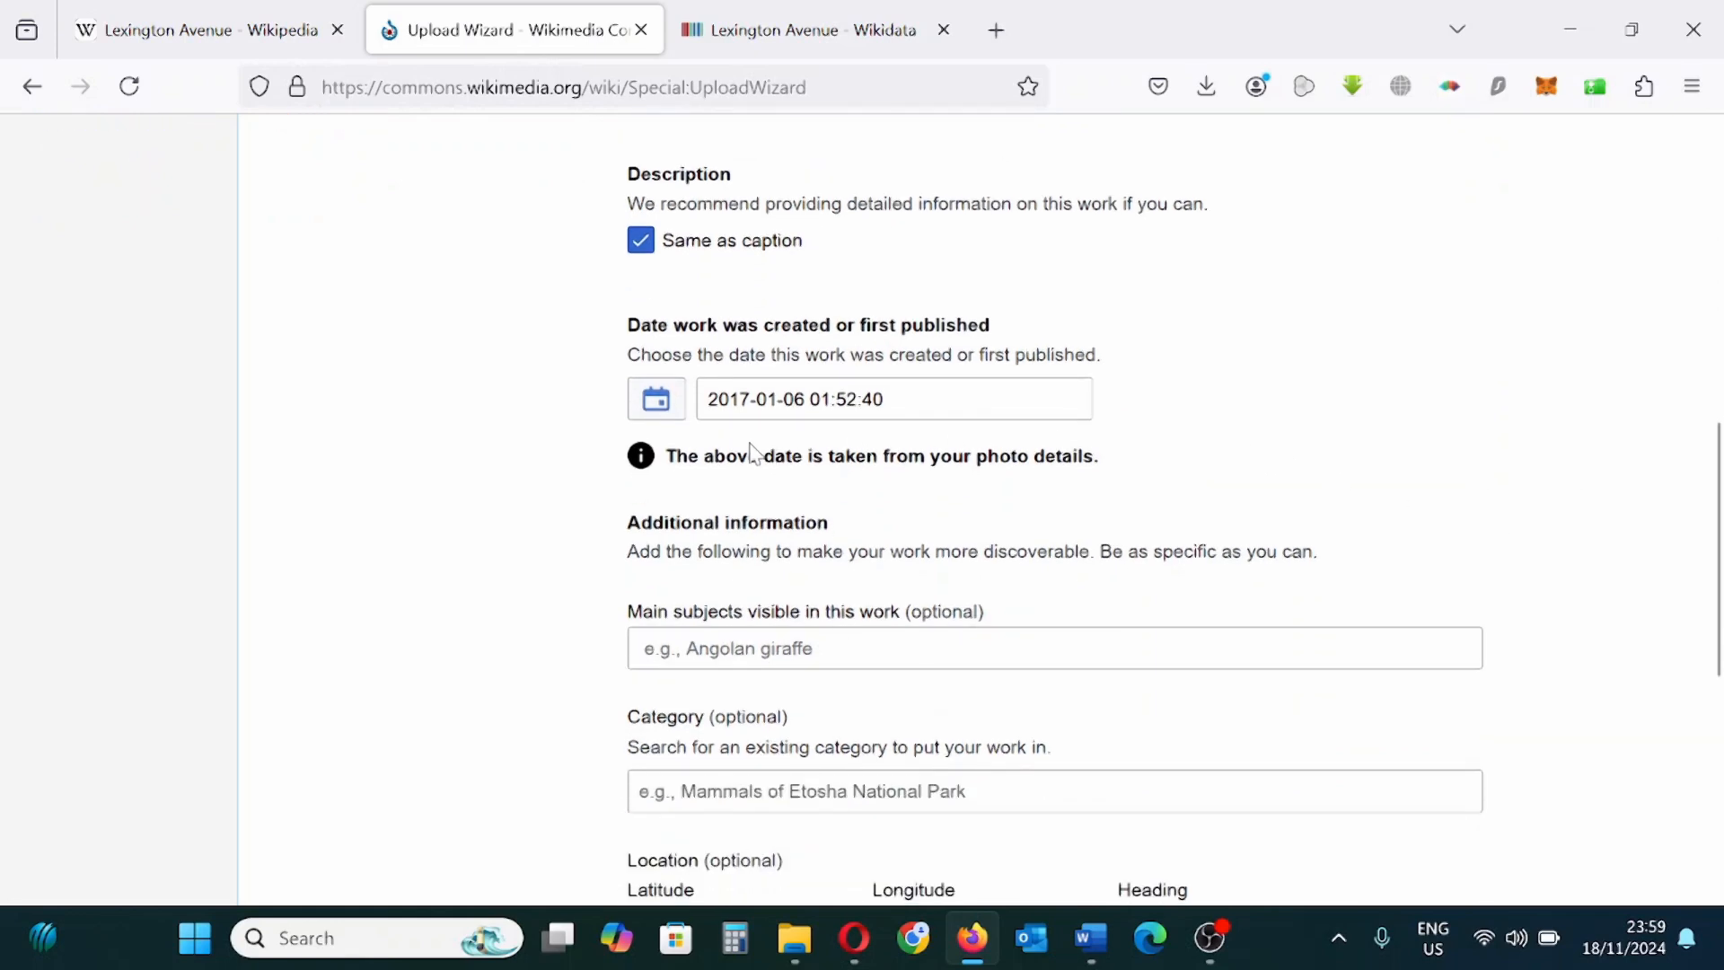
{"action": "scroll", "coordinate": [664, 404], "scroll_direction": "down", "scroll_amount": 1}
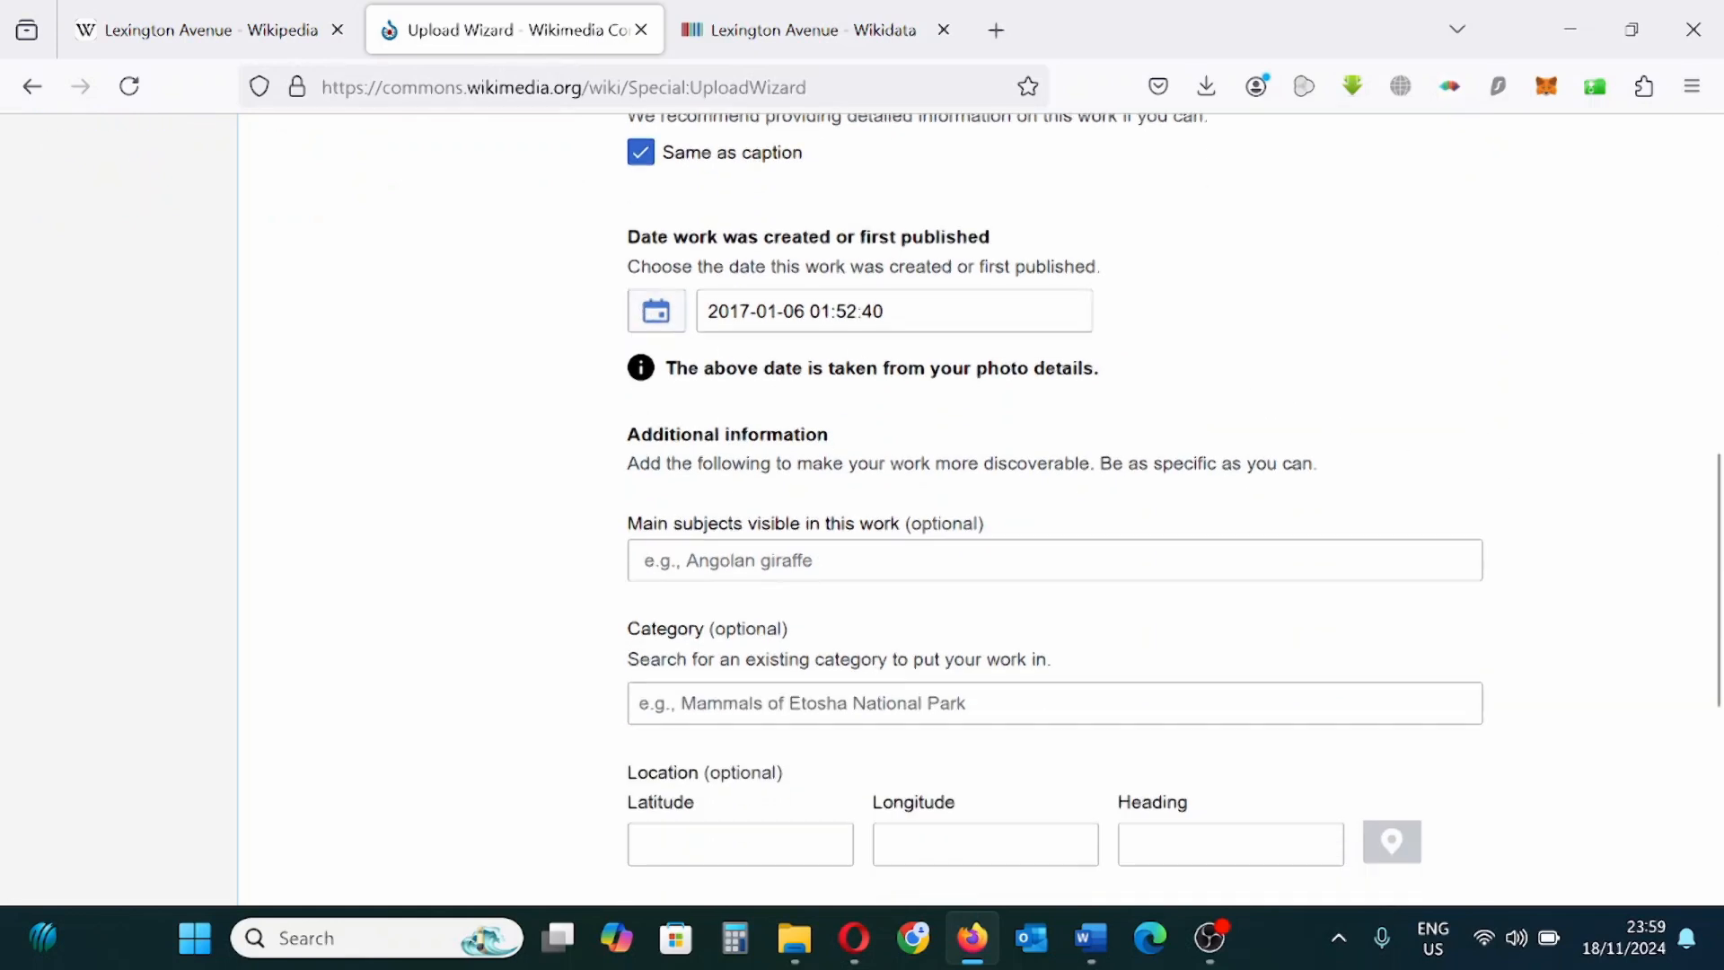
{"action": "scroll", "coordinate": [745, 467], "scroll_direction": "down", "scroll_amount": 1}
{"action": "left_click", "coordinate": [746, 508]}
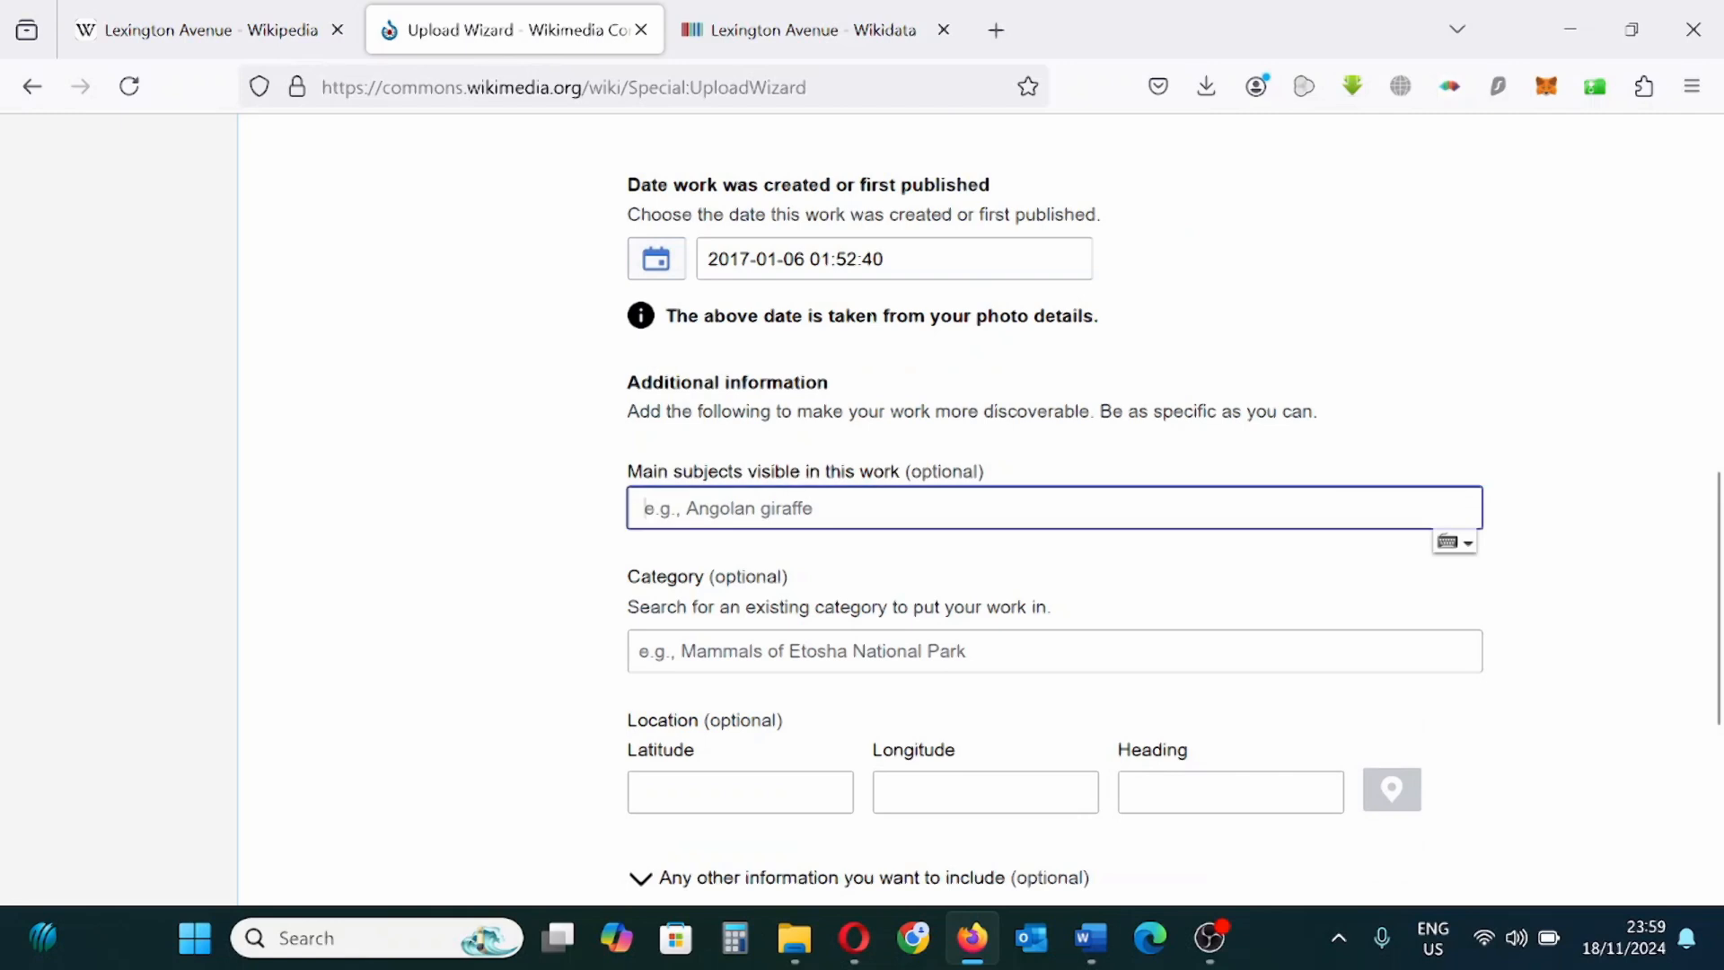
{"action": "type", "text": "Place"}
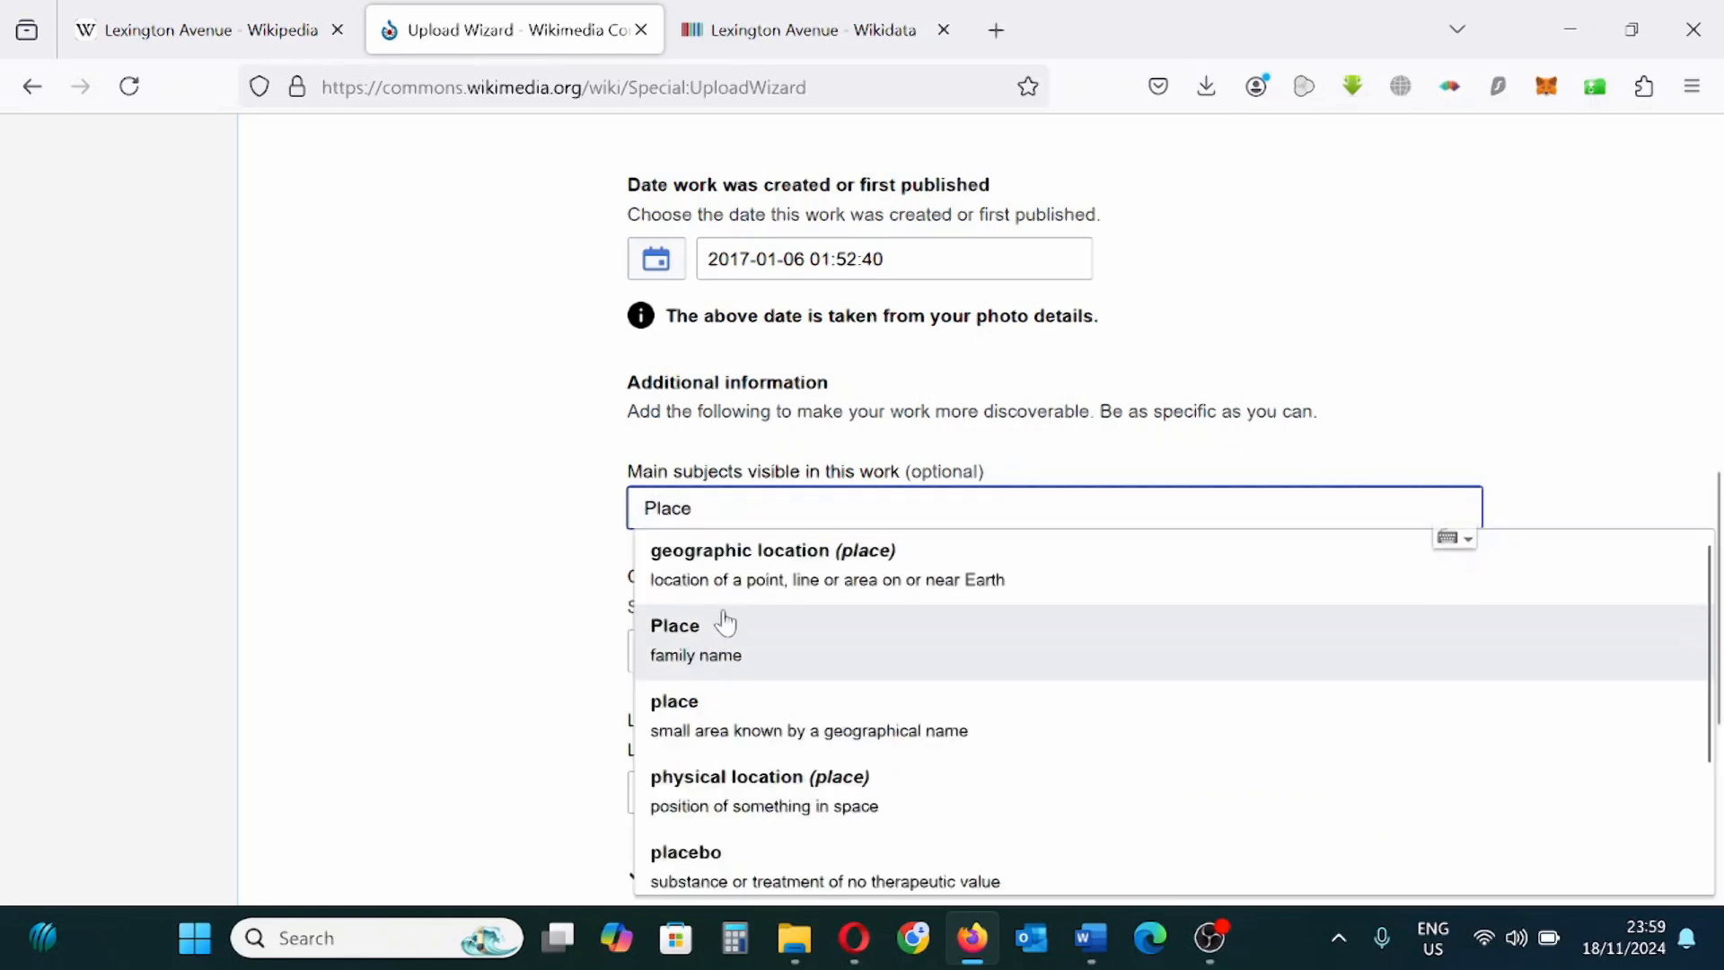
{"action": "left_click", "coordinate": [789, 582]}
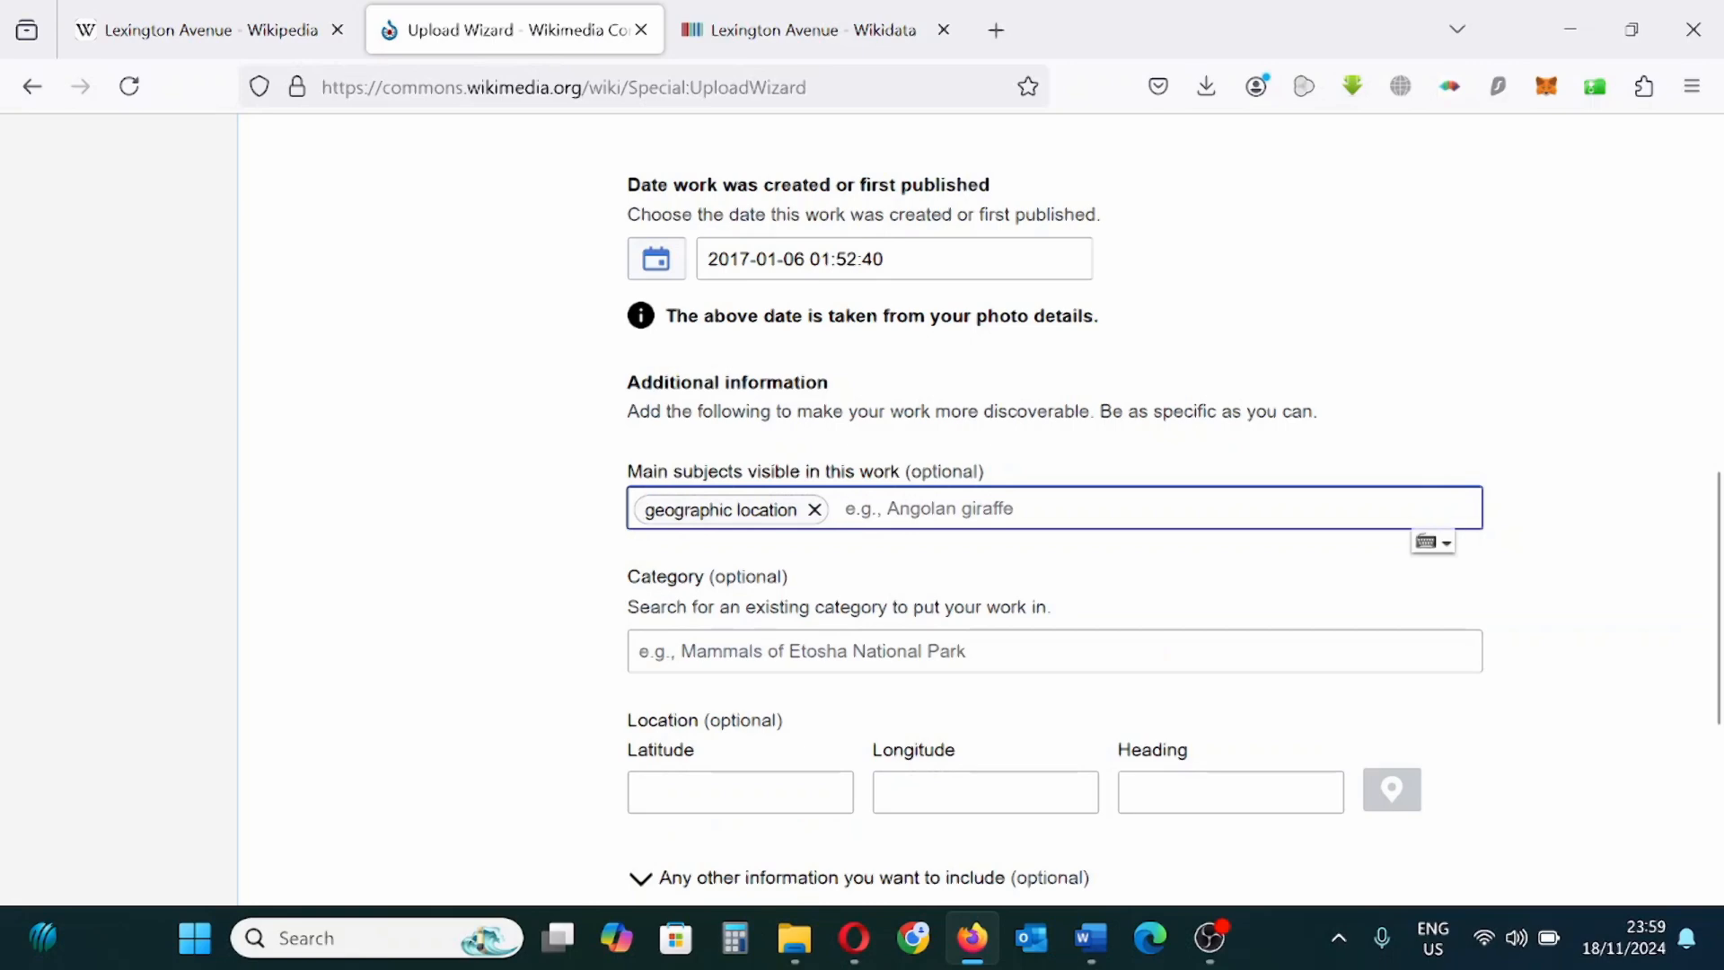
Step: Search for Lexington Ave and add Lexington Avenue as a second main subject visible in the work
{"action": "scroll", "coordinate": [835, 454], "scroll_direction": "up", "scroll_amount": 3}
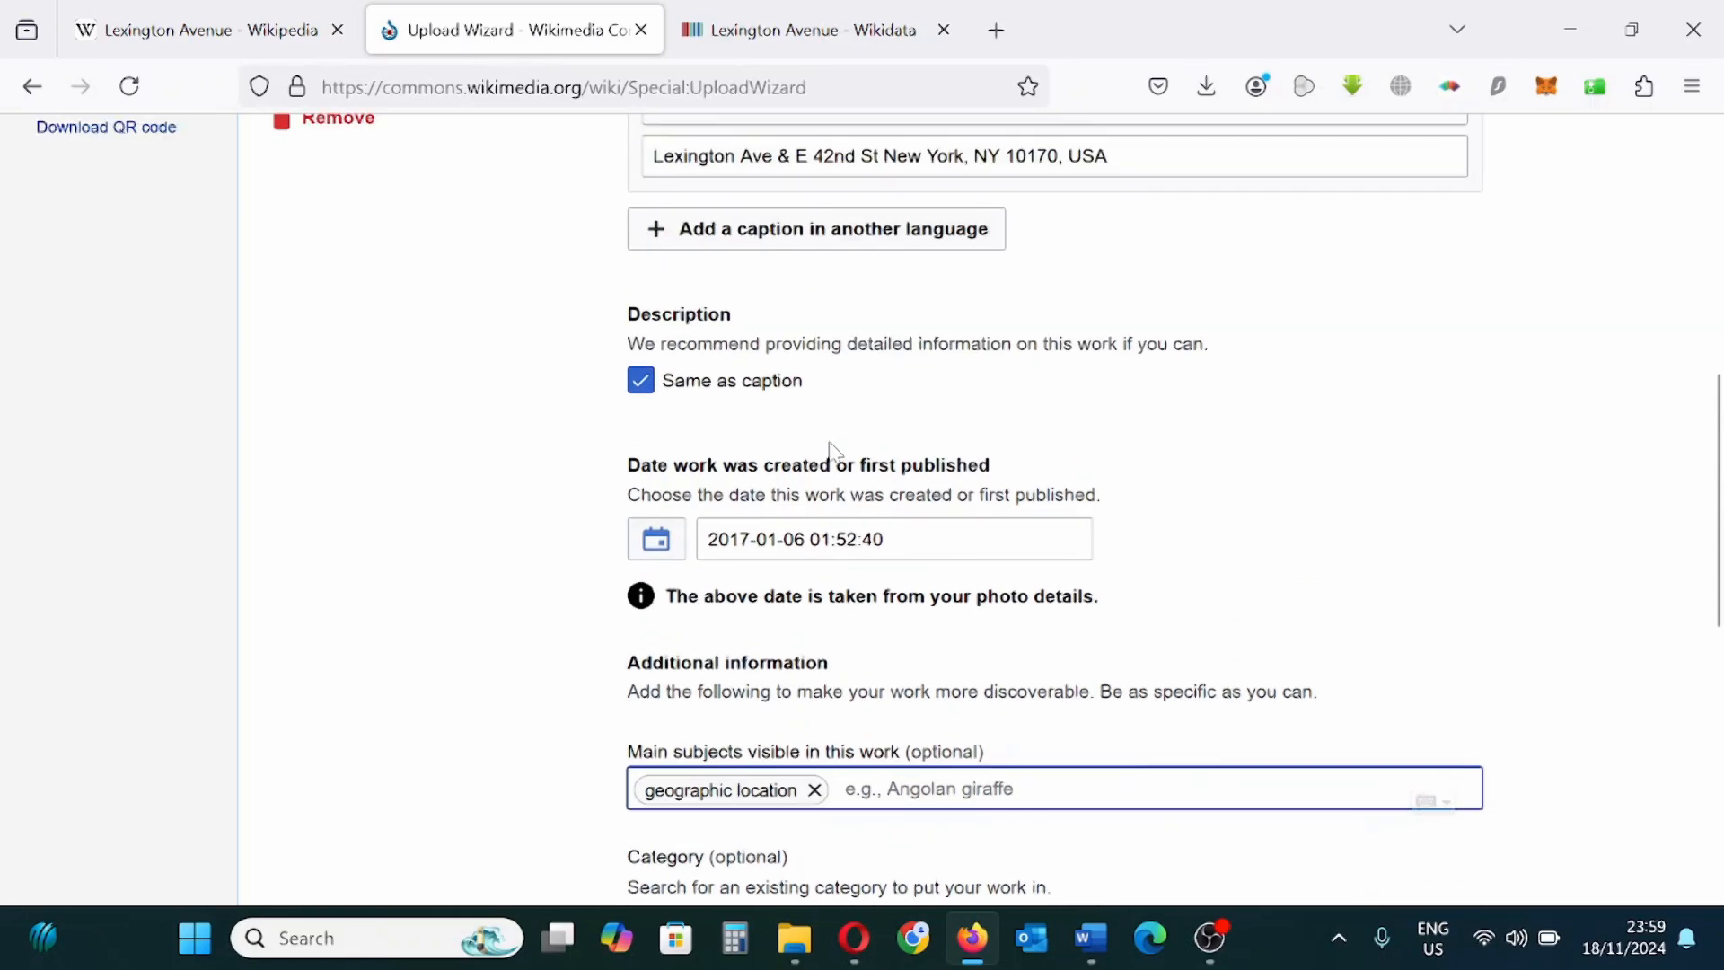
{"action": "scroll", "coordinate": [763, 274], "scroll_direction": "up", "scroll_amount": 2}
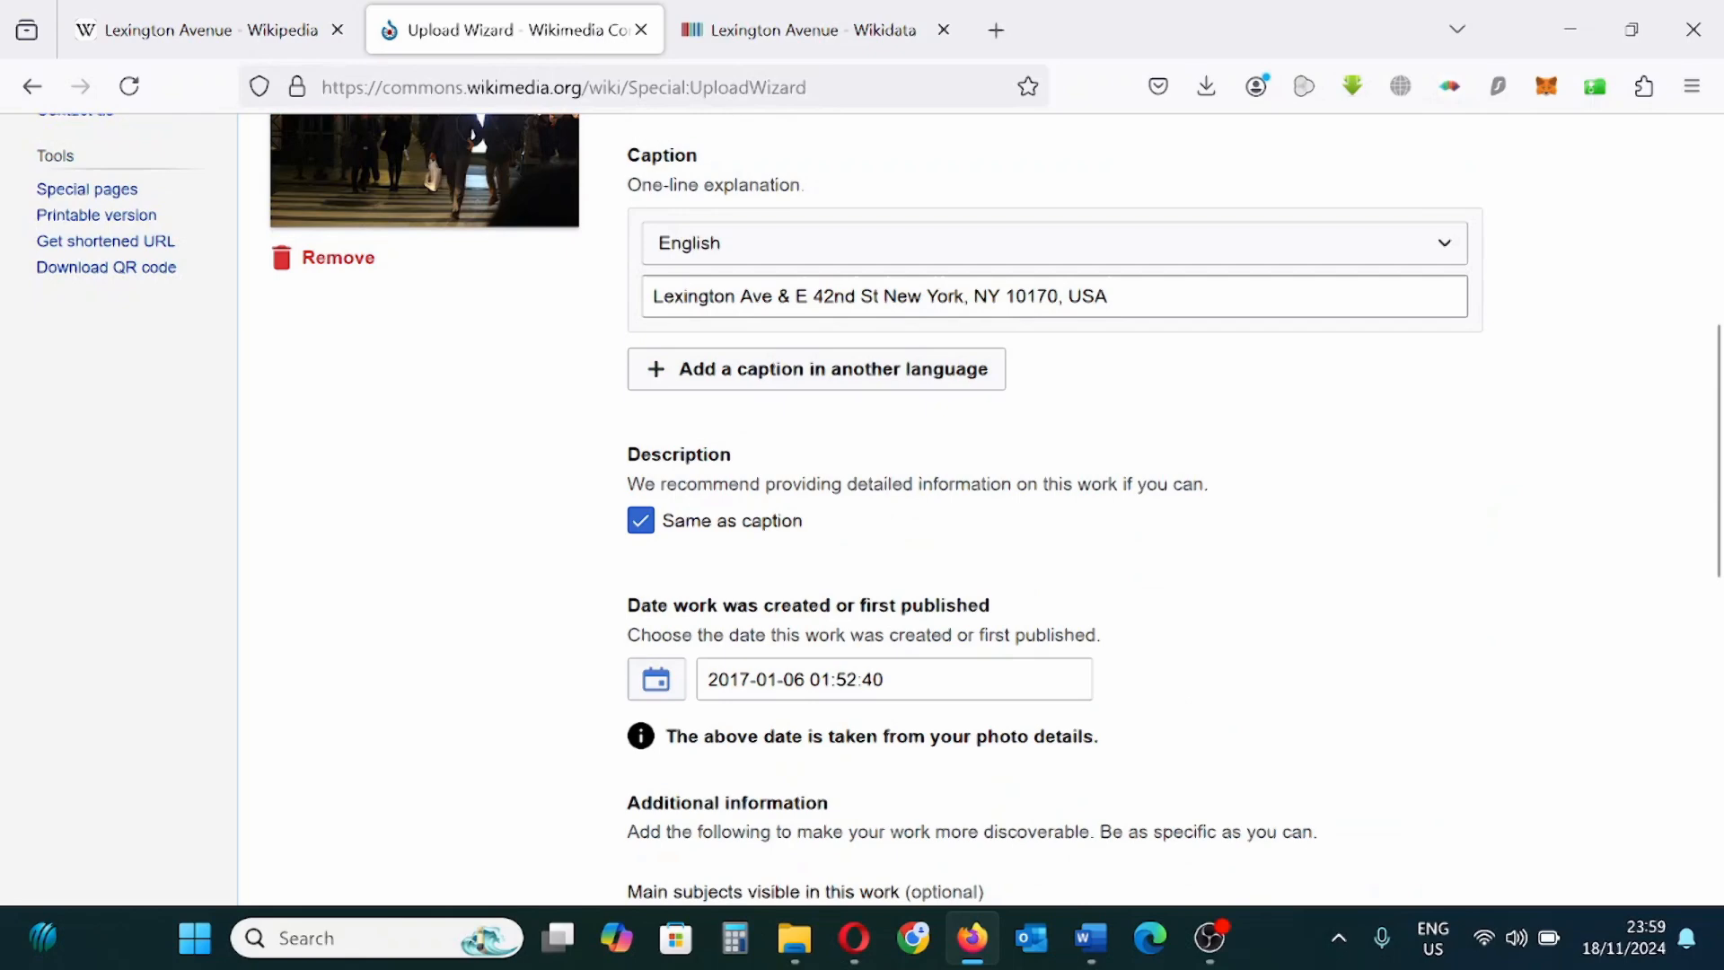
{"action": "type", "text": "Lexington Ave"}
{"action": "left_click", "coordinate": [989, 569]}
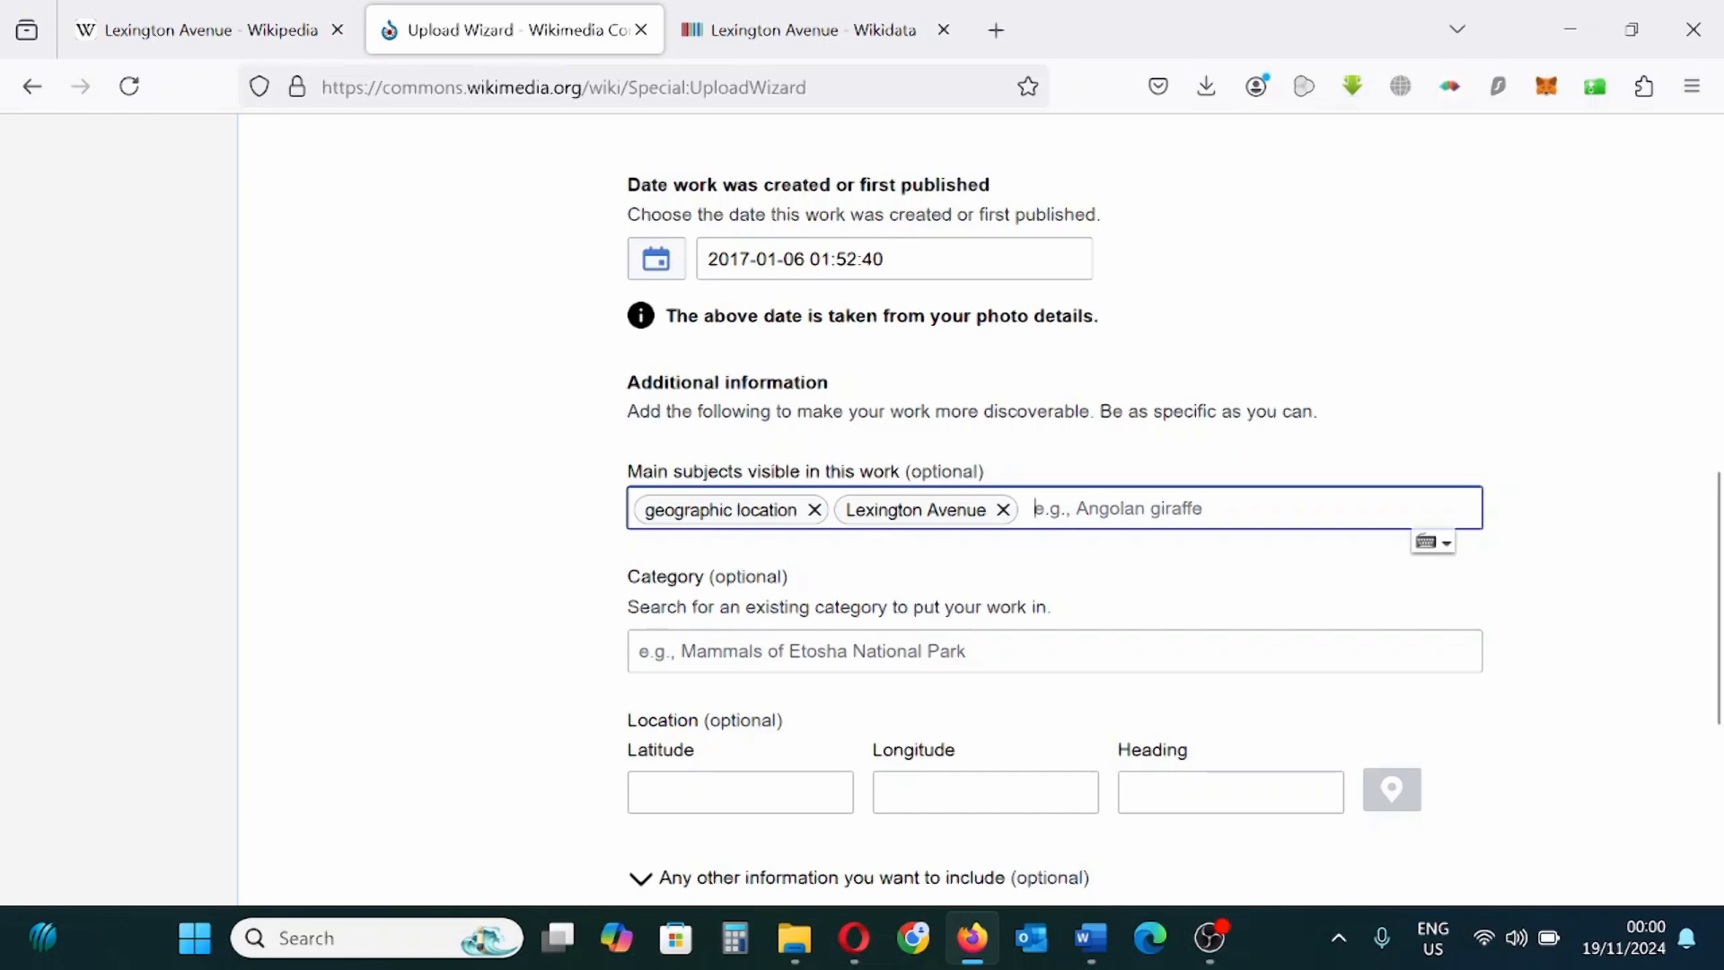
Step: Add Manhattan, New York City and city to the main subjects visible in the work
{"action": "type", "text": "ma"}
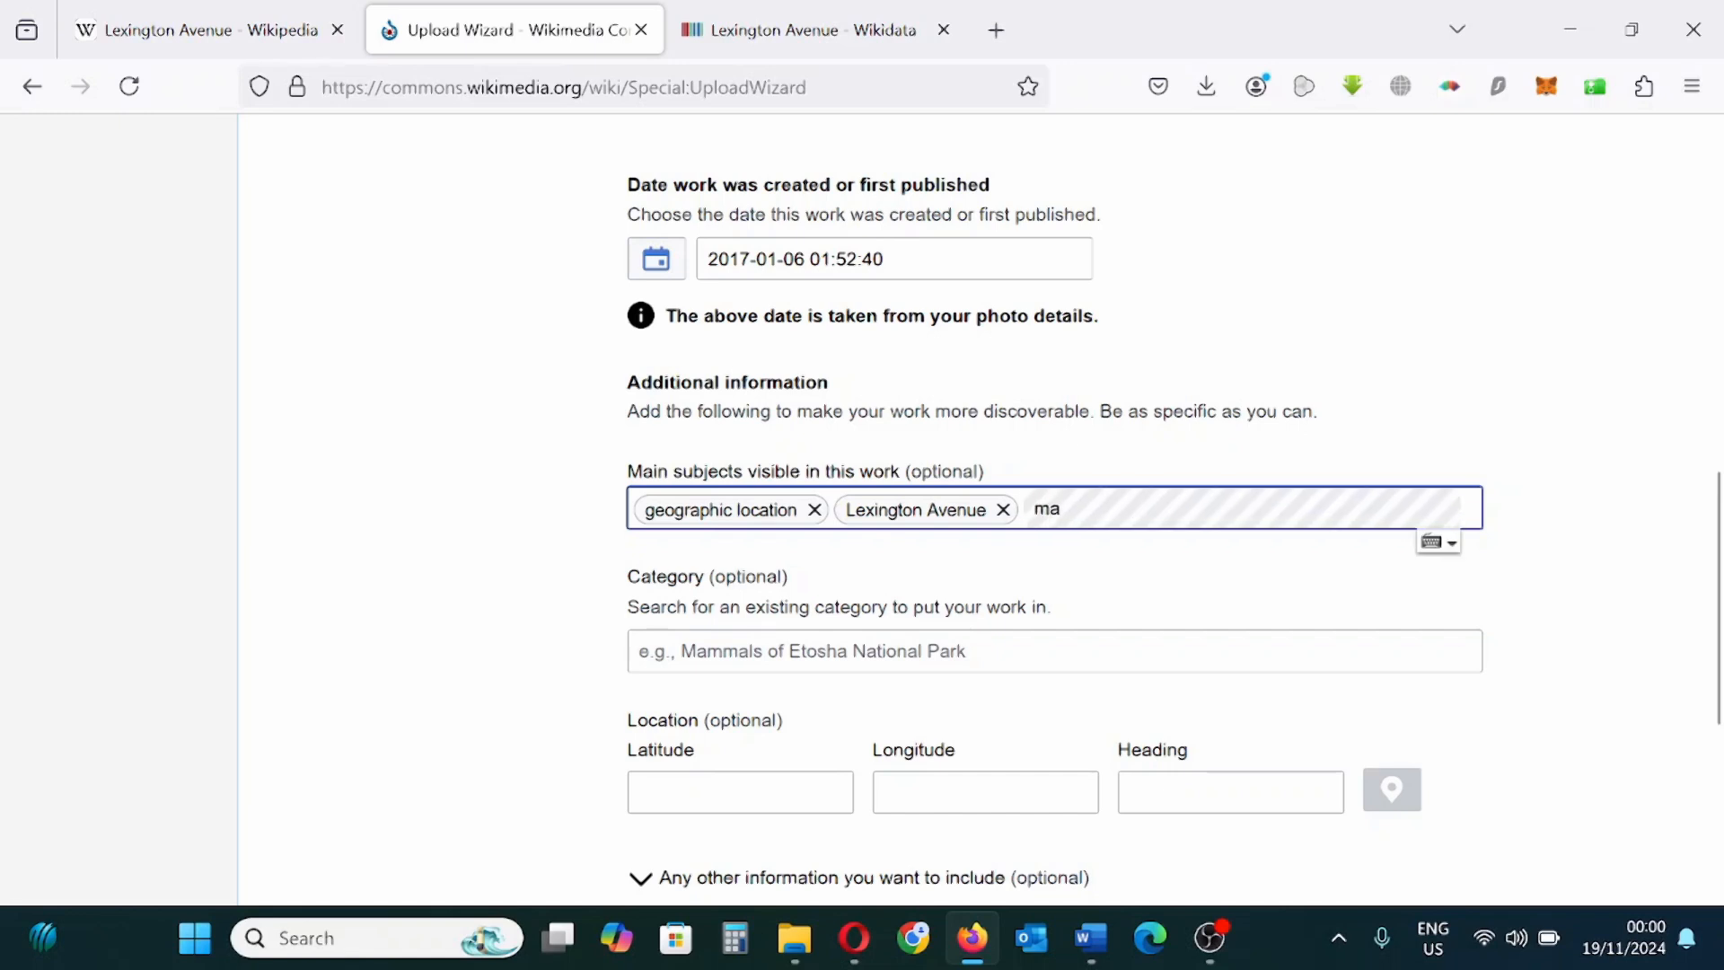
{"action": "type", "text": "nha"}
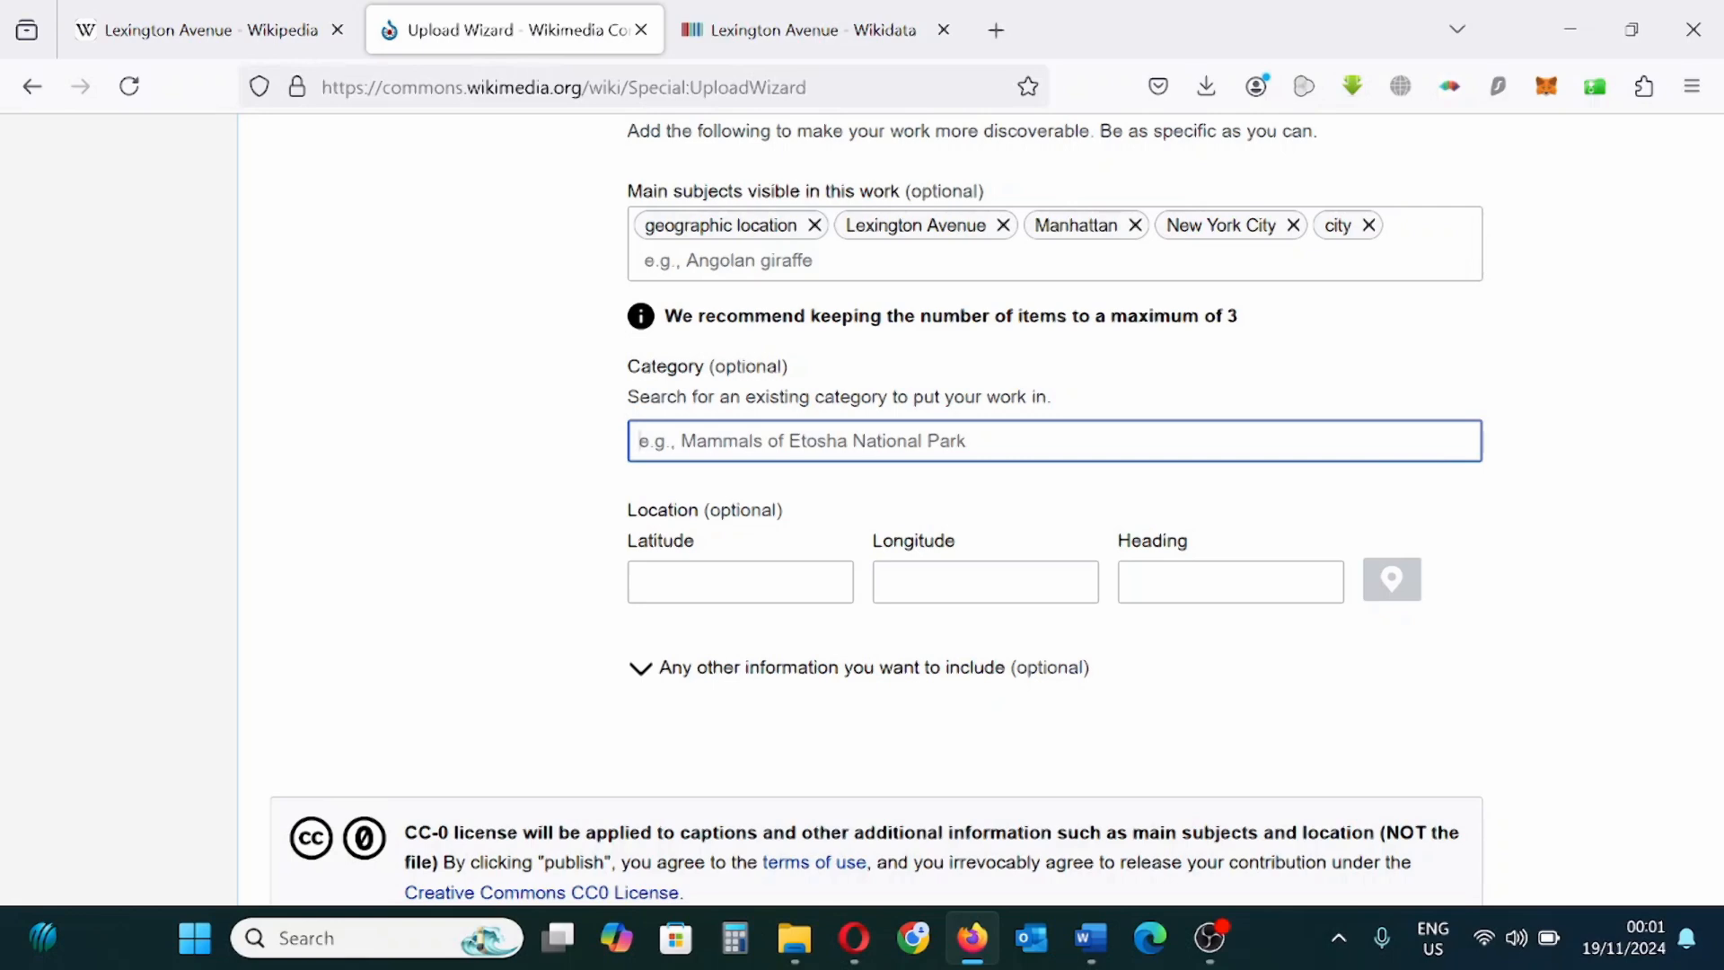
Step: Search the existing categories for lexington av and add the category Lexington Avenue (Manhattan)
{"action": "type", "text": "lex"}
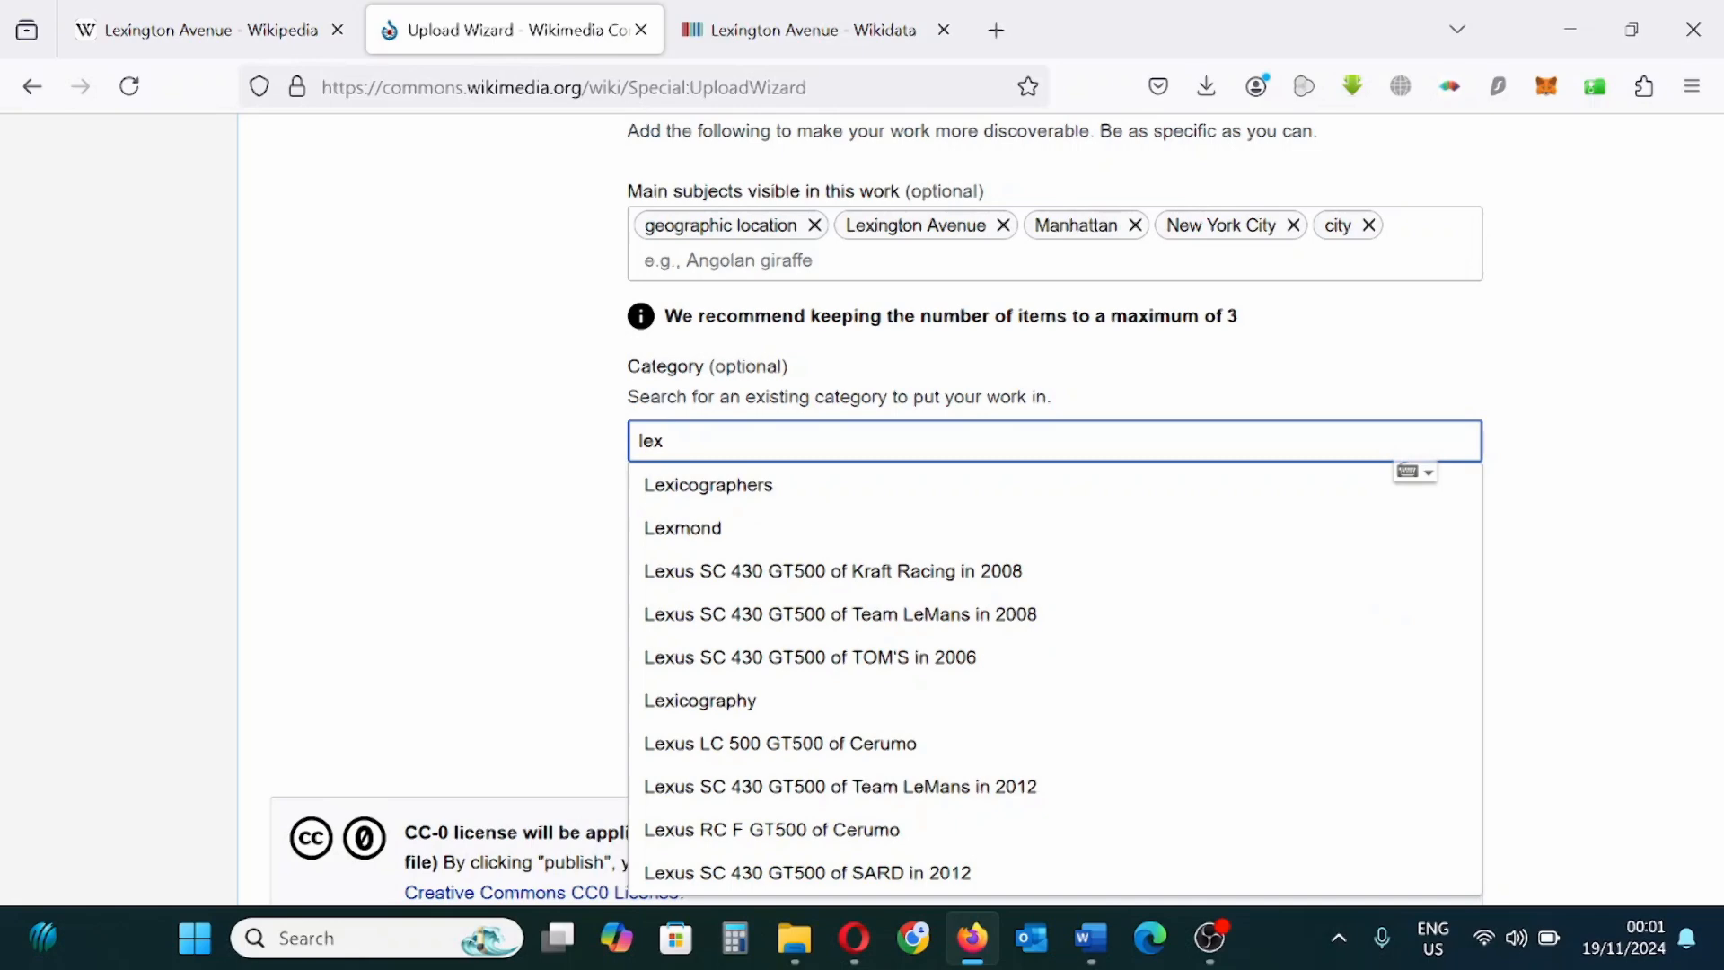
{"action": "type", "text": "ing"}
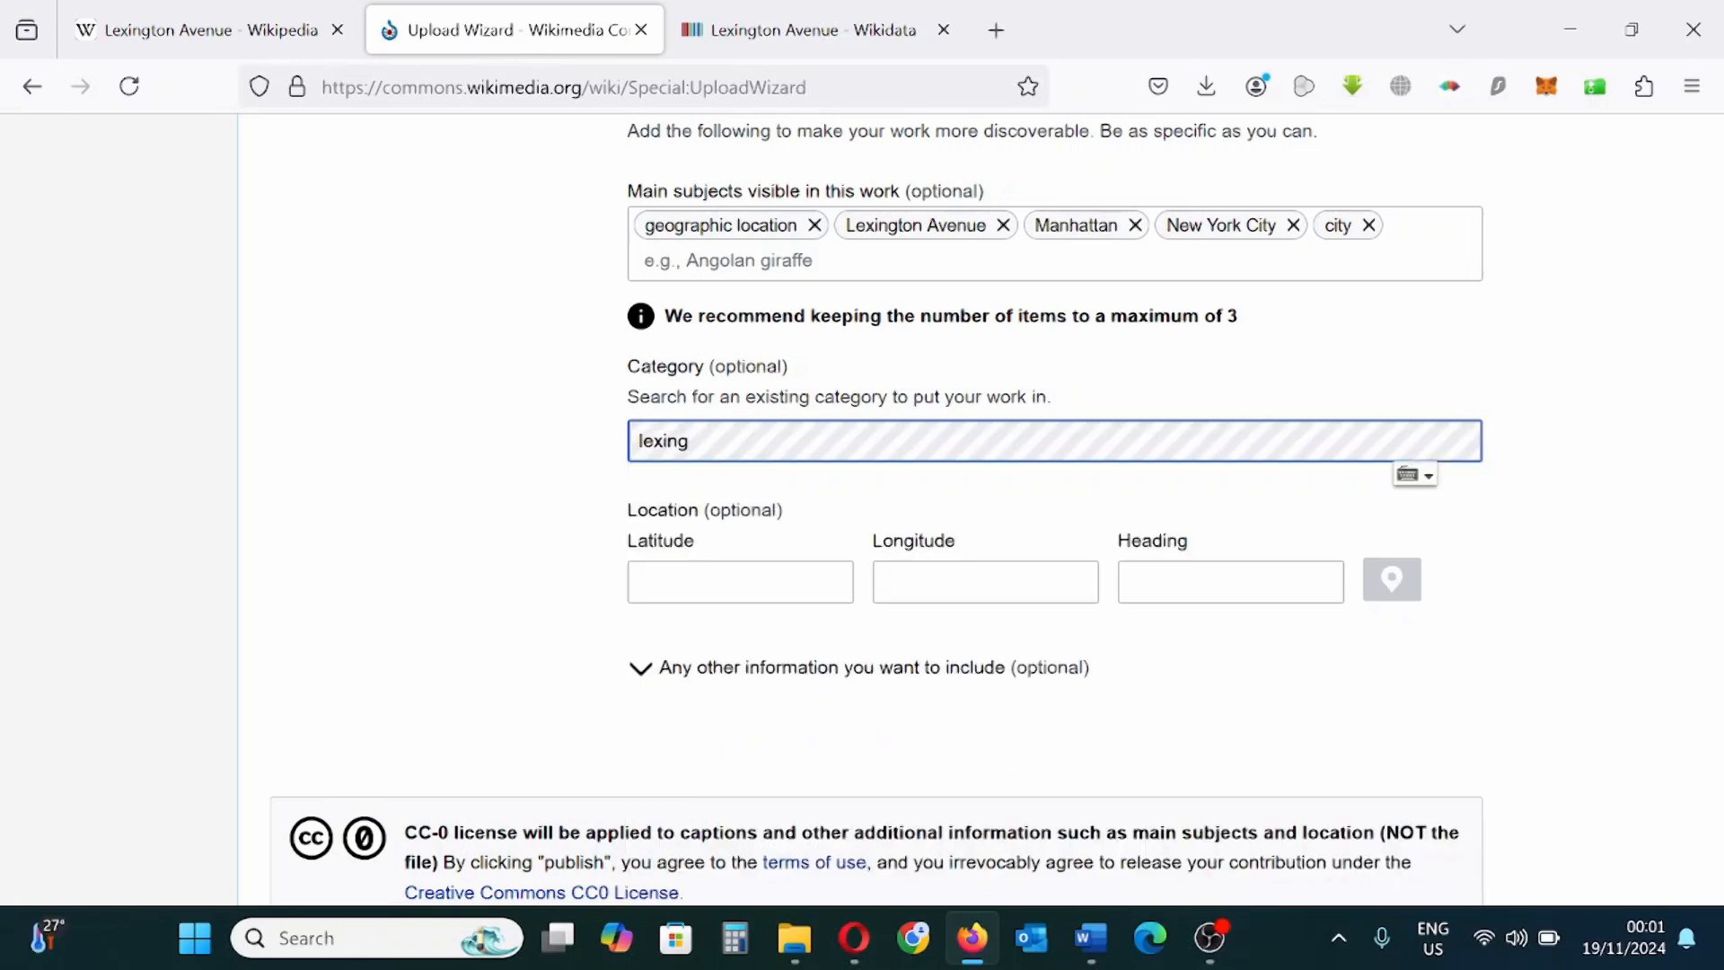
{"action": "type", "text": "t"}
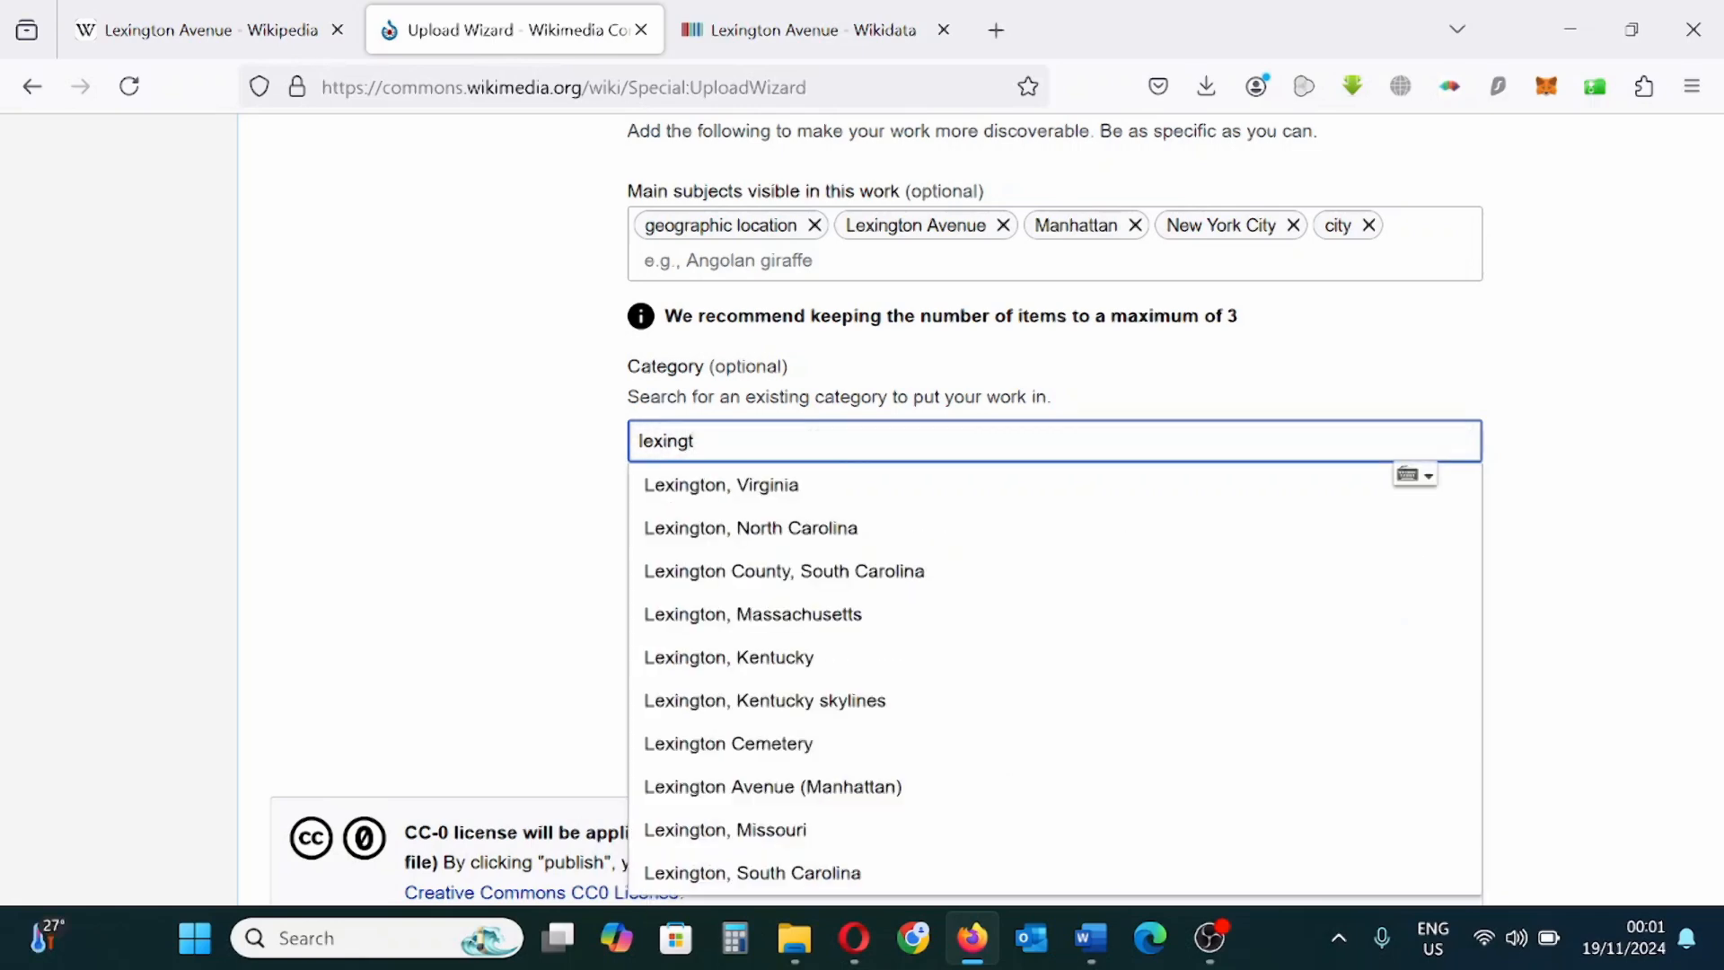
{"action": "type", "text": "on"}
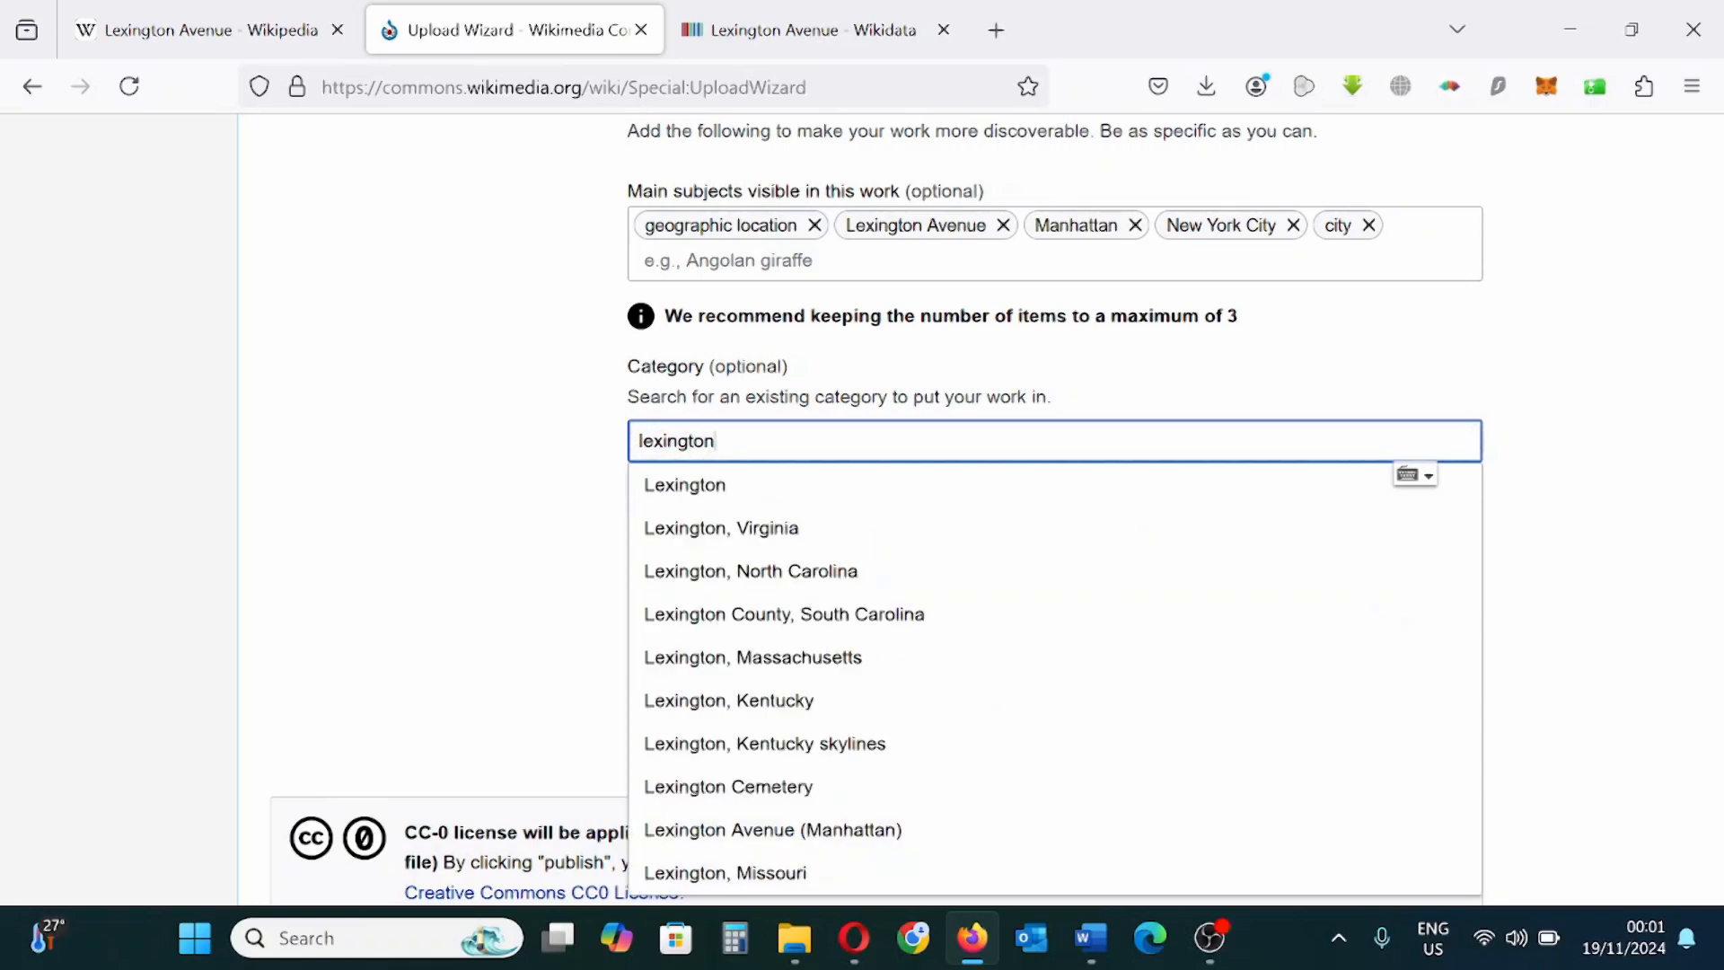
{"action": "type", "text": " av"}
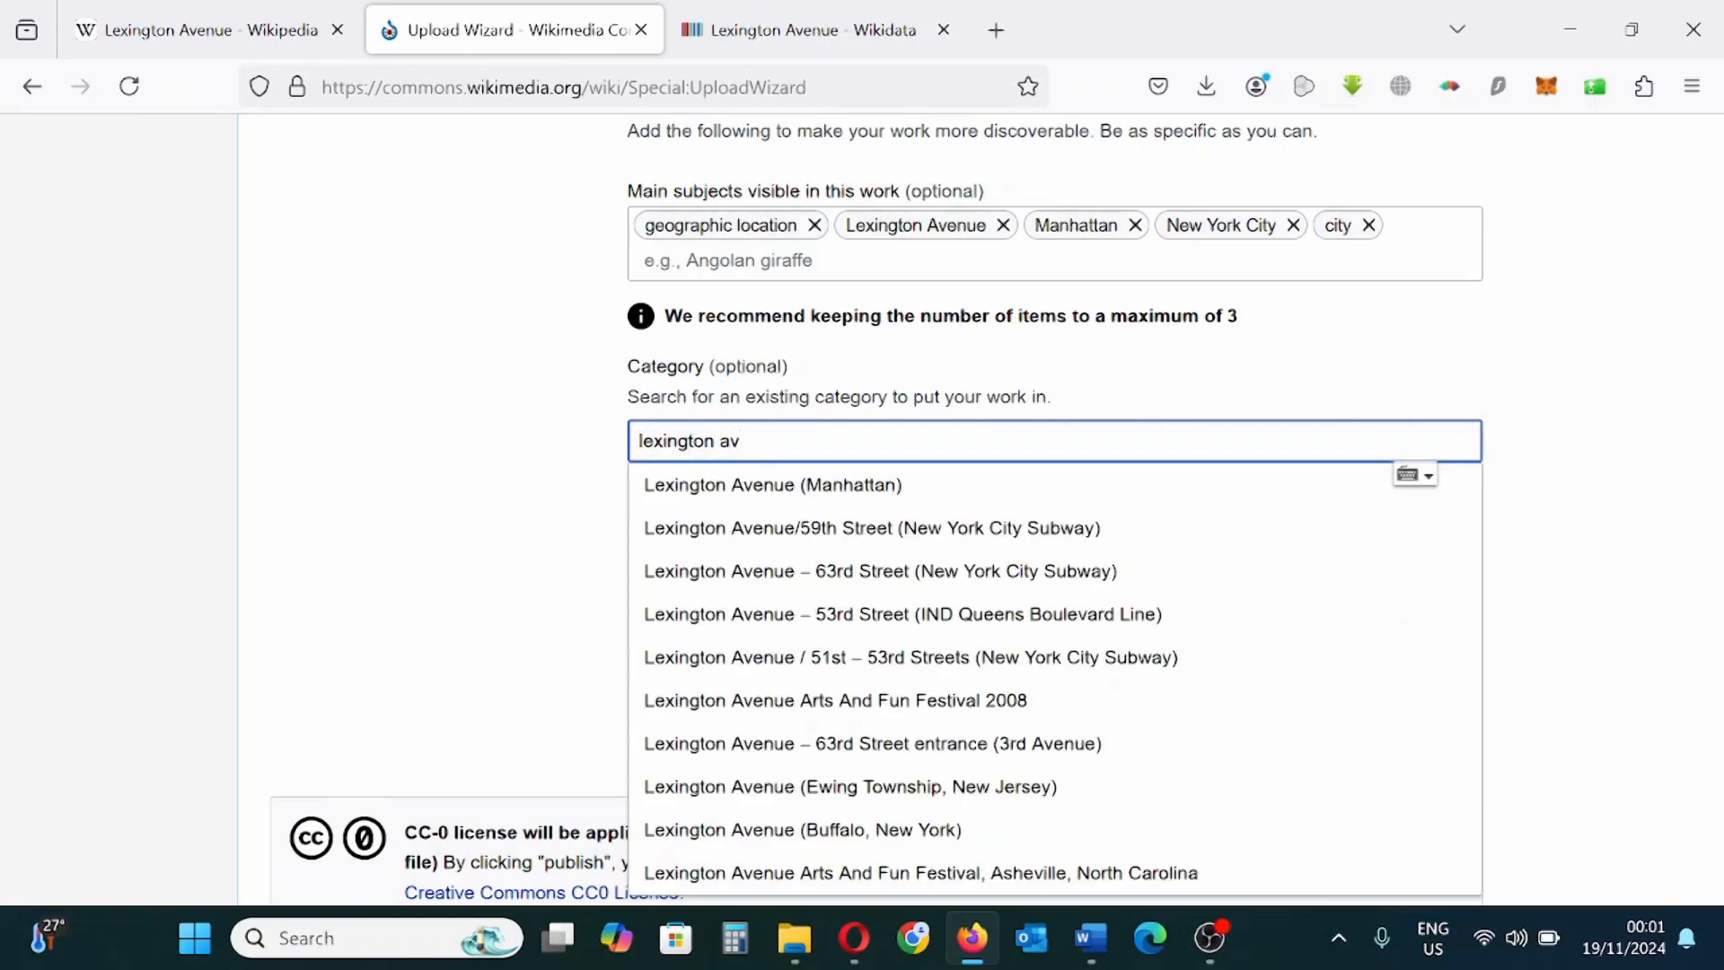
{"action": "left_click", "coordinate": [779, 496]}
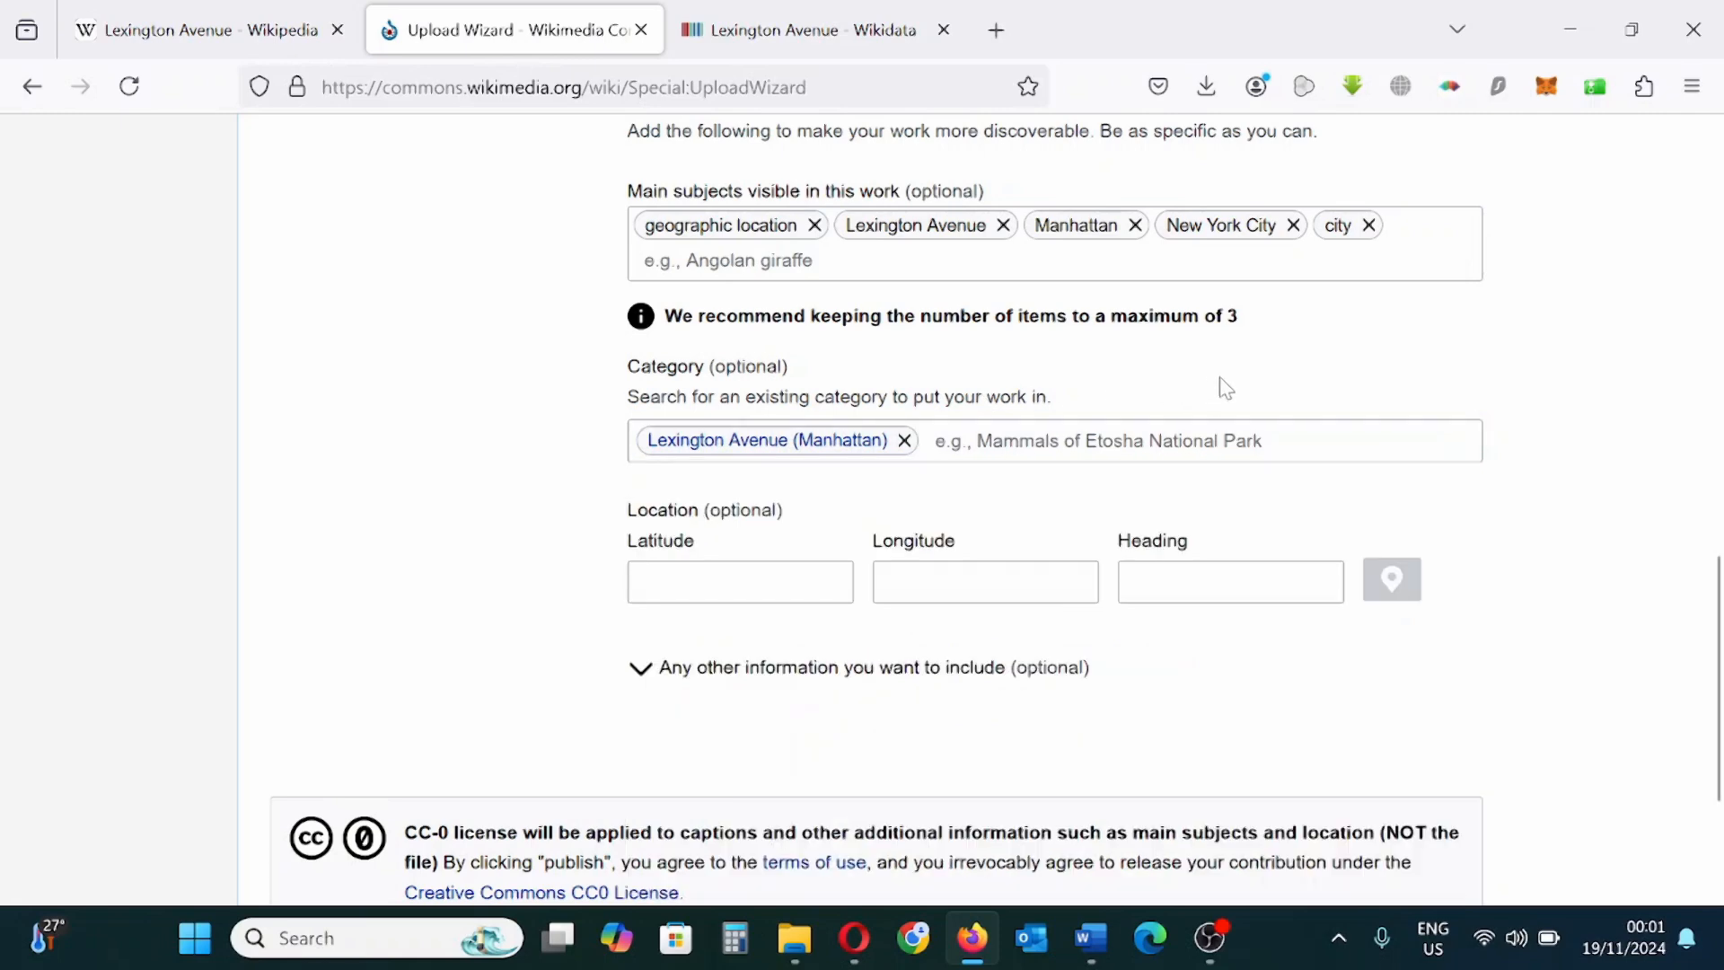
Step: Enter "Photo taken by" followed by the photographer's full name as other information and publish the file
{"action": "scroll", "coordinate": [1022, 423], "scroll_direction": "down", "scroll_amount": 3}
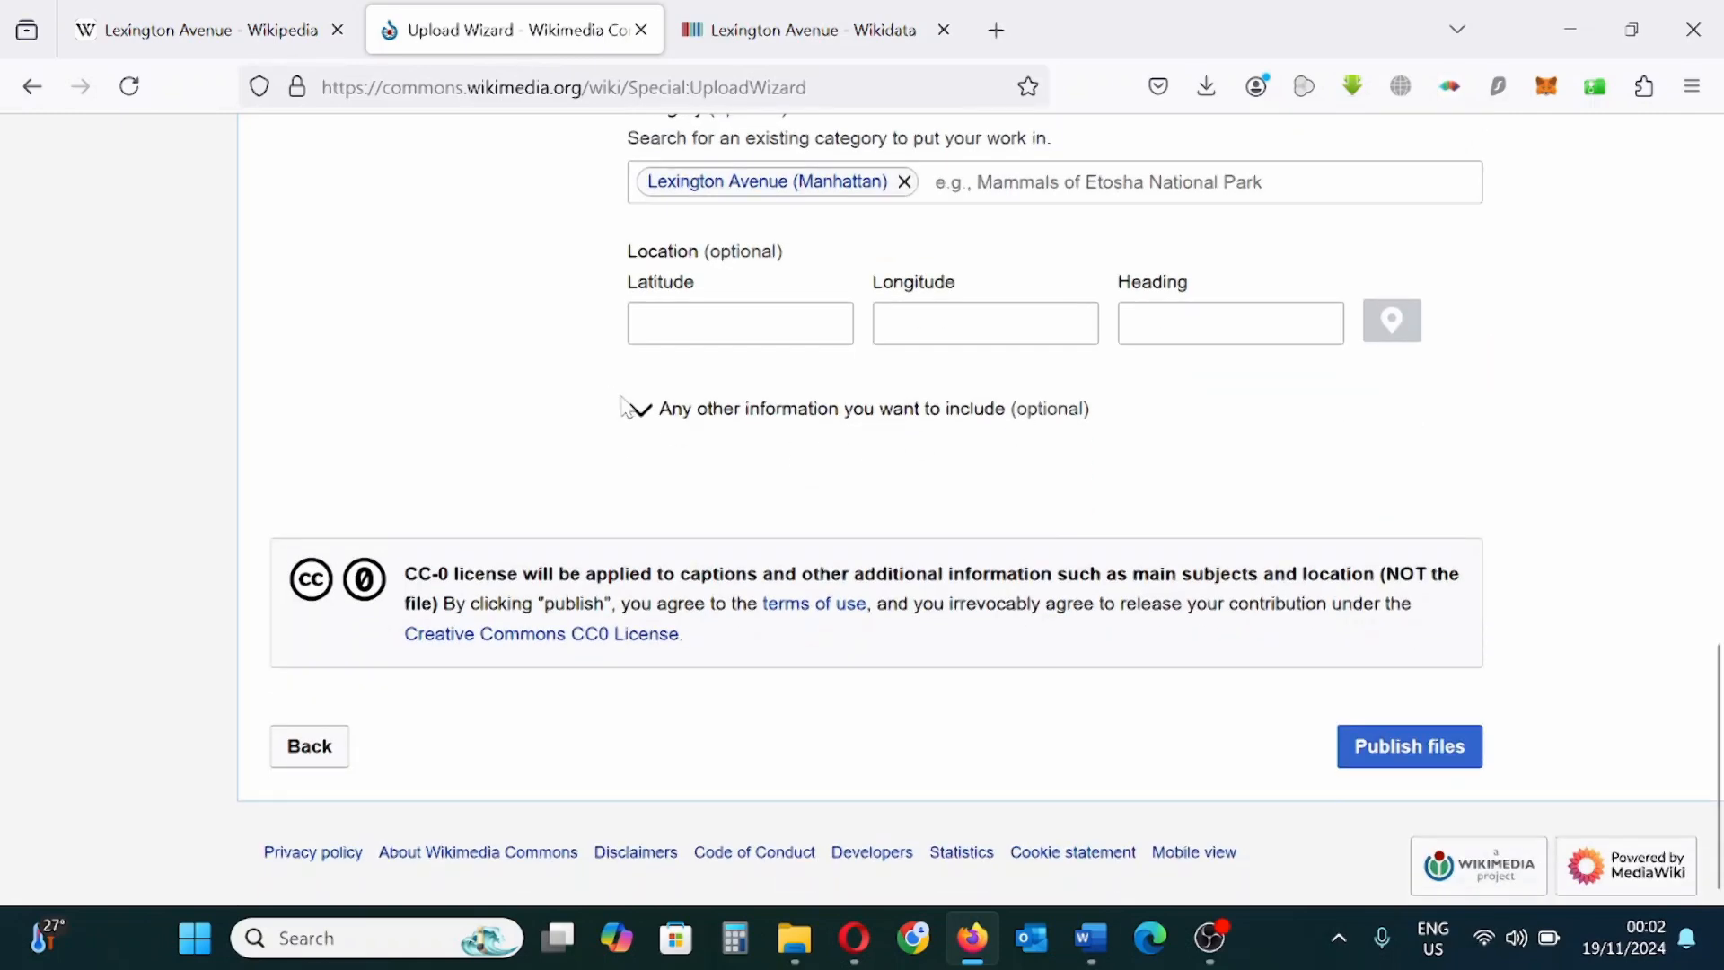
{"action": "left_click", "coordinate": [643, 413]}
{"action": "left_click", "coordinate": [645, 415]}
{"action": "scroll", "coordinate": [1276, 640], "scroll_direction": "up", "scroll_amount": 8}
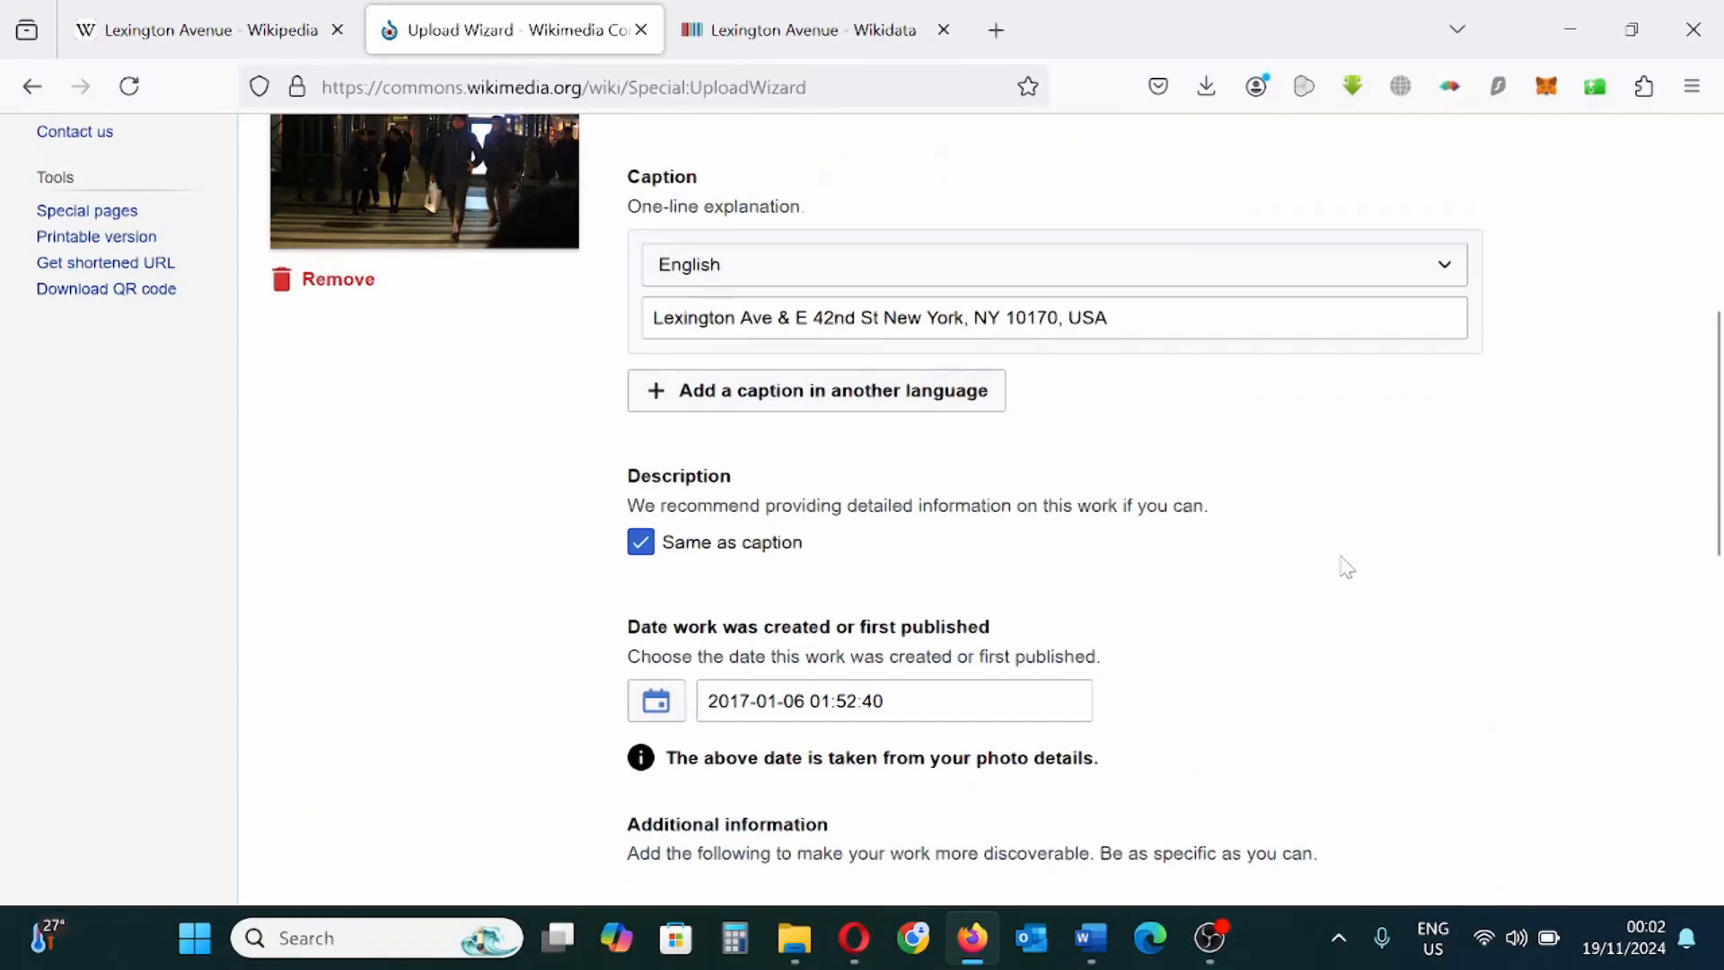
{"action": "scroll", "coordinate": [1343, 566], "scroll_direction": "up", "scroll_amount": 5}
{"action": "scroll", "coordinate": [1344, 566], "scroll_direction": "down", "scroll_amount": 5}
{"action": "scroll", "coordinate": [1345, 568], "scroll_direction": "up", "scroll_amount": 5}
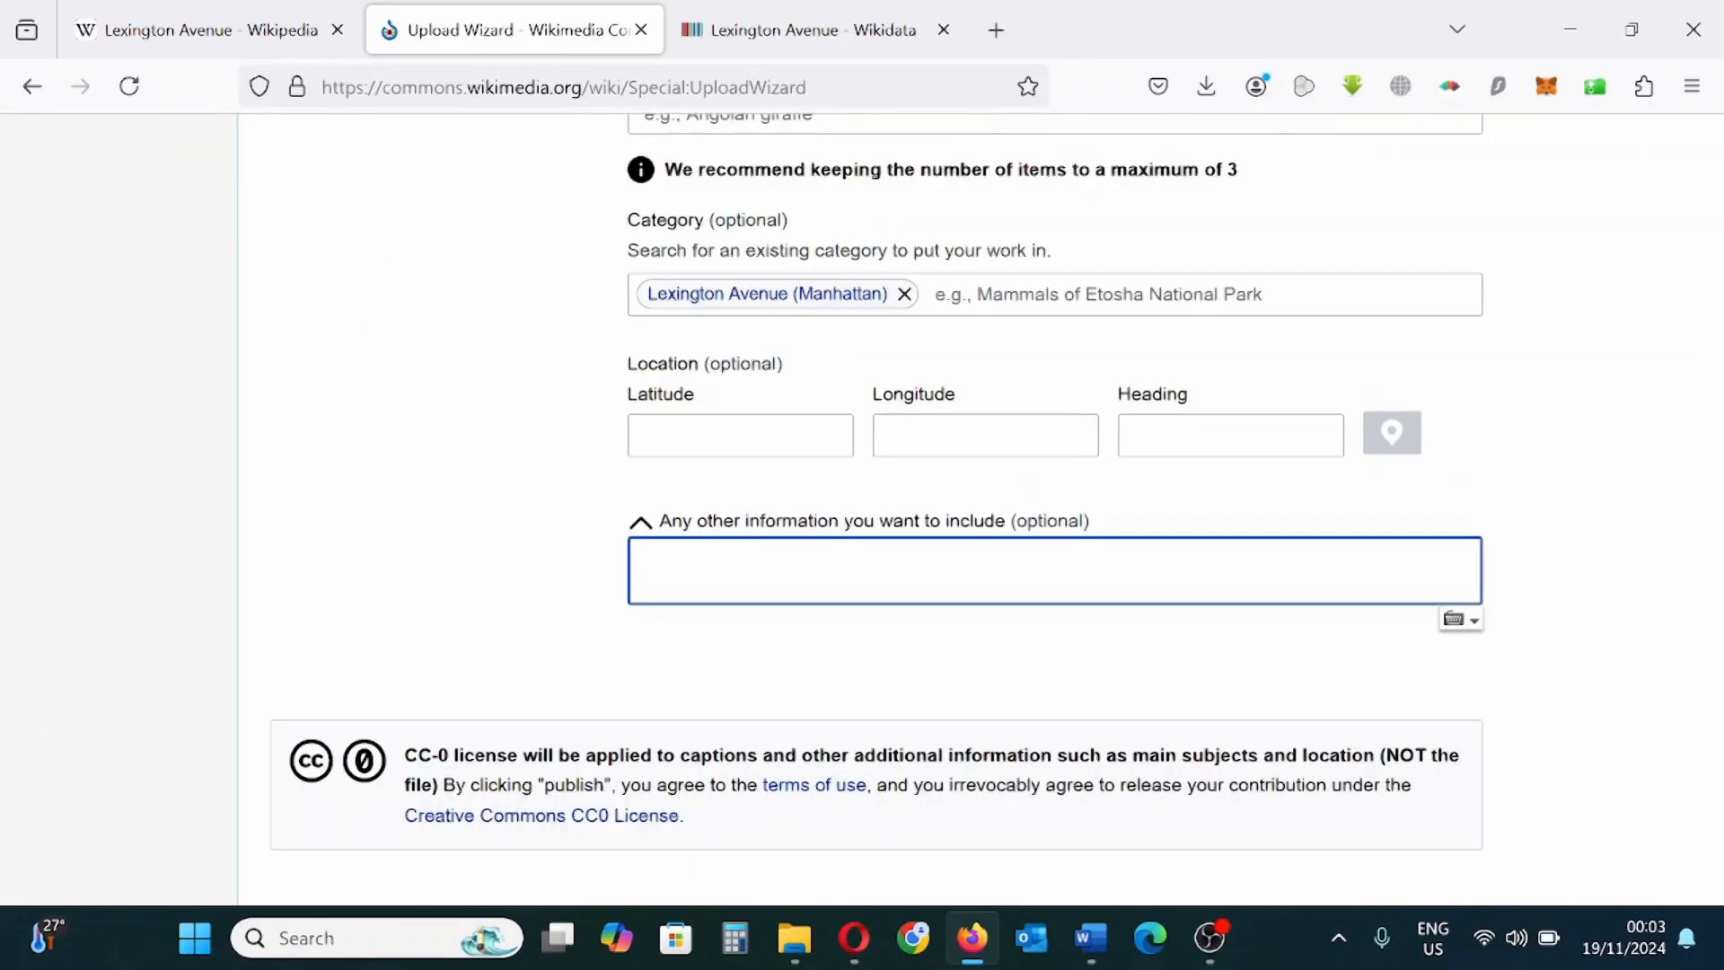
{"action": "type", "text": "Photo taken by"}
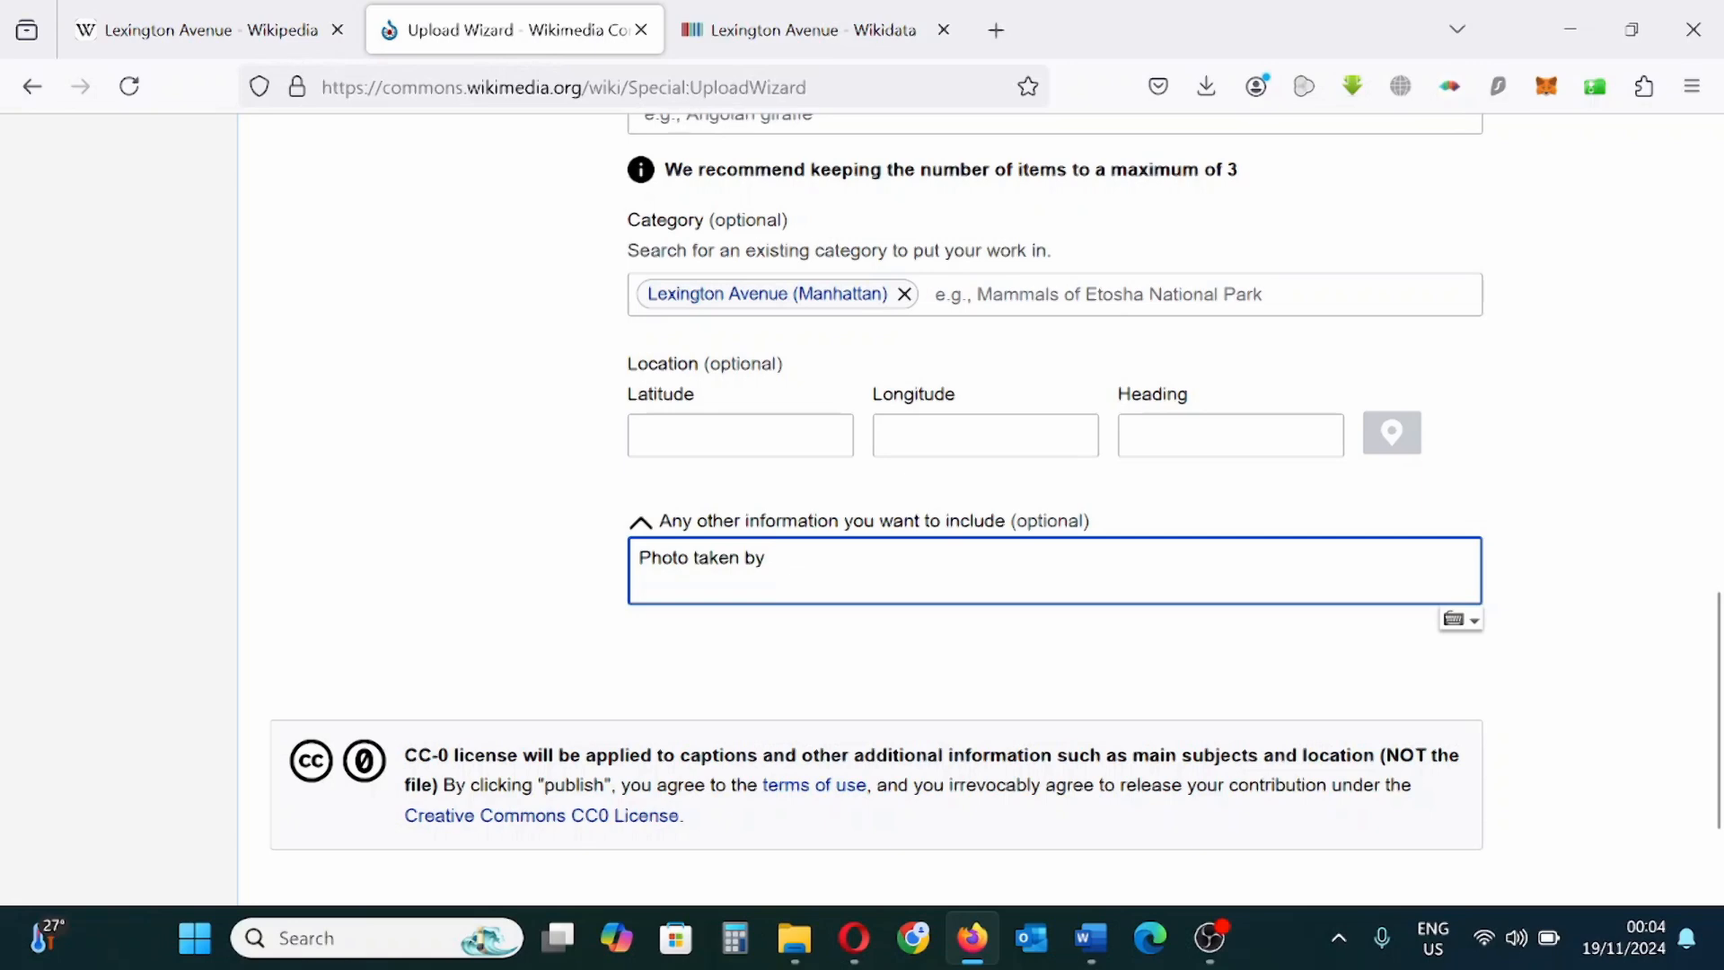
{"action": "type", "text": "Eloho Oyegwa"}
{"action": "scroll", "coordinate": [884, 510], "scroll_direction": "down", "scroll_amount": 1}
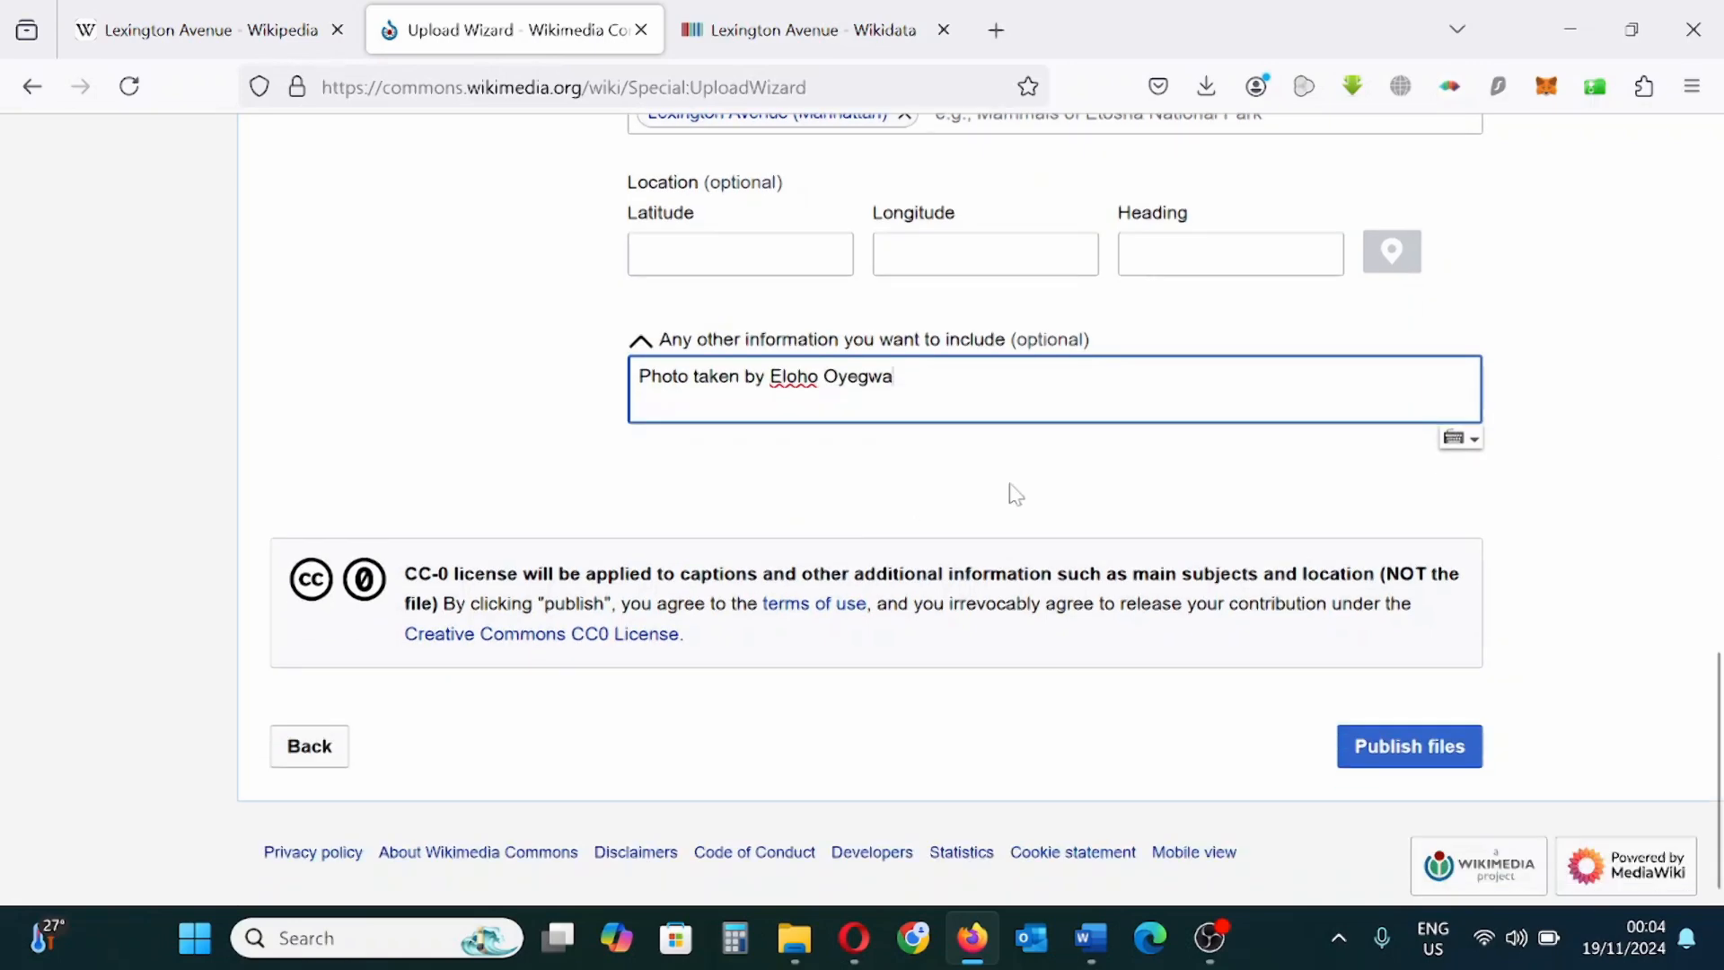
{"action": "left_click", "coordinate": [1366, 749]}
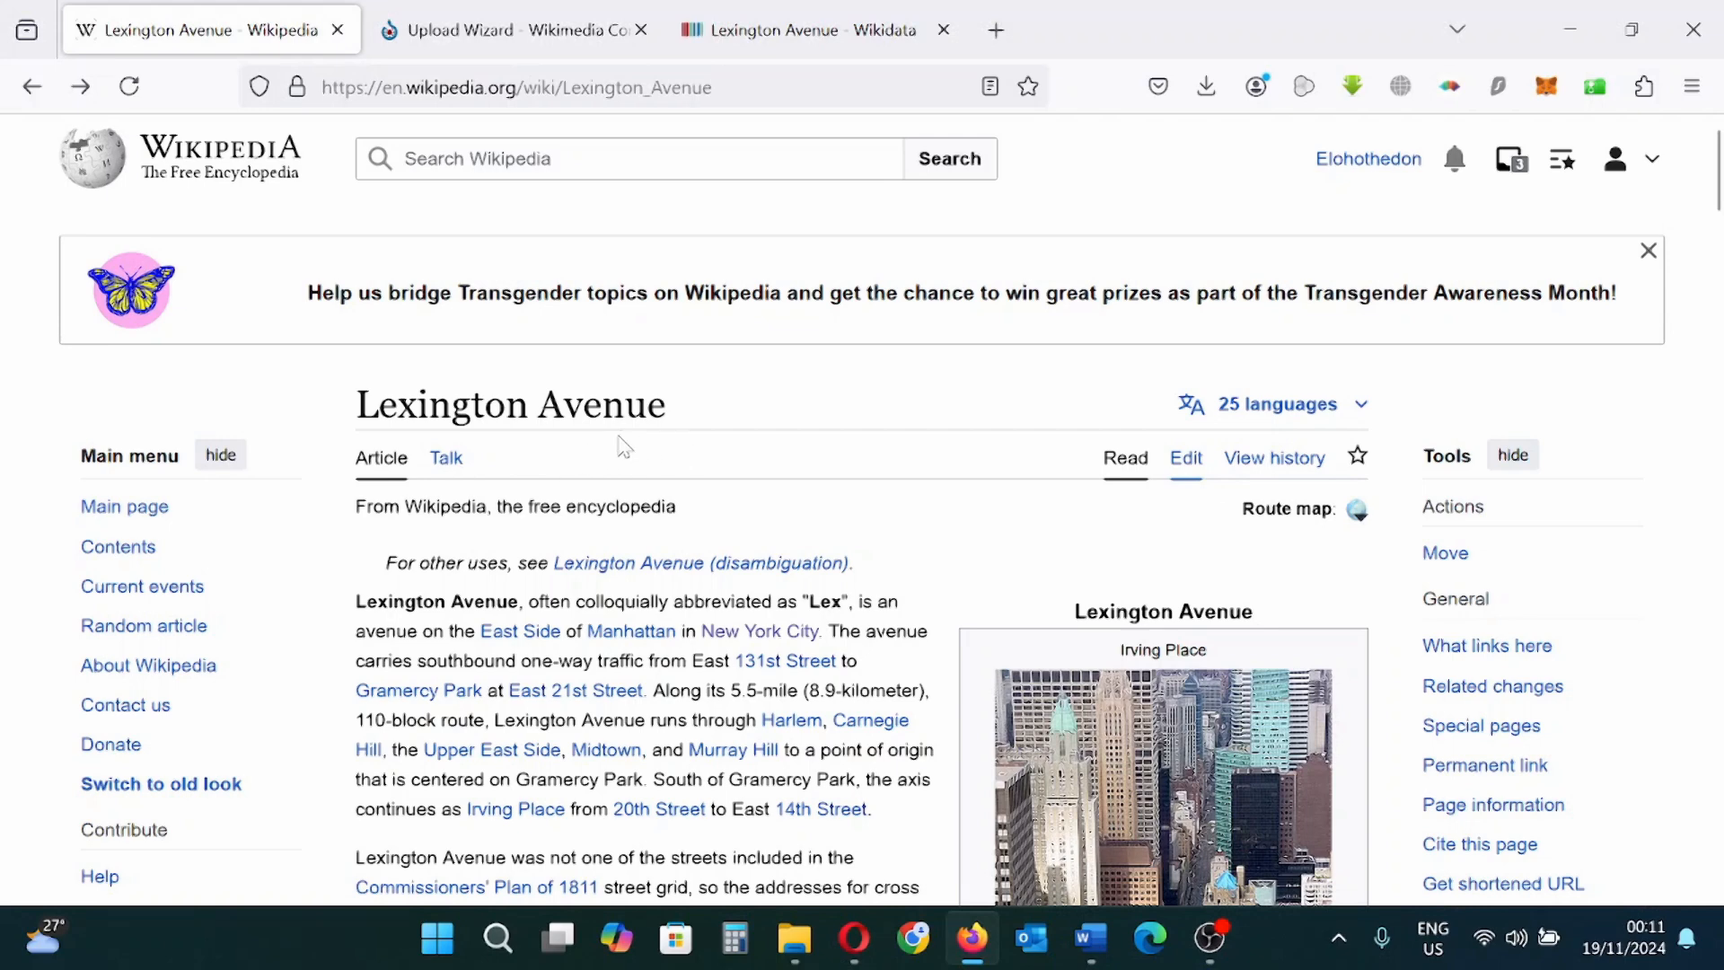
Step: Copy the published photo's URL for HTML linking from the Upload Wizard and view its file page in a new tab
{"action": "left_click", "coordinate": [536, 38]}
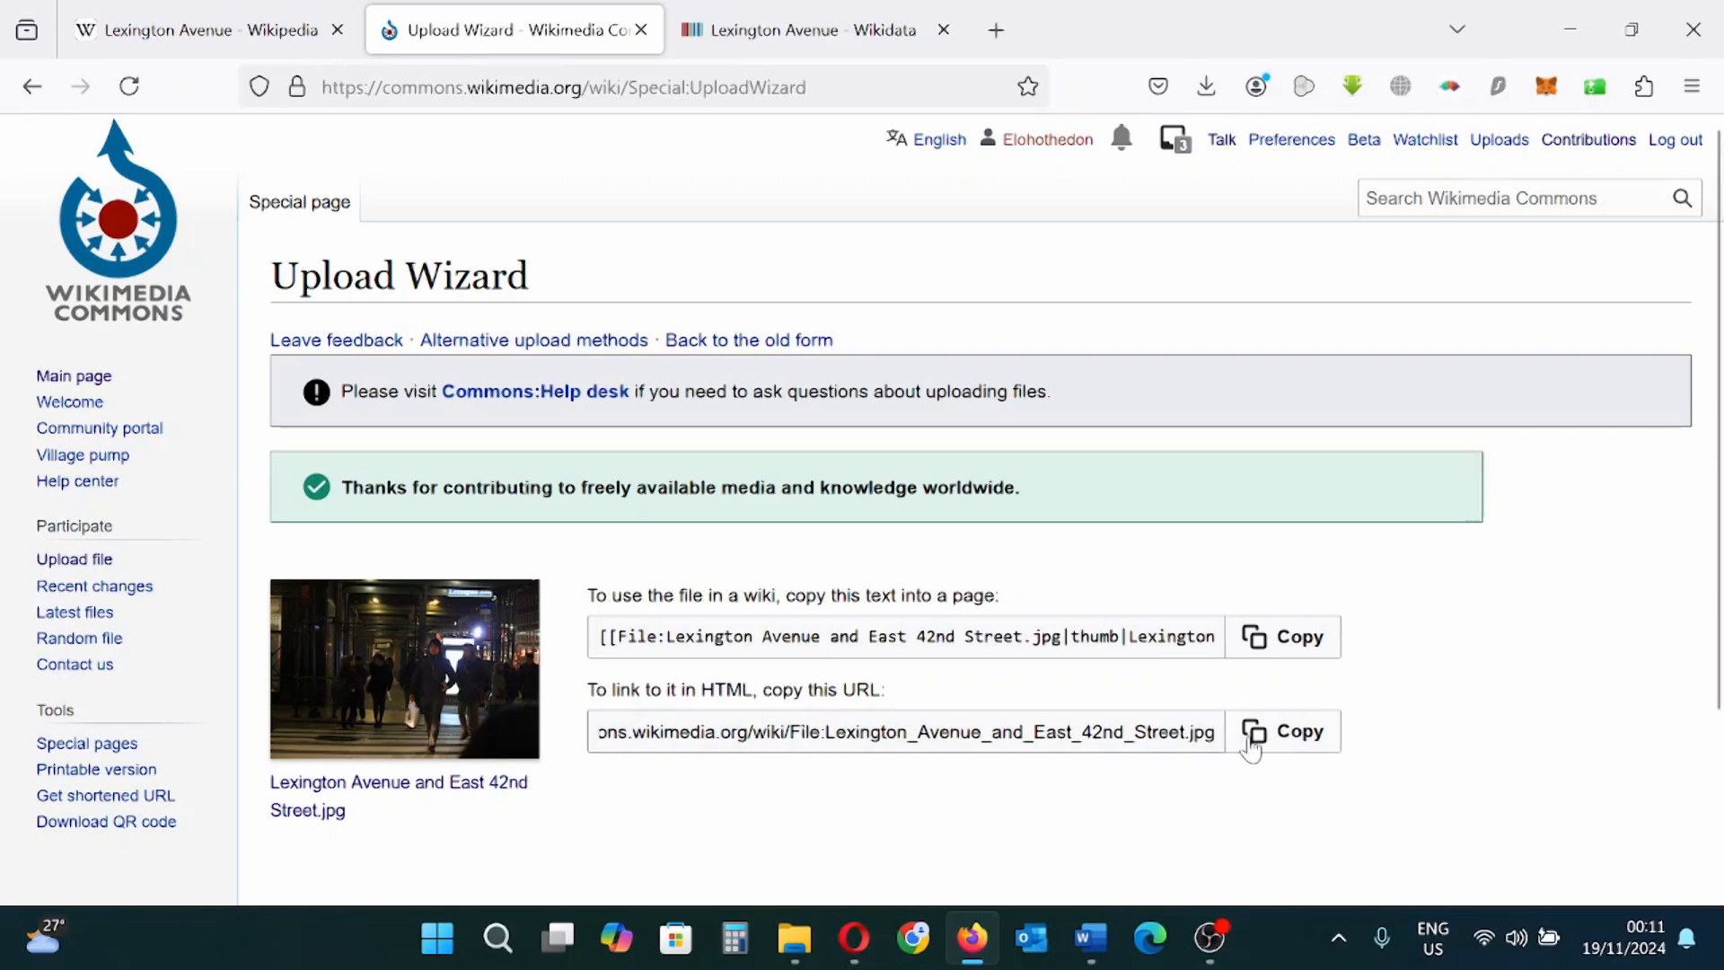
{"action": "left_click", "coordinate": [1289, 743]}
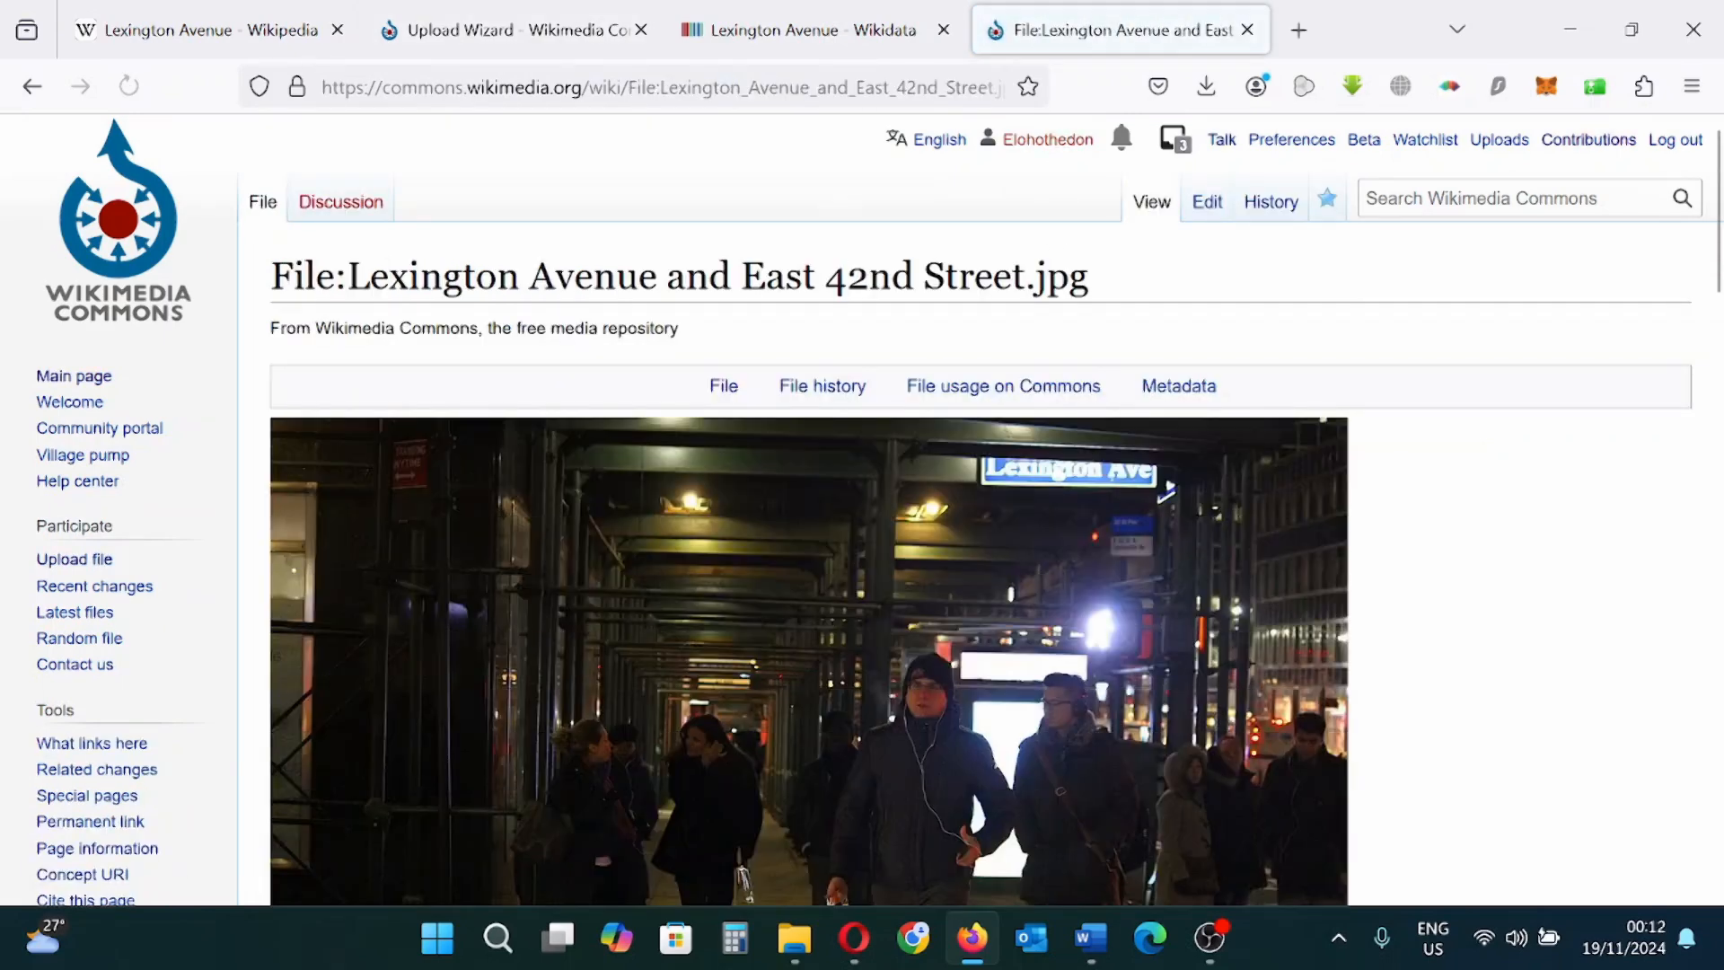
{"action": "scroll", "coordinate": [970, 407], "scroll_direction": "down", "scroll_amount": 3}
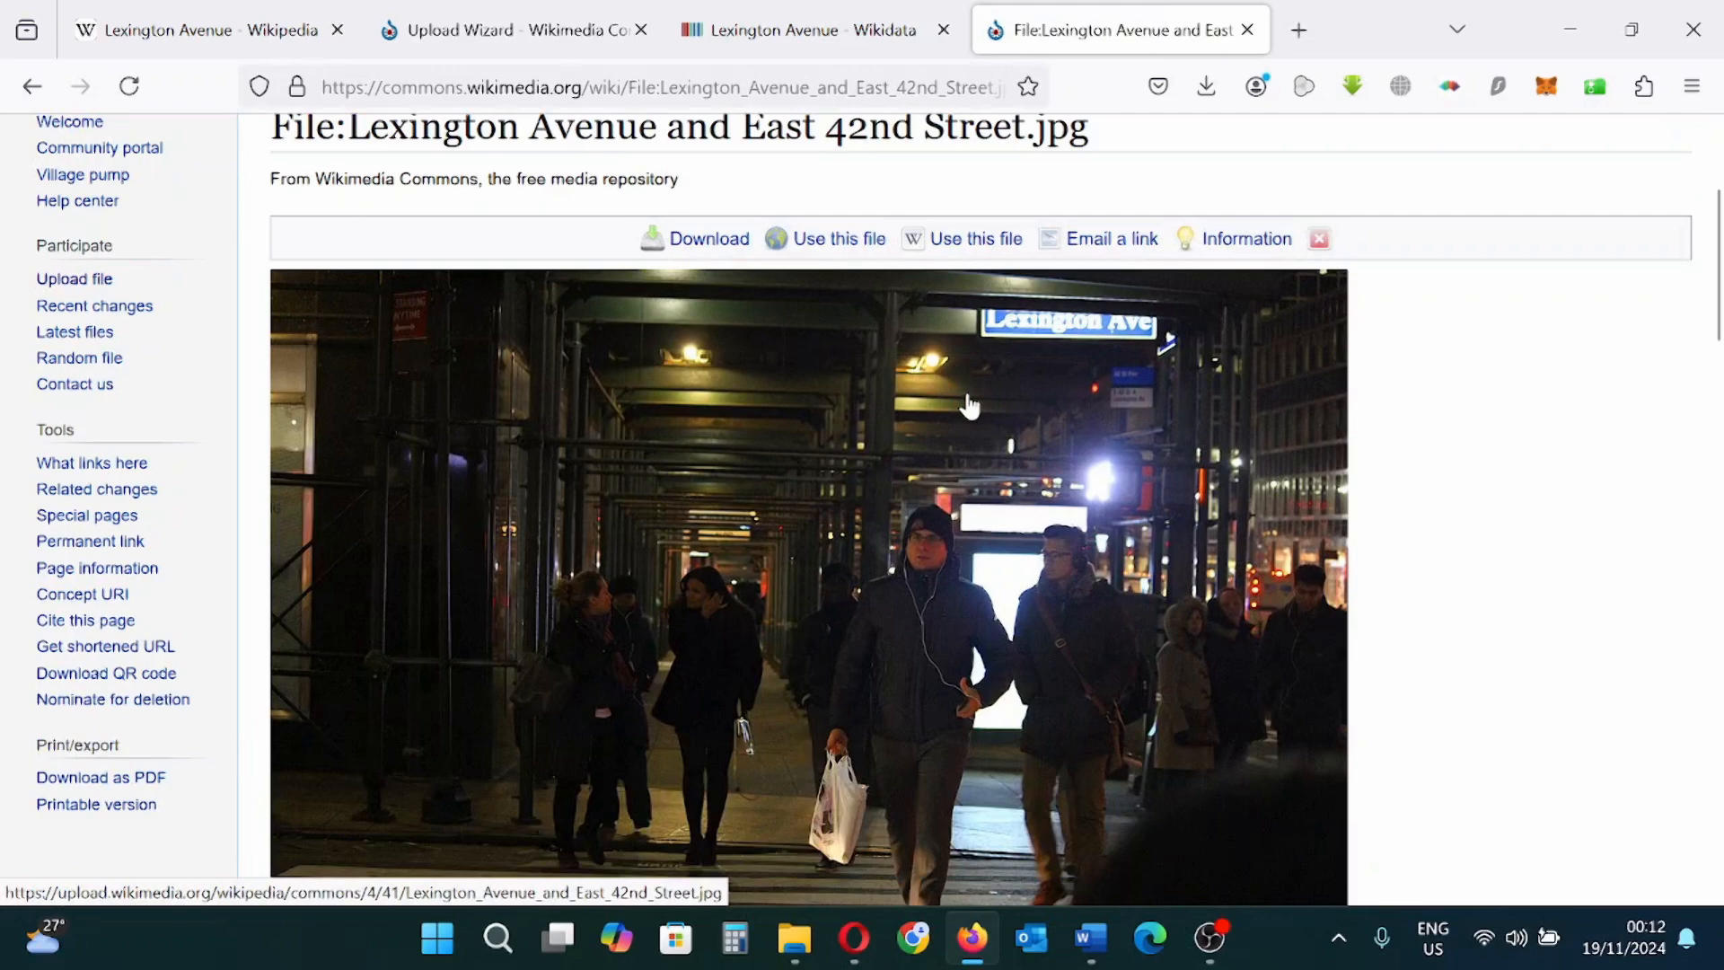
{"action": "scroll", "coordinate": [971, 517], "scroll_direction": "down", "scroll_amount": 3}
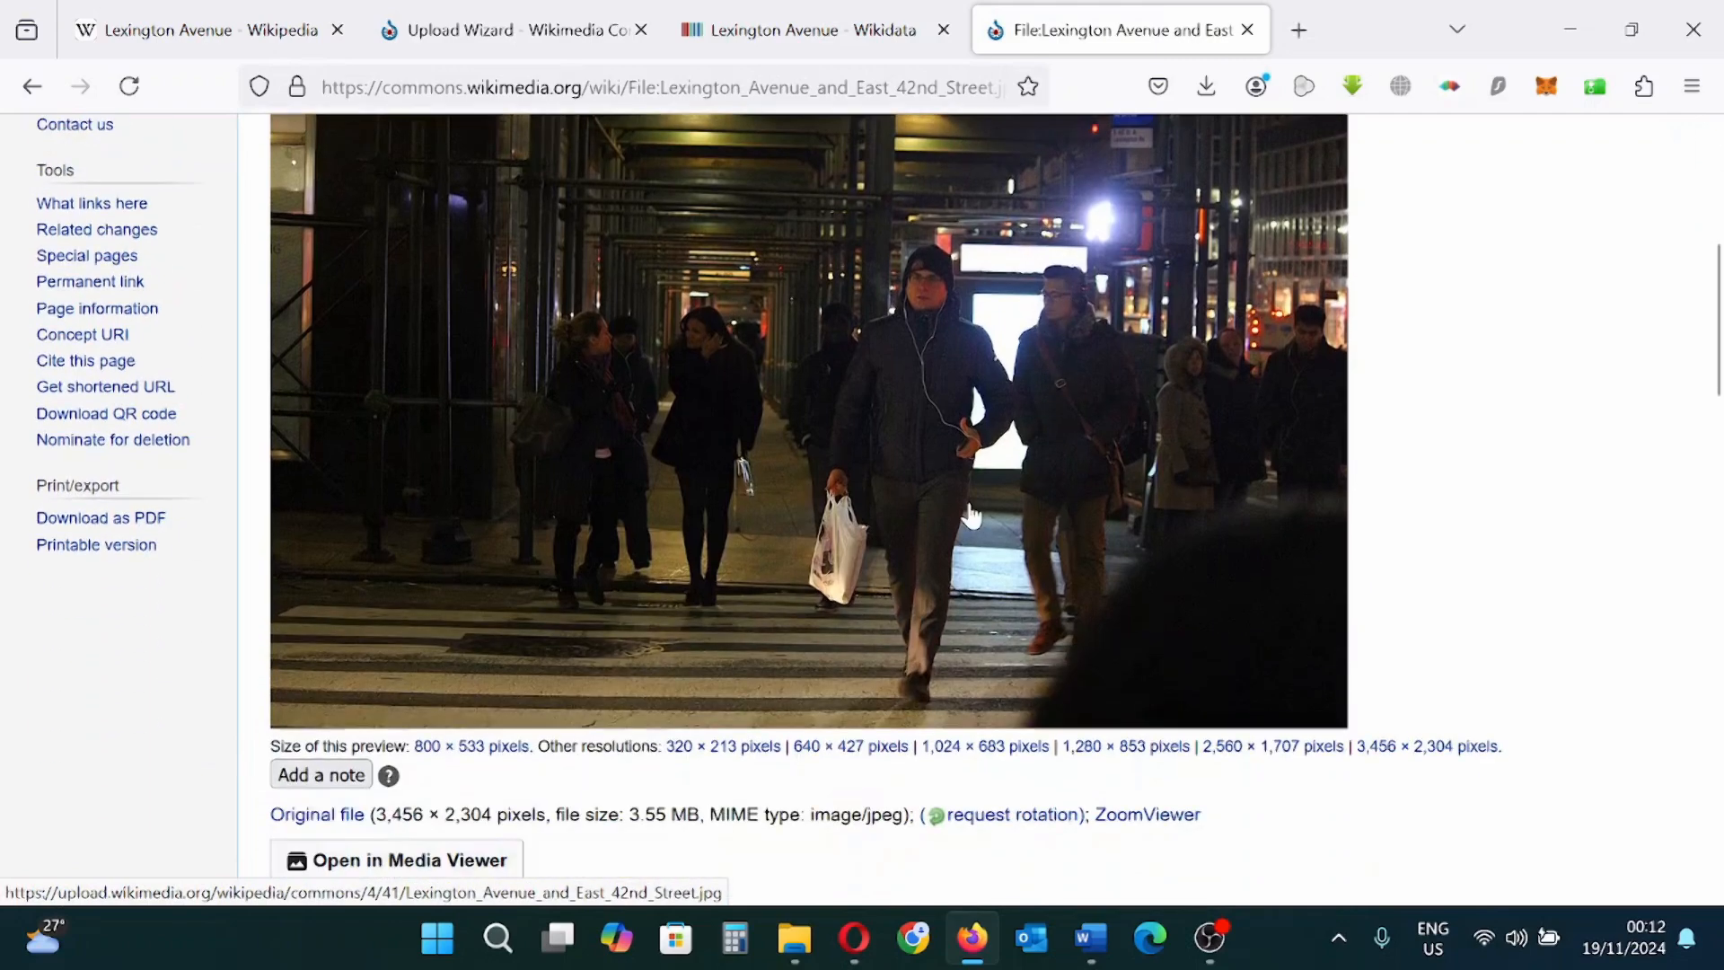
{"action": "scroll", "coordinate": [970, 530], "scroll_direction": "up", "scroll_amount": 6}
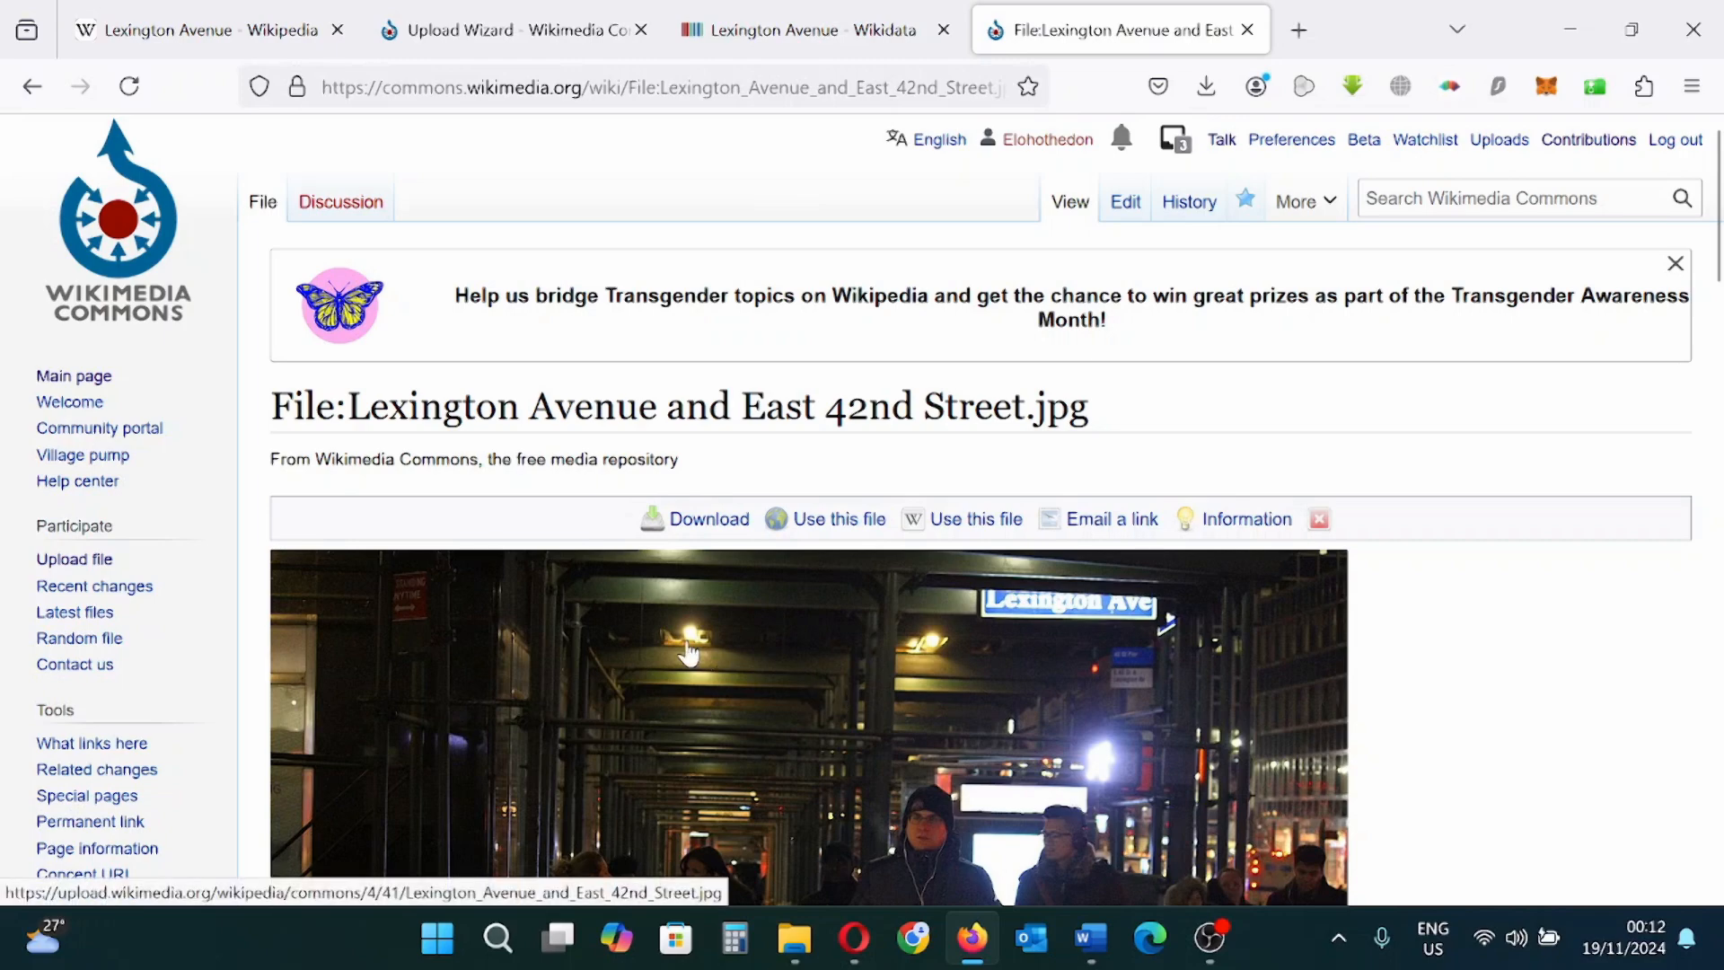
Step: Look through the Lexington Avenue Wikipedia article's sections and existing images, from the introduction to Public transportation, for a place to put the photo
{"action": "left_click", "coordinate": [287, 30]}
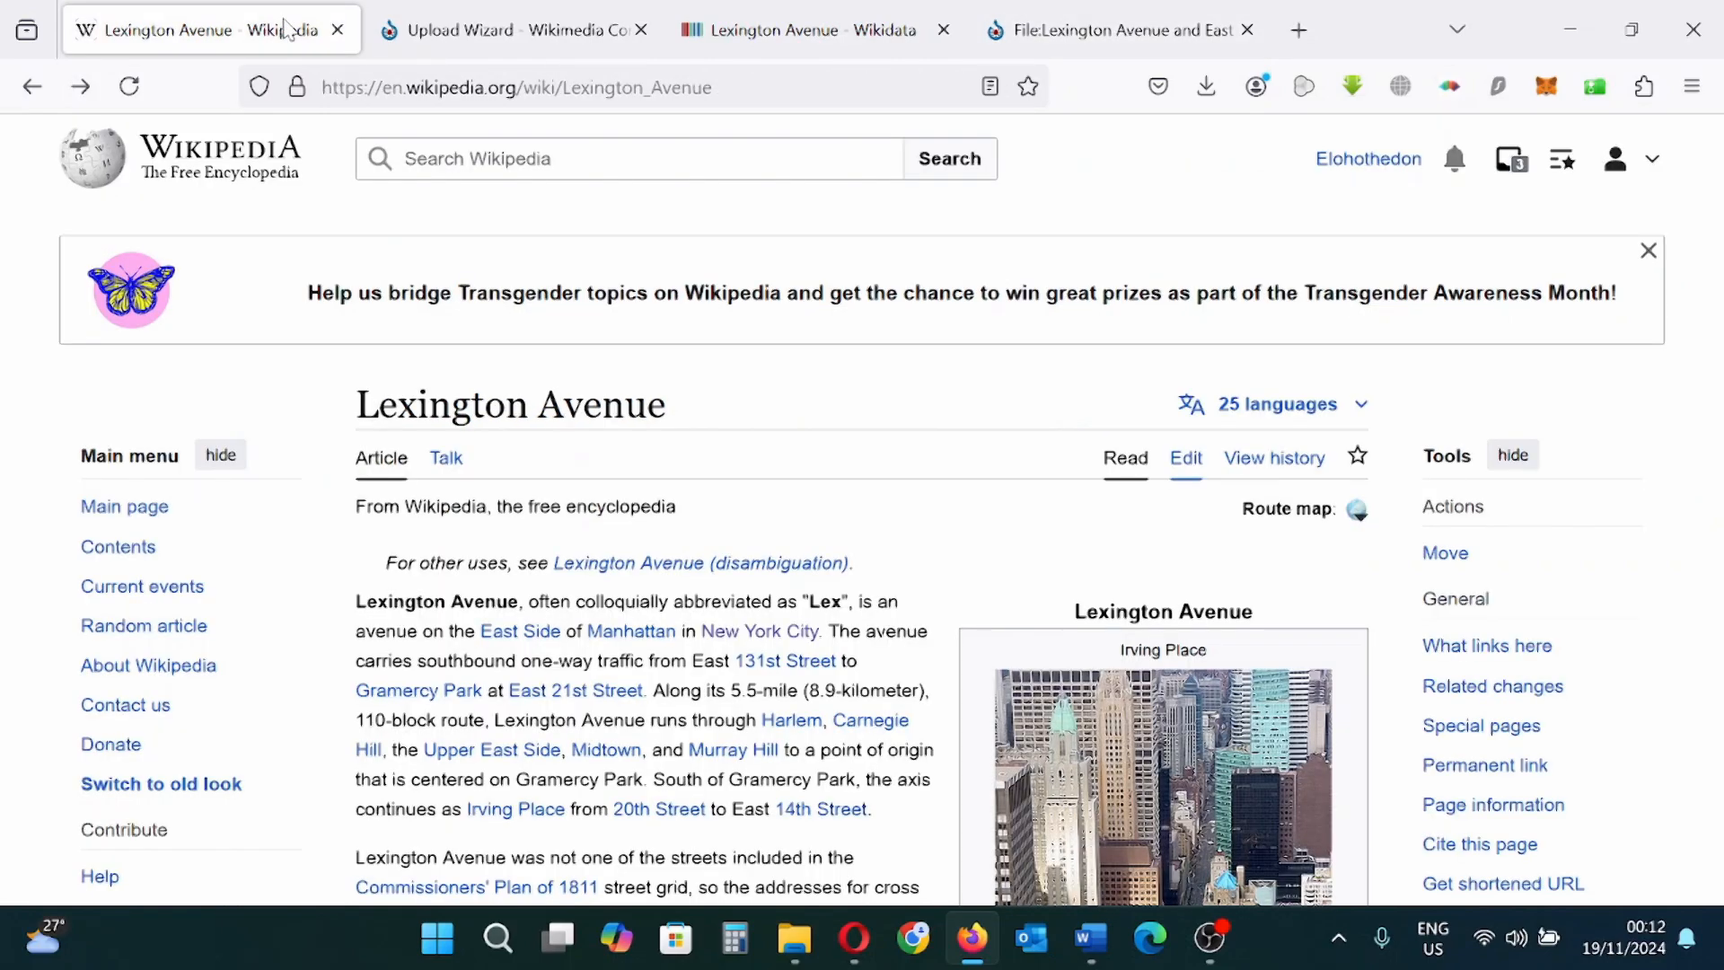
{"action": "scroll", "coordinate": [993, 496], "scroll_direction": "down", "scroll_amount": 5}
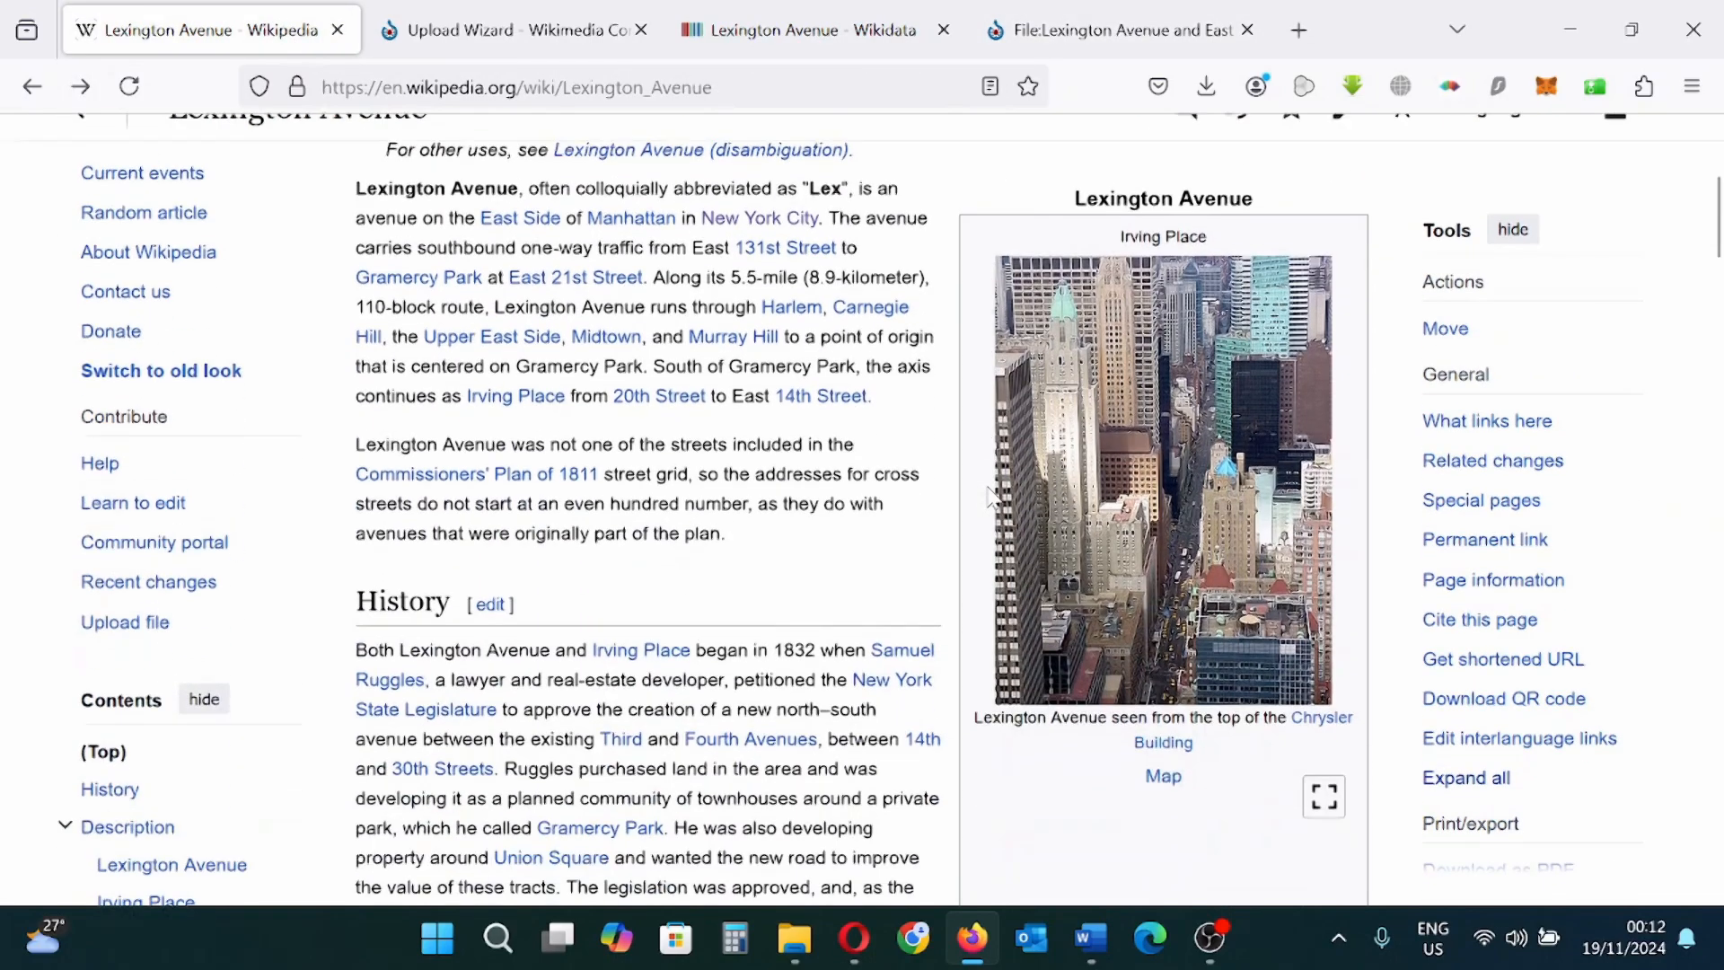
{"action": "scroll", "coordinate": [863, 561], "scroll_direction": "up", "scroll_amount": 5}
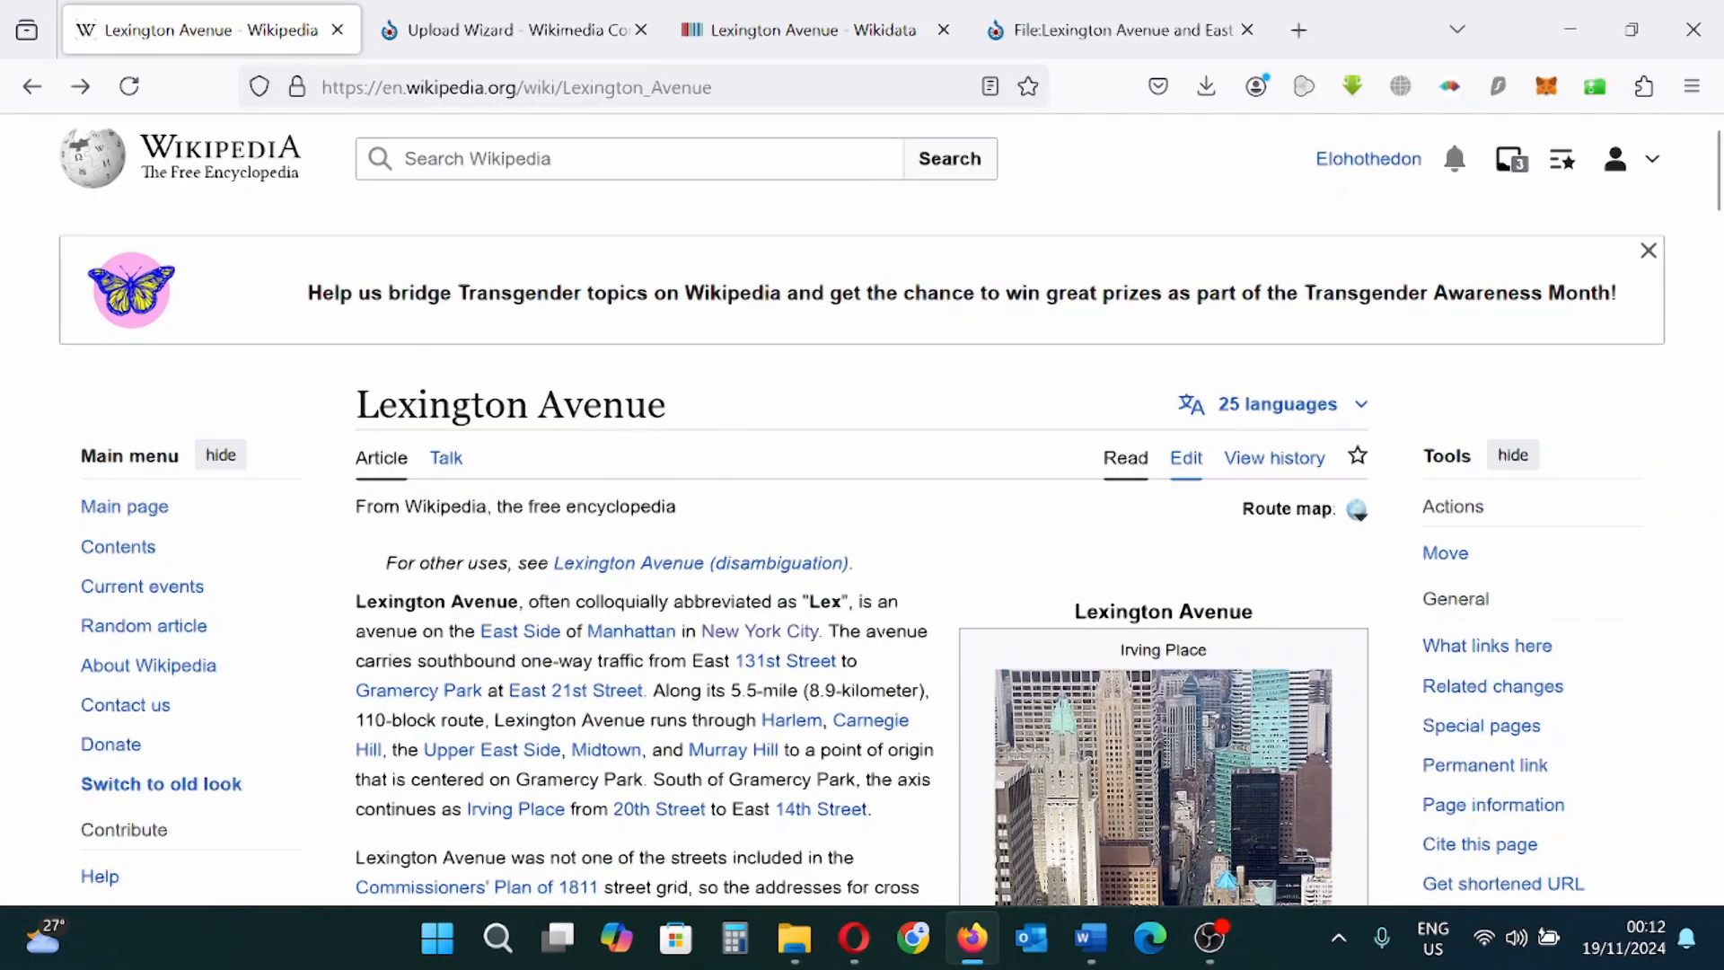
{"action": "scroll", "coordinate": [755, 446], "scroll_direction": "down", "scroll_amount": 8}
{"action": "scroll", "coordinate": [1437, 471], "scroll_direction": "up", "scroll_amount": 3}
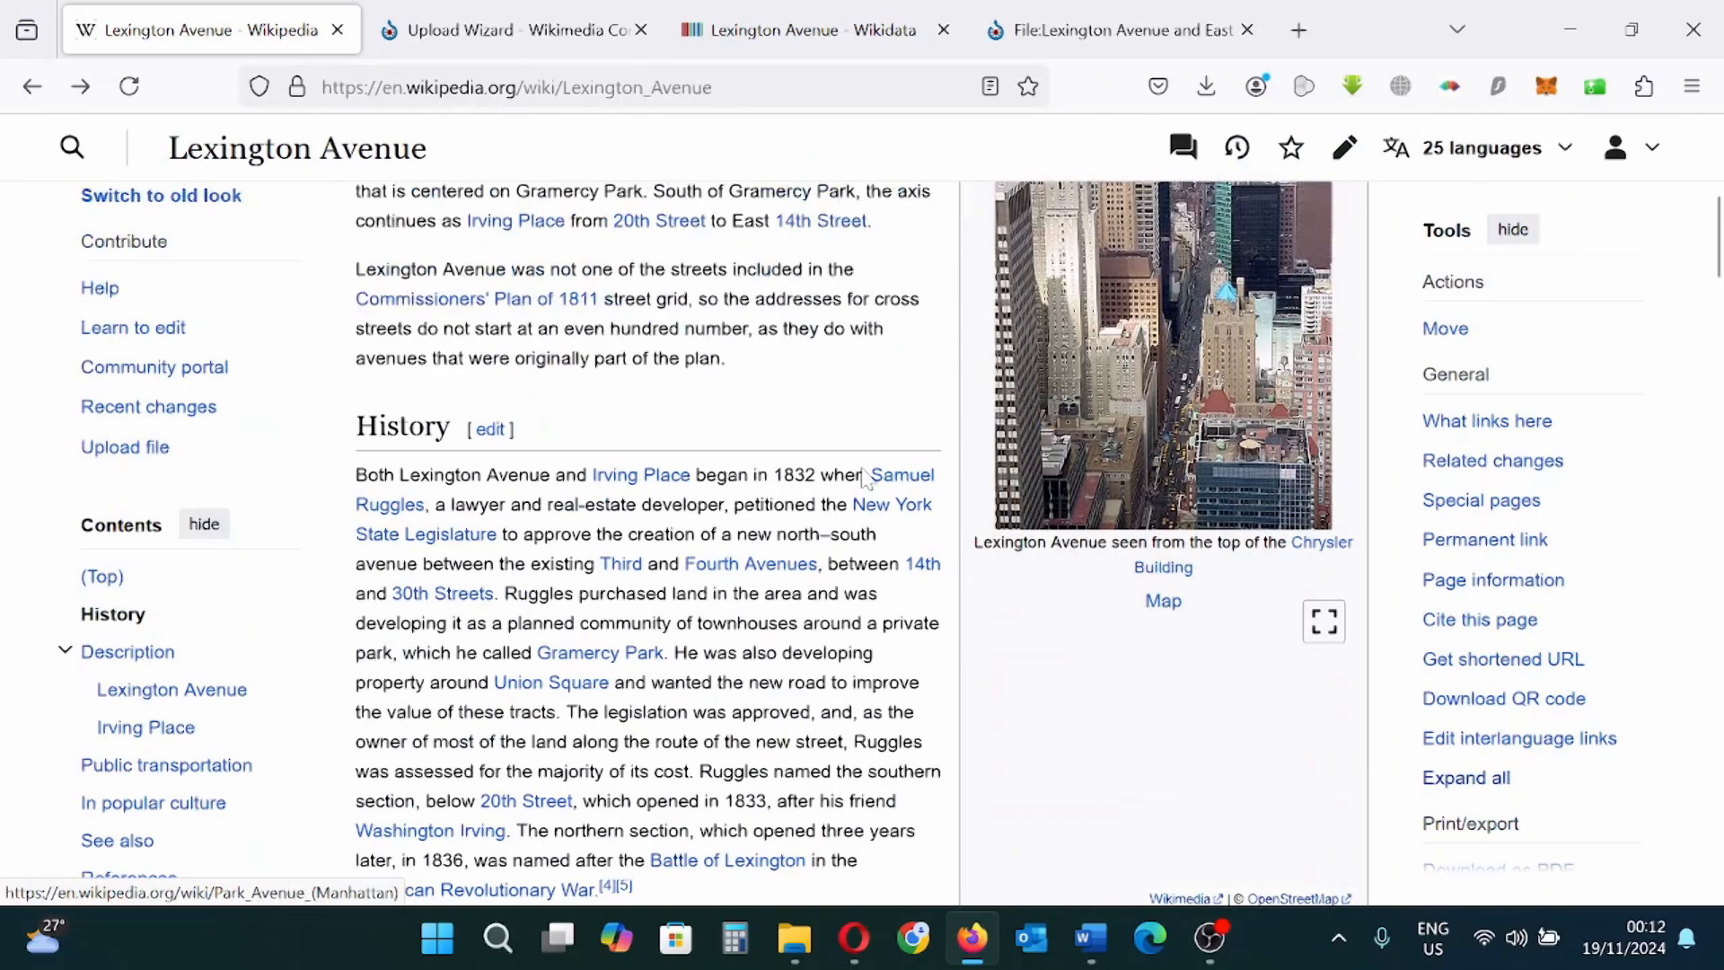
{"action": "scroll", "coordinate": [572, 626], "scroll_direction": "down", "scroll_amount": 10}
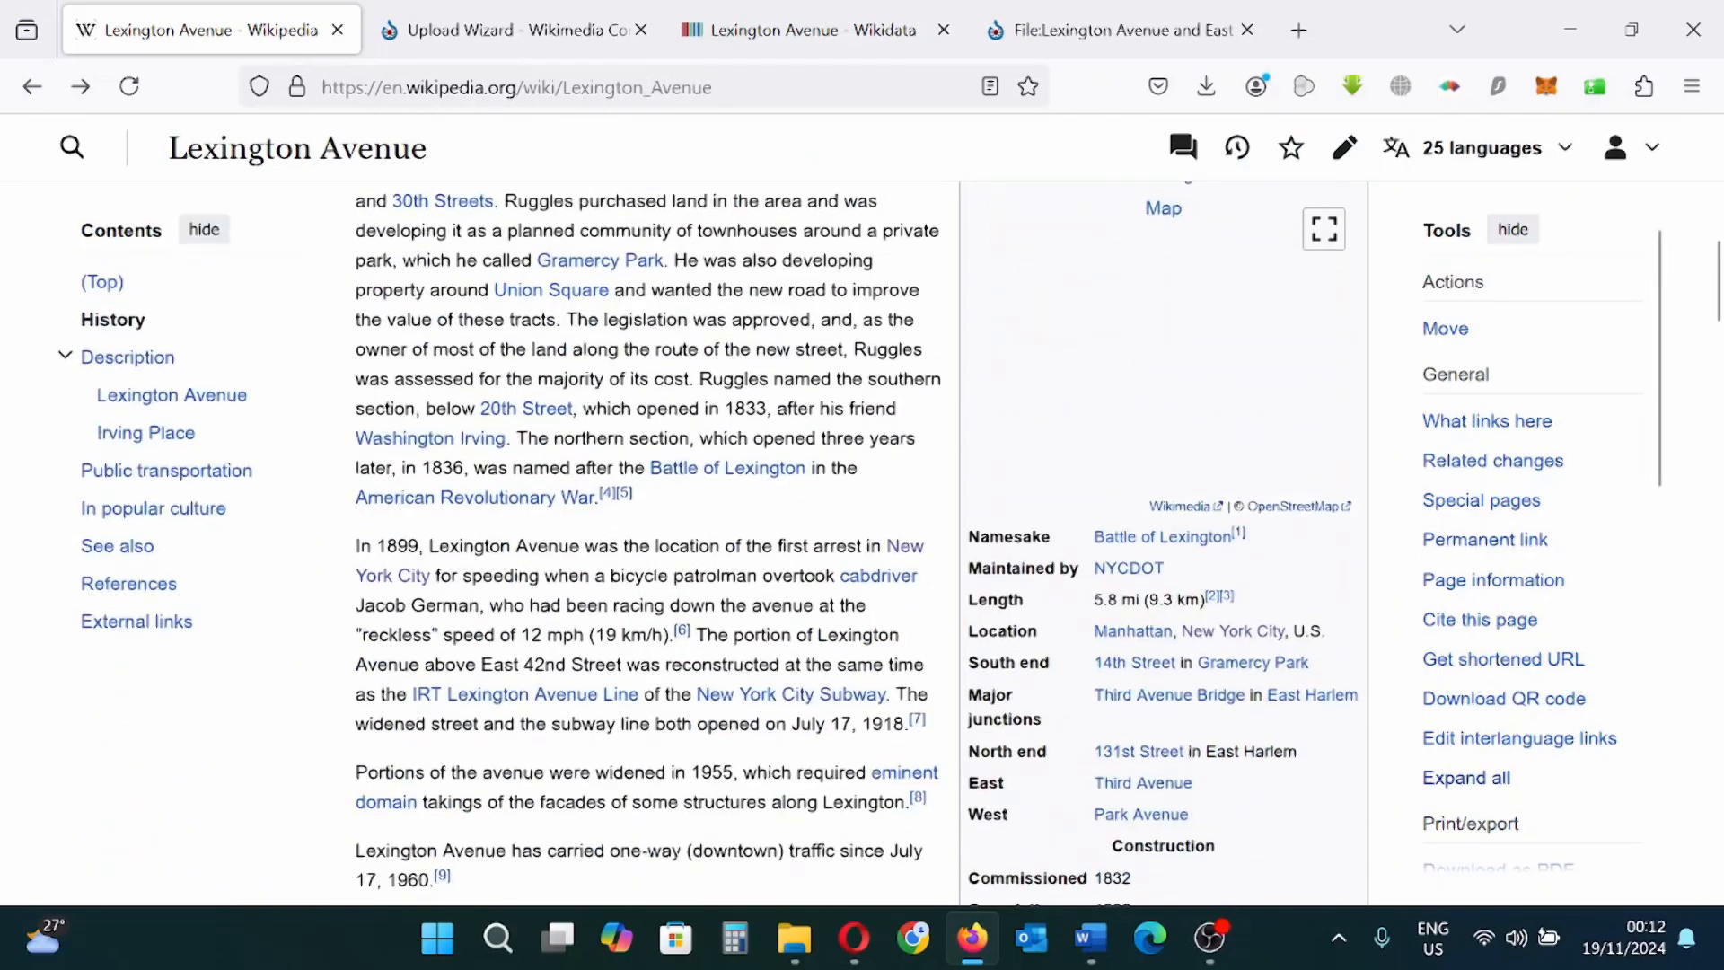
{"action": "scroll", "coordinate": [572, 626], "scroll_direction": "down", "scroll_amount": 7}
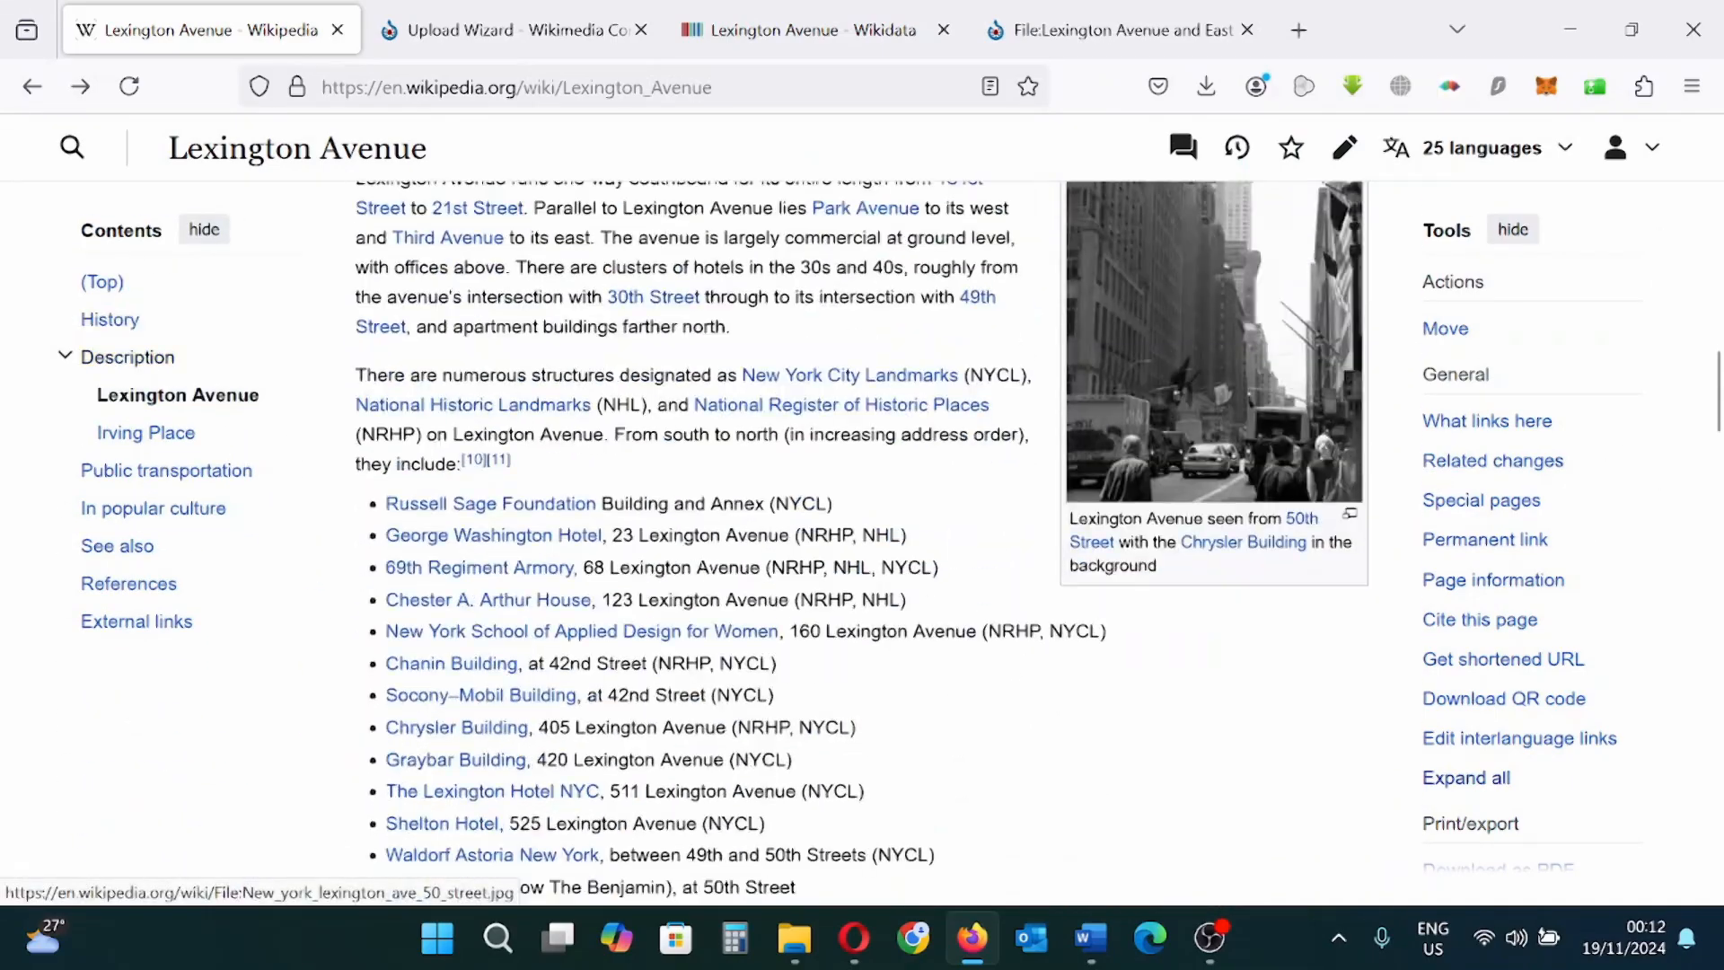
{"action": "scroll", "coordinate": [928, 600], "scroll_direction": "up", "scroll_amount": 2}
{"action": "scroll", "coordinate": [925, 597], "scroll_direction": "down", "scroll_amount": 11}
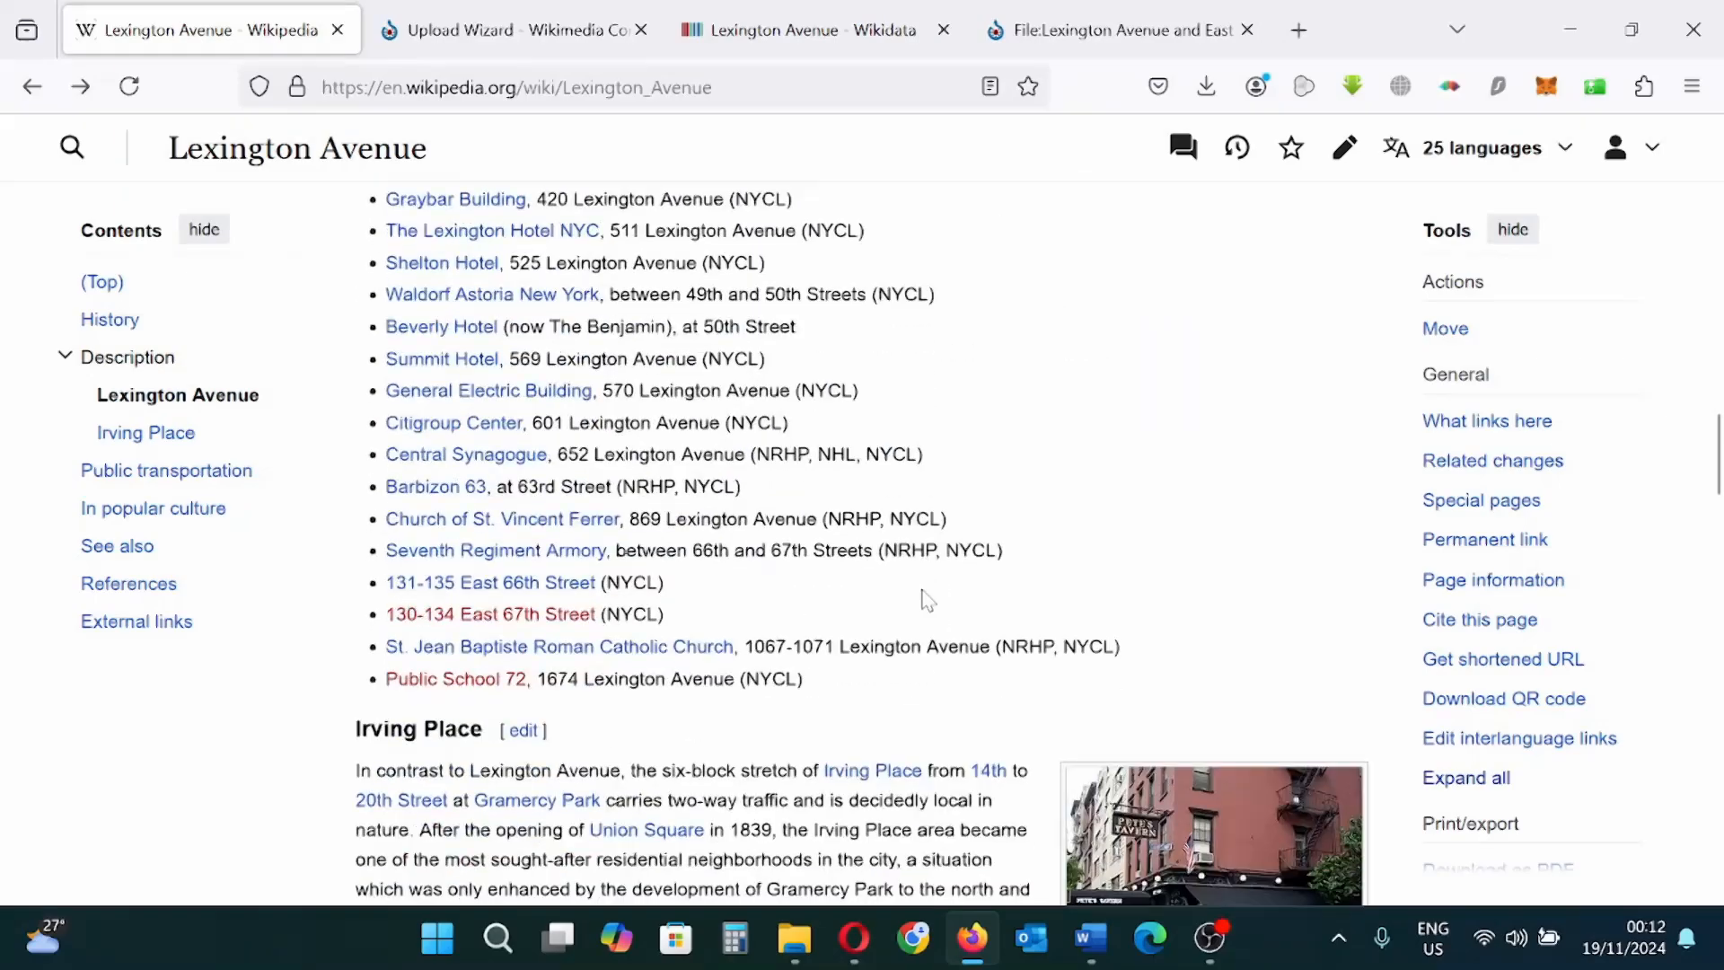
{"action": "scroll", "coordinate": [1151, 582], "scroll_direction": "down", "scroll_amount": 6}
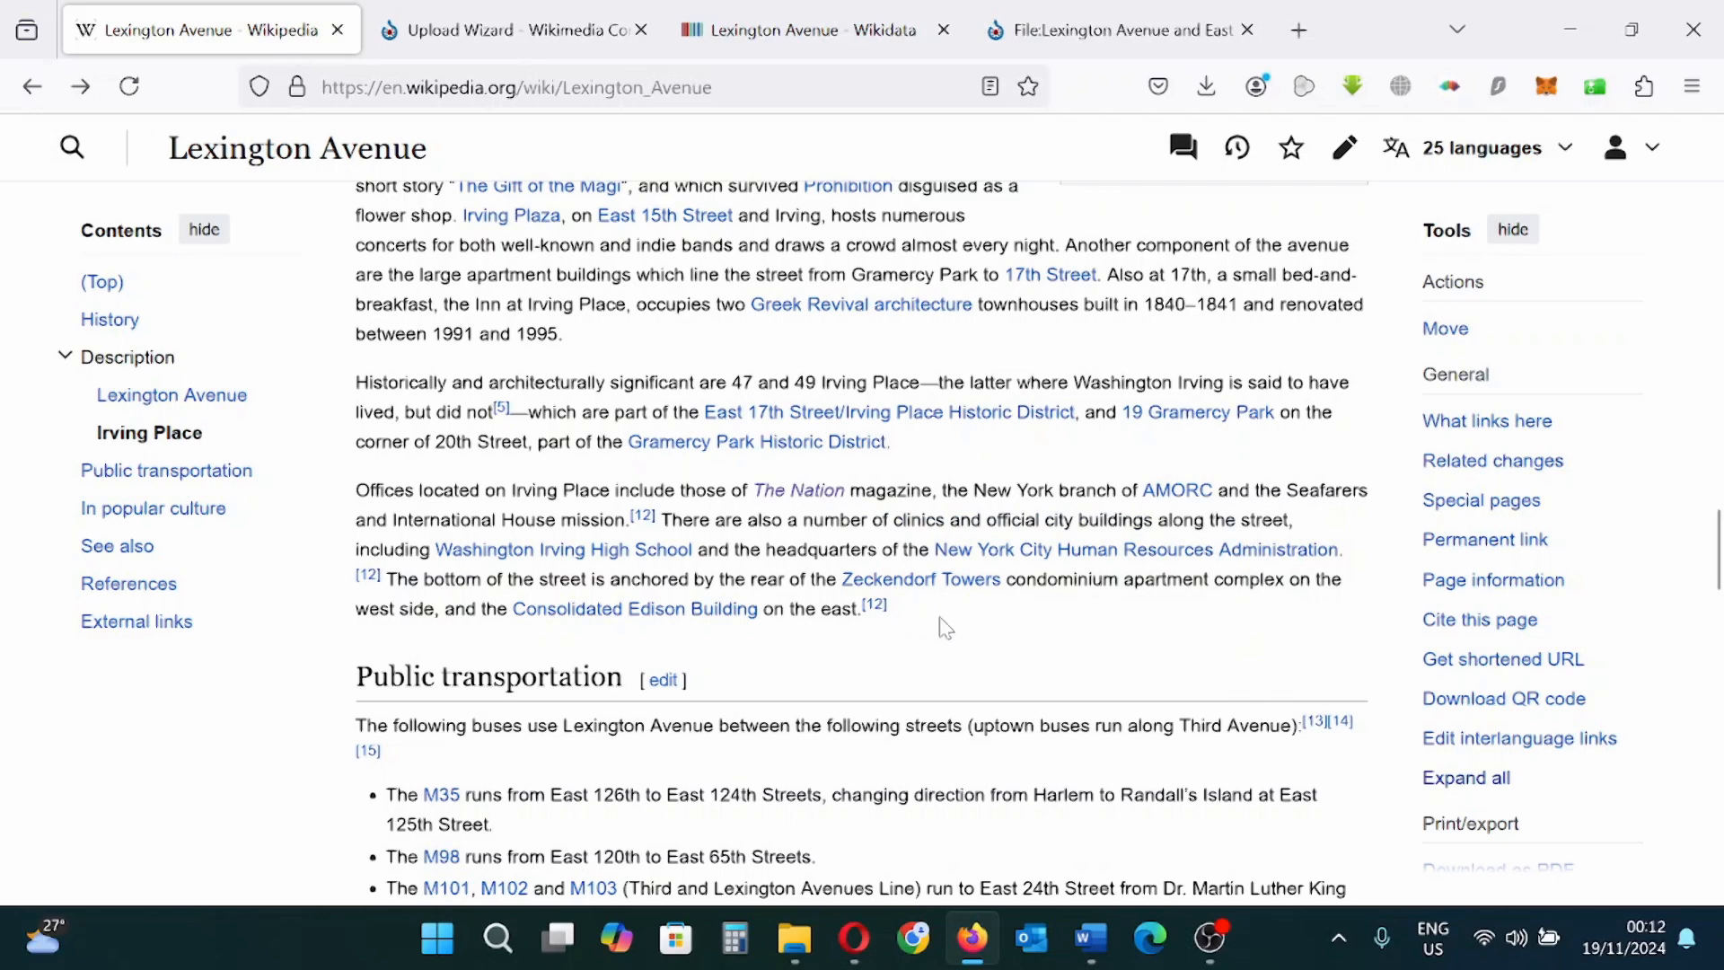
{"action": "scroll", "coordinate": [949, 626], "scroll_direction": "up", "scroll_amount": 6}
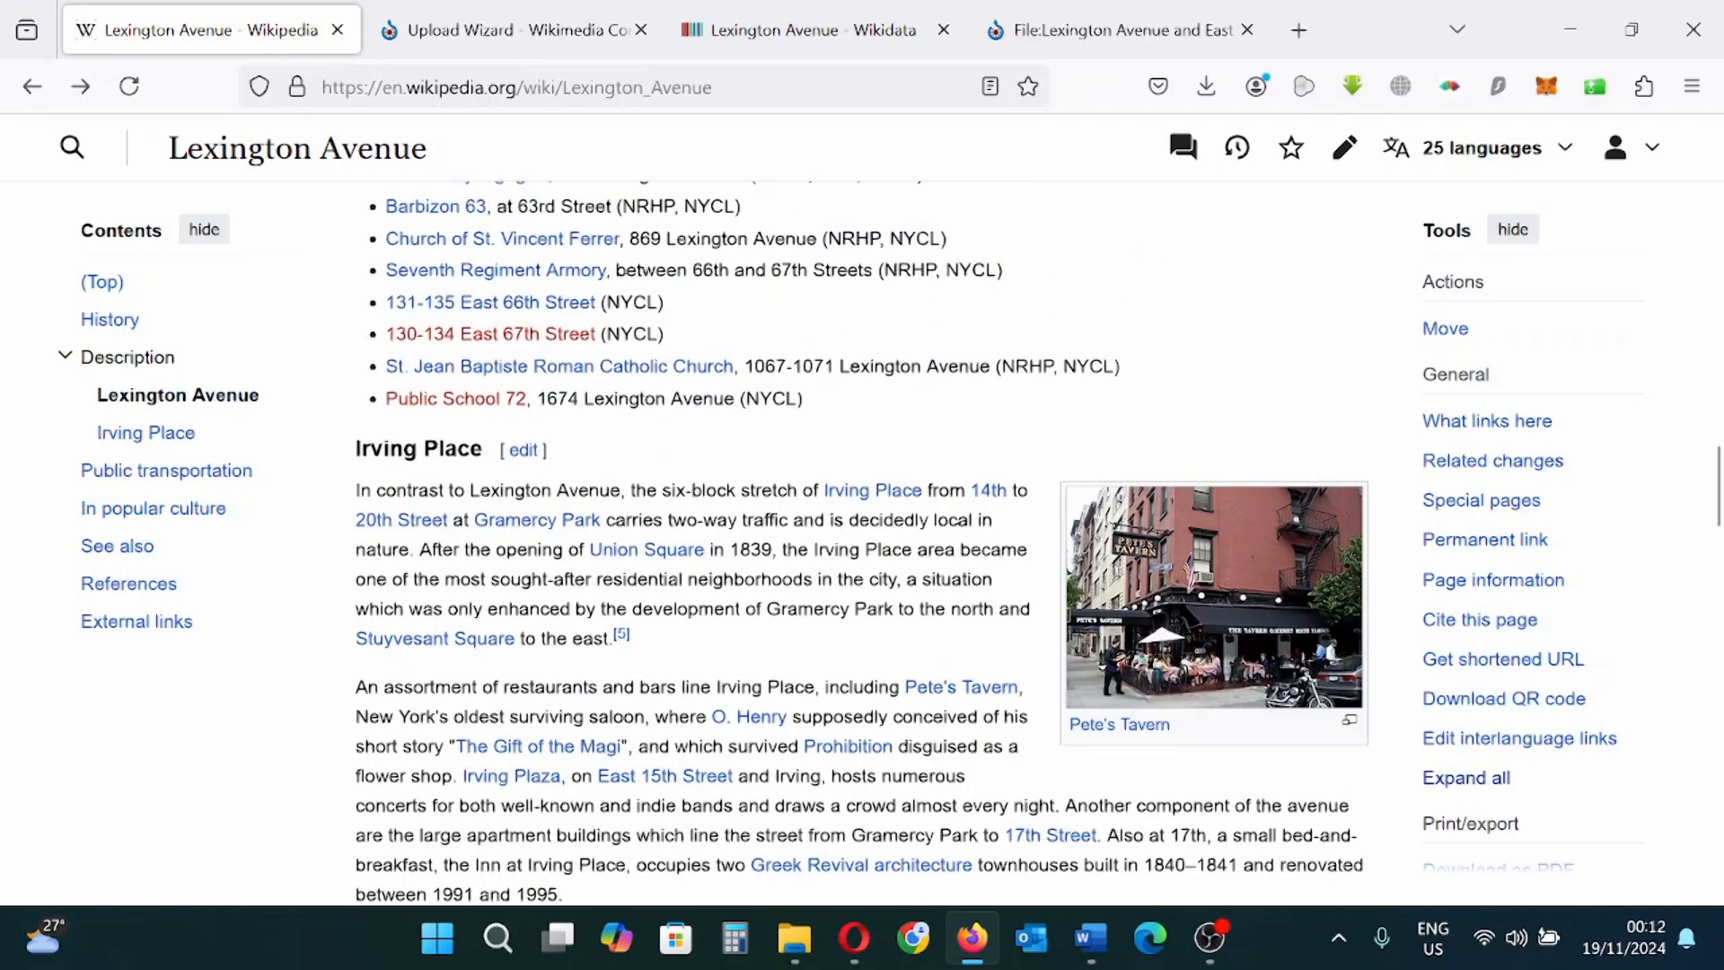
{"action": "scroll", "coordinate": [955, 627], "scroll_direction": "down", "scroll_amount": 3}
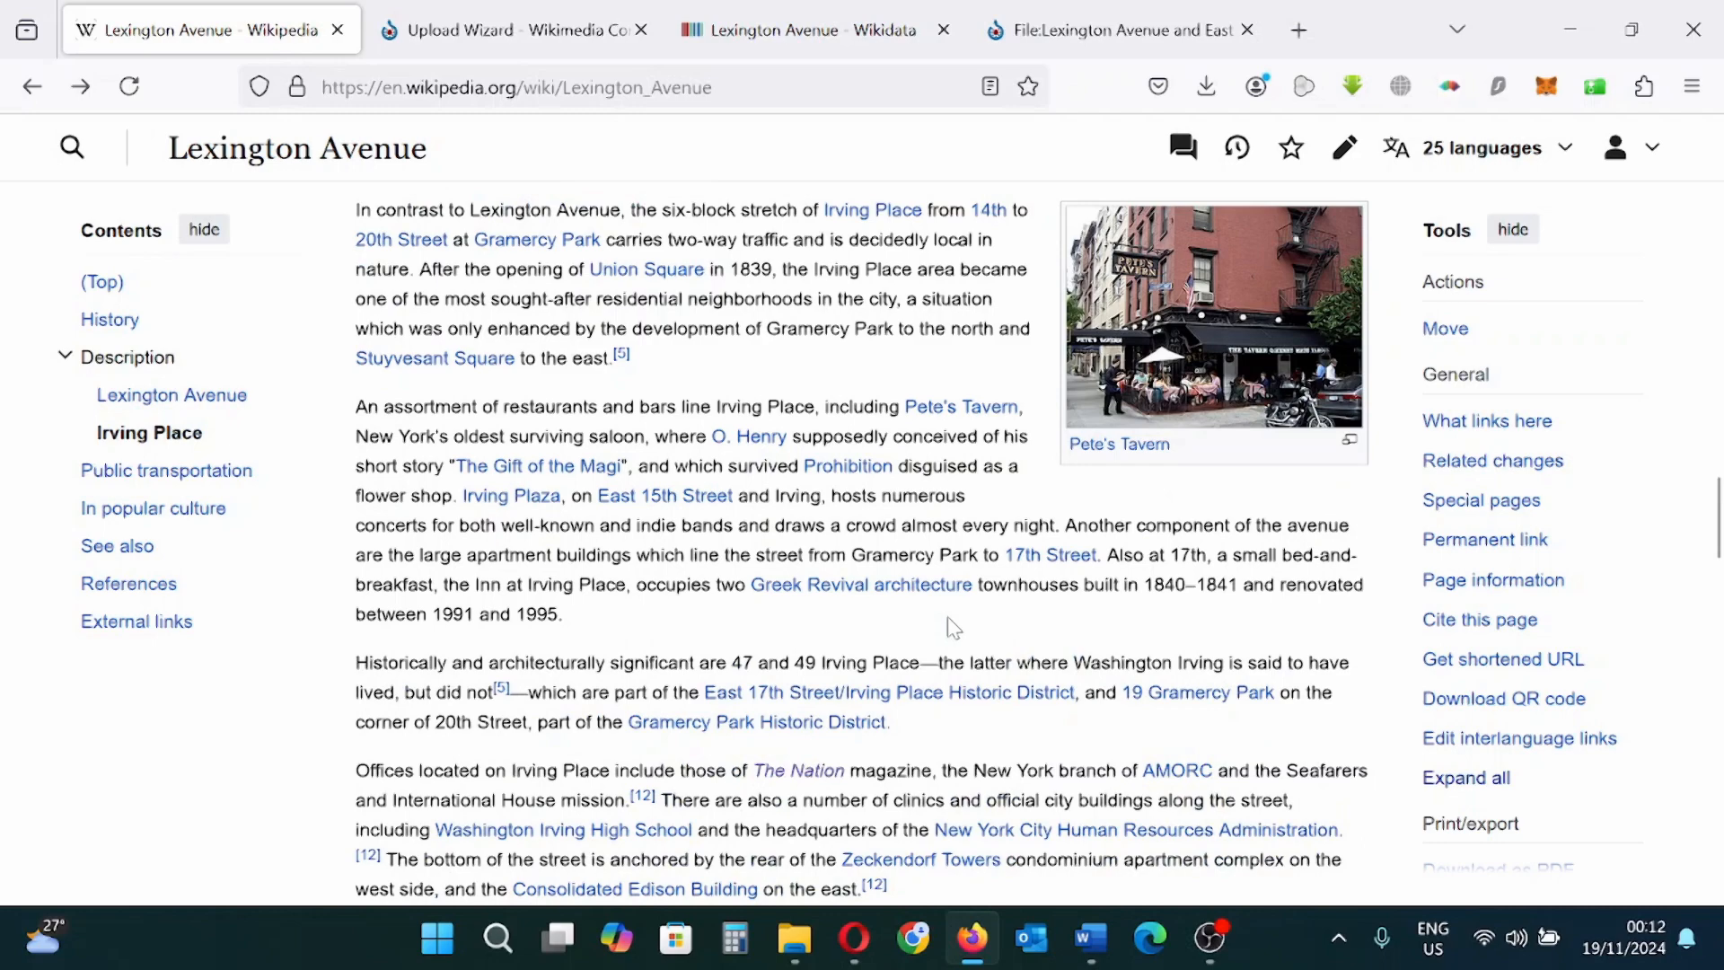
{"action": "scroll", "coordinate": [955, 627], "scroll_direction": "down", "scroll_amount": 6}
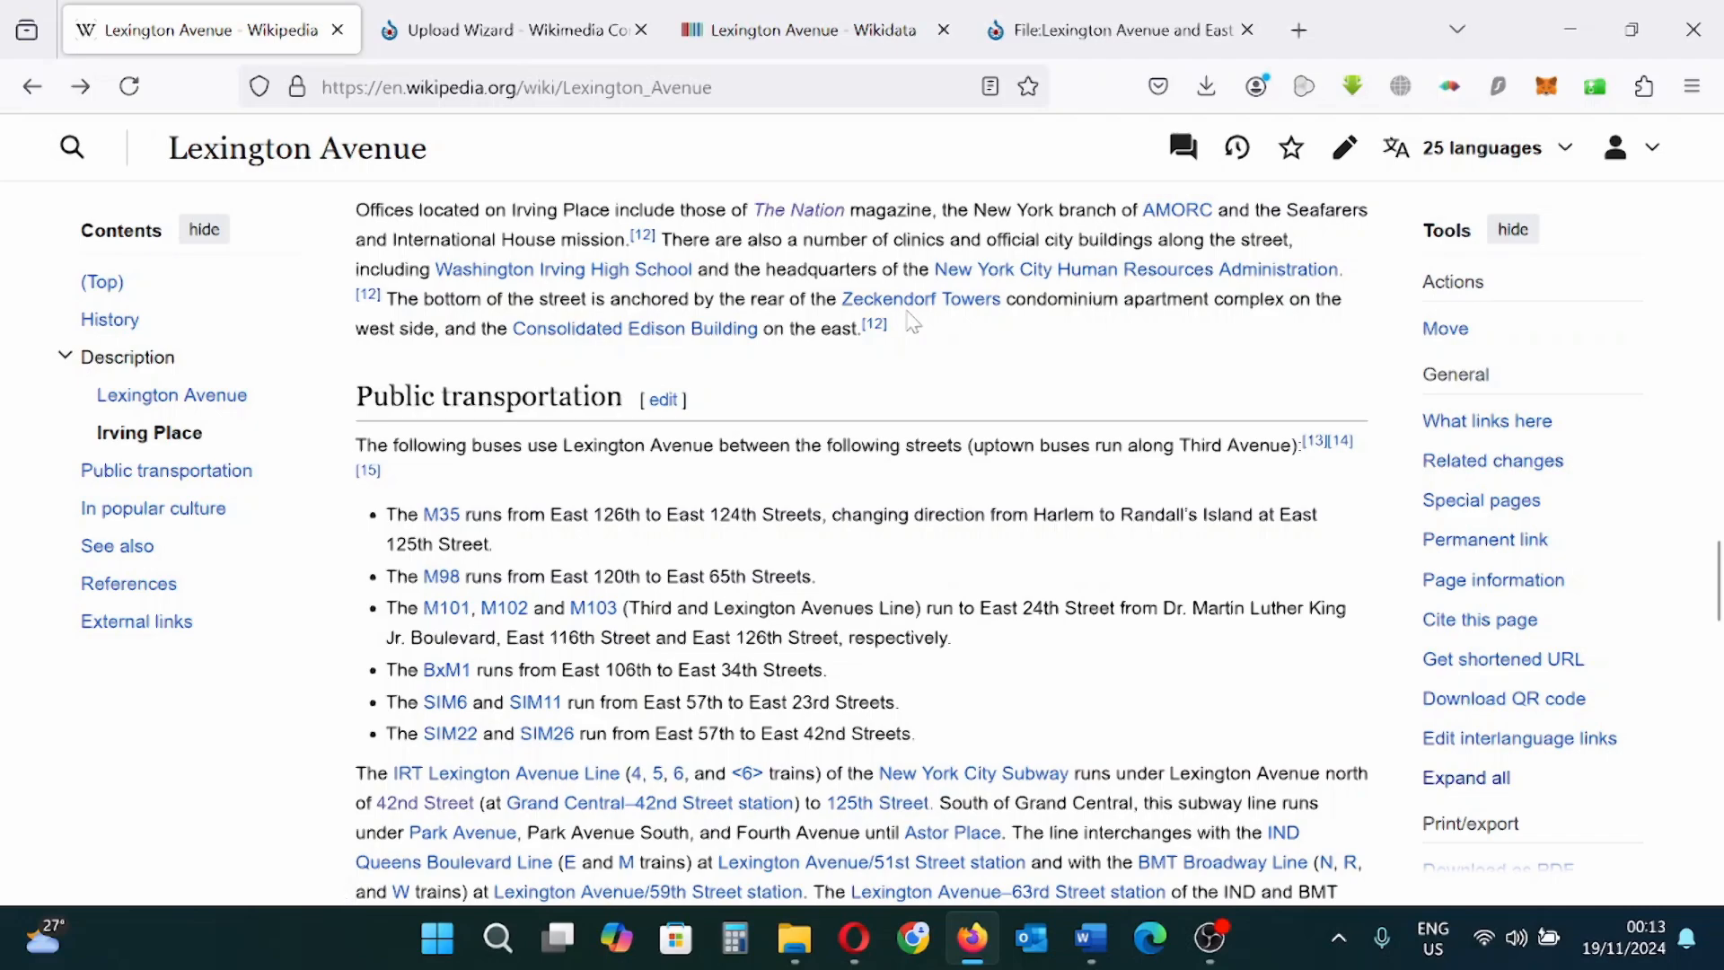
Step: Open the Lexington Avenue article for source editing and go to its wikitext below the preview
{"action": "scroll", "coordinate": [925, 392], "scroll_direction": "up", "scroll_amount": 20}
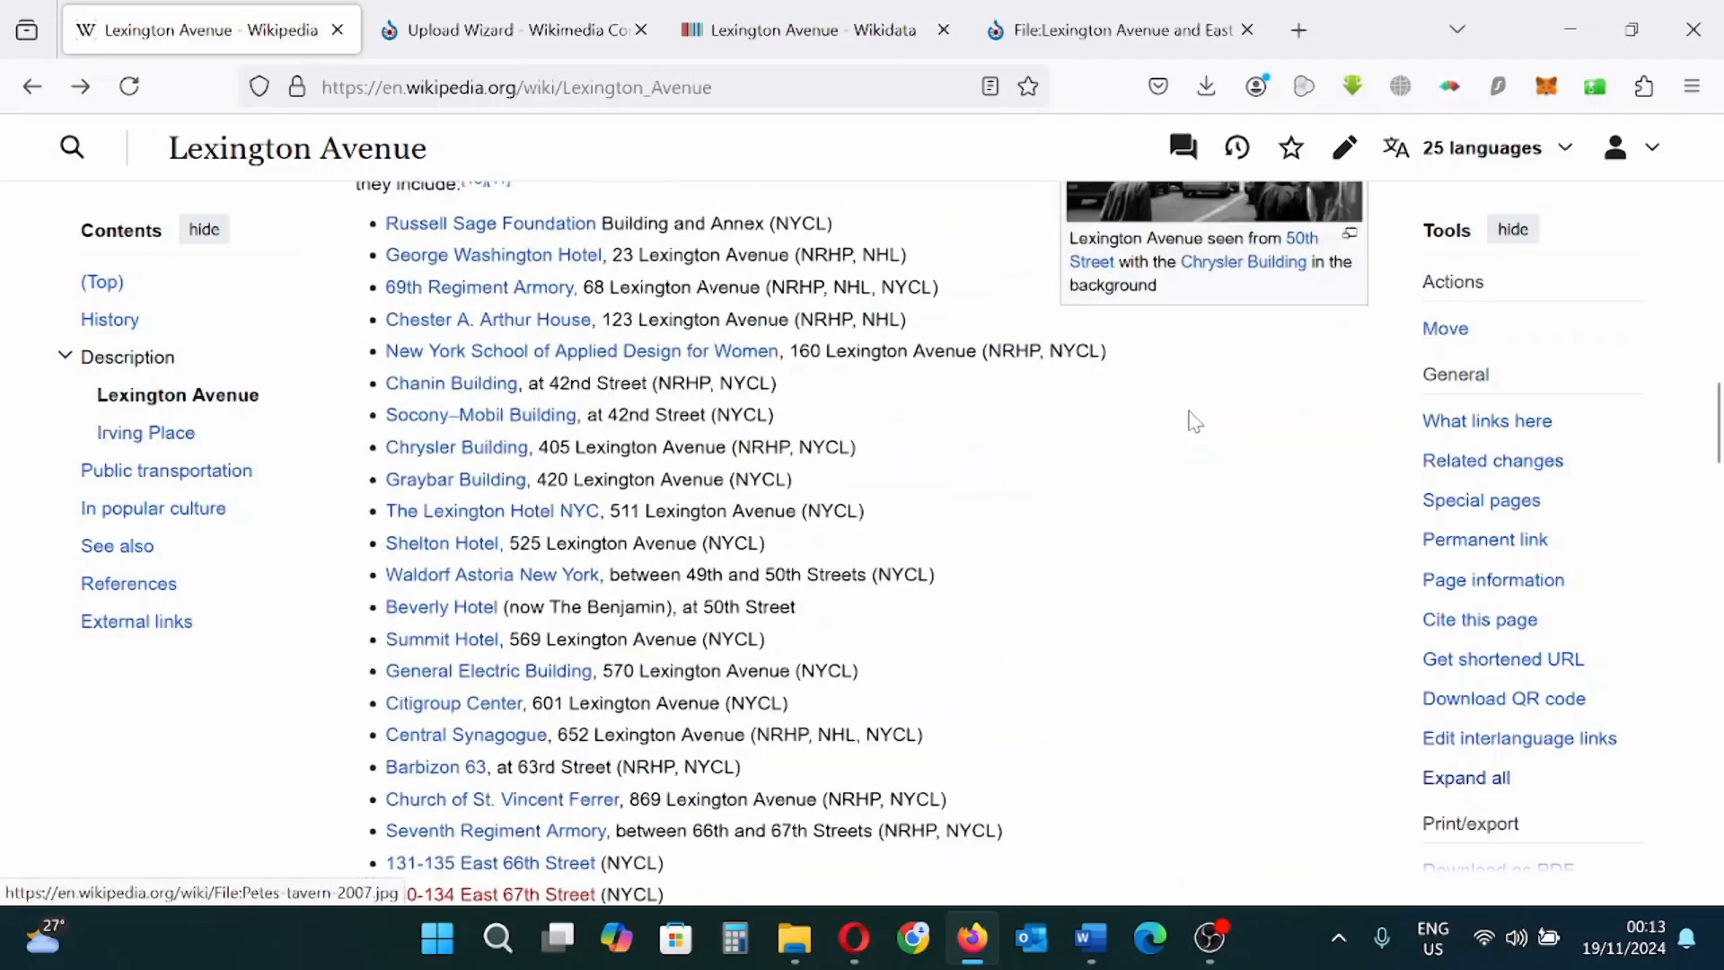
{"action": "scroll", "coordinate": [1161, 413], "scroll_direction": "up", "scroll_amount": 10}
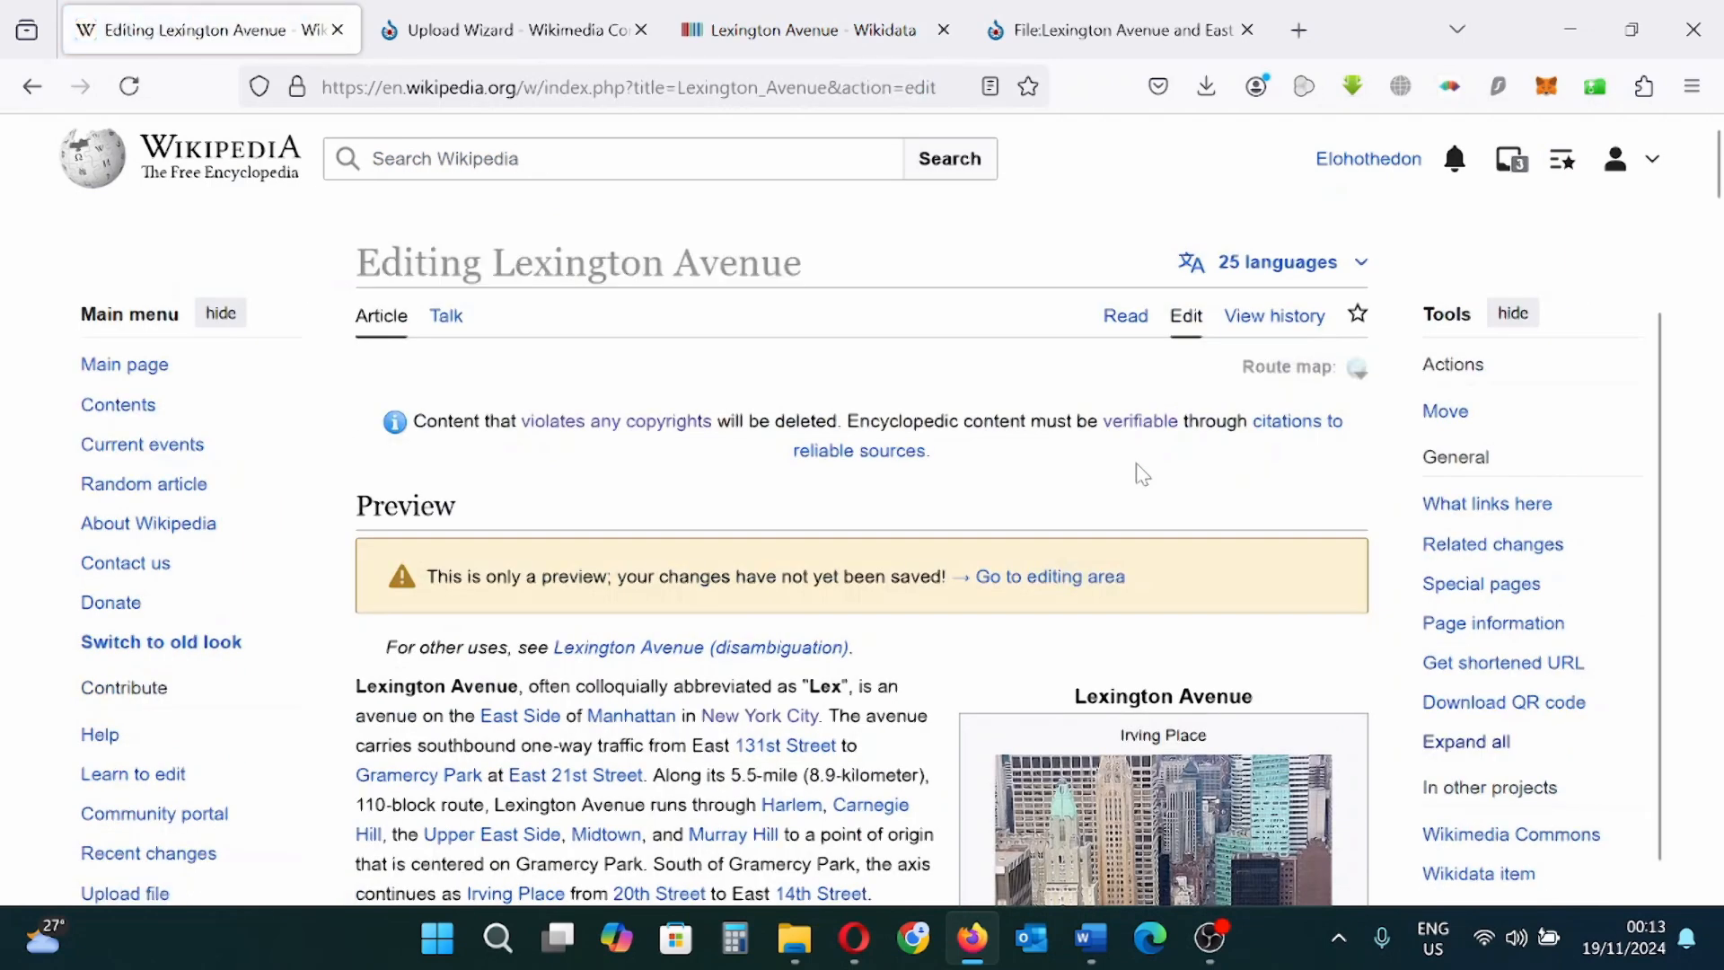
{"action": "scroll", "coordinate": [1039, 493], "scroll_direction": "down", "scroll_amount": 6}
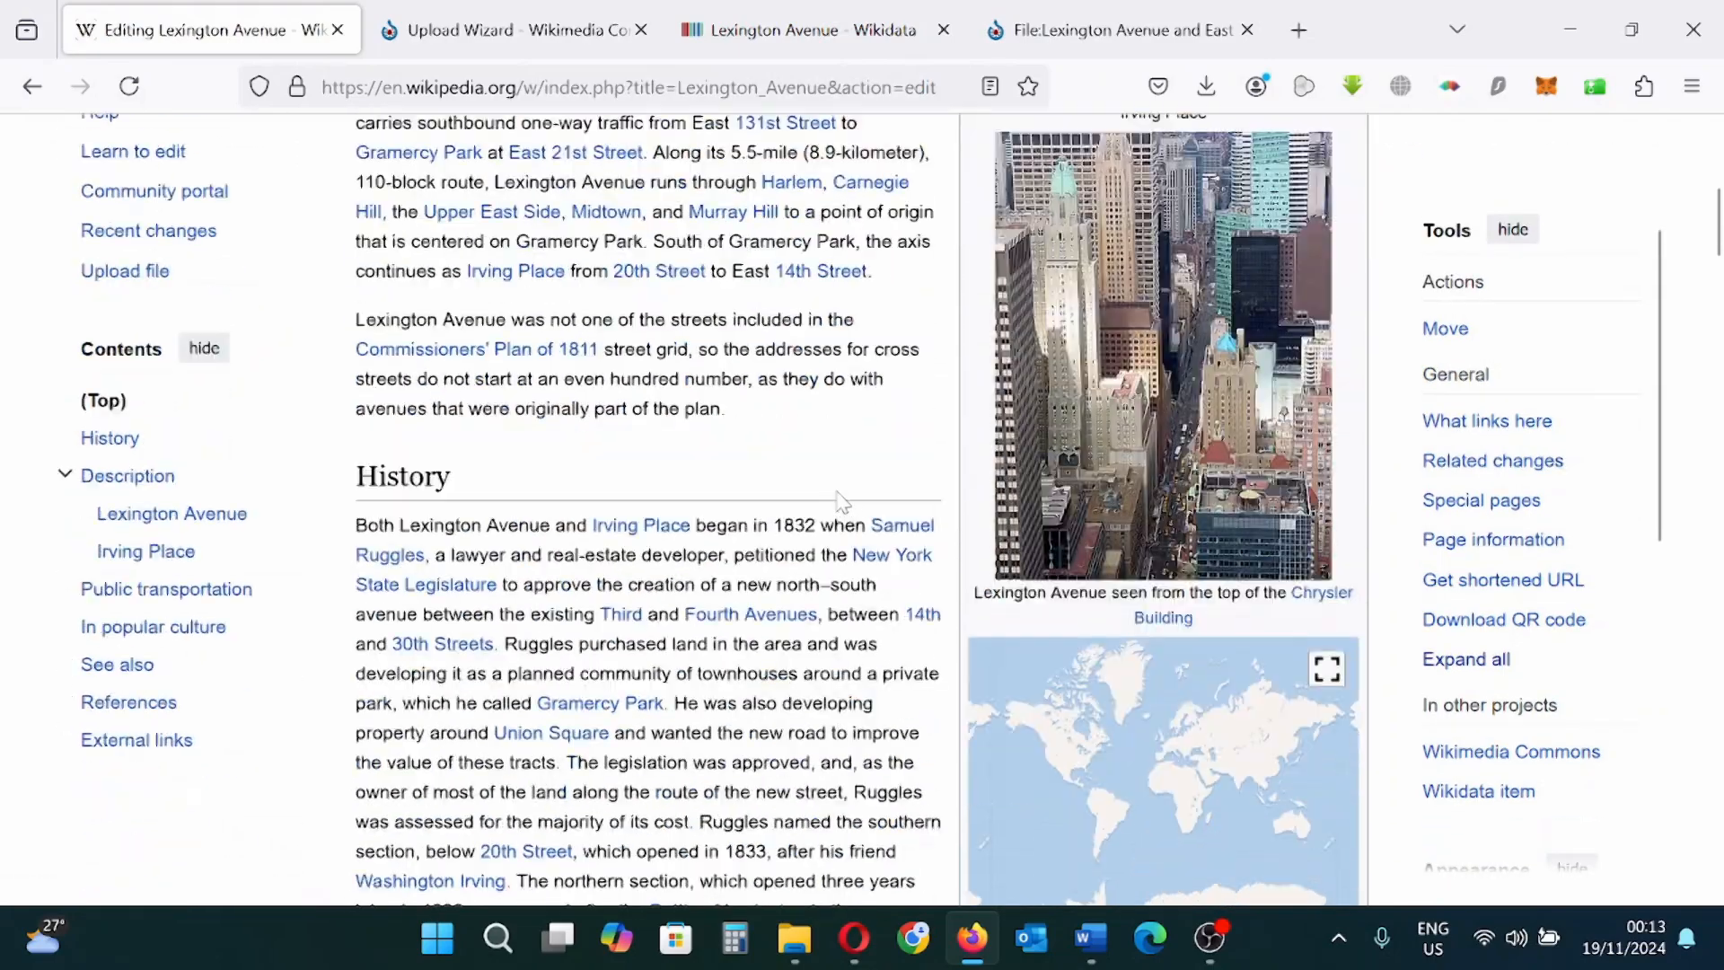
{"action": "scroll", "coordinate": [842, 501], "scroll_direction": "down", "scroll_amount": 20}
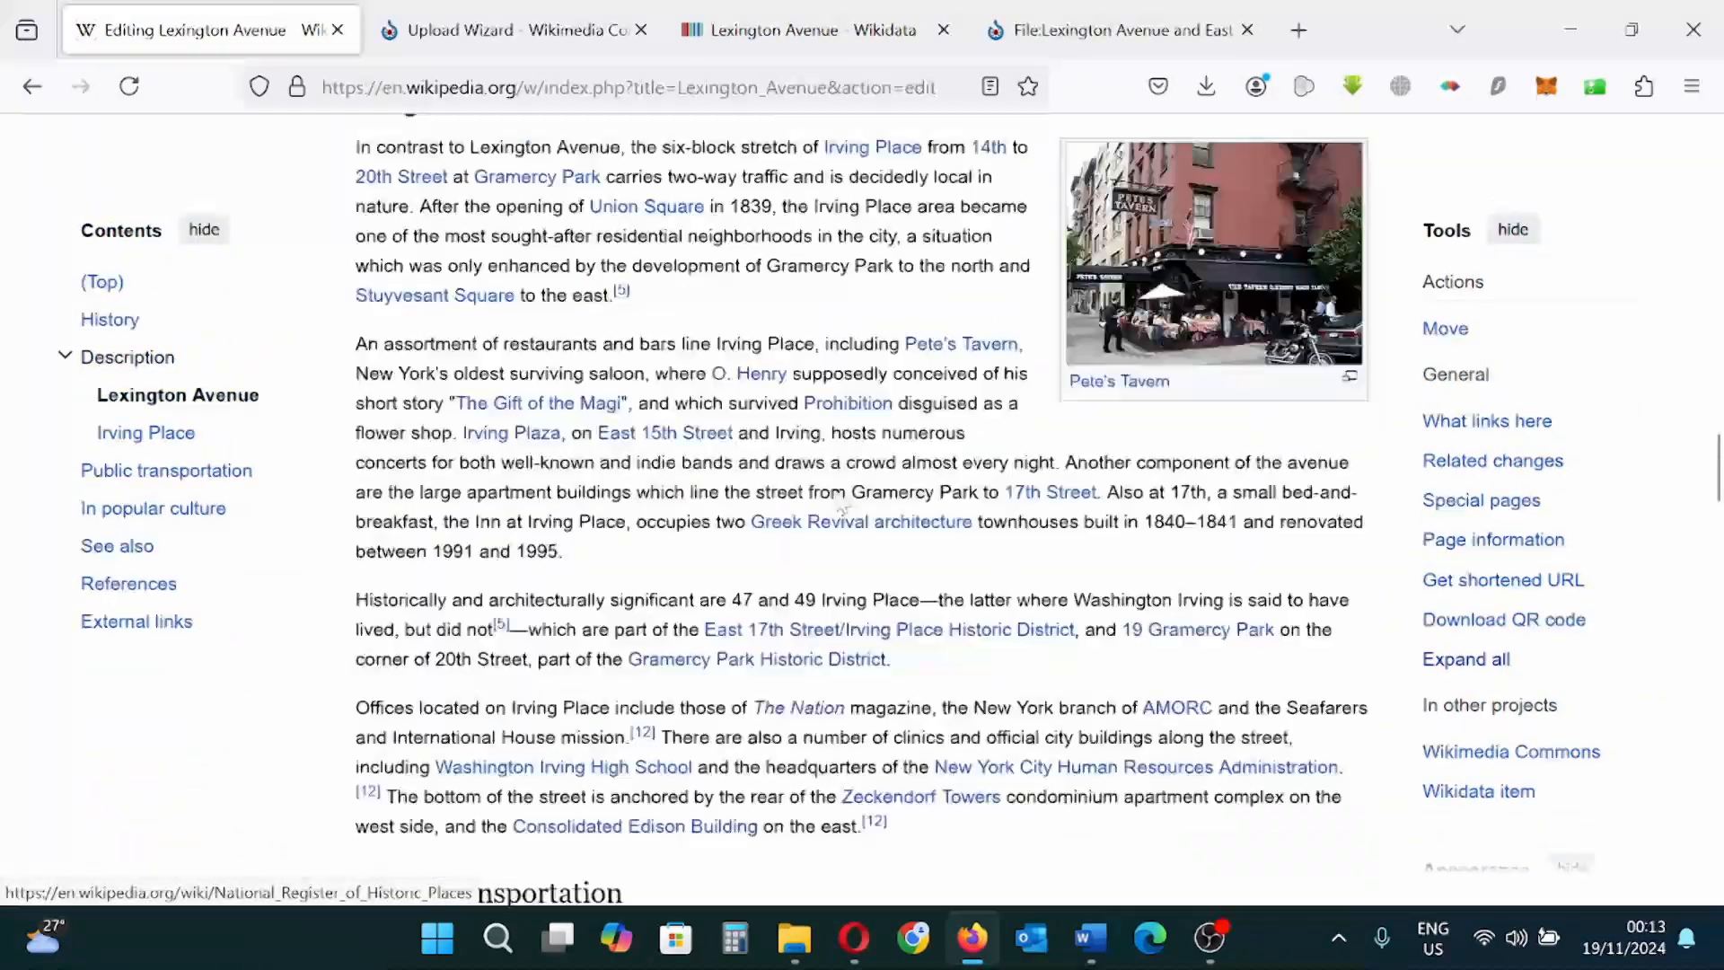
{"action": "scroll", "coordinate": [842, 507], "scroll_direction": "down", "scroll_amount": 20}
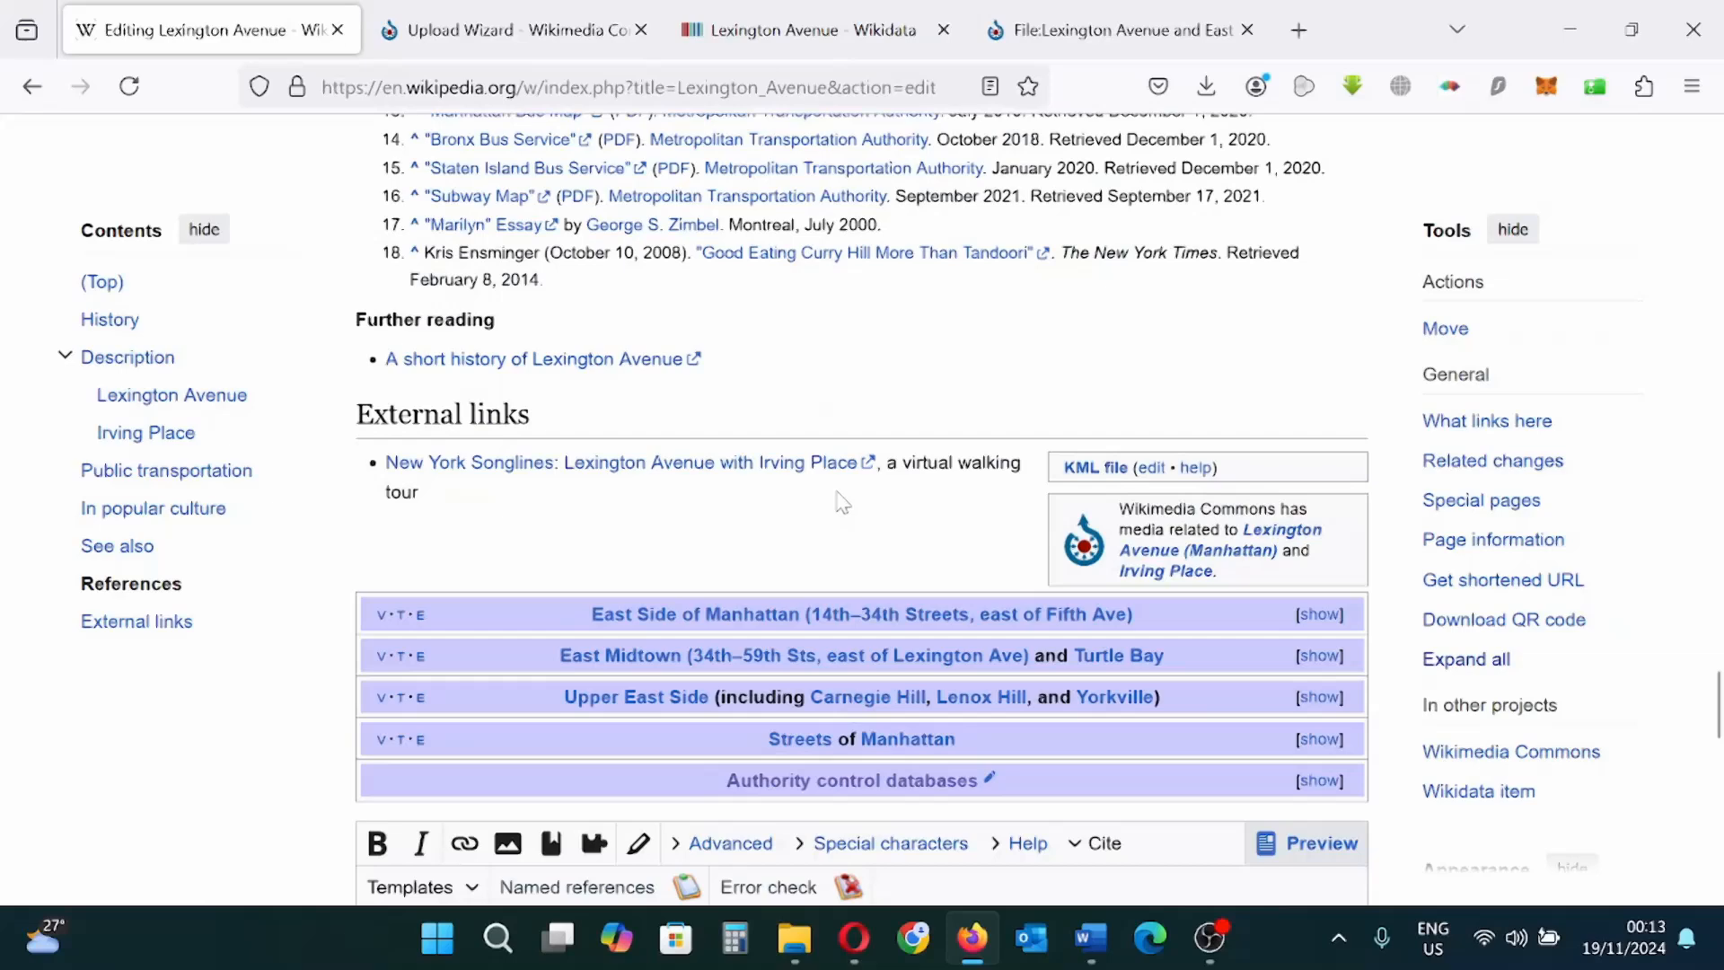
{"action": "scroll", "coordinate": [842, 501], "scroll_direction": "down", "scroll_amount": 7}
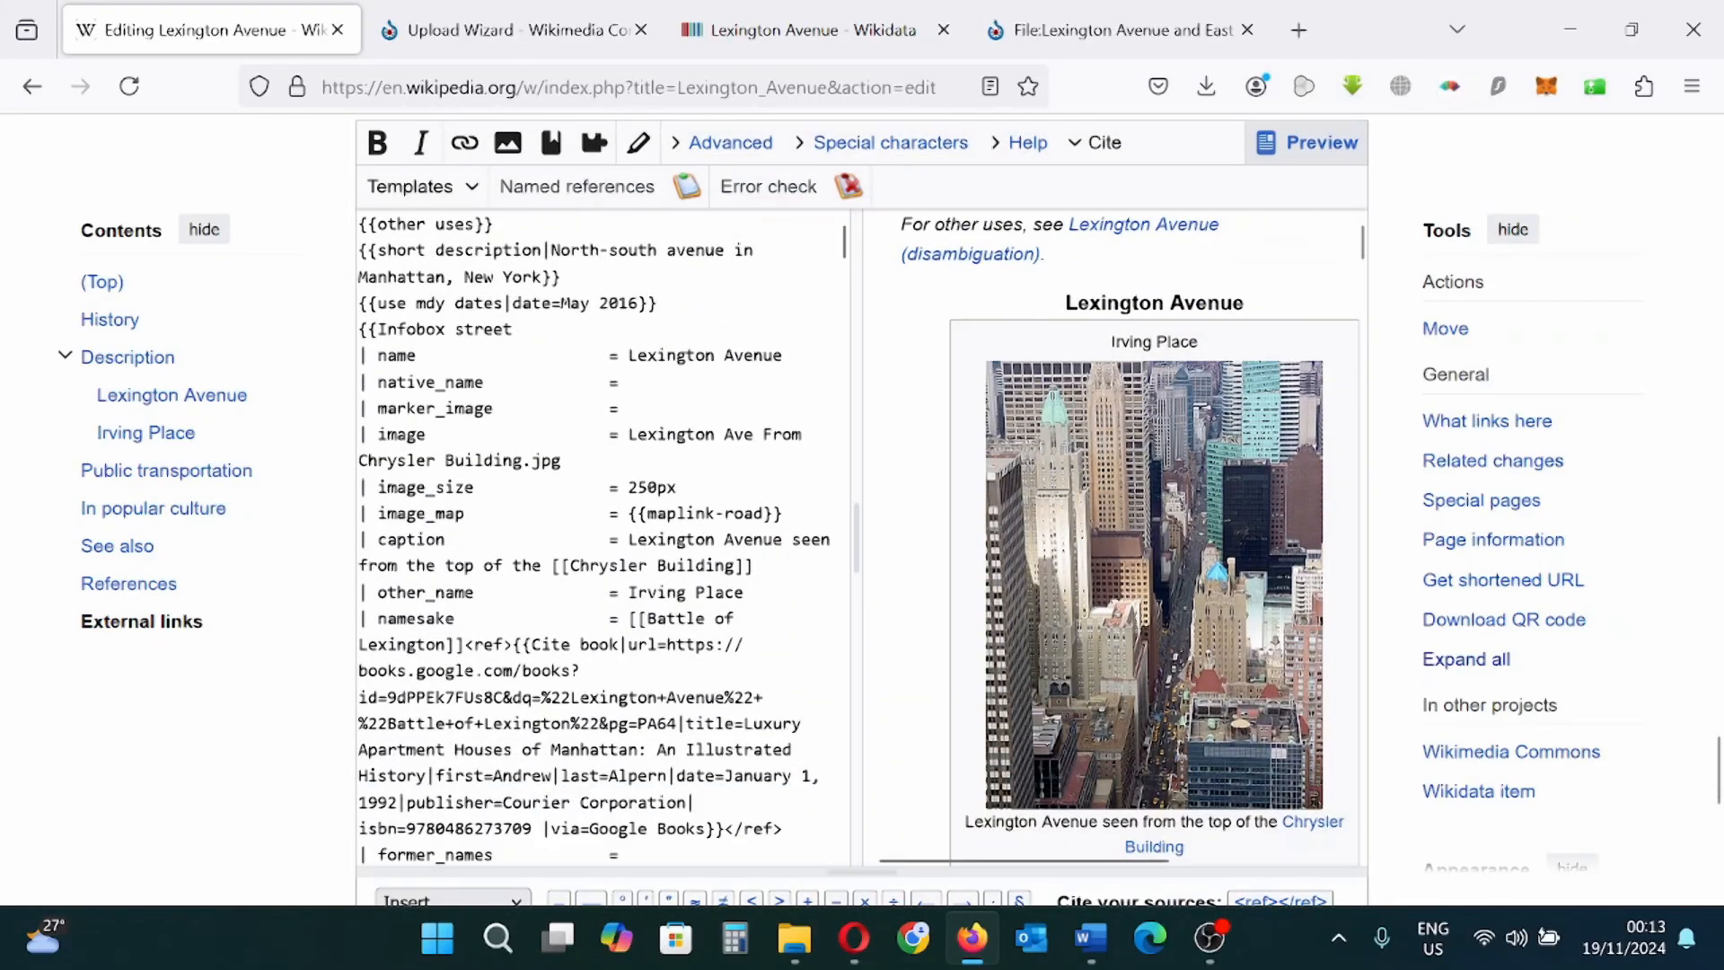
Step: Locate the Public transportation section in the article's wikitext and place the insertion point for the photo there
{"action": "scroll", "coordinate": [1274, 267], "scroll_direction": "down", "scroll_amount": 4}
{"action": "scroll", "coordinate": [600, 539], "scroll_direction": "down", "scroll_amount": 20}
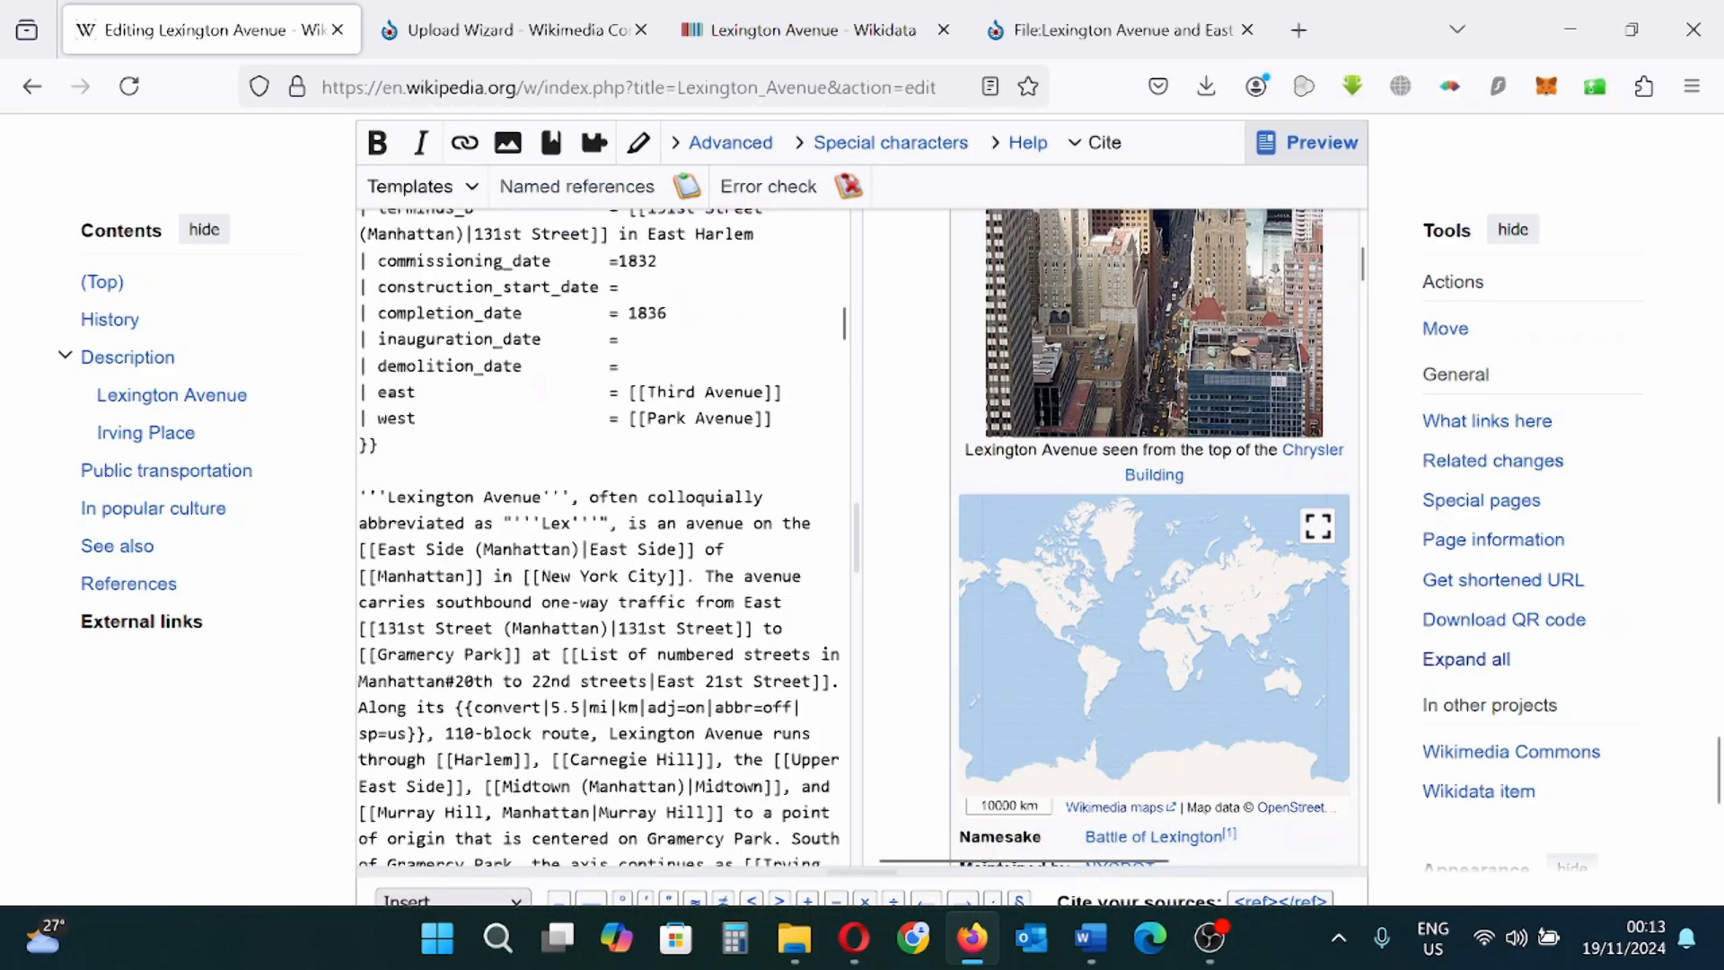
{"action": "scroll", "coordinate": [845, 406], "scroll_direction": "down", "scroll_amount": 20}
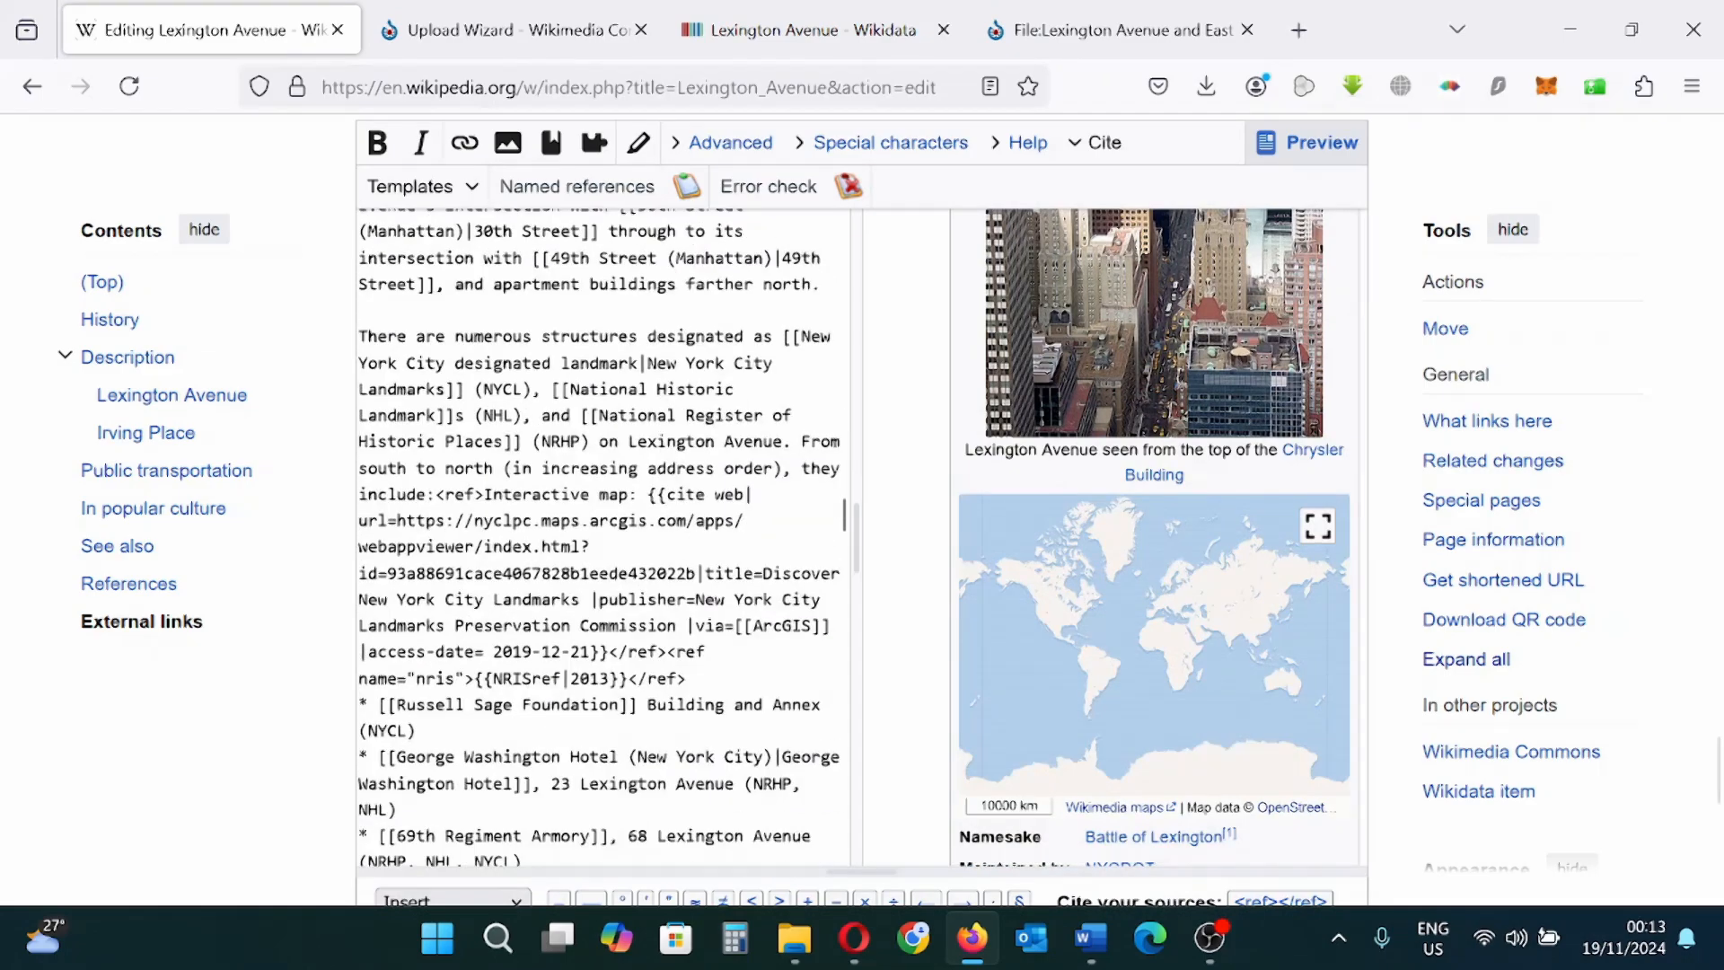
{"action": "scroll", "coordinate": [845, 597], "scroll_direction": "down", "scroll_amount": 20}
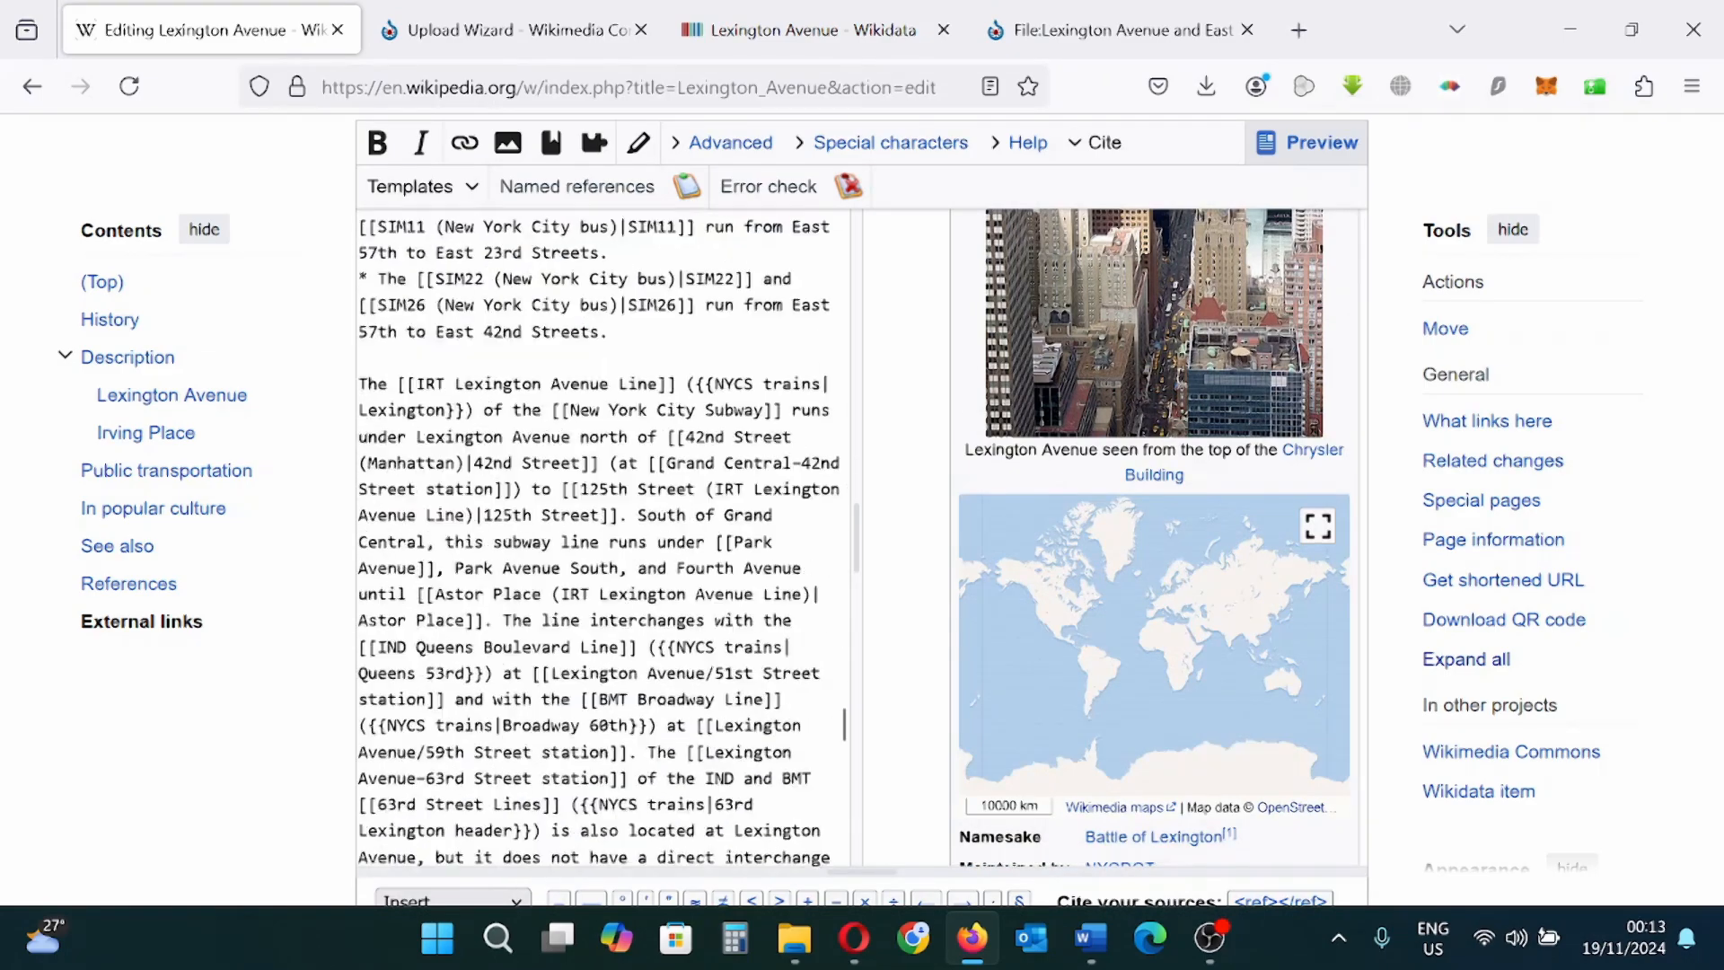
{"action": "scroll", "coordinate": [844, 807], "scroll_direction": "down", "scroll_amount": 5}
{"action": "scroll", "coordinate": [844, 763], "scroll_direction": "up", "scroll_amount": 20}
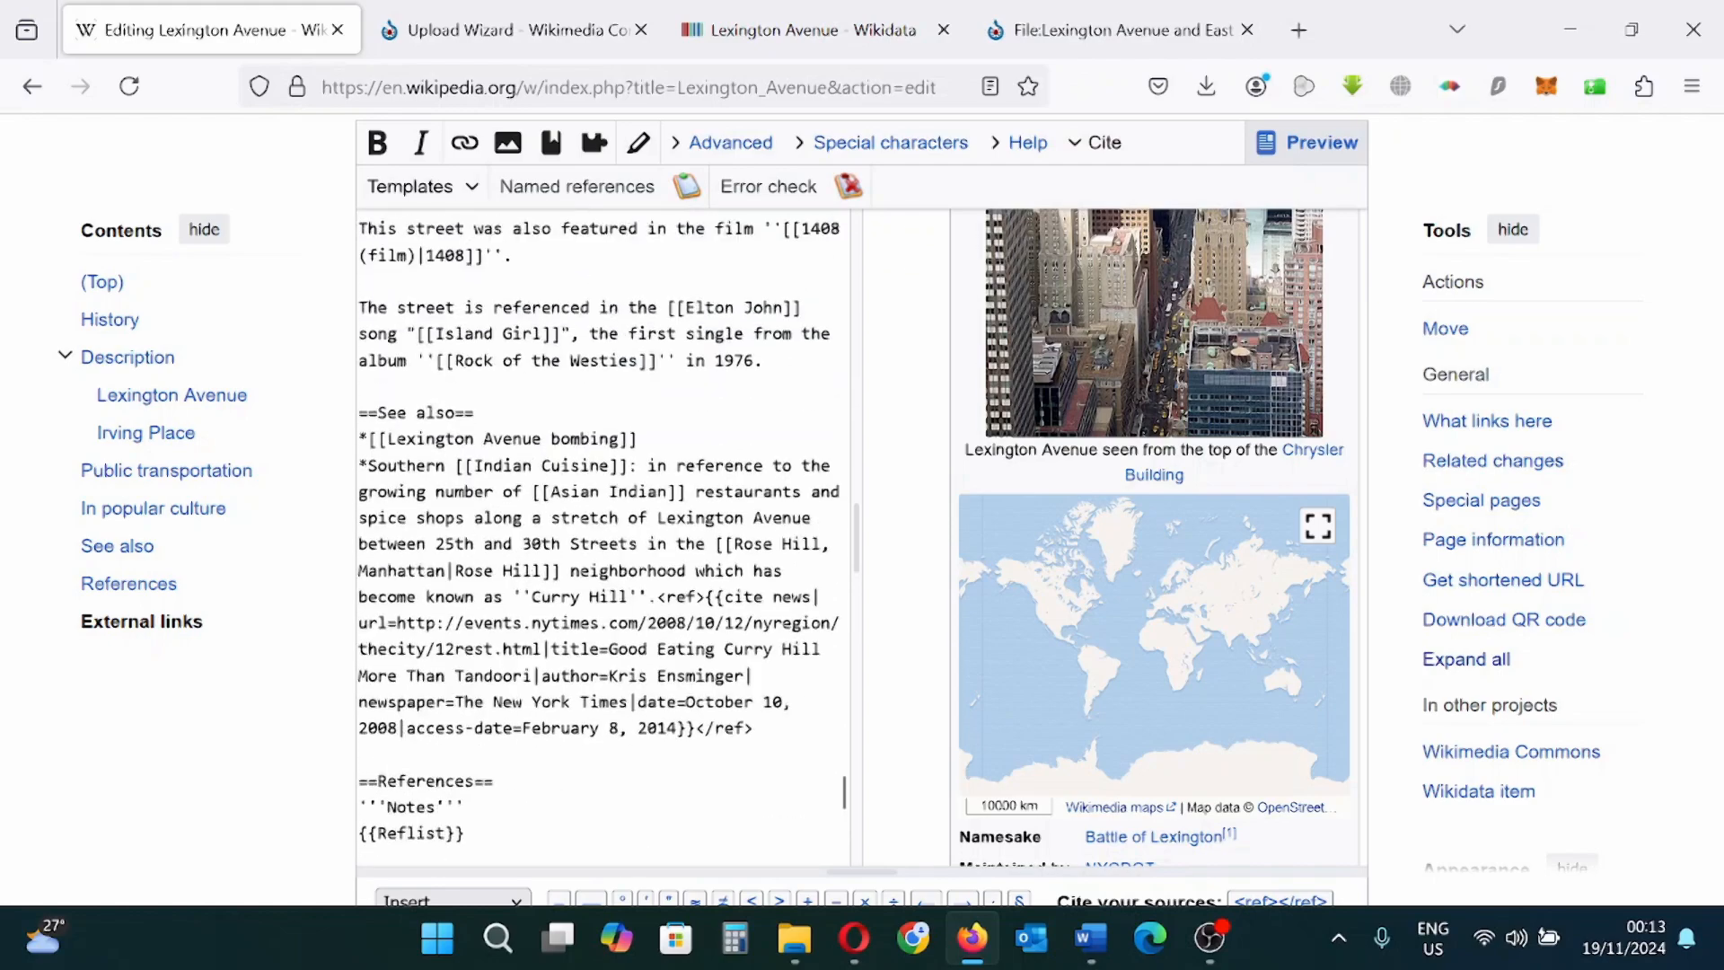
{"action": "scroll", "coordinate": [845, 714], "scroll_direction": "up", "scroll_amount": 10}
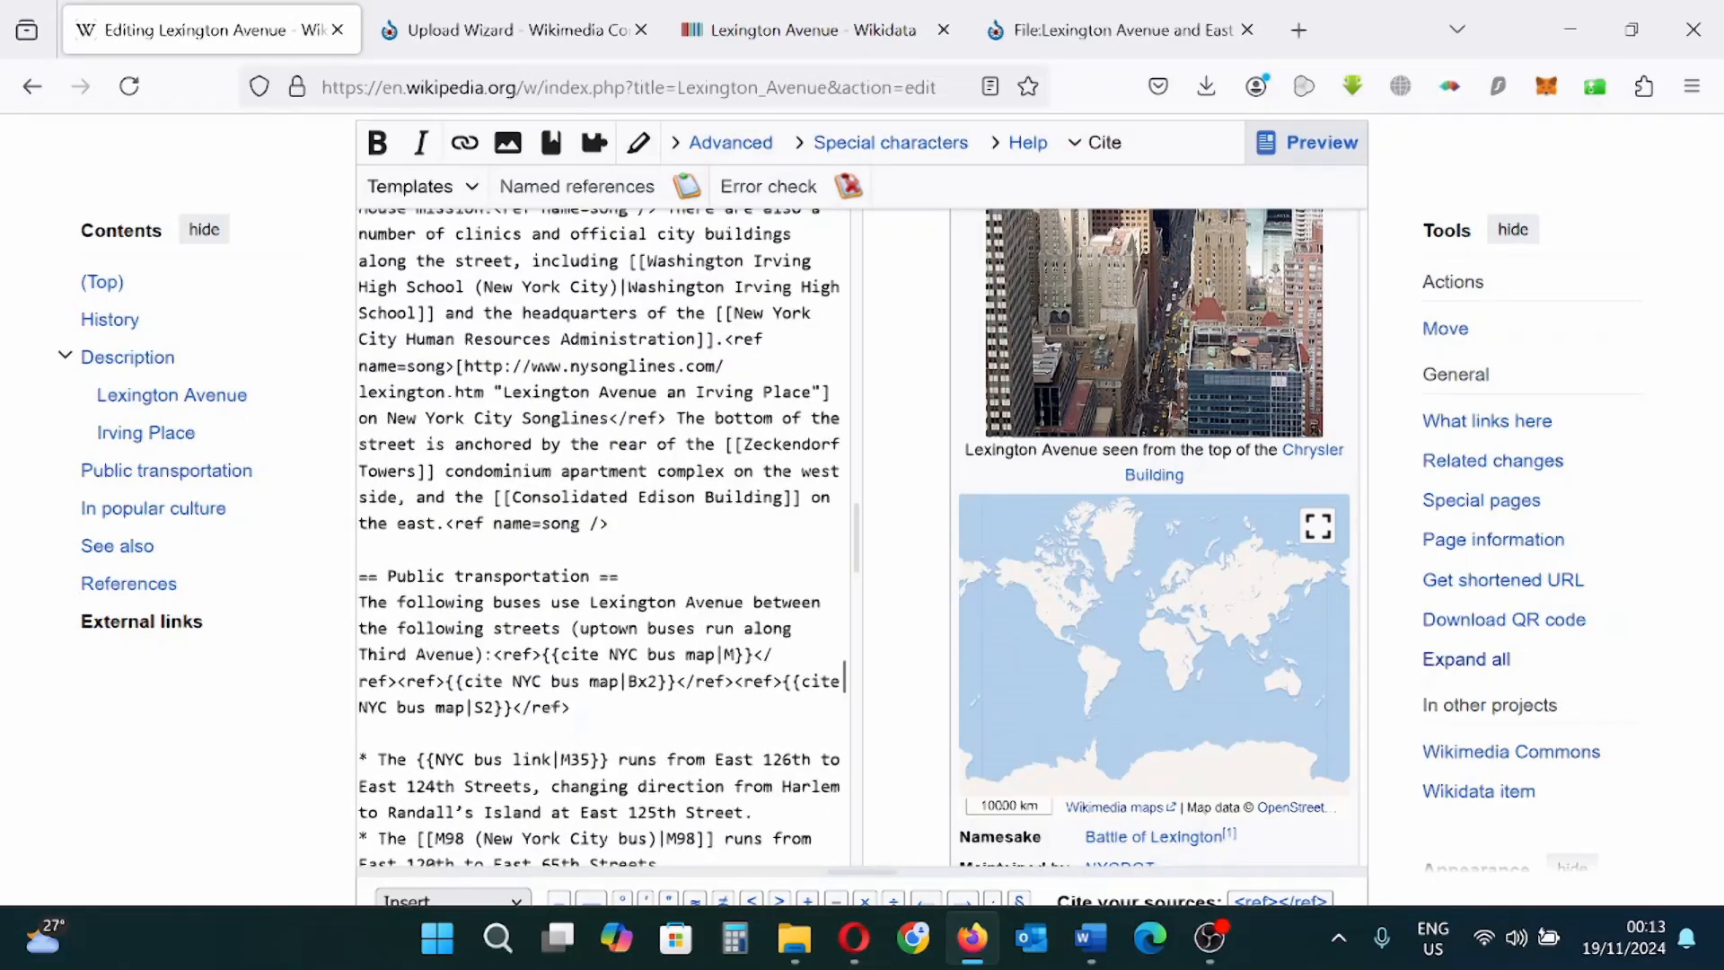
{"action": "left_click", "coordinate": [476, 189]}
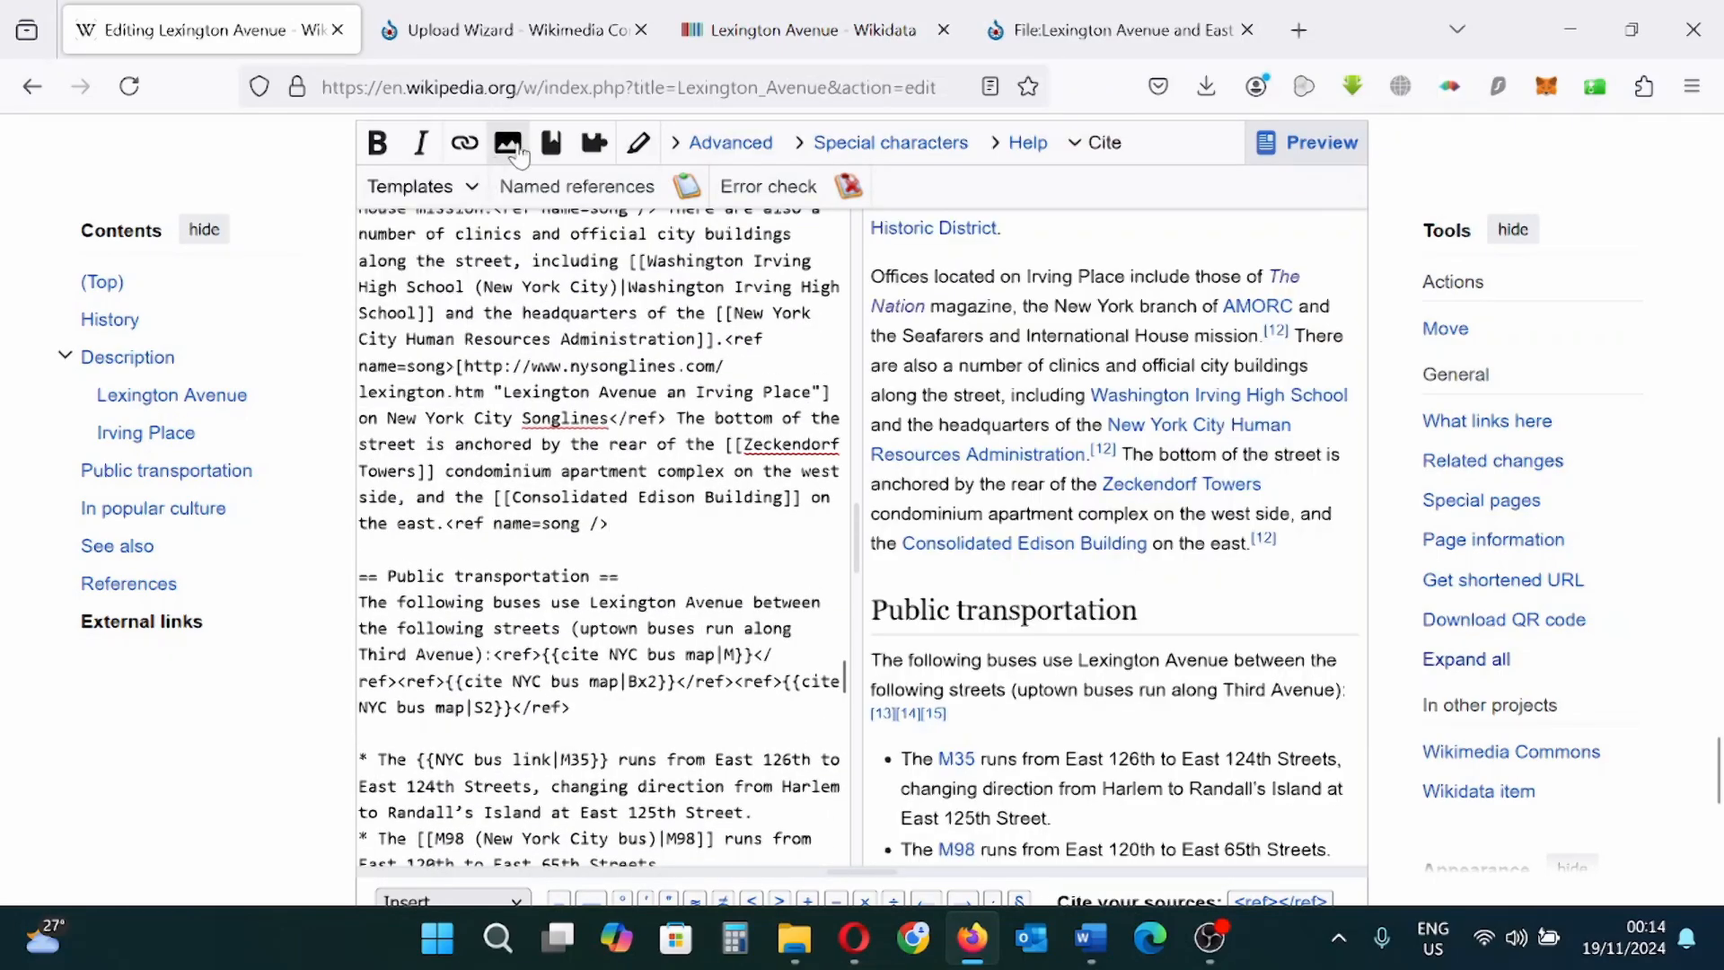
Step: Start inserting an image file and set its filename to Lexington Avenue and East 42nd Street.jpg, copied from its Commons page
{"action": "left_click", "coordinate": [508, 144]}
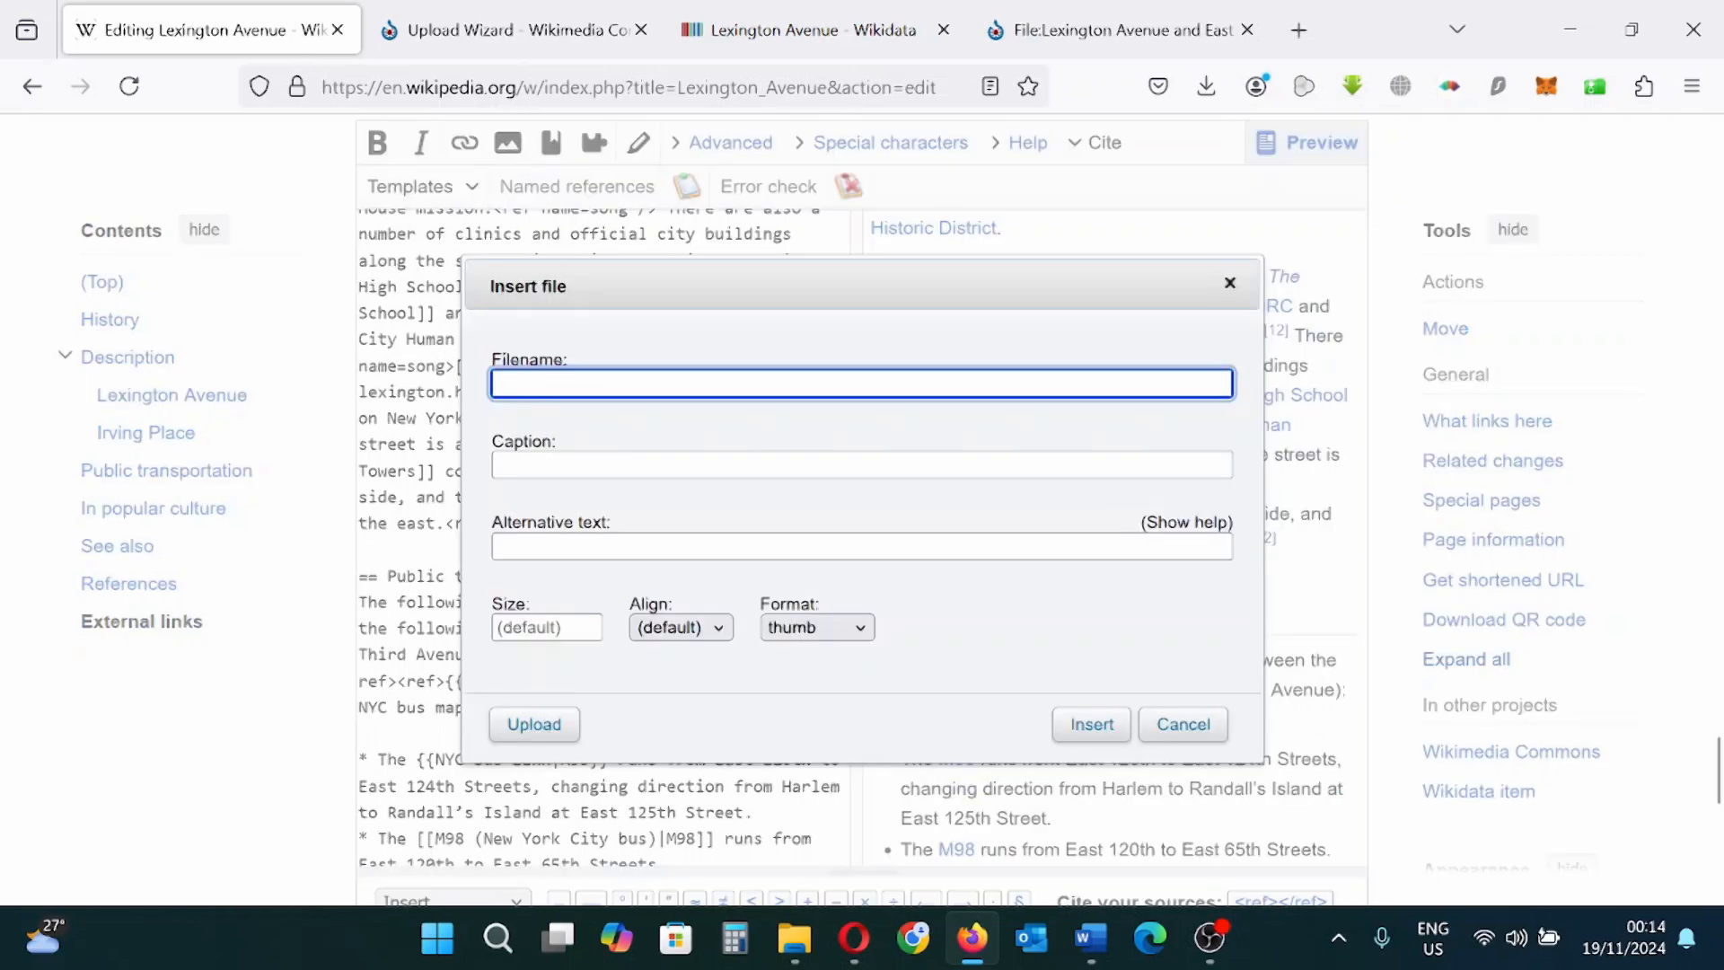
{"action": "type", "text": "https://commons.wikimedia.org/wiki/File:Lexington_Avenue_and_East_42nd_Street.jpg"}
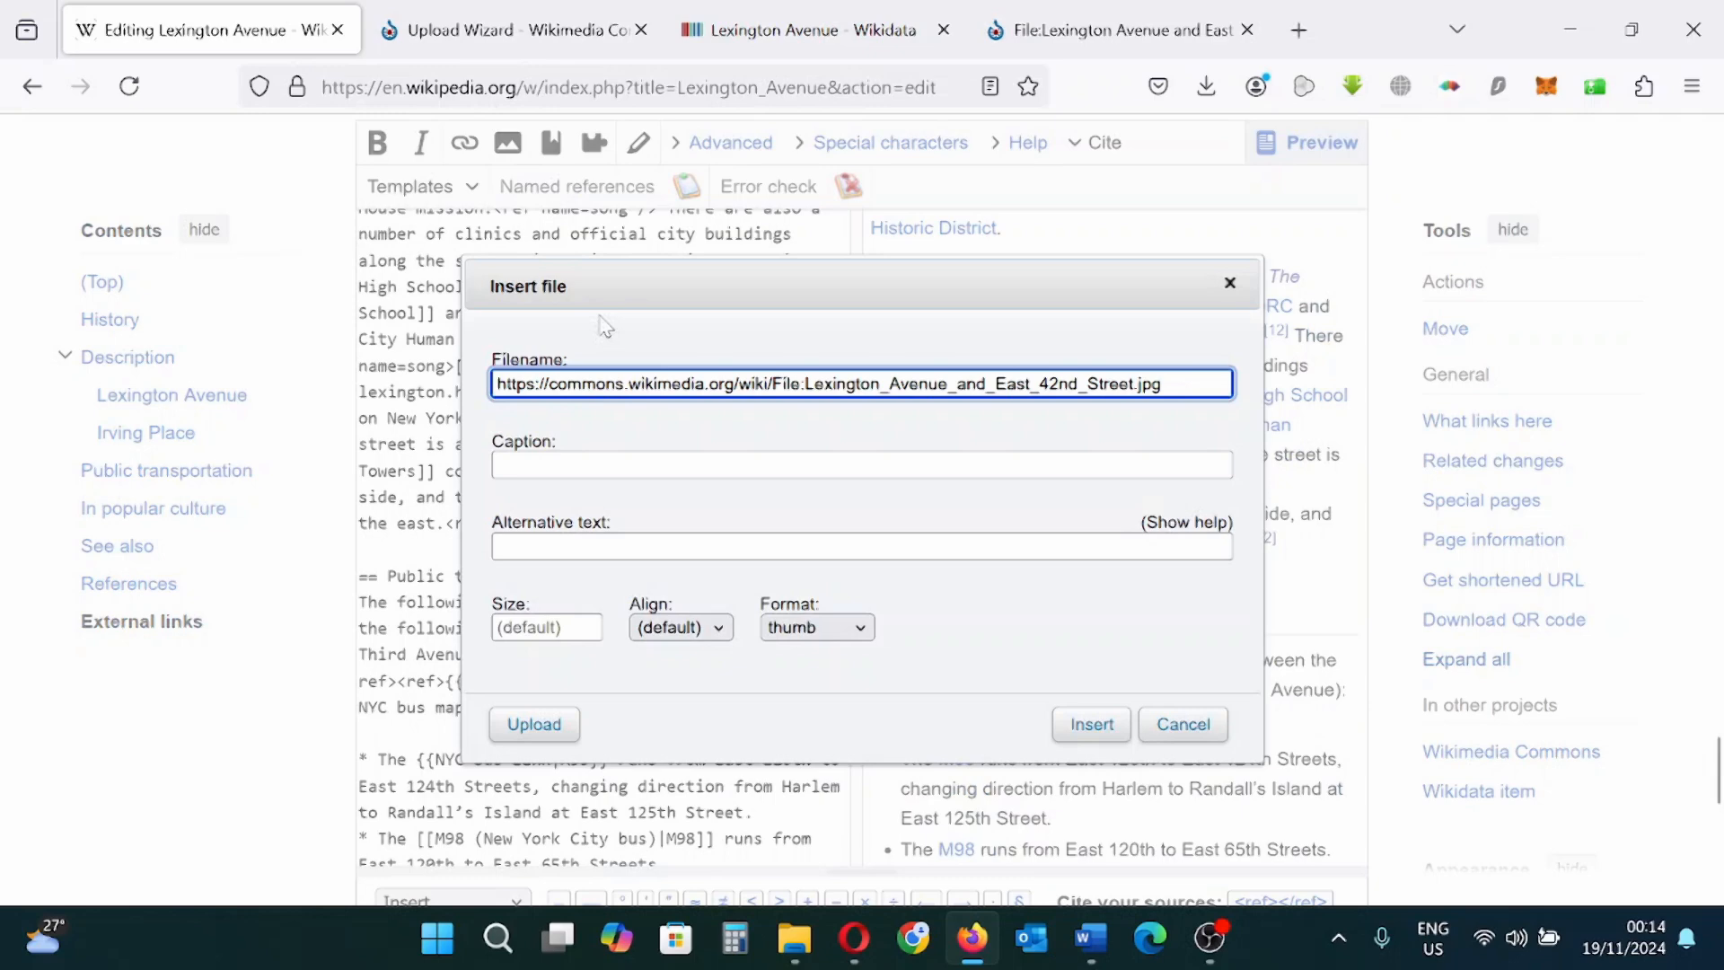
{"action": "left_click", "coordinate": [1114, 30]}
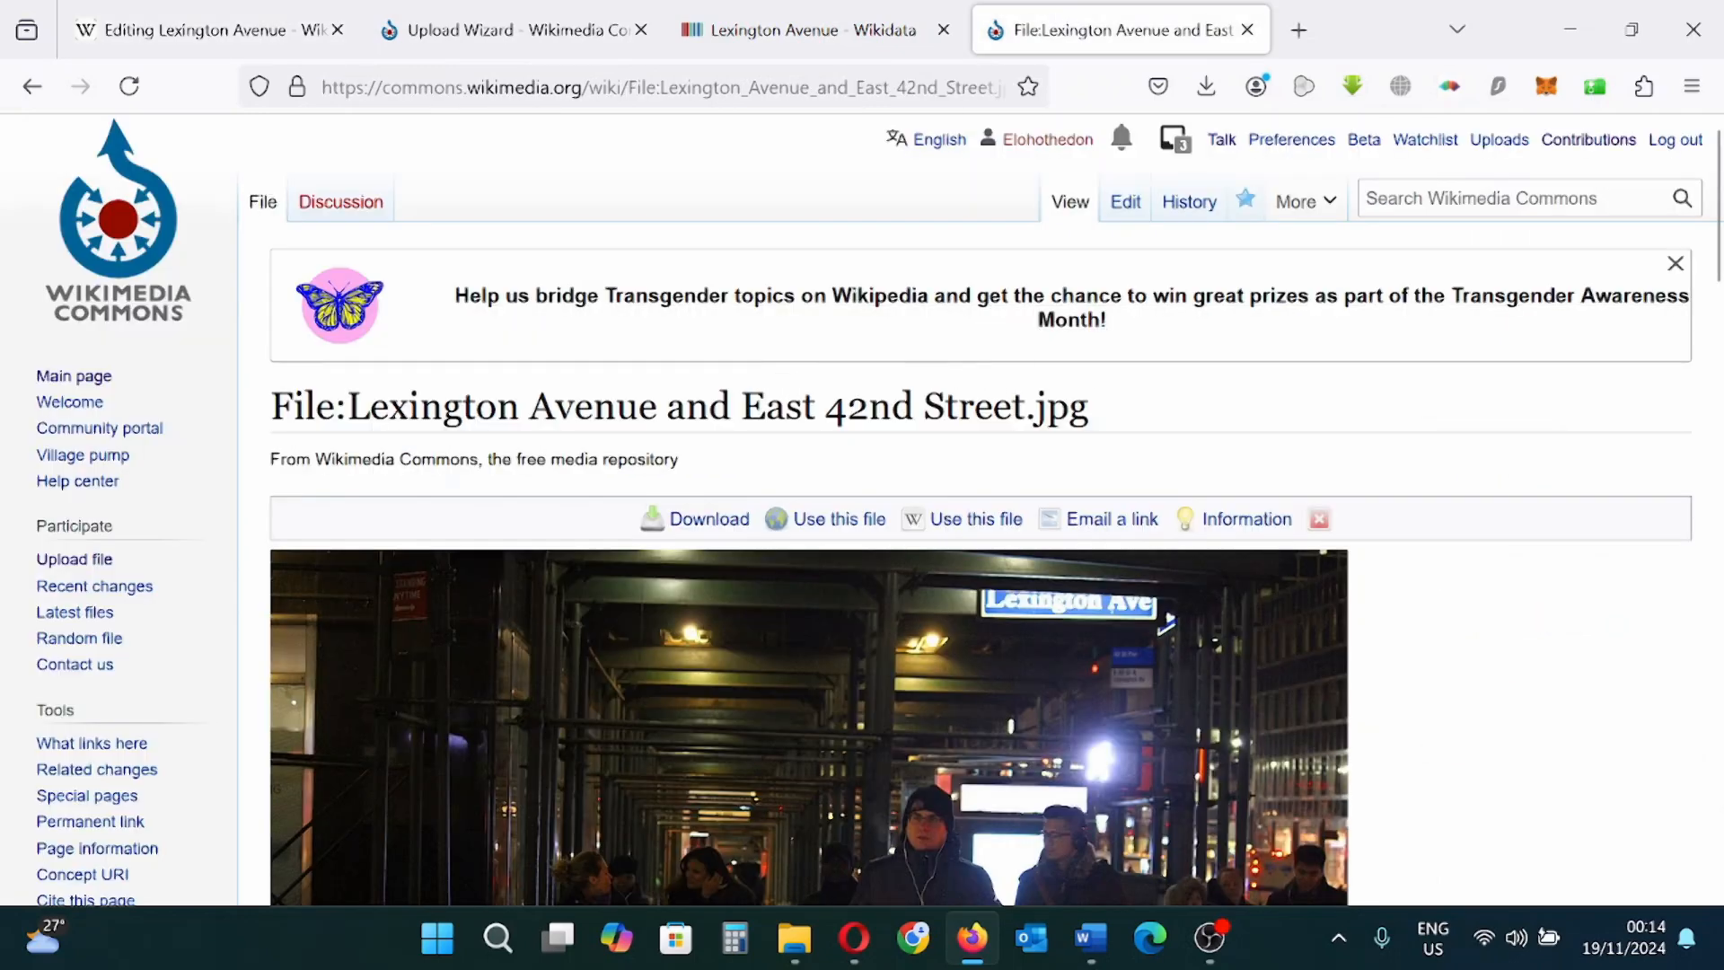
{"action": "left_click_drag", "start_coordinate": [1090, 407], "coordinate": [347, 407]}
{"action": "key", "text": "ctrl+c"}
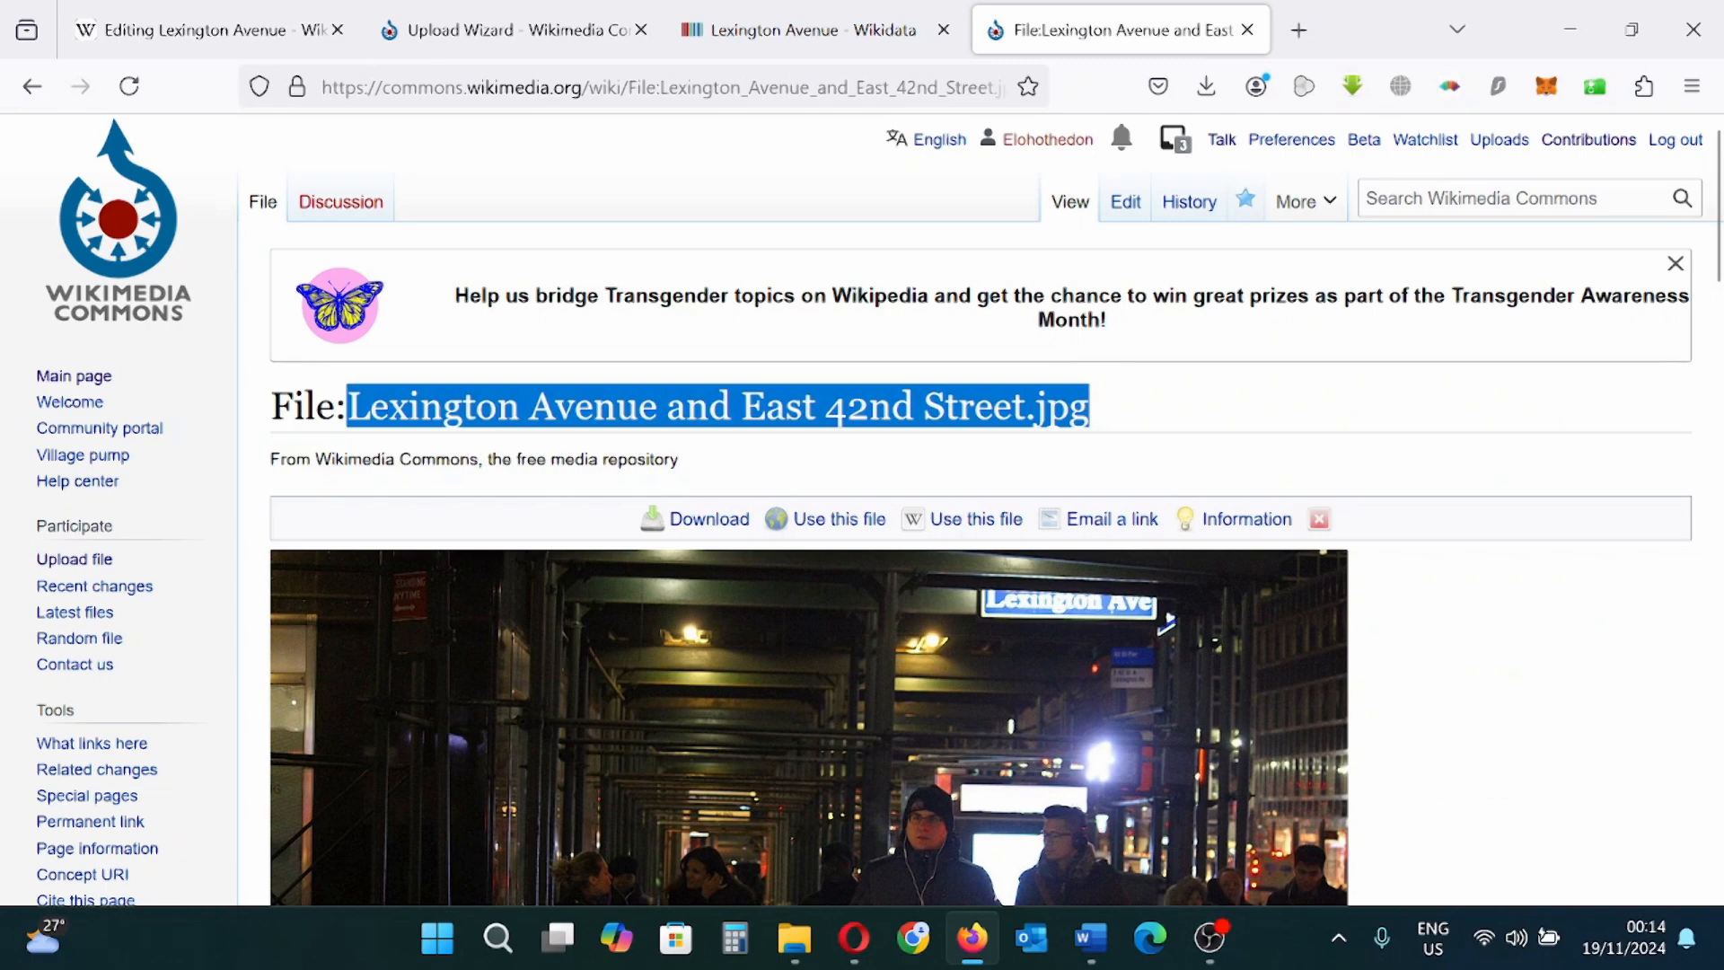
{"action": "left_click", "coordinate": [288, 23]}
{"action": "key", "text": "ctrl+a"}
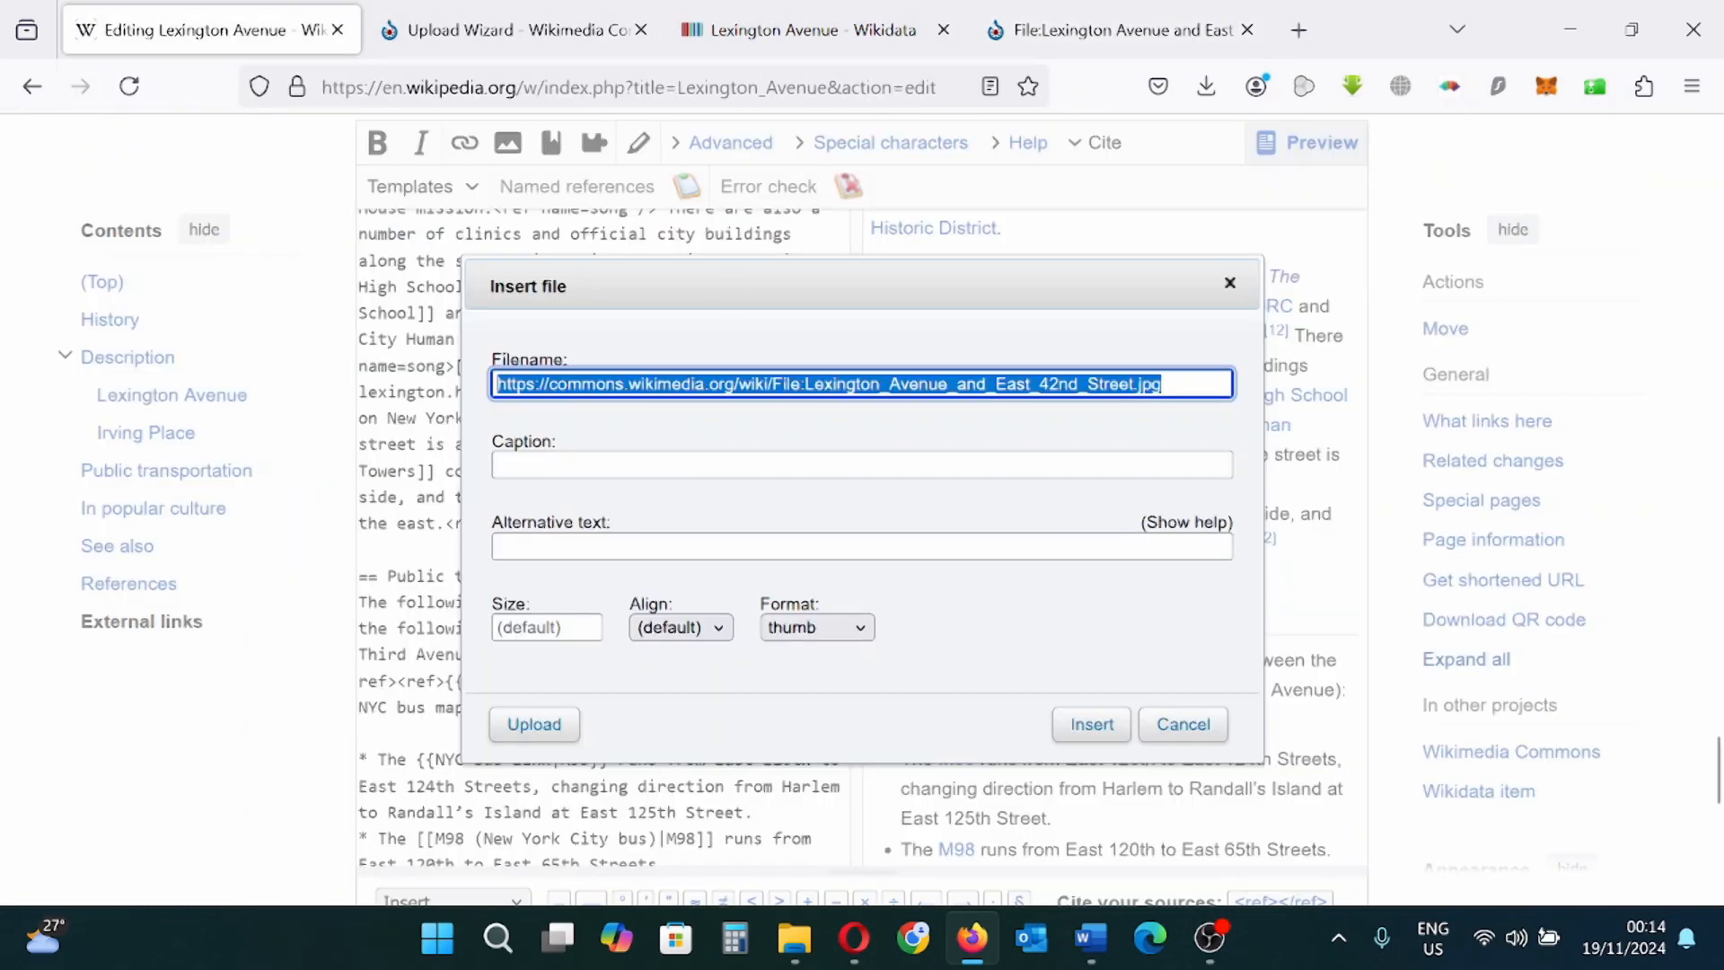
{"action": "key", "text": "ctrl+v"}
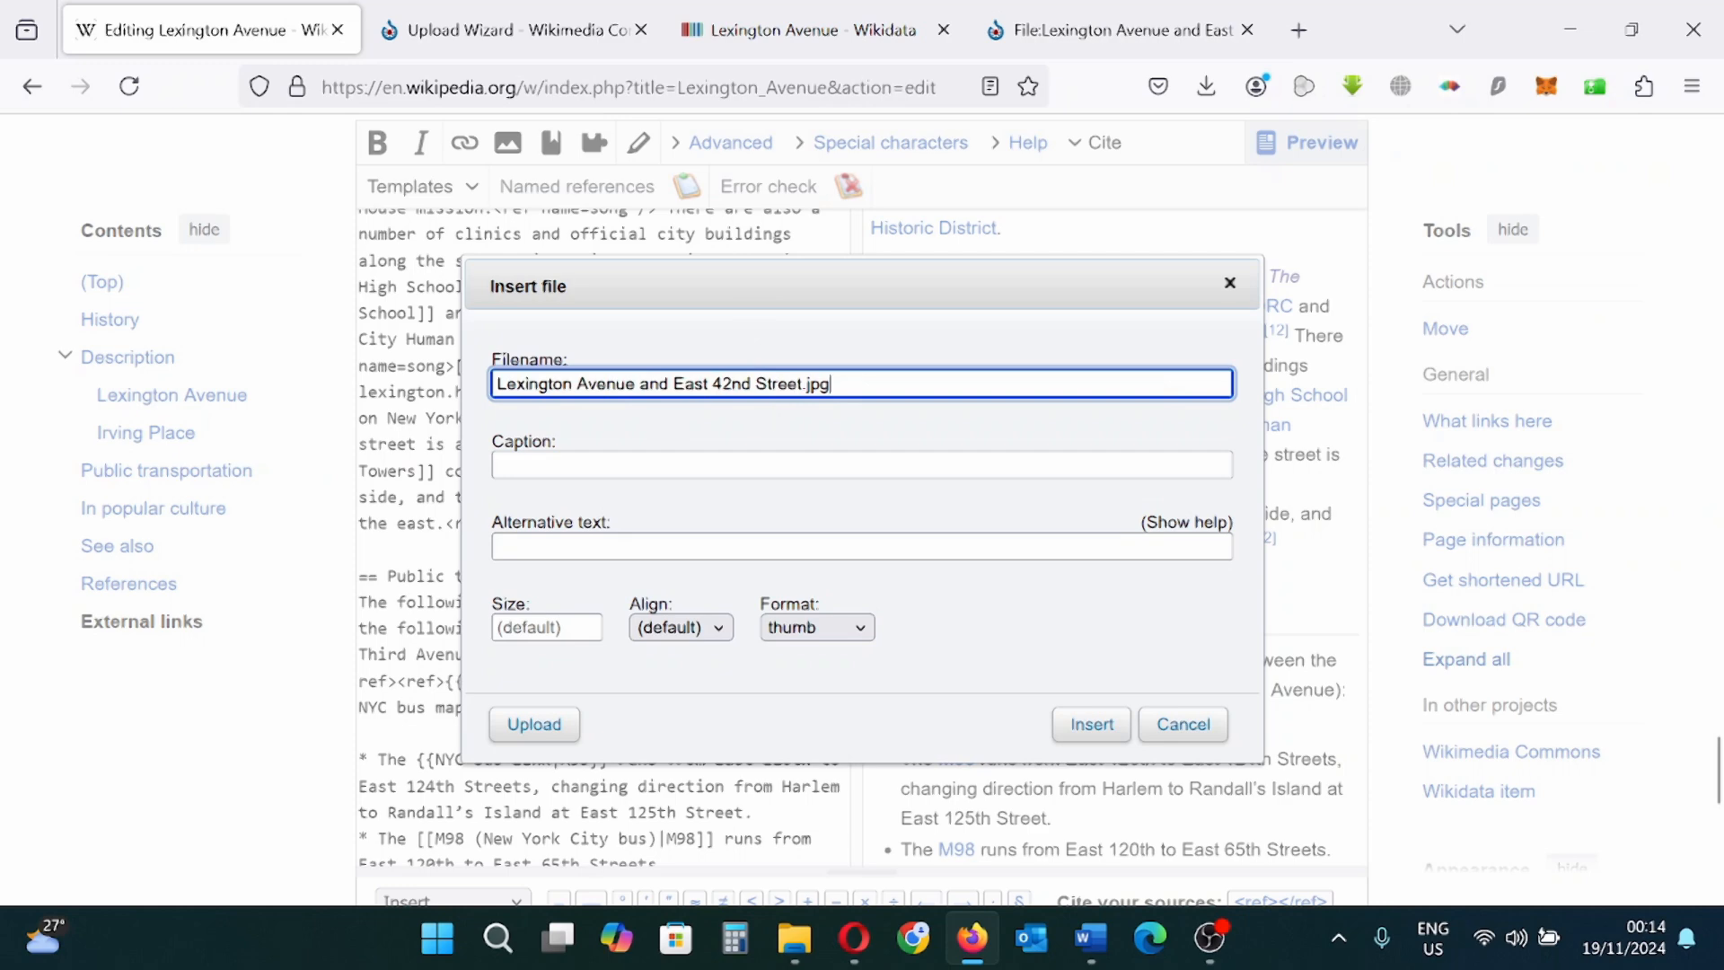
Step: Select the file name in the title of the photo's Commons page again and return to the article editor
{"action": "left_click", "coordinate": [1098, 31]}
{"action": "left_click", "coordinate": [1113, 429]}
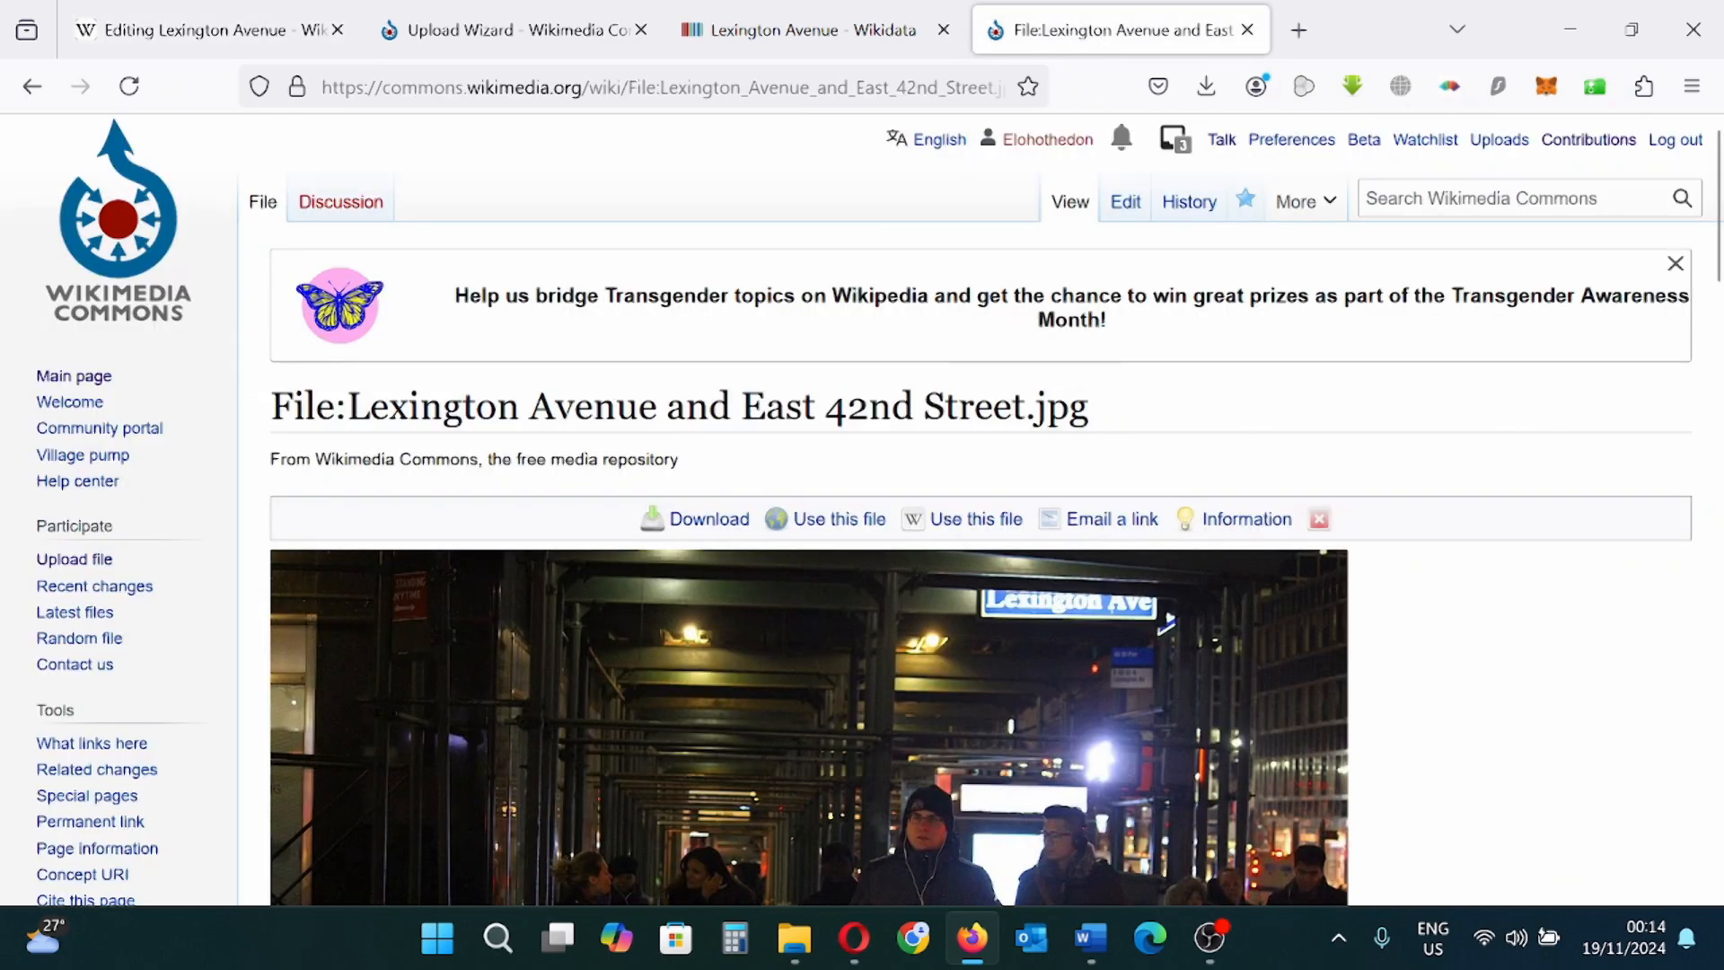
{"action": "left_click_drag", "start_coordinate": [1089, 409], "coordinate": [347, 409]}
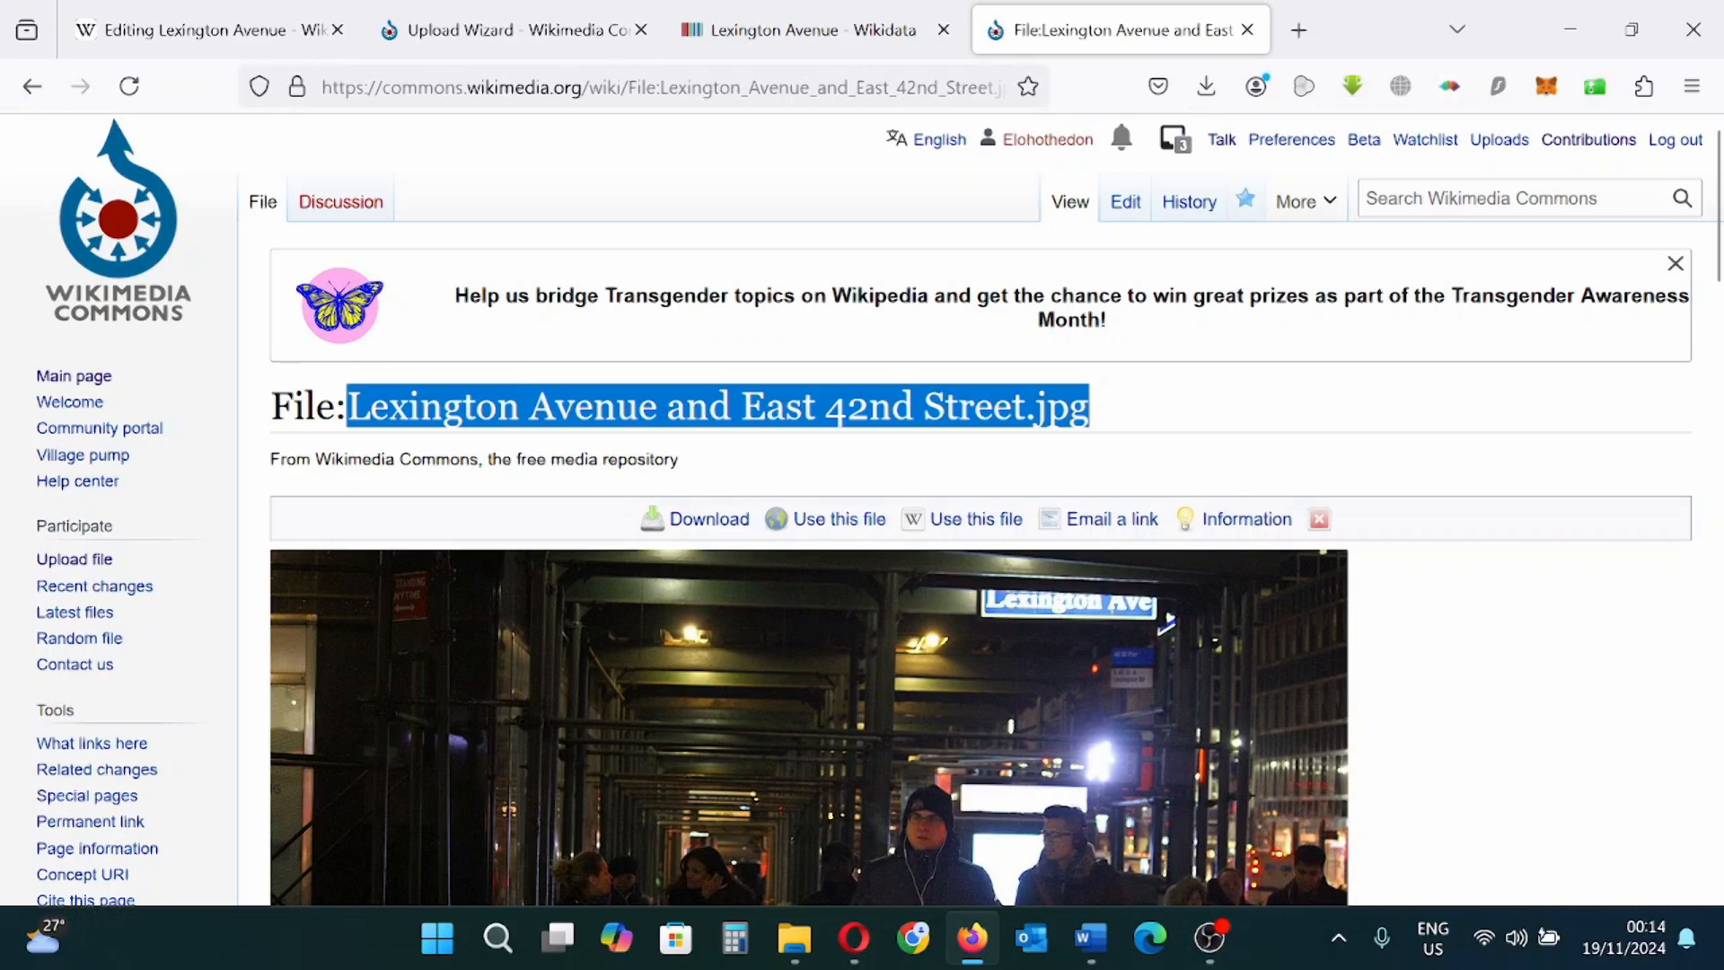
{"action": "left_click", "coordinate": [238, 31]}
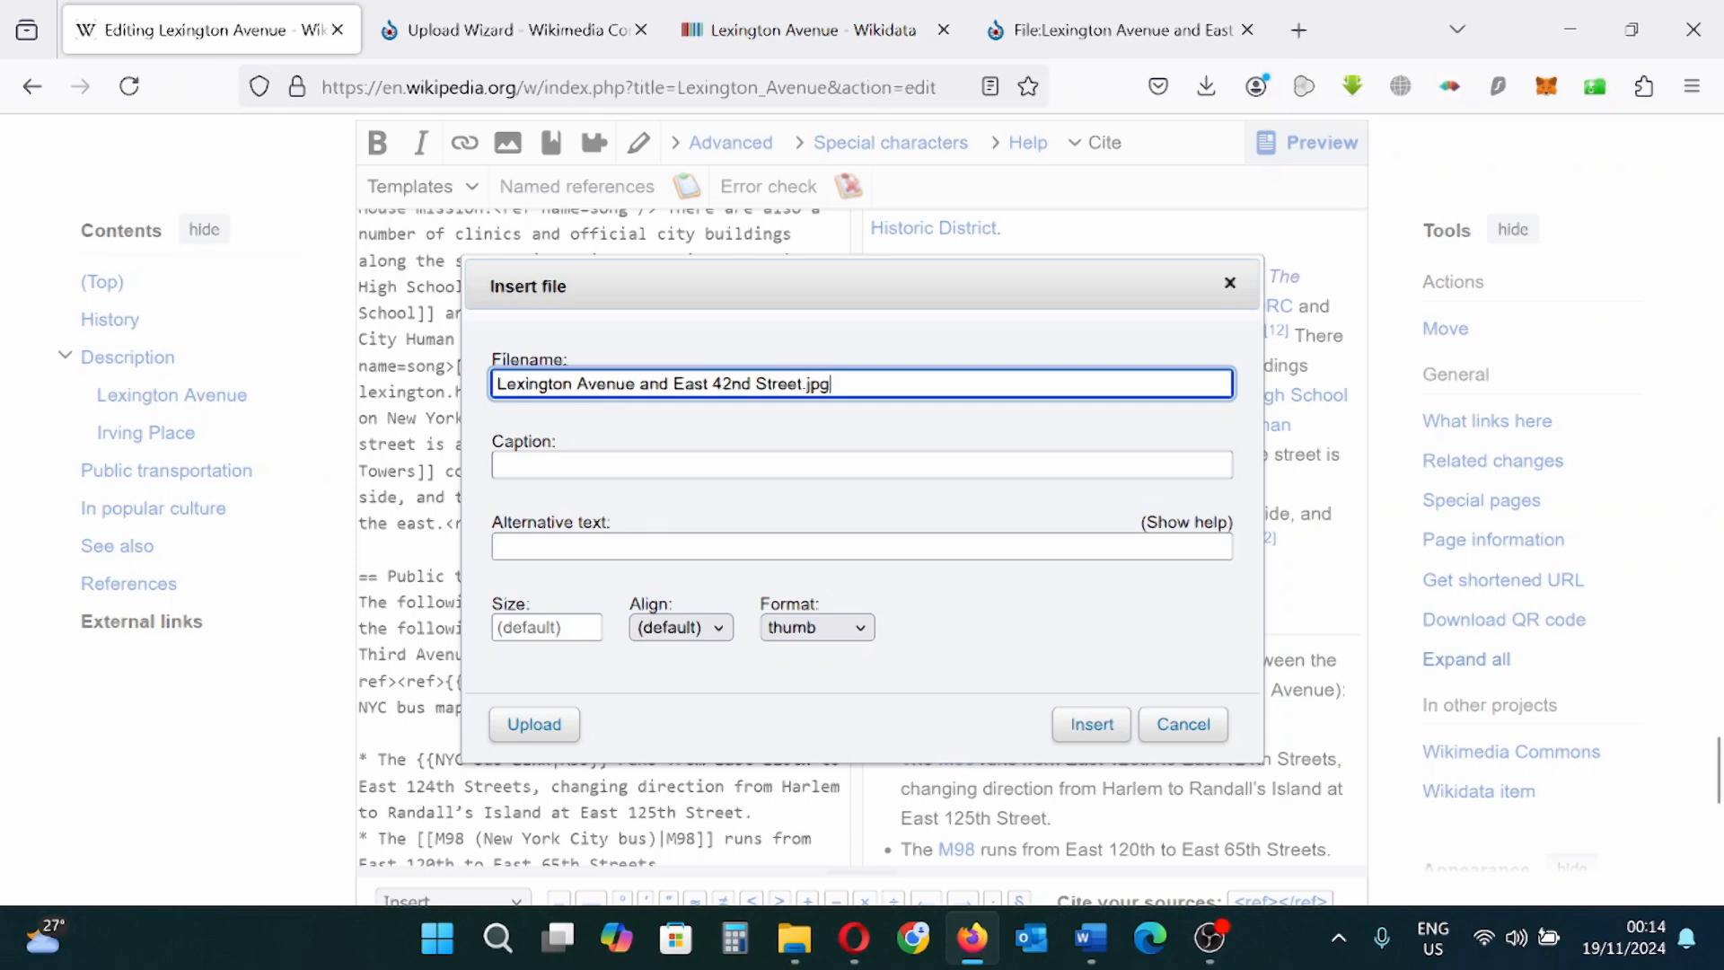
Step: Check the photo's date on its Commons page and set the image caption to "Lexington Avenue. 6 January 2017"
{"action": "left_click", "coordinate": [659, 462]}
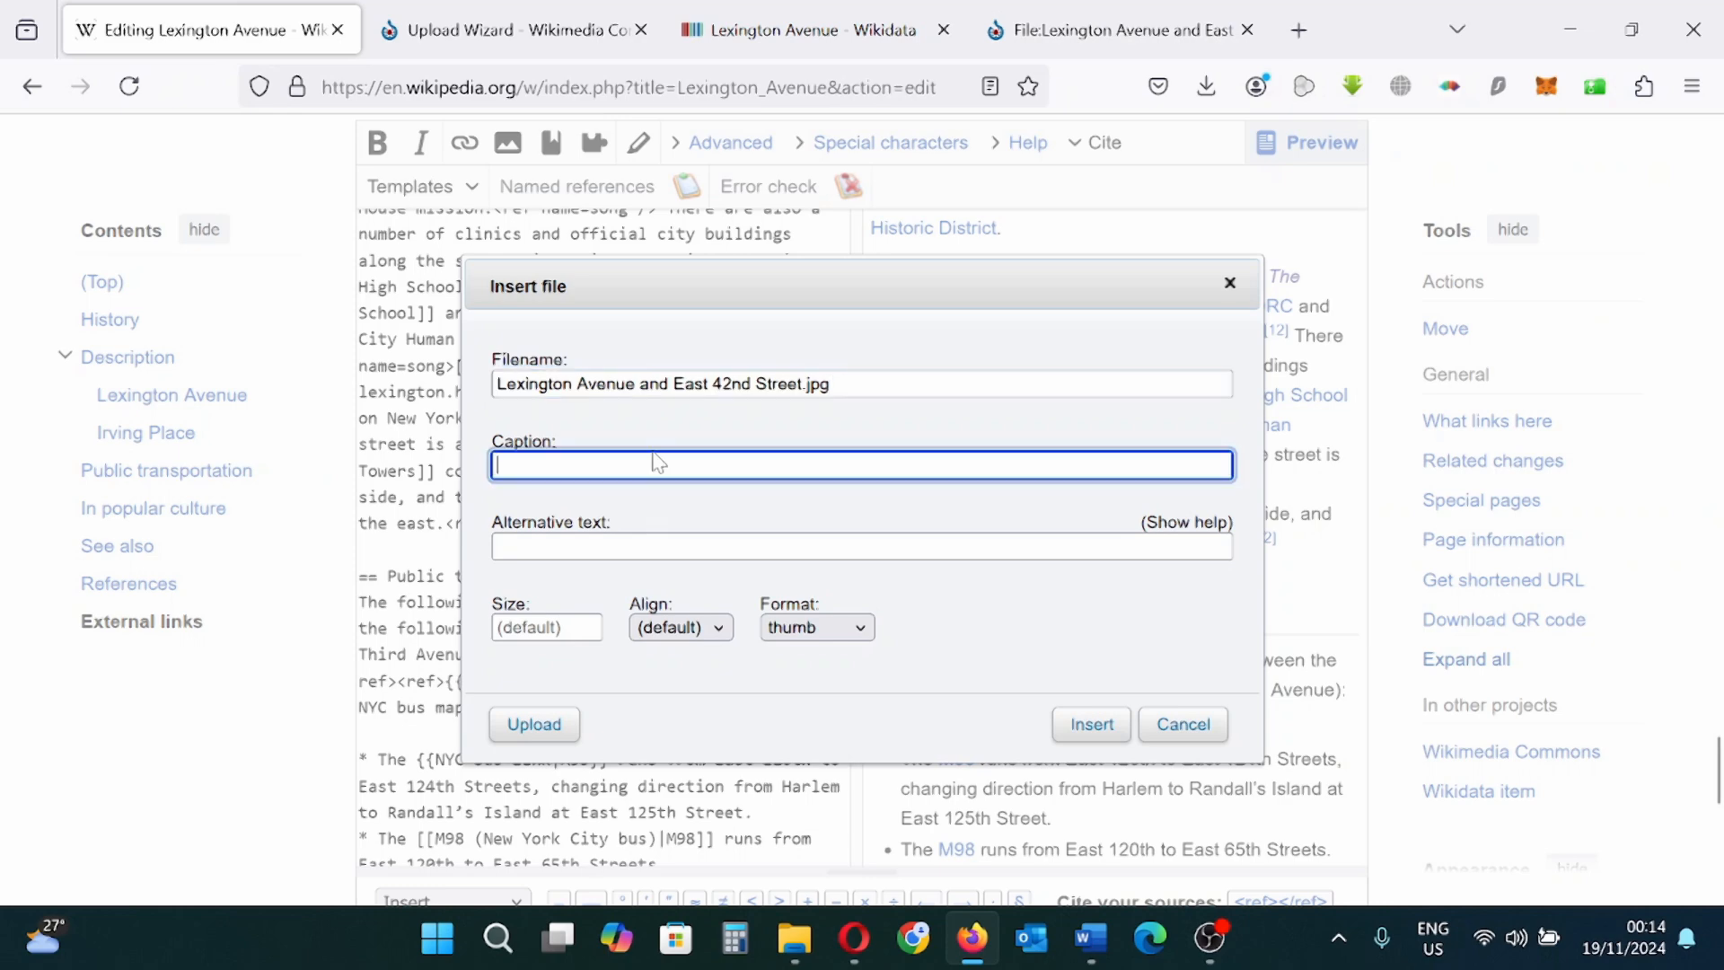
{"action": "left_click", "coordinate": [1091, 30]}
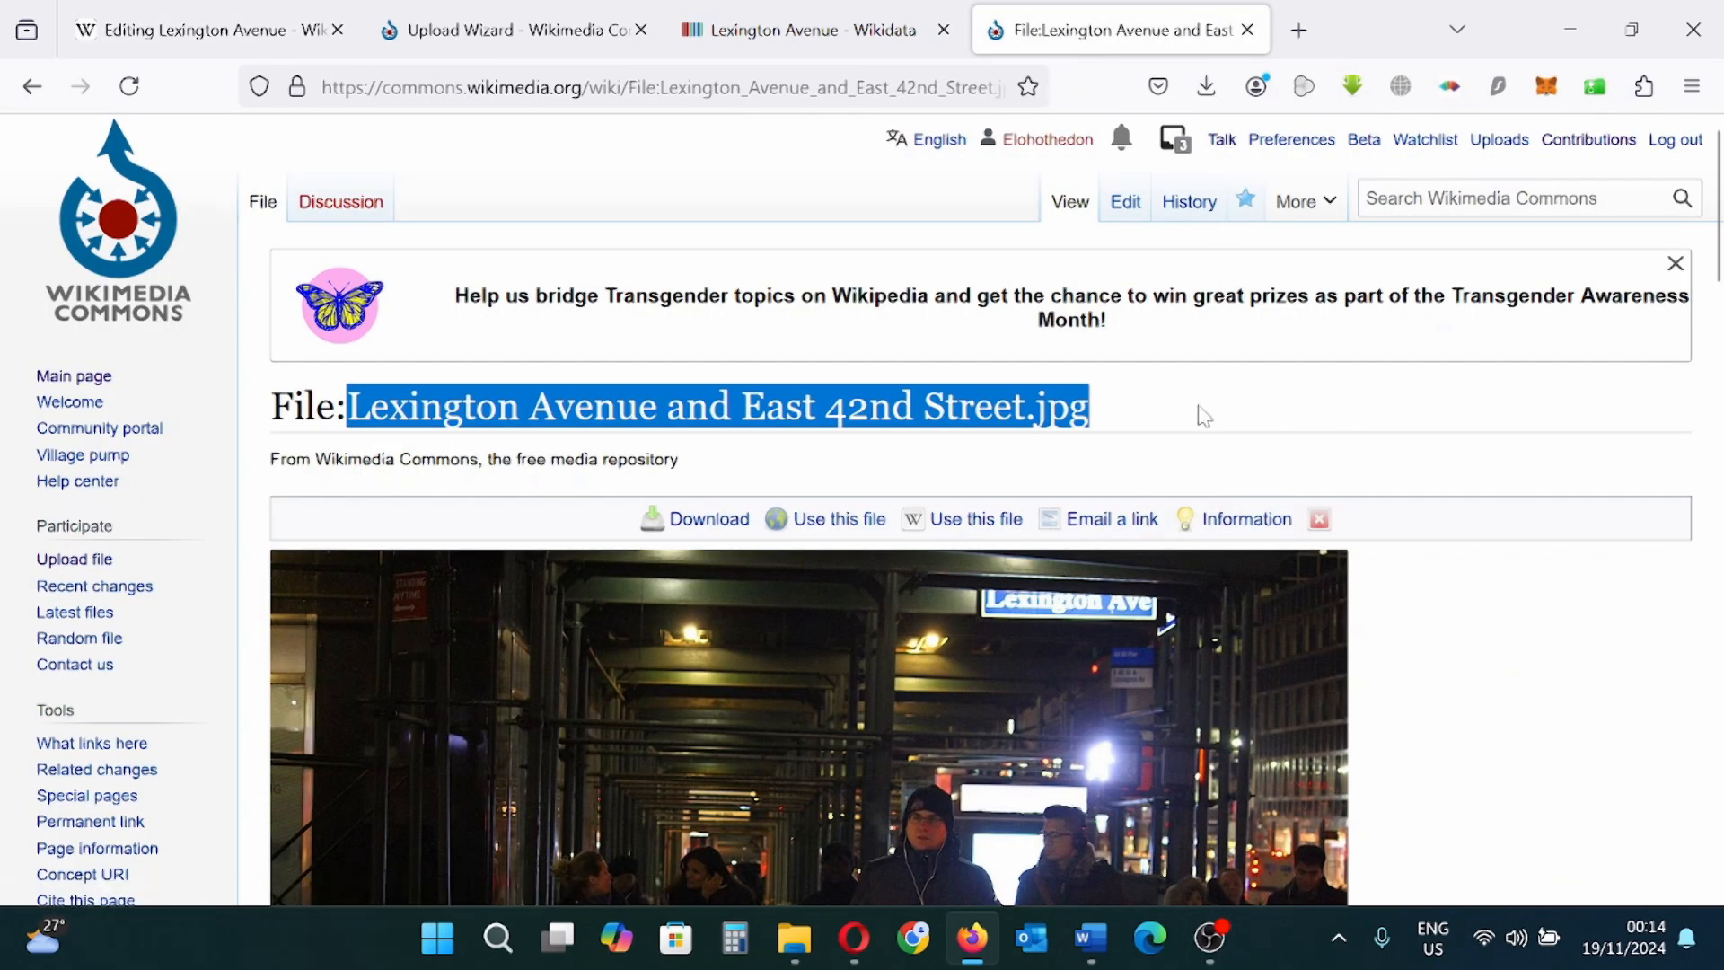
{"action": "scroll", "coordinate": [816, 423], "scroll_direction": "down", "scroll_amount": 2}
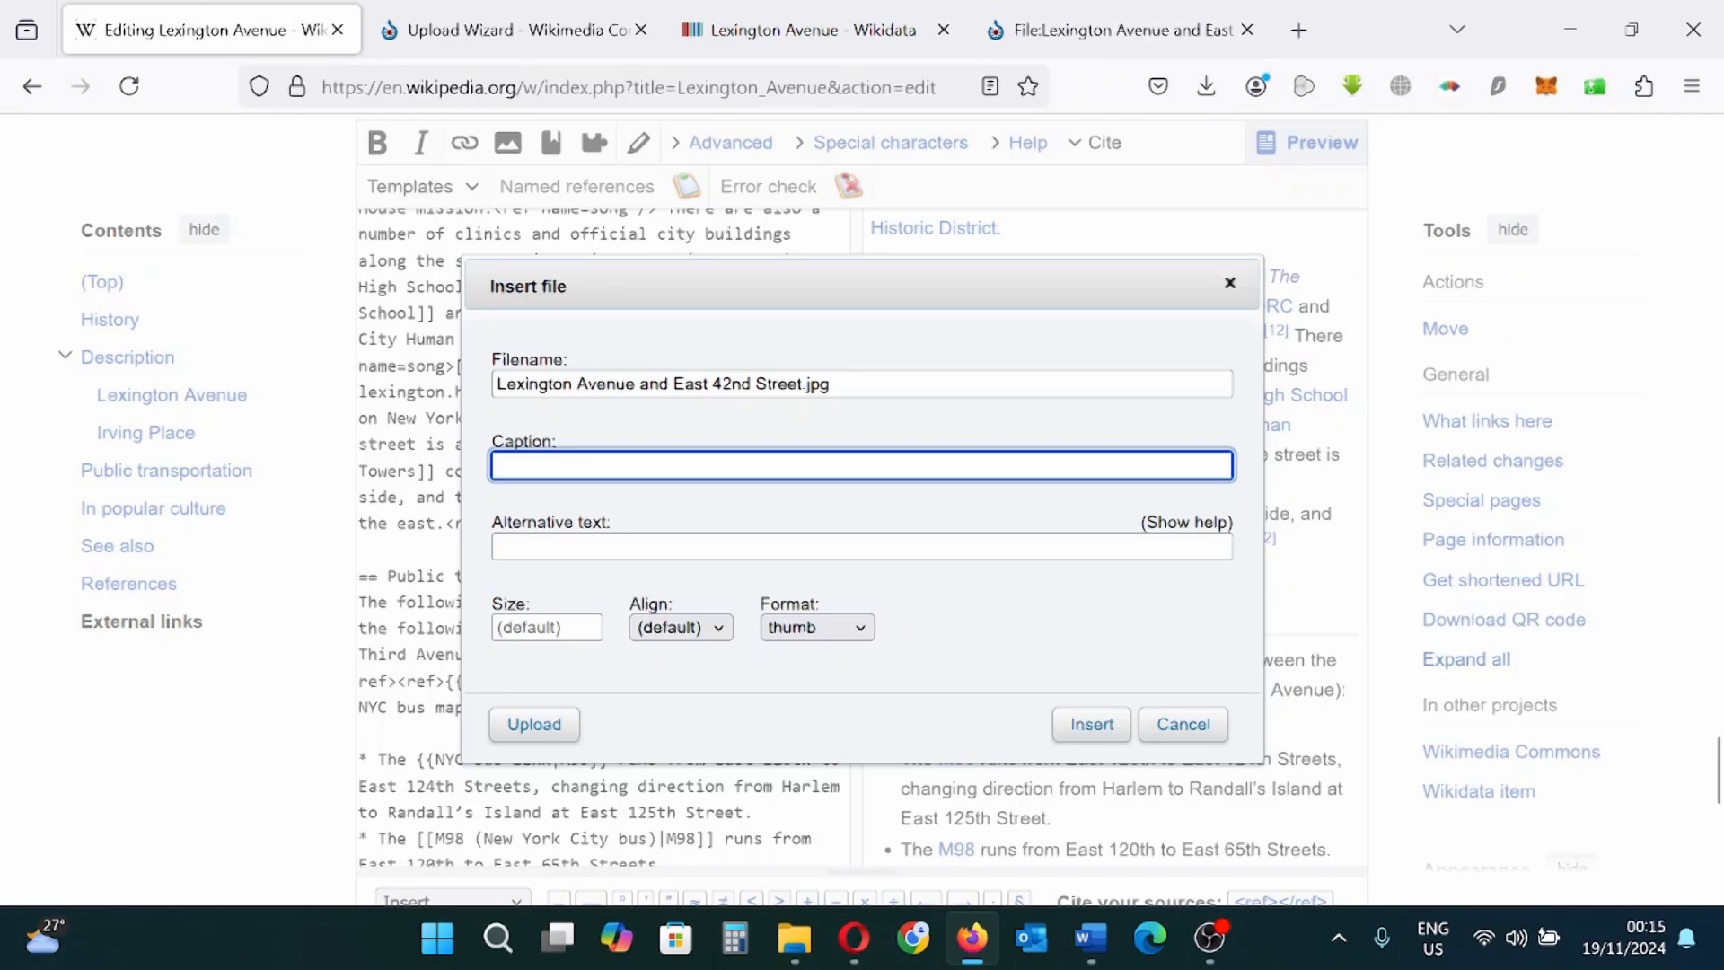
{"action": "type", "text": "6 January 2017"}
{"action": "left_click_drag", "start_coordinate": [636, 384], "coordinate": [526, 384]}
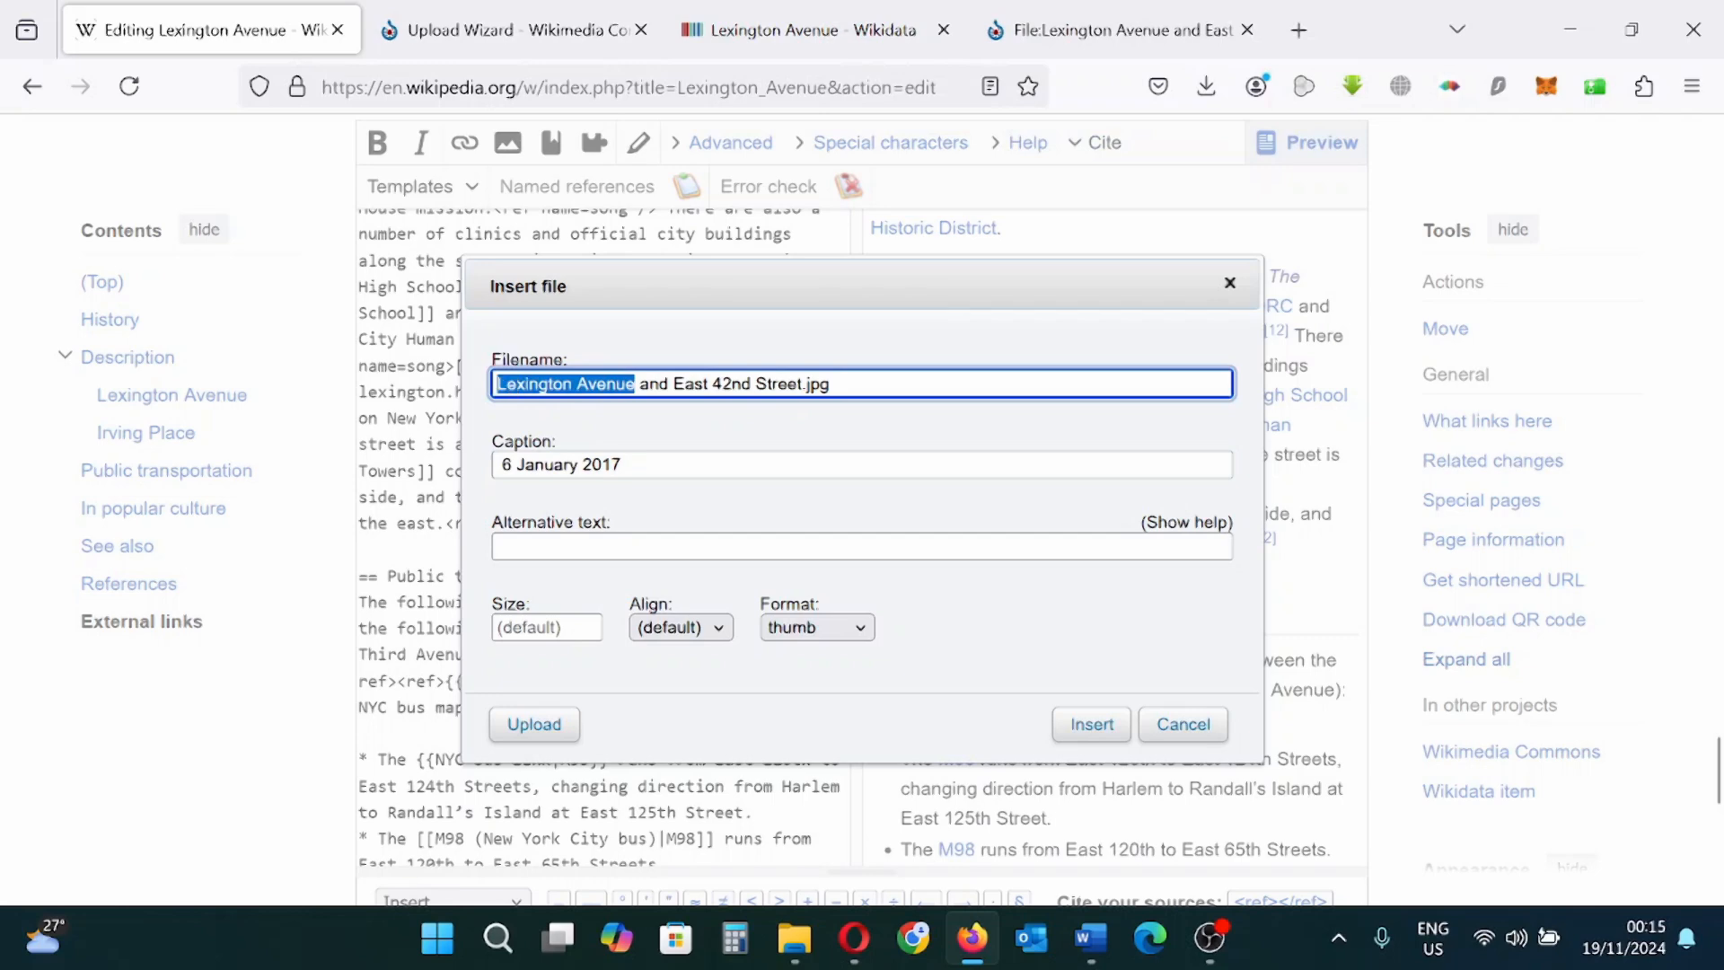
{"action": "left_click", "coordinate": [502, 465]}
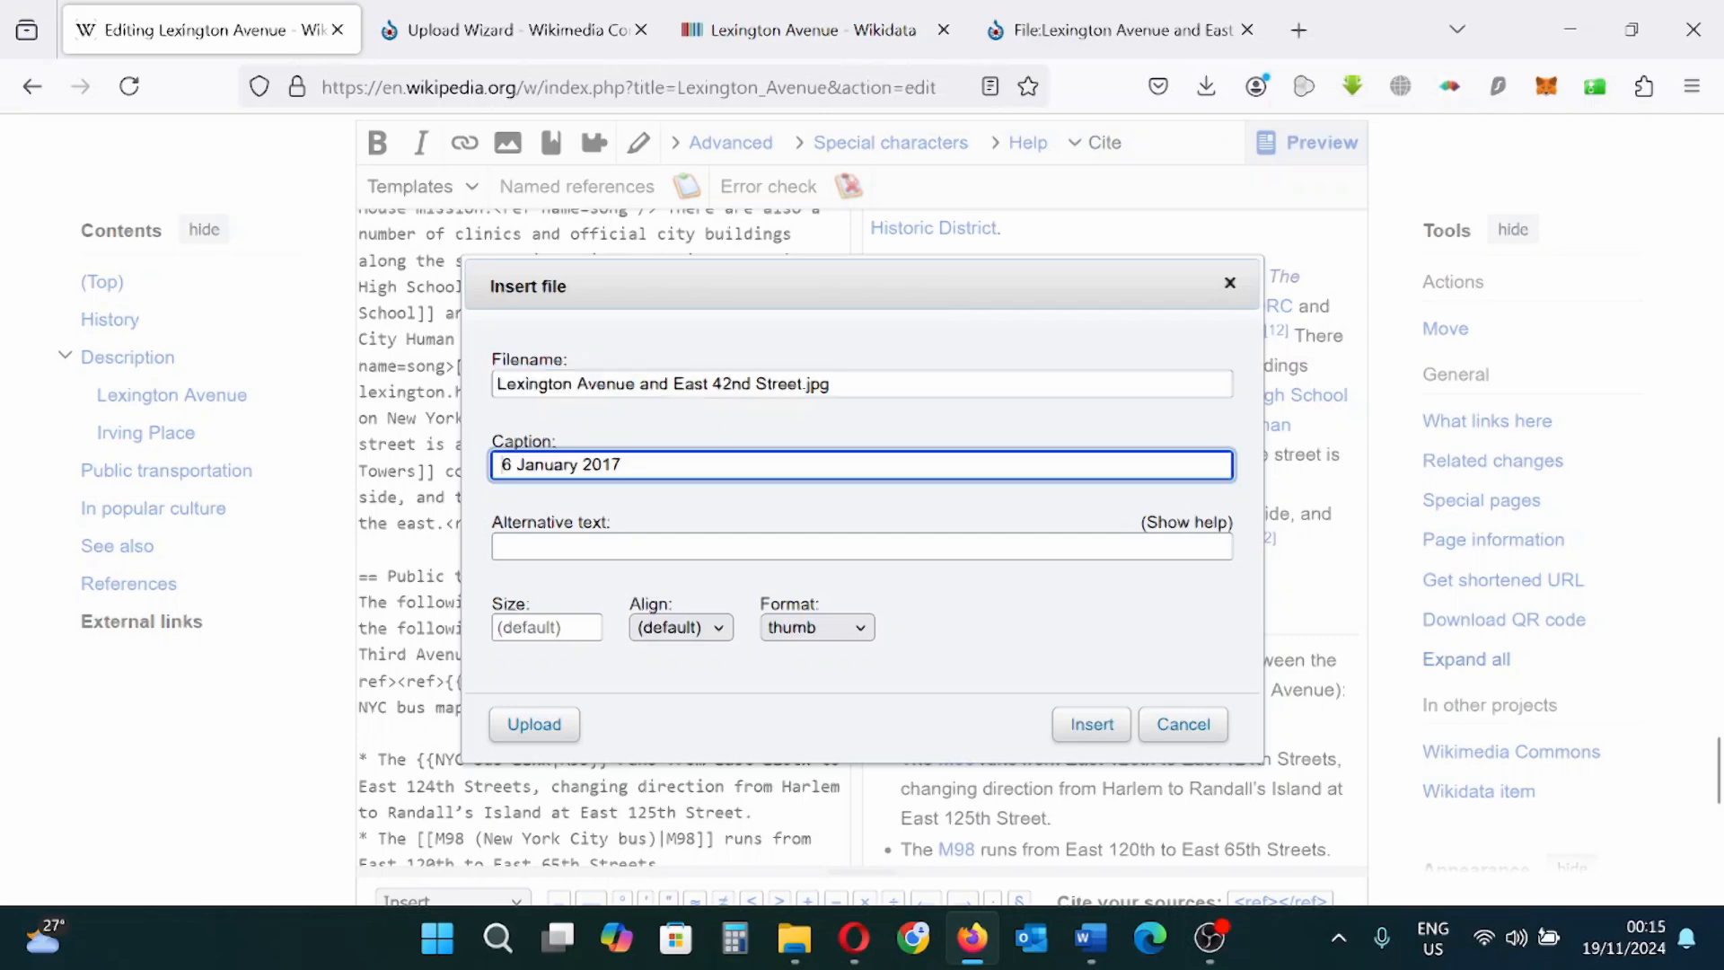
{"action": "type", "text": "Lexington Avenue"}
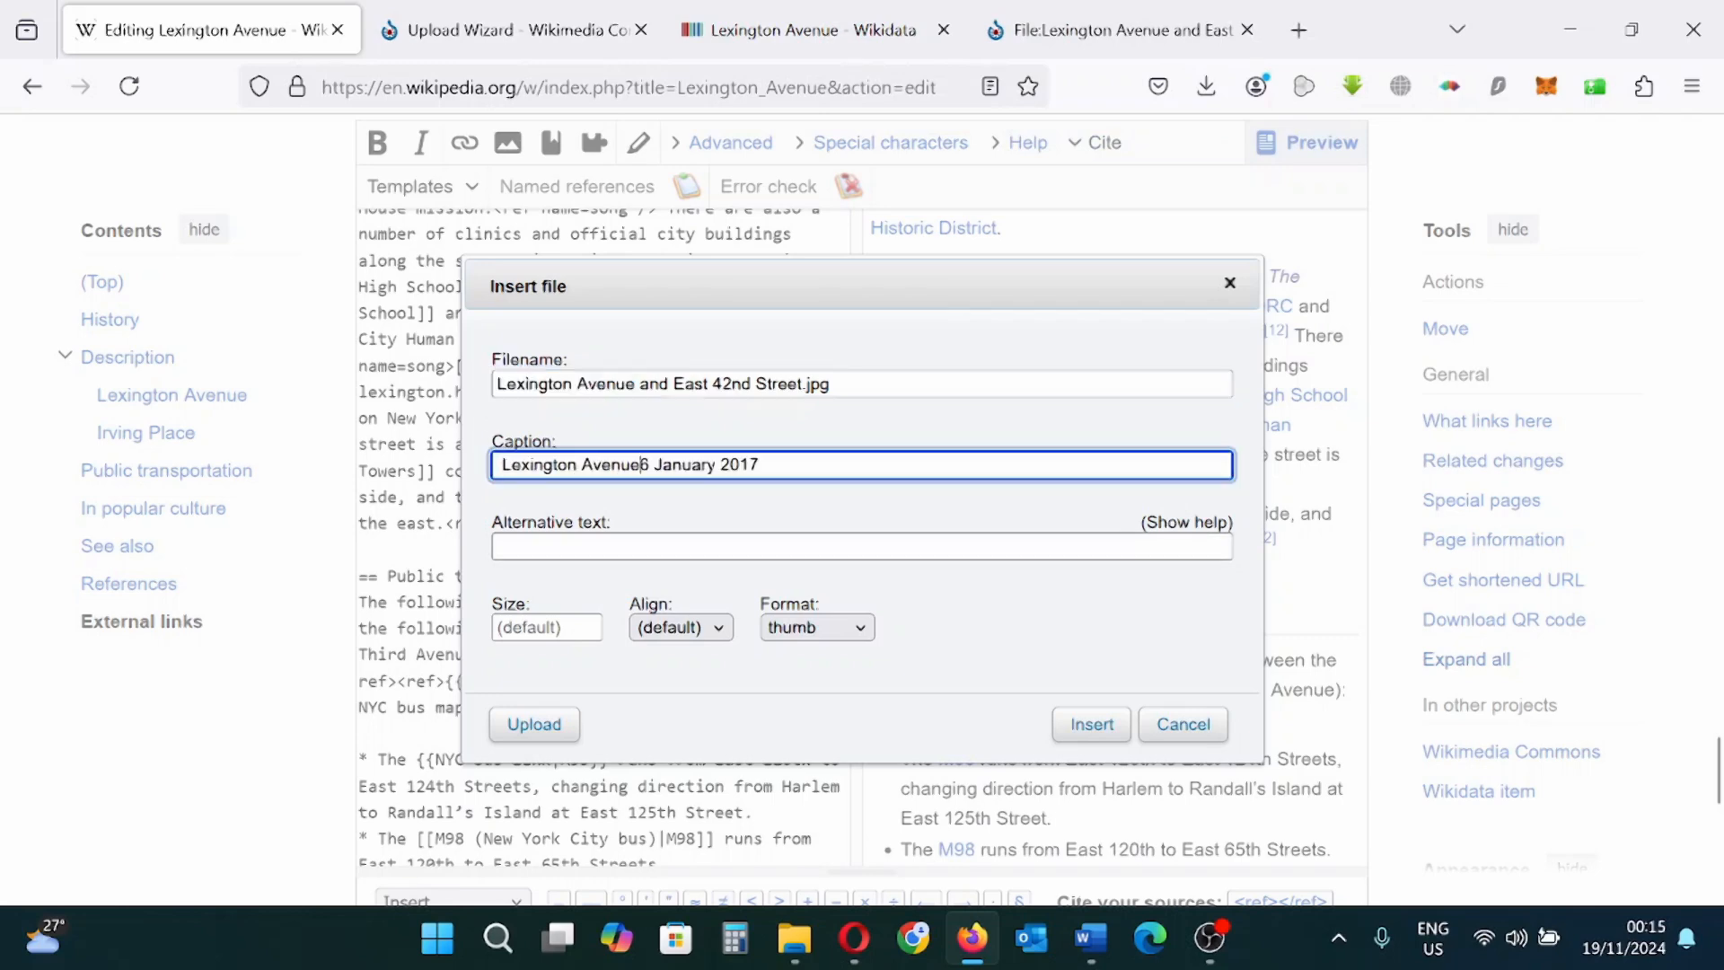
{"action": "type", "text": "."}
Step: Copy the photo's full English caption from its Commons file page for use as the image's alternative text
{"action": "left_click", "coordinate": [499, 546]}
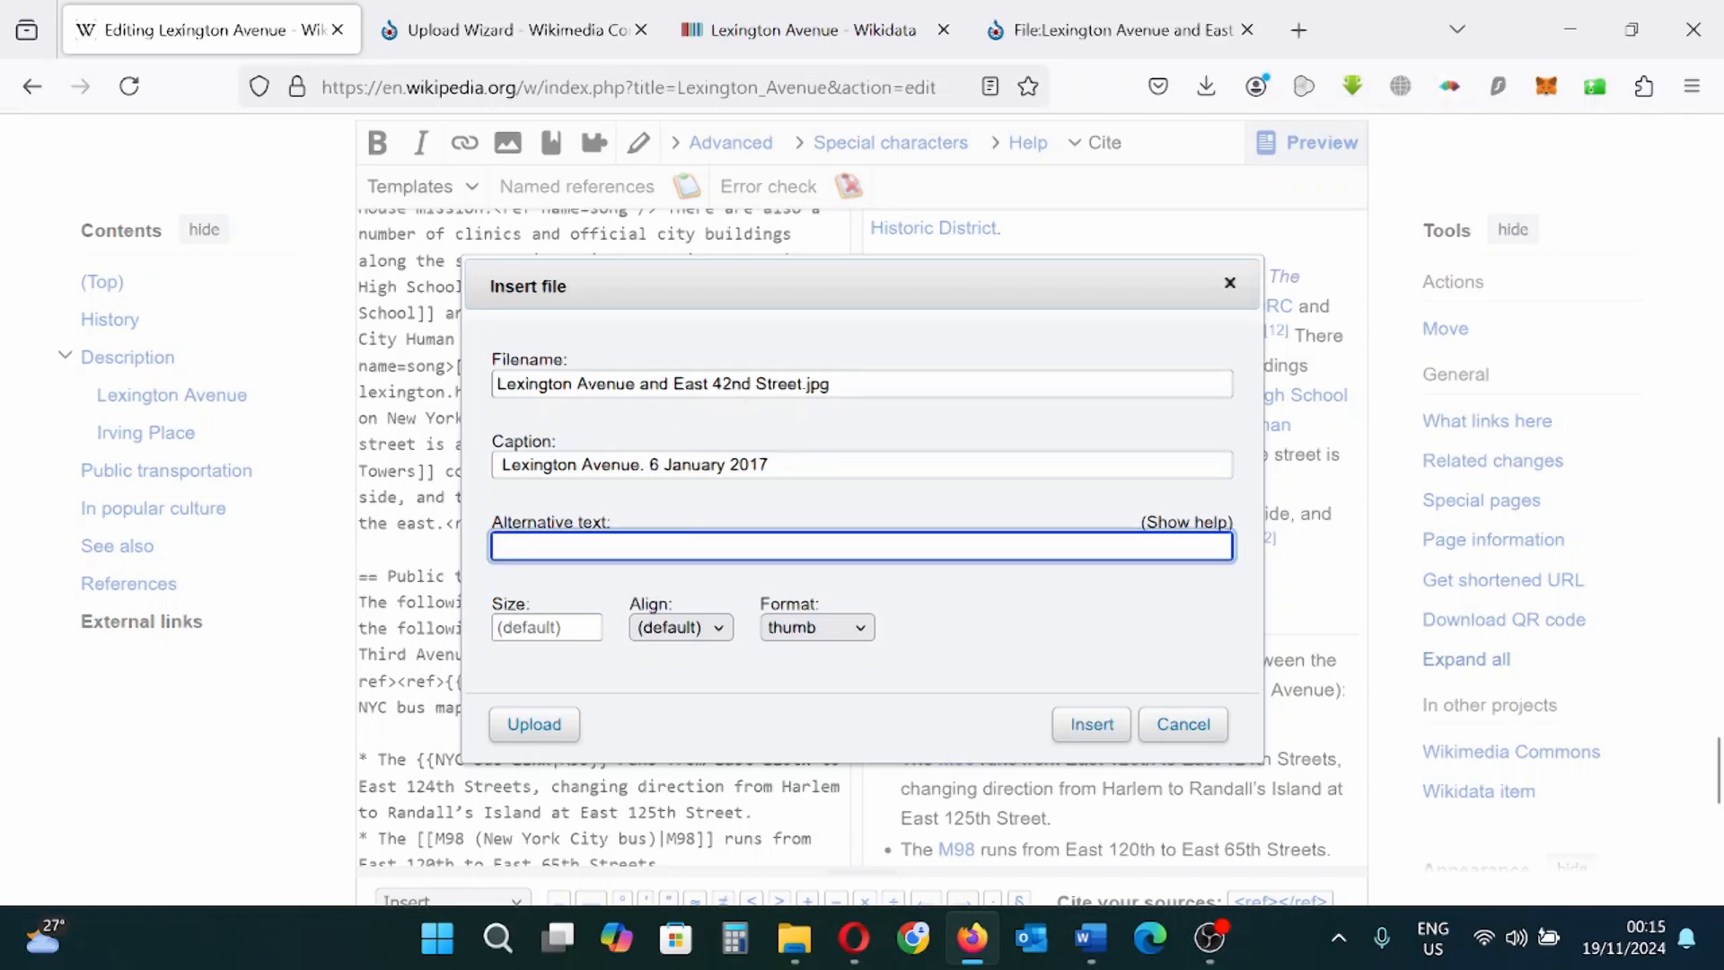
{"action": "left_click", "coordinate": [1141, 30]}
{"action": "scroll", "coordinate": [817, 494], "scroll_direction": "up", "scroll_amount": 10}
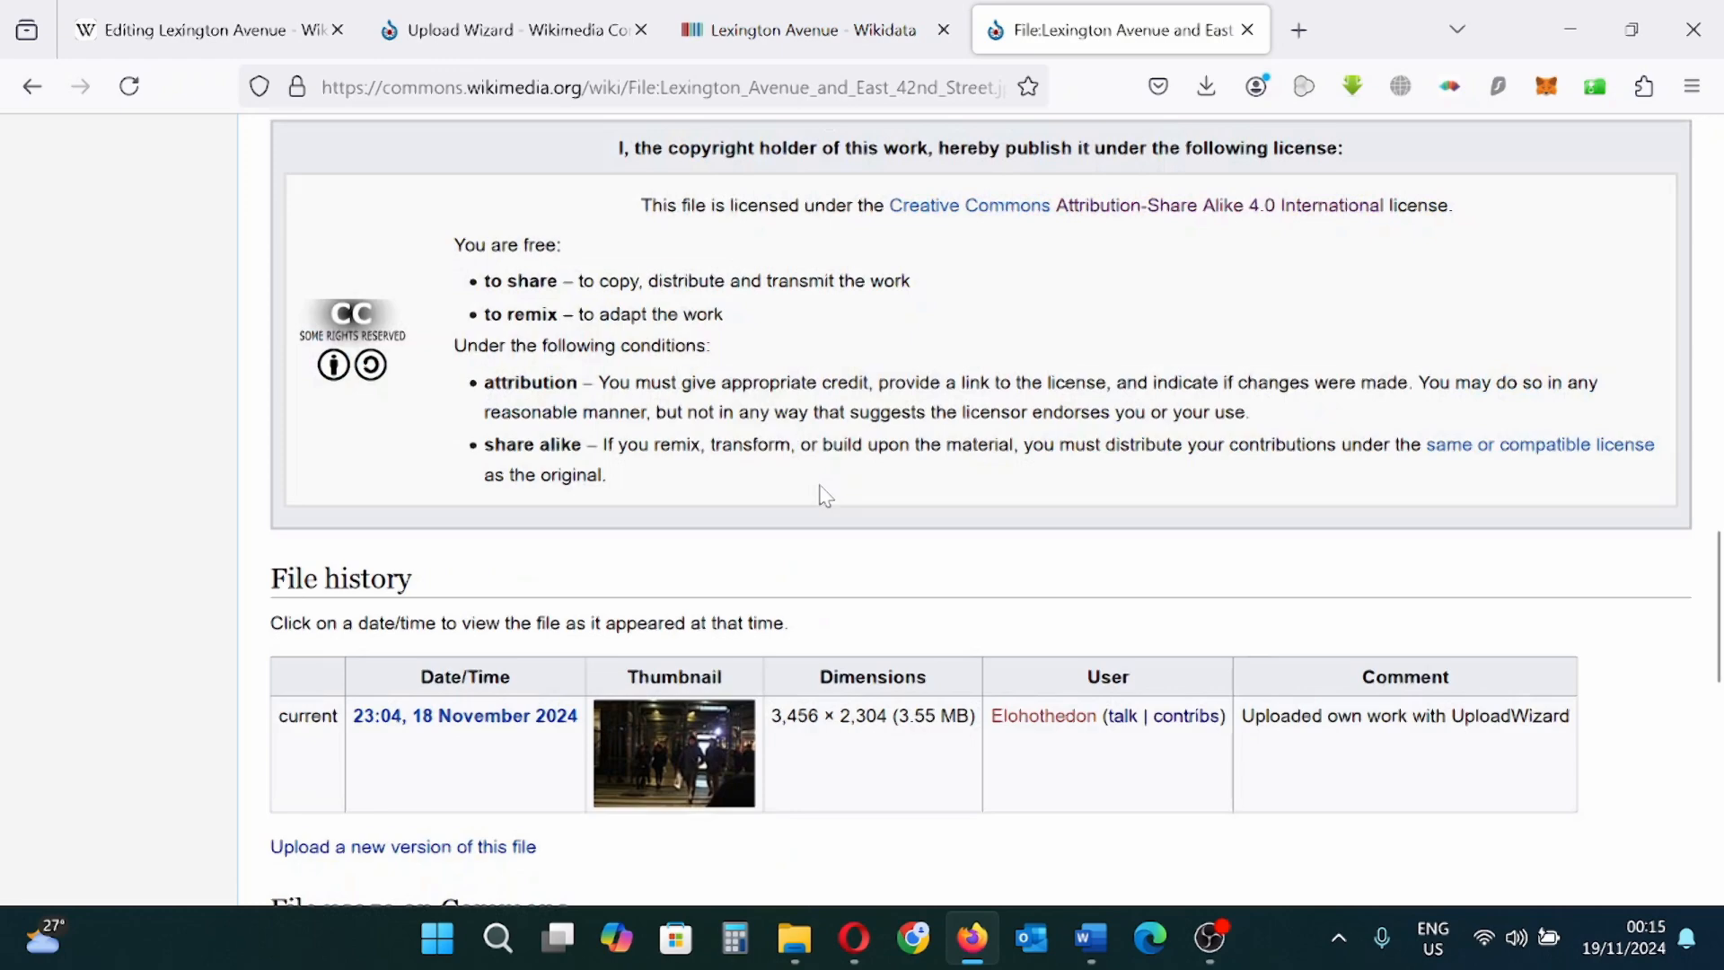
{"action": "scroll", "coordinate": [824, 496], "scroll_direction": "up", "scroll_amount": 10}
{"action": "scroll", "coordinate": [824, 496], "scroll_direction": "down", "scroll_amount": 6}
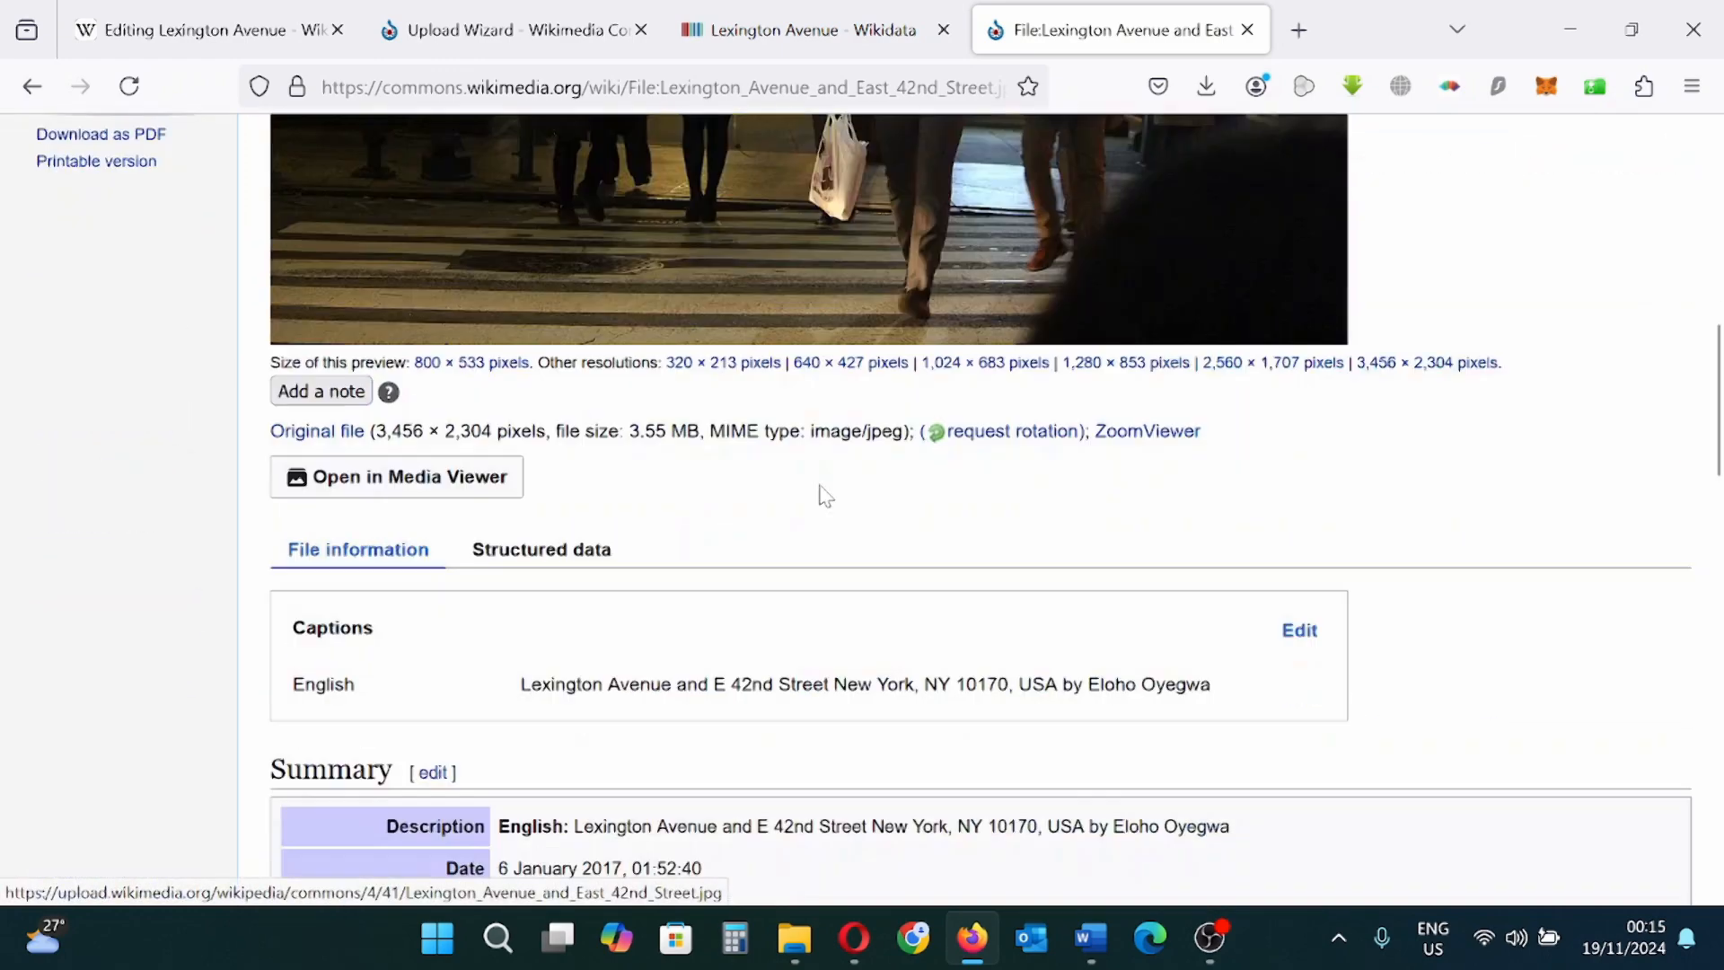
{"action": "scroll", "coordinate": [820, 494], "scroll_direction": "down", "scroll_amount": 3}
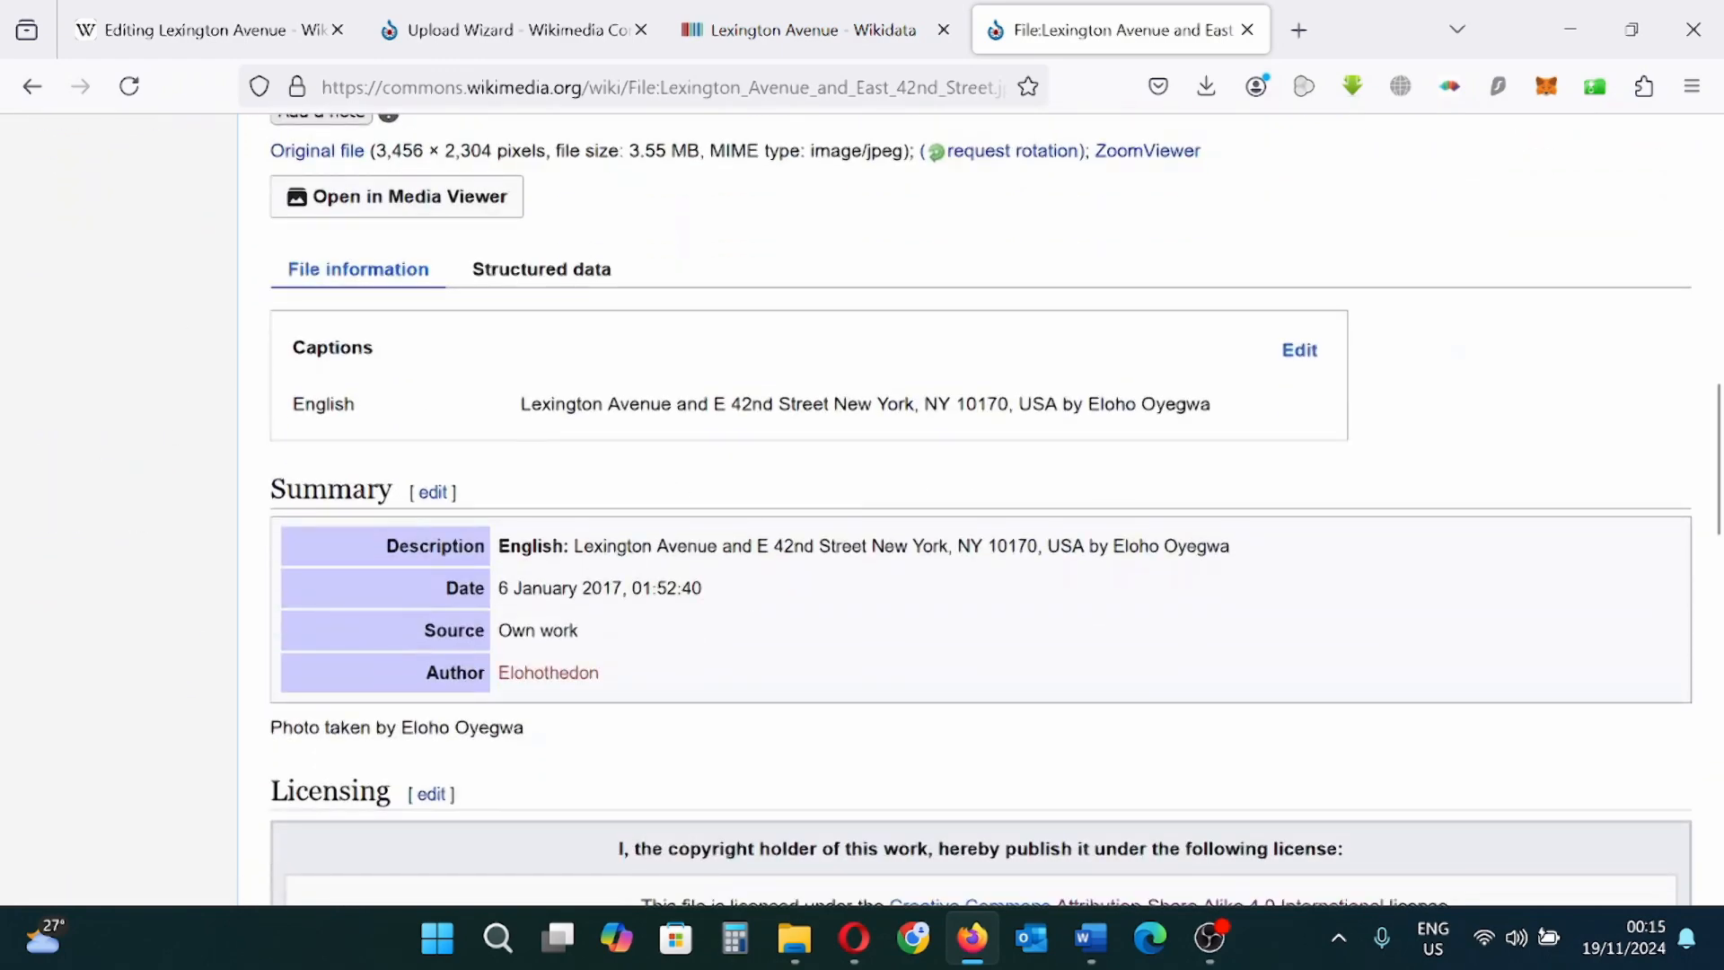
{"action": "left_click_drag", "start_coordinate": [520, 404], "coordinate": [1046, 404]}
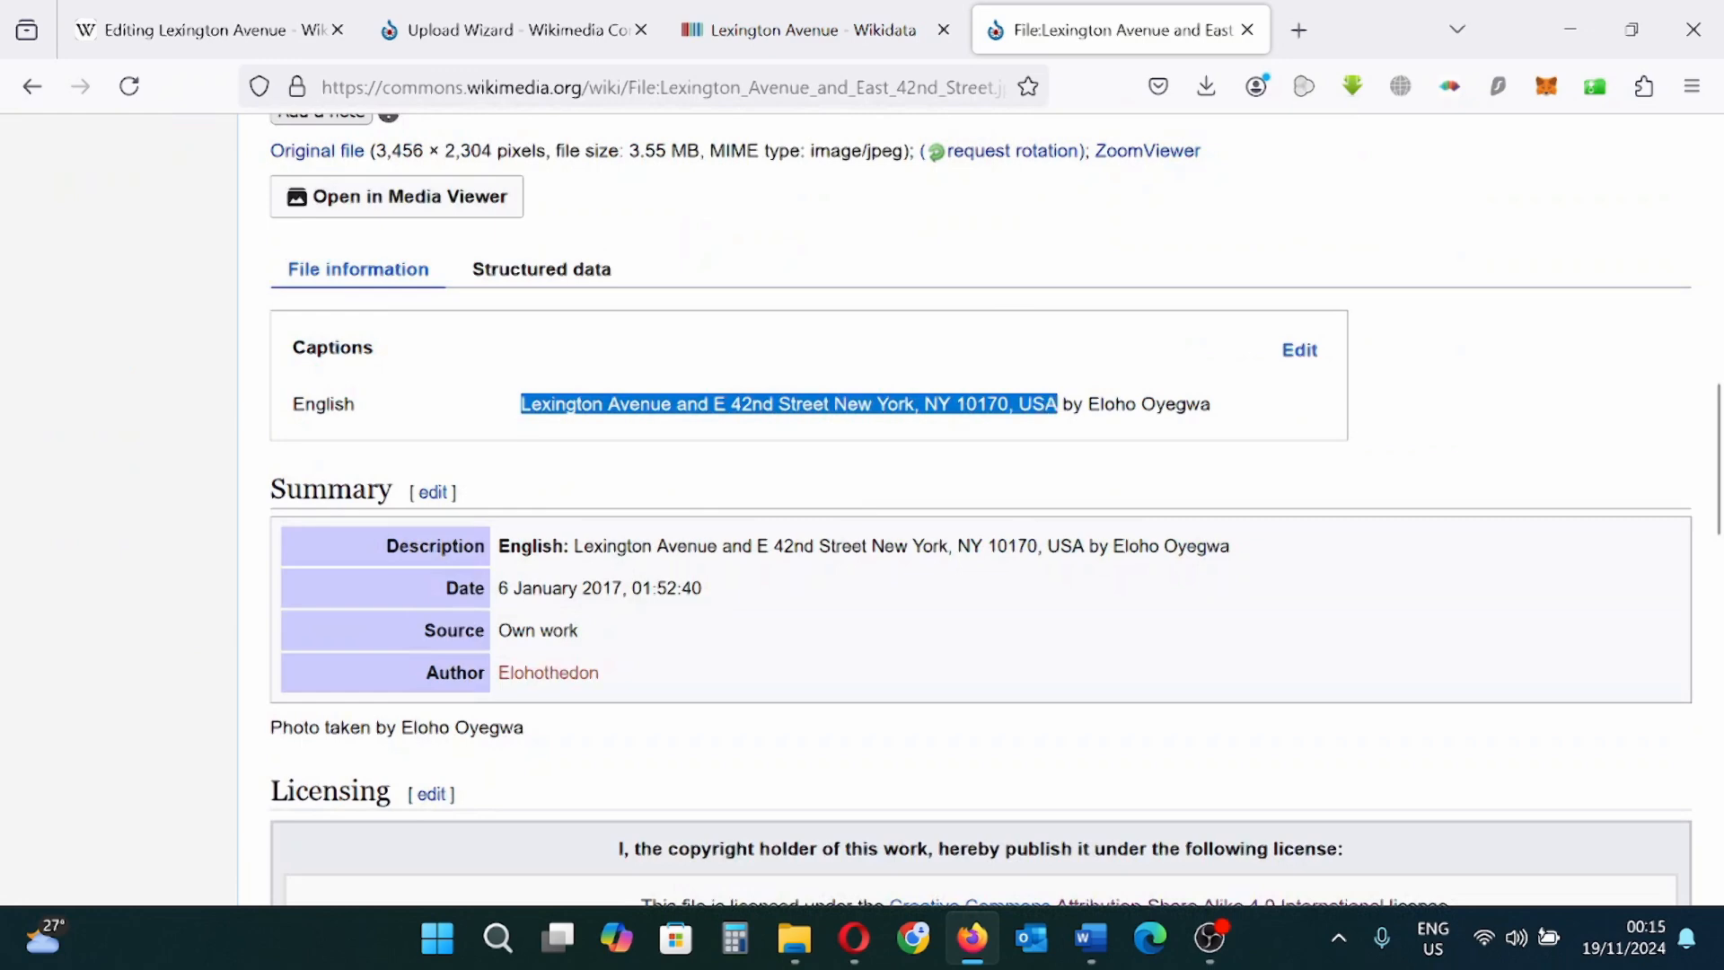
{"action": "left_click", "coordinate": [507, 29]}
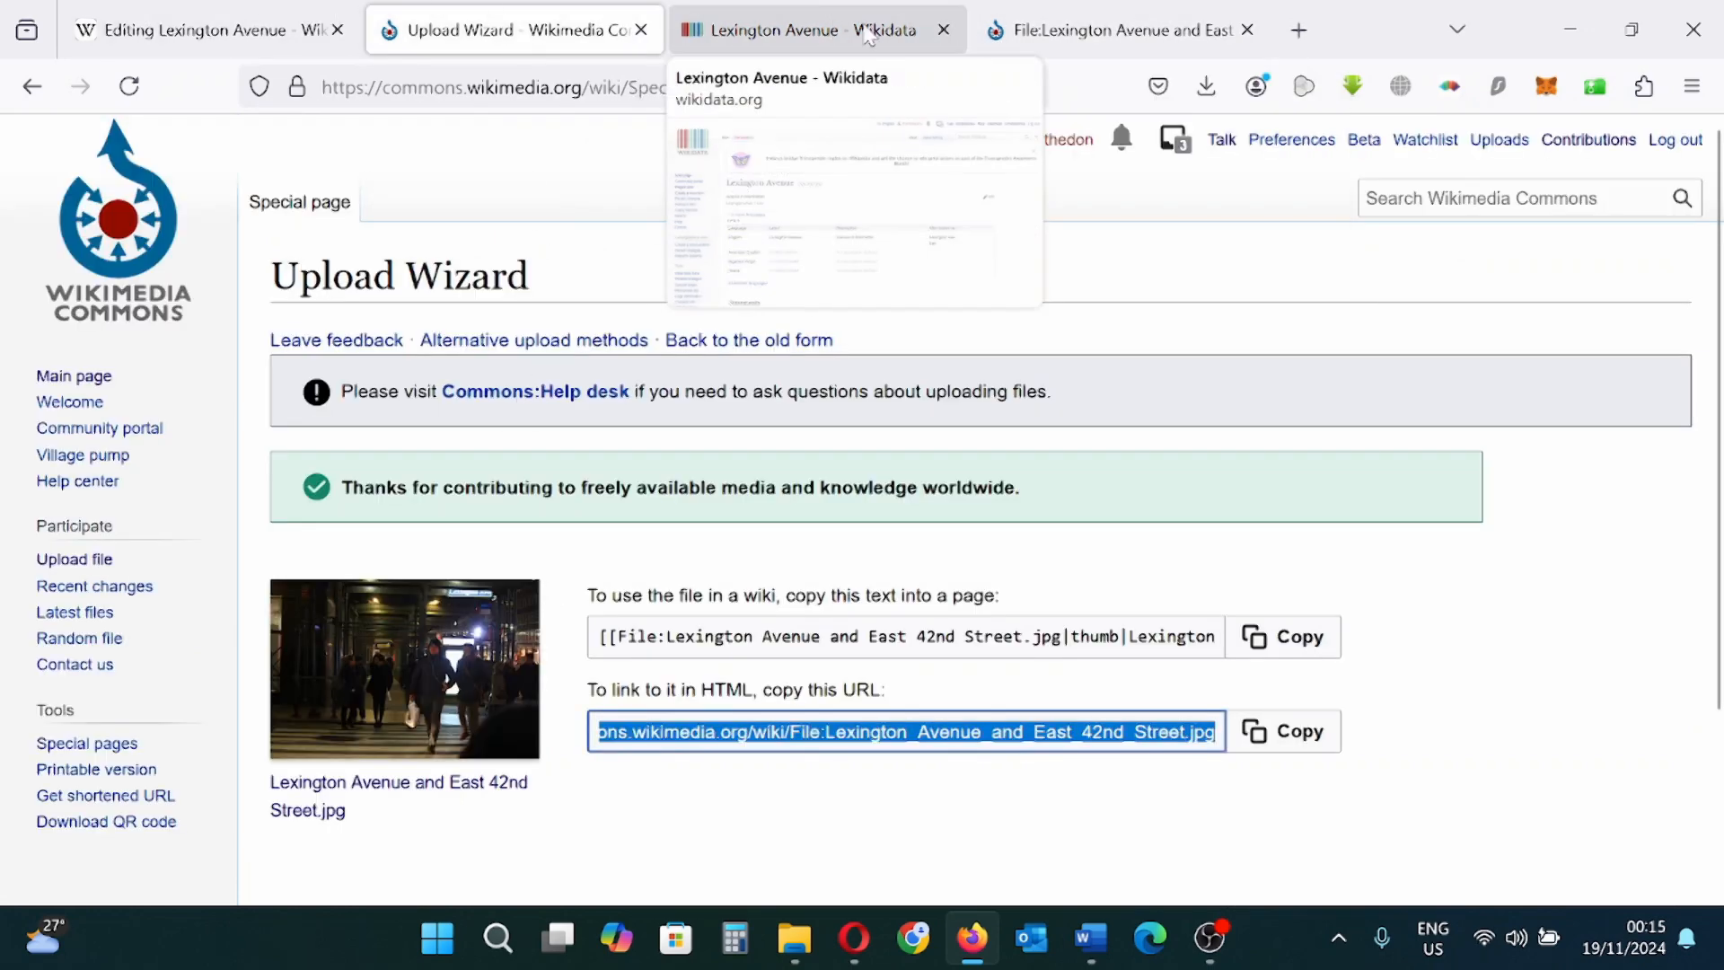
{"action": "left_click", "coordinate": [799, 29]}
{"action": "left_click", "coordinate": [1105, 30]}
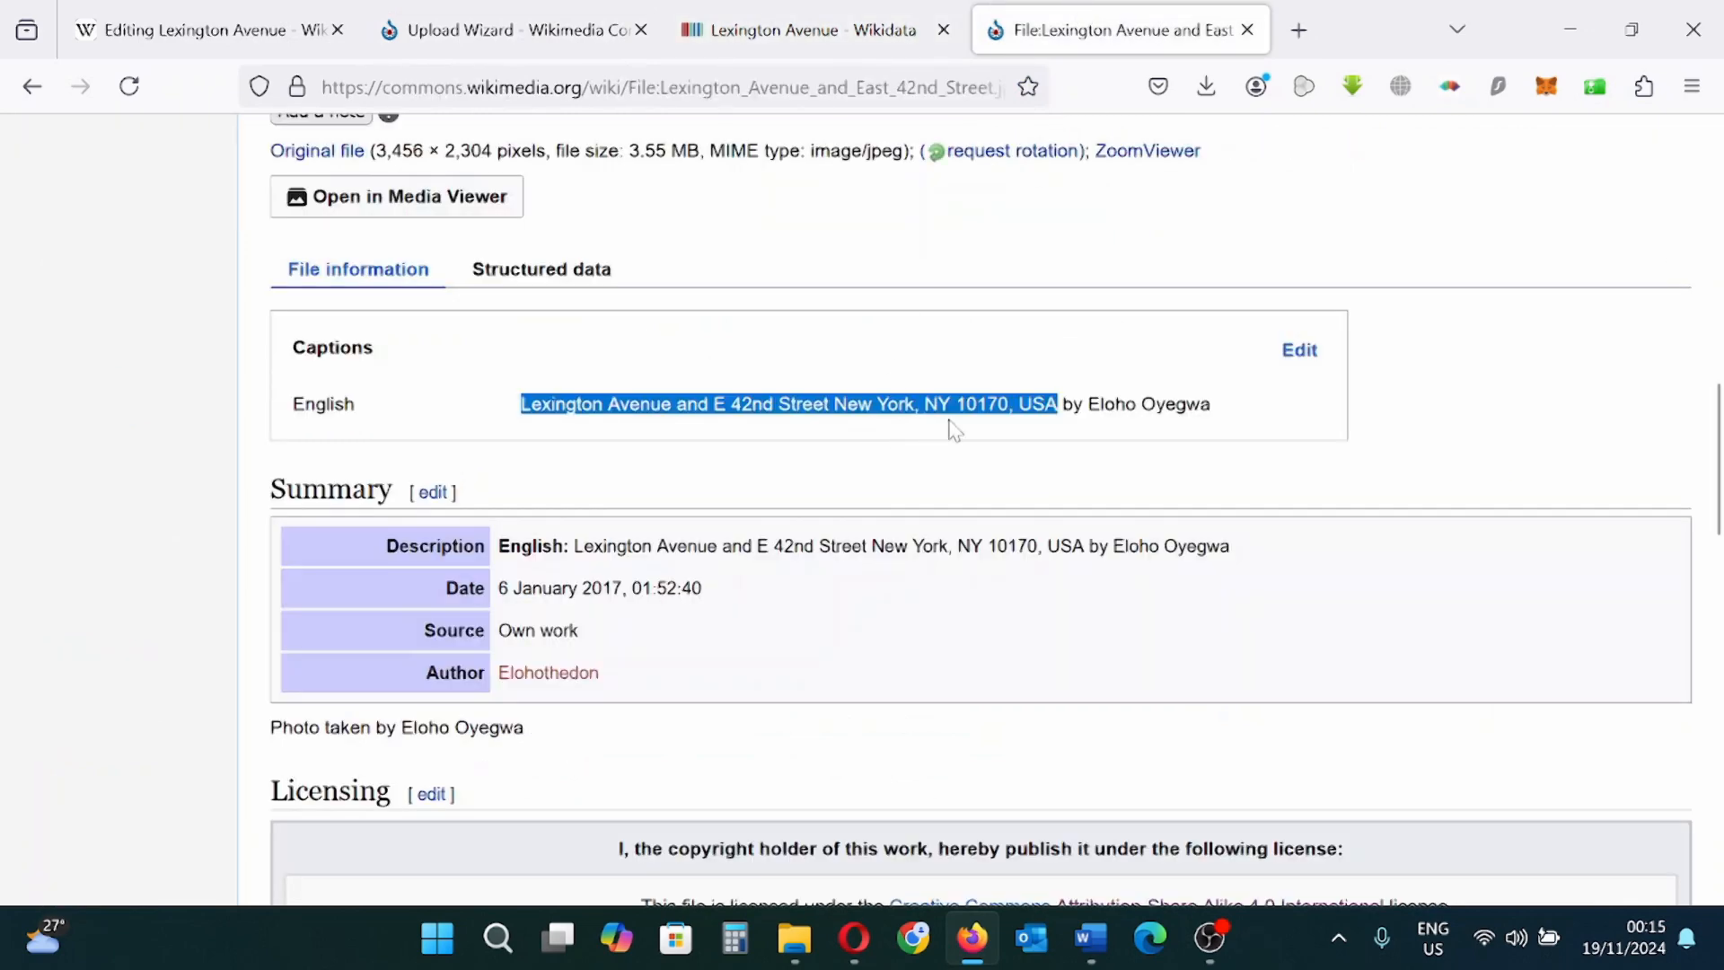
{"action": "left_click", "coordinate": [791, 404]}
{"action": "left_click_drag", "start_coordinate": [1222, 415], "coordinate": [530, 430]}
{"action": "key", "text": "ctrl+c"}
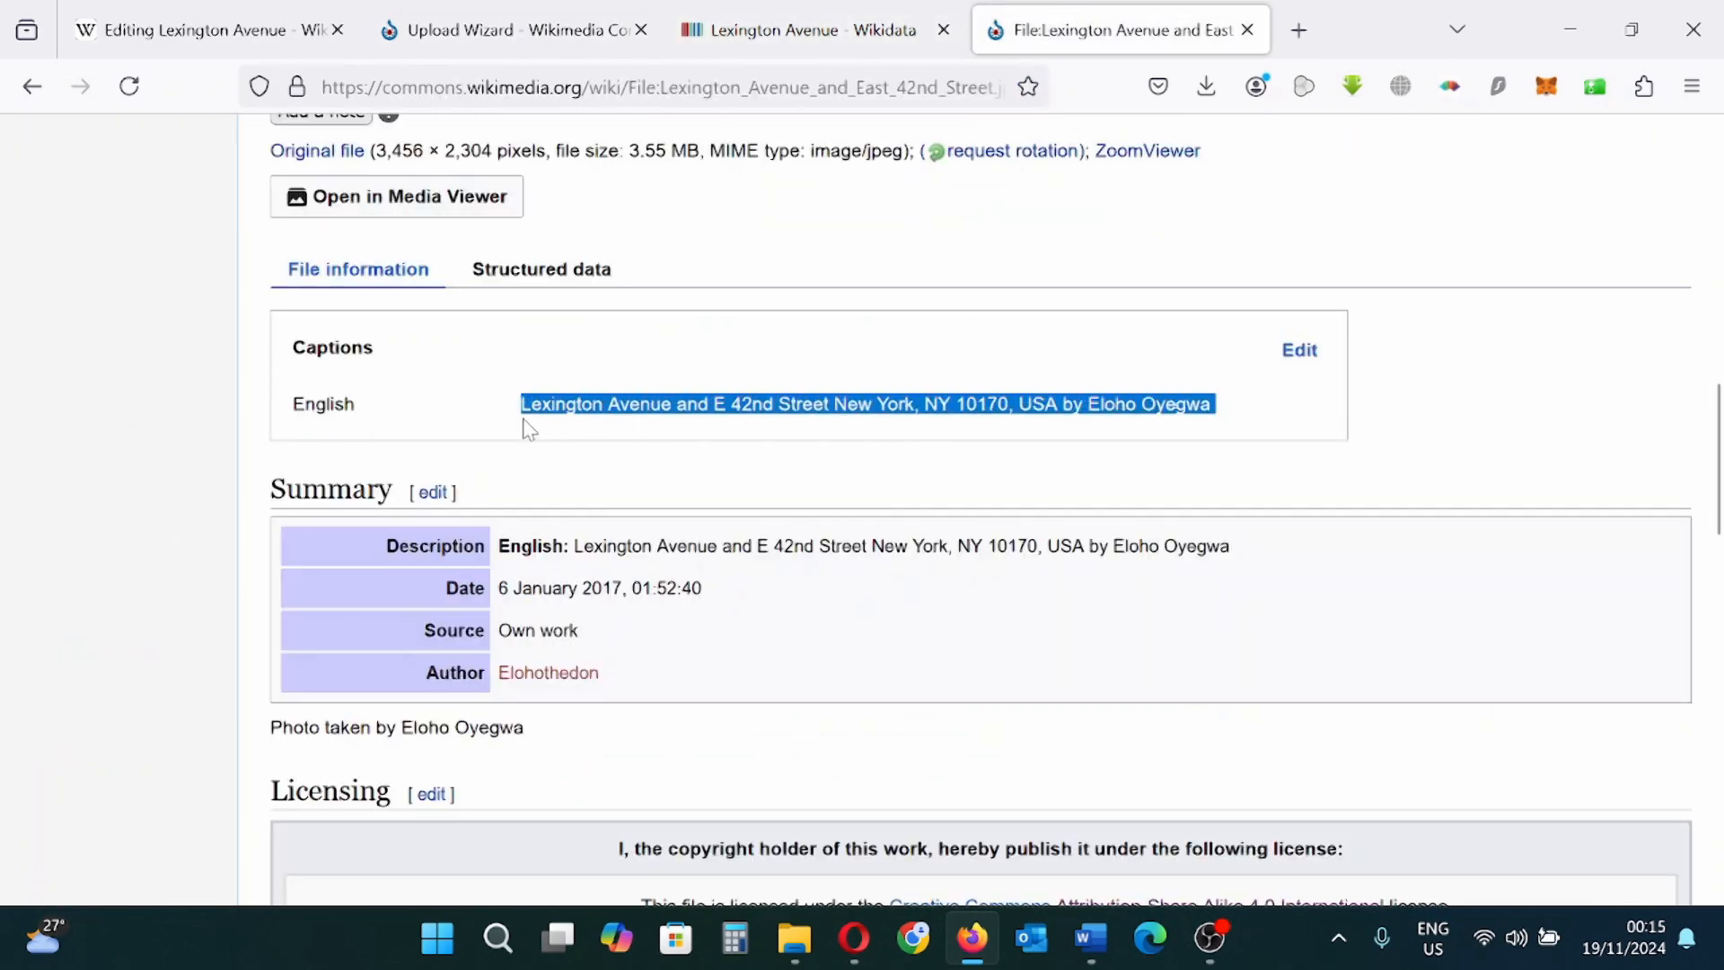
Step: Set the image's alternative text to the English caption copied from Commons and insert the file before the Public transportation section
{"action": "left_click", "coordinate": [193, 30]}
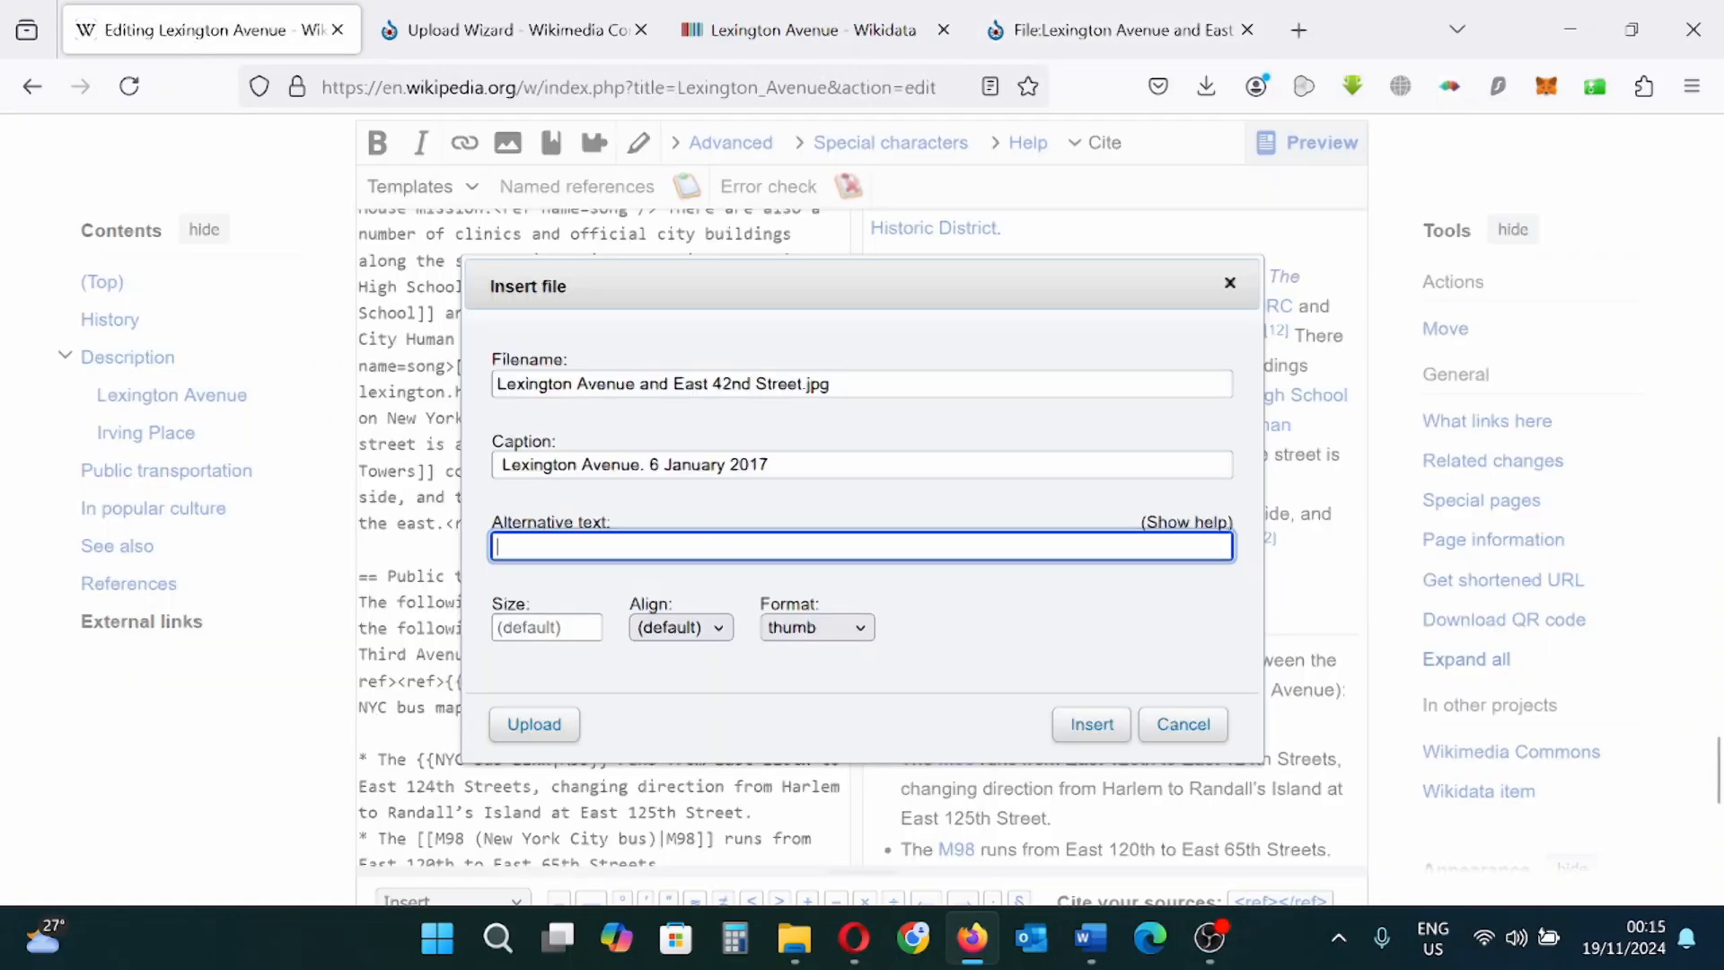
{"action": "key", "text": "ctrl+v"}
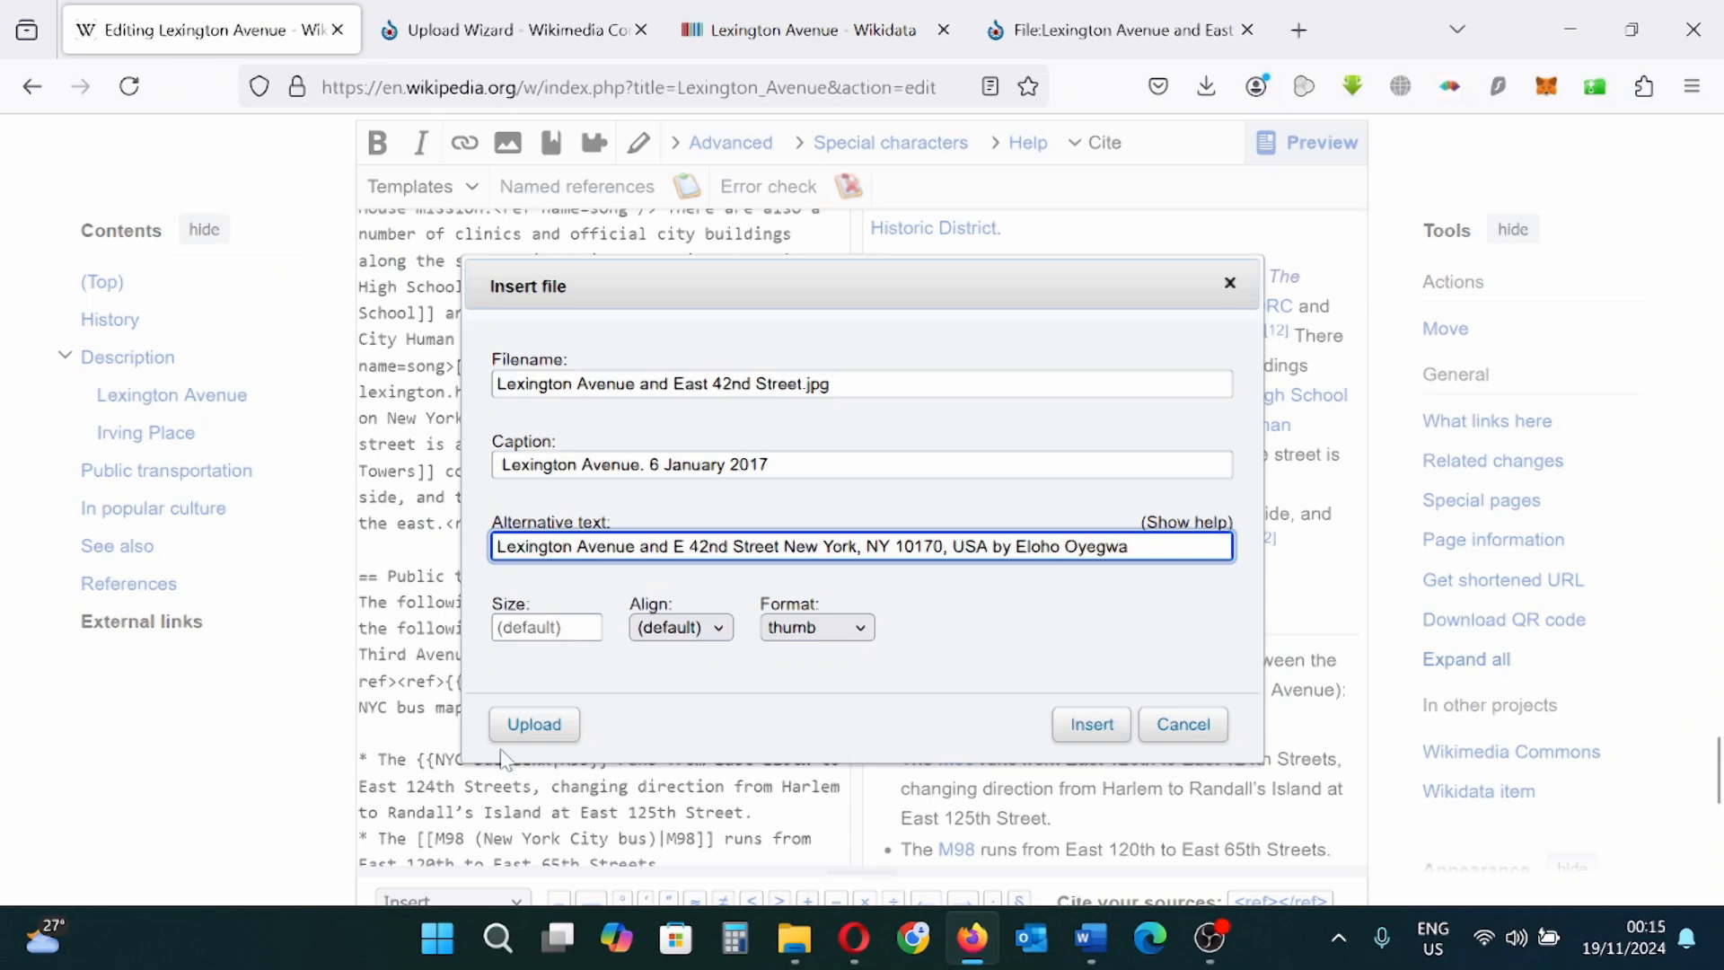
{"action": "left_click", "coordinate": [1080, 737]}
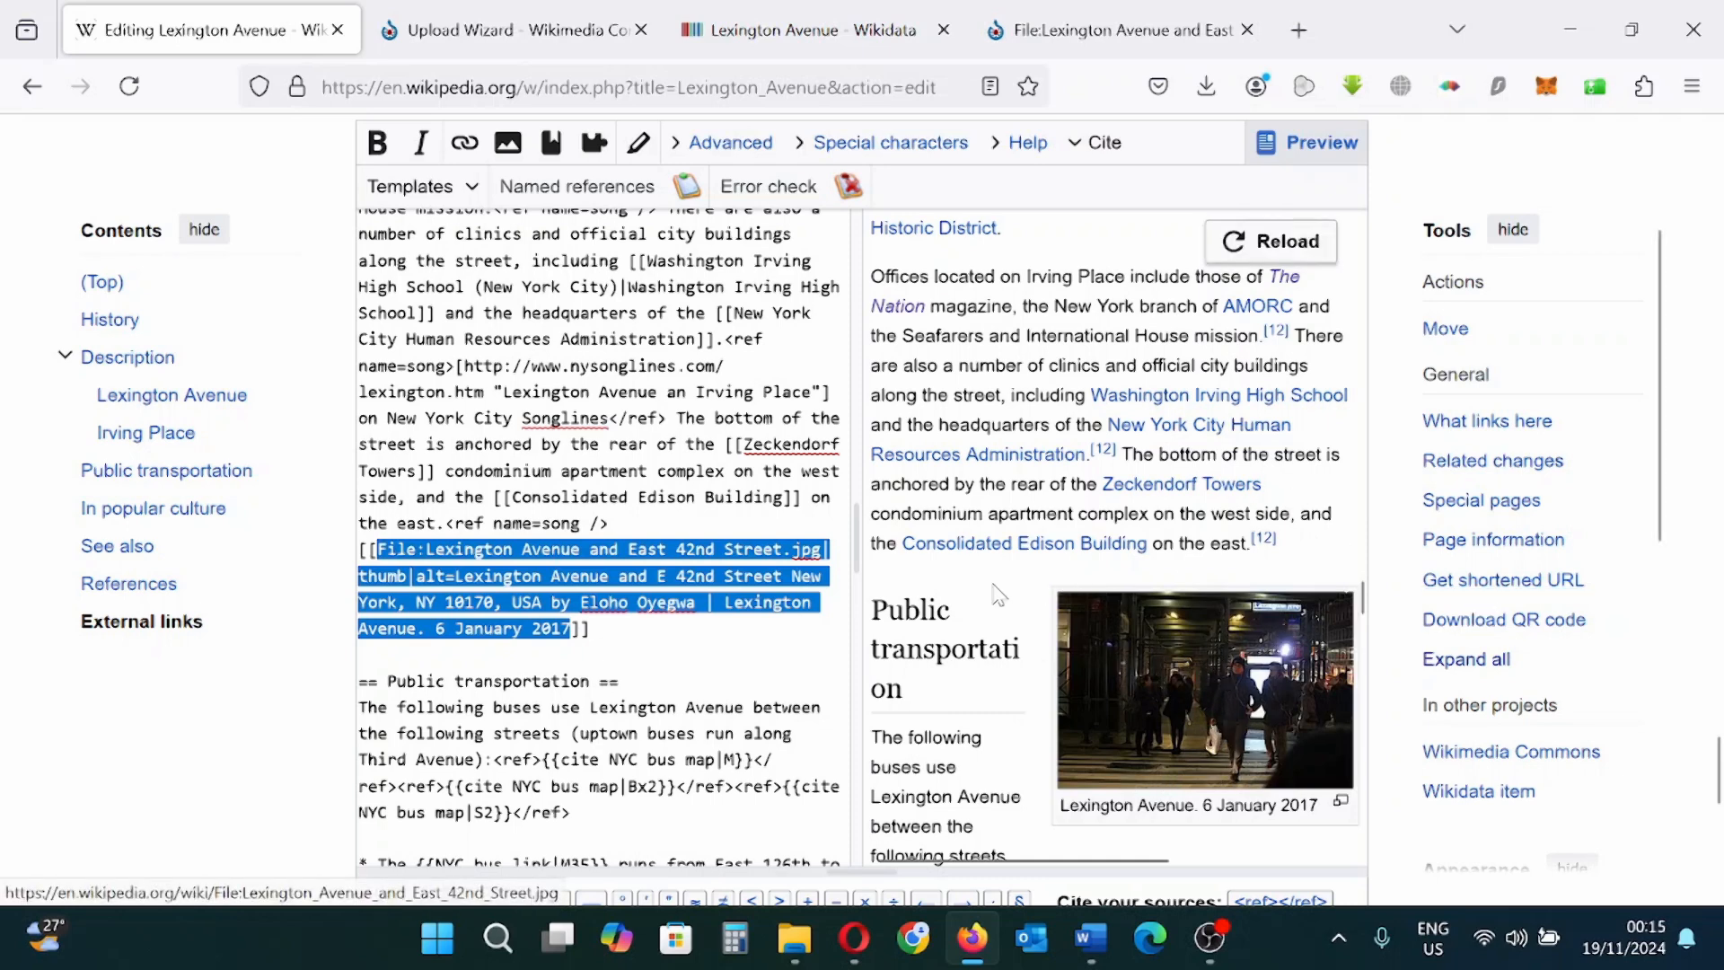
Step: Mark the article edit as minor and enter the photo's date from its Commons page, "6 January 2017", as the edit summary
{"action": "mouse_move", "coordinate": [854, 30]}
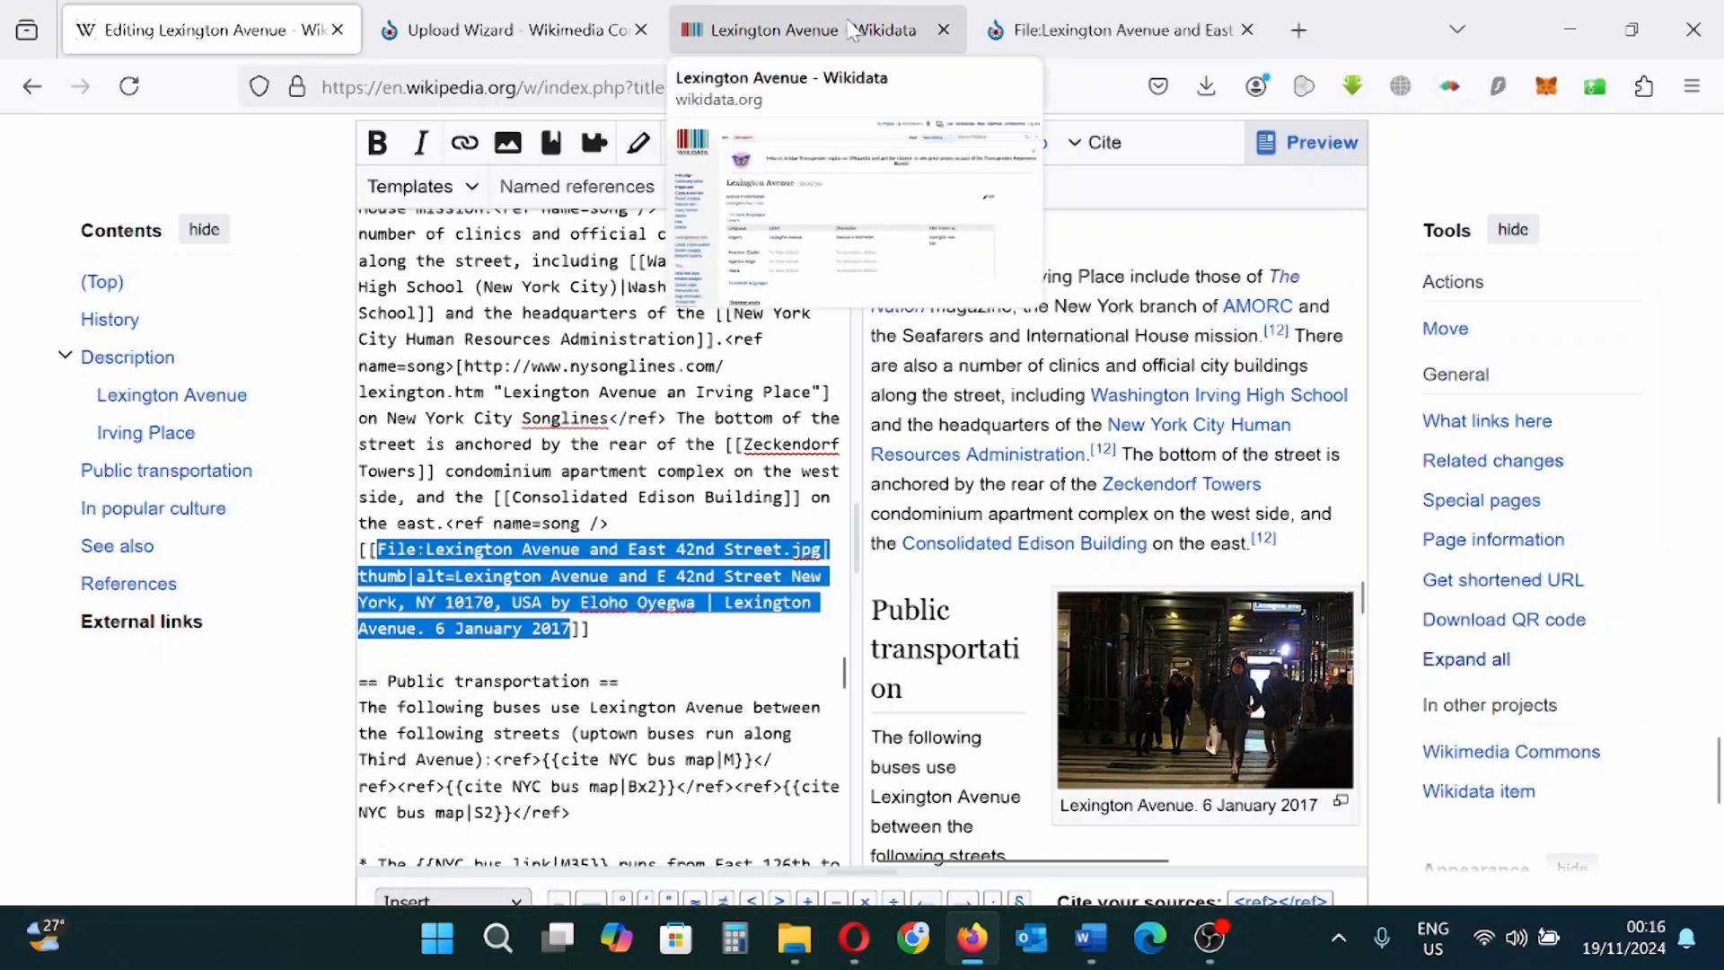
{"action": "left_click", "coordinate": [1090, 29]}
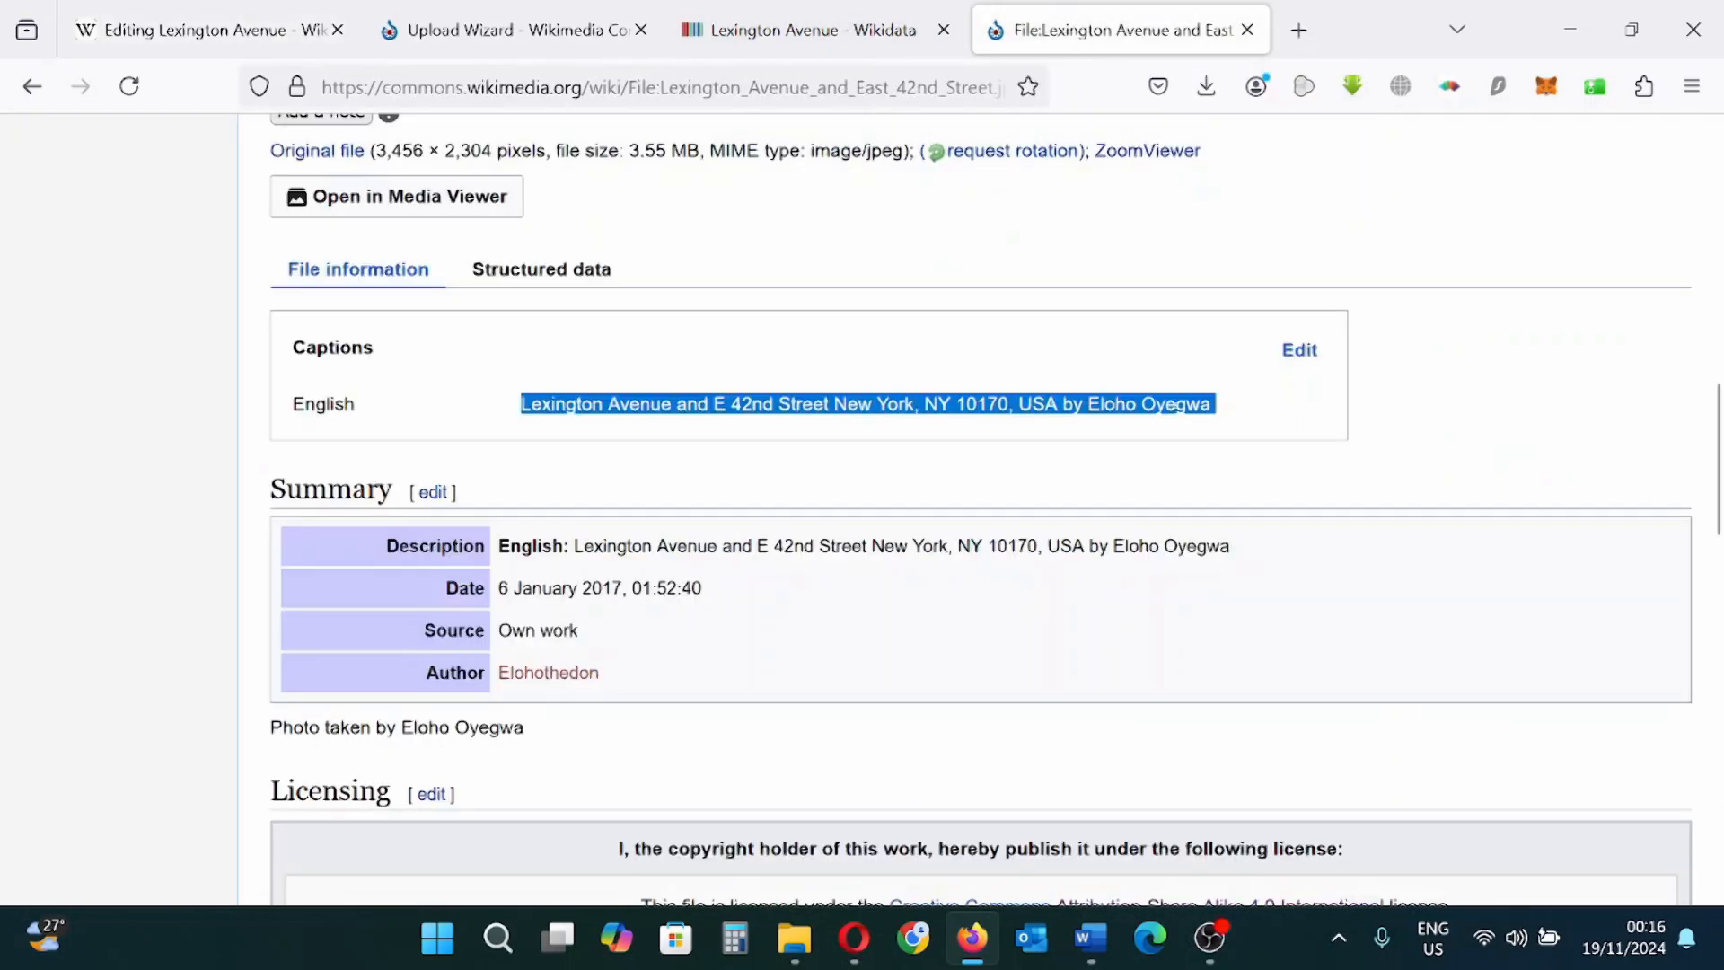
{"action": "left_click_drag", "start_coordinate": [623, 588], "coordinate": [514, 588]}
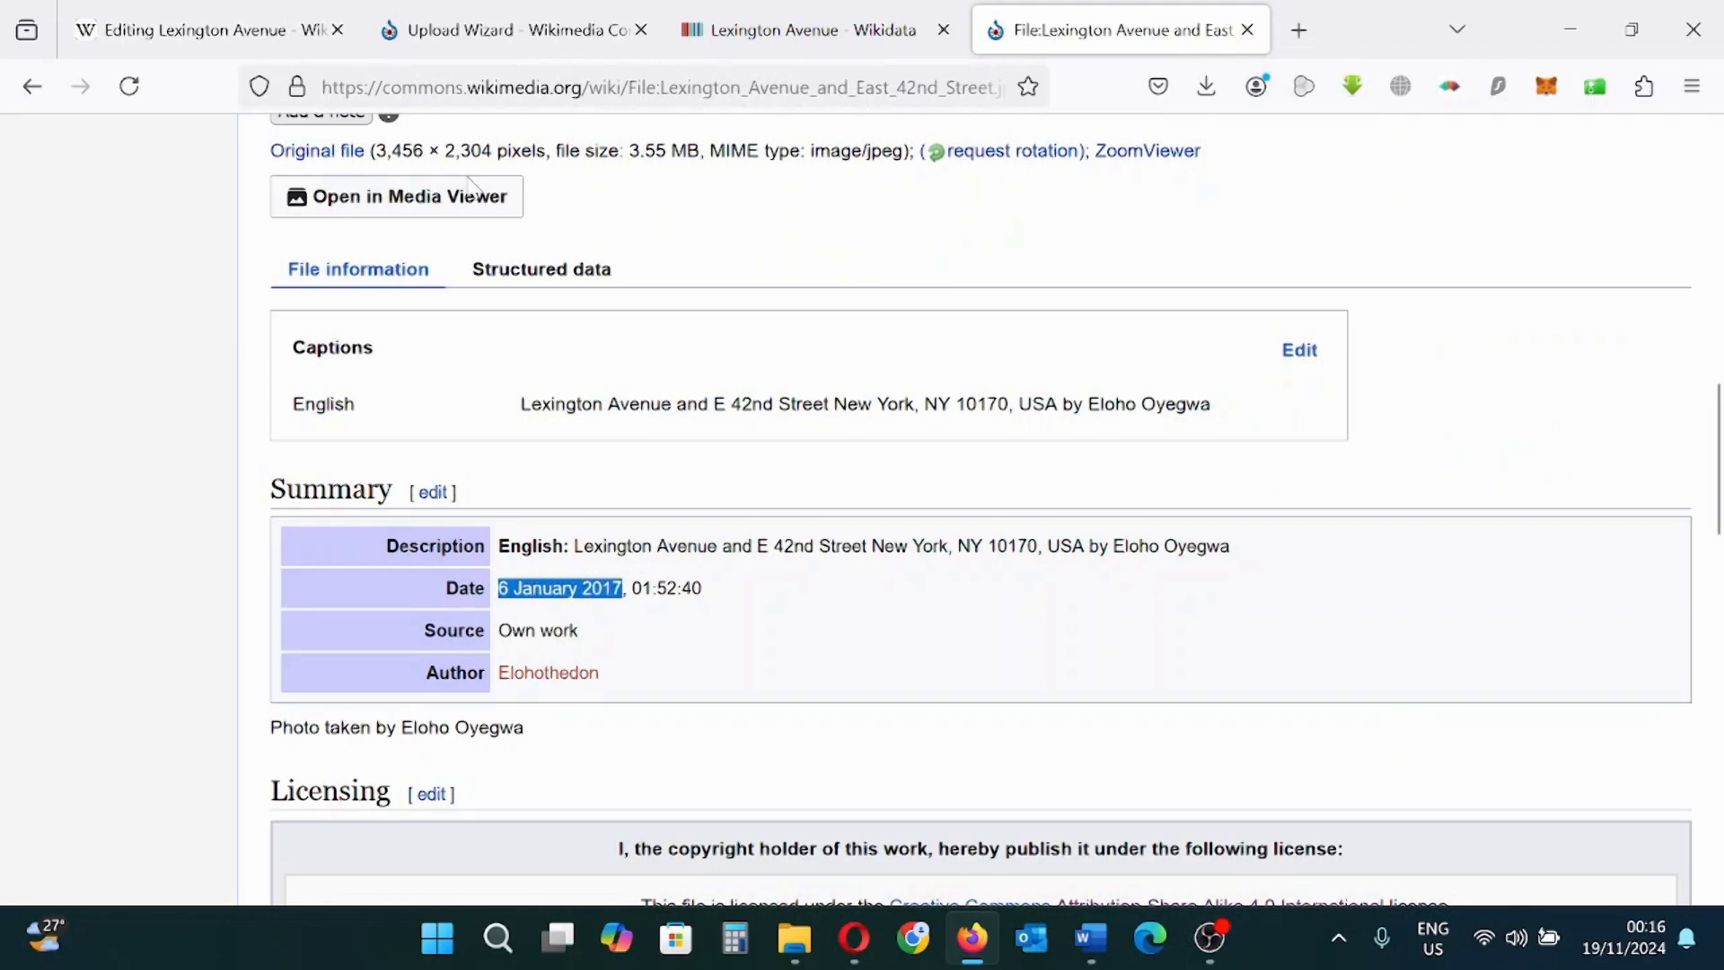
{"action": "left_click", "coordinate": [206, 29]}
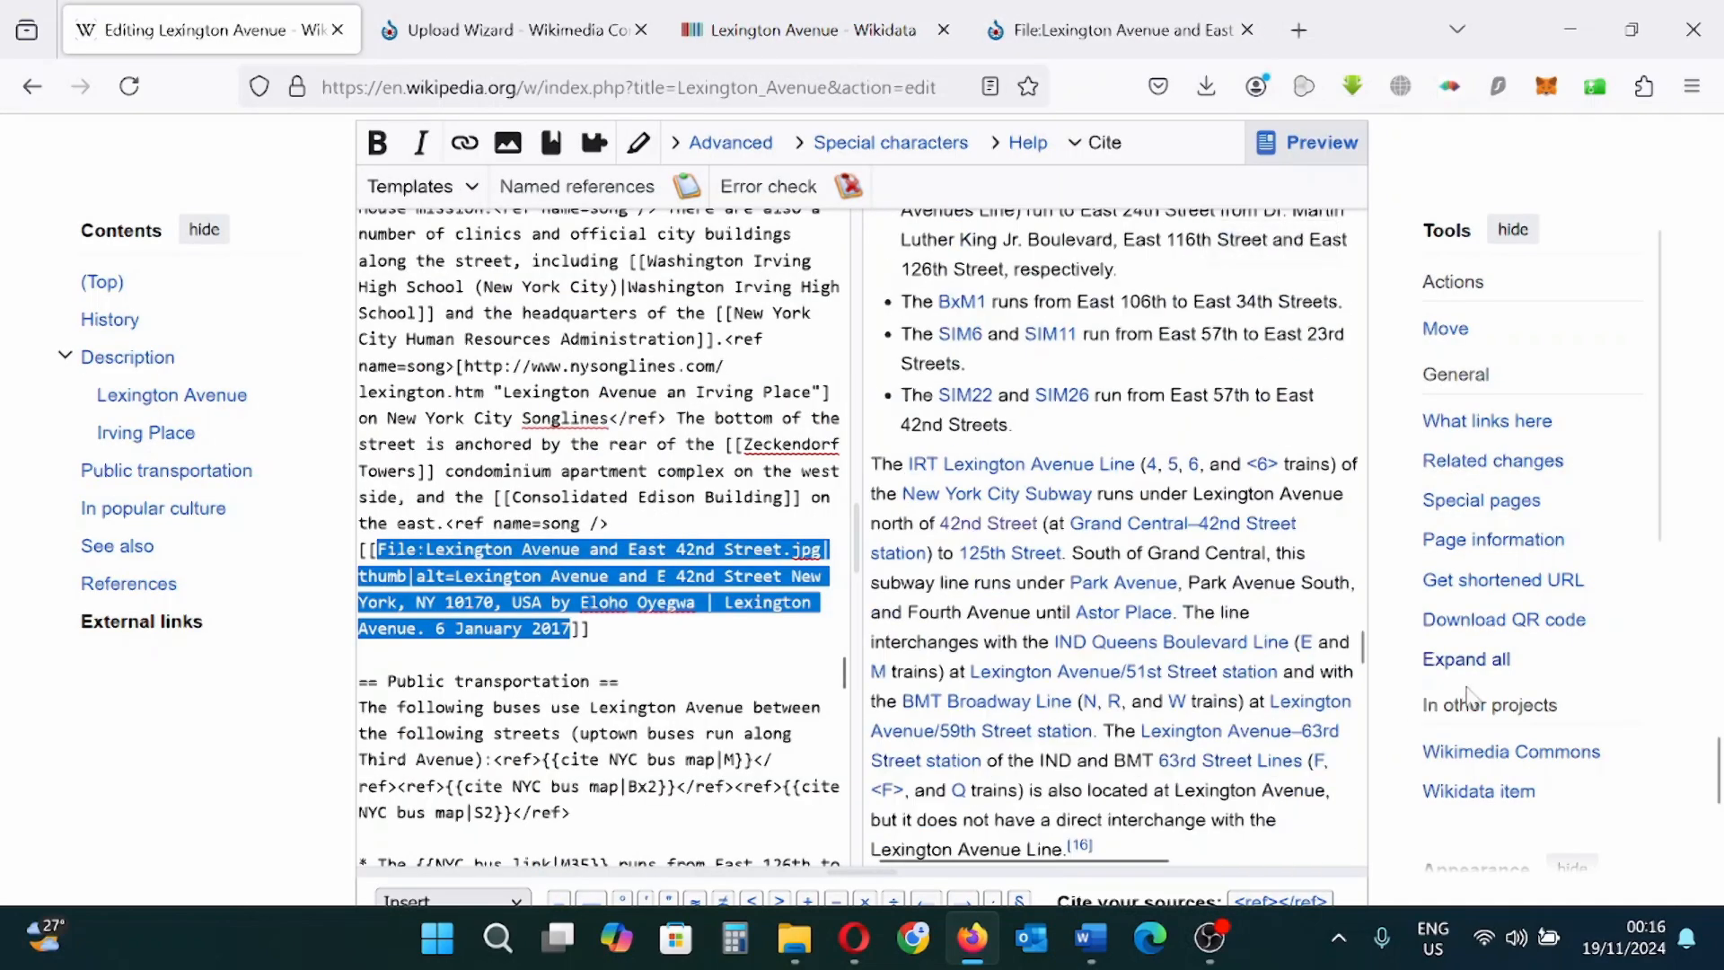
{"action": "scroll", "coordinate": [570, 500], "scroll_direction": "down", "scroll_amount": 10}
{"action": "scroll", "coordinate": [562, 504], "scroll_direction": "up", "scroll_amount": 3}
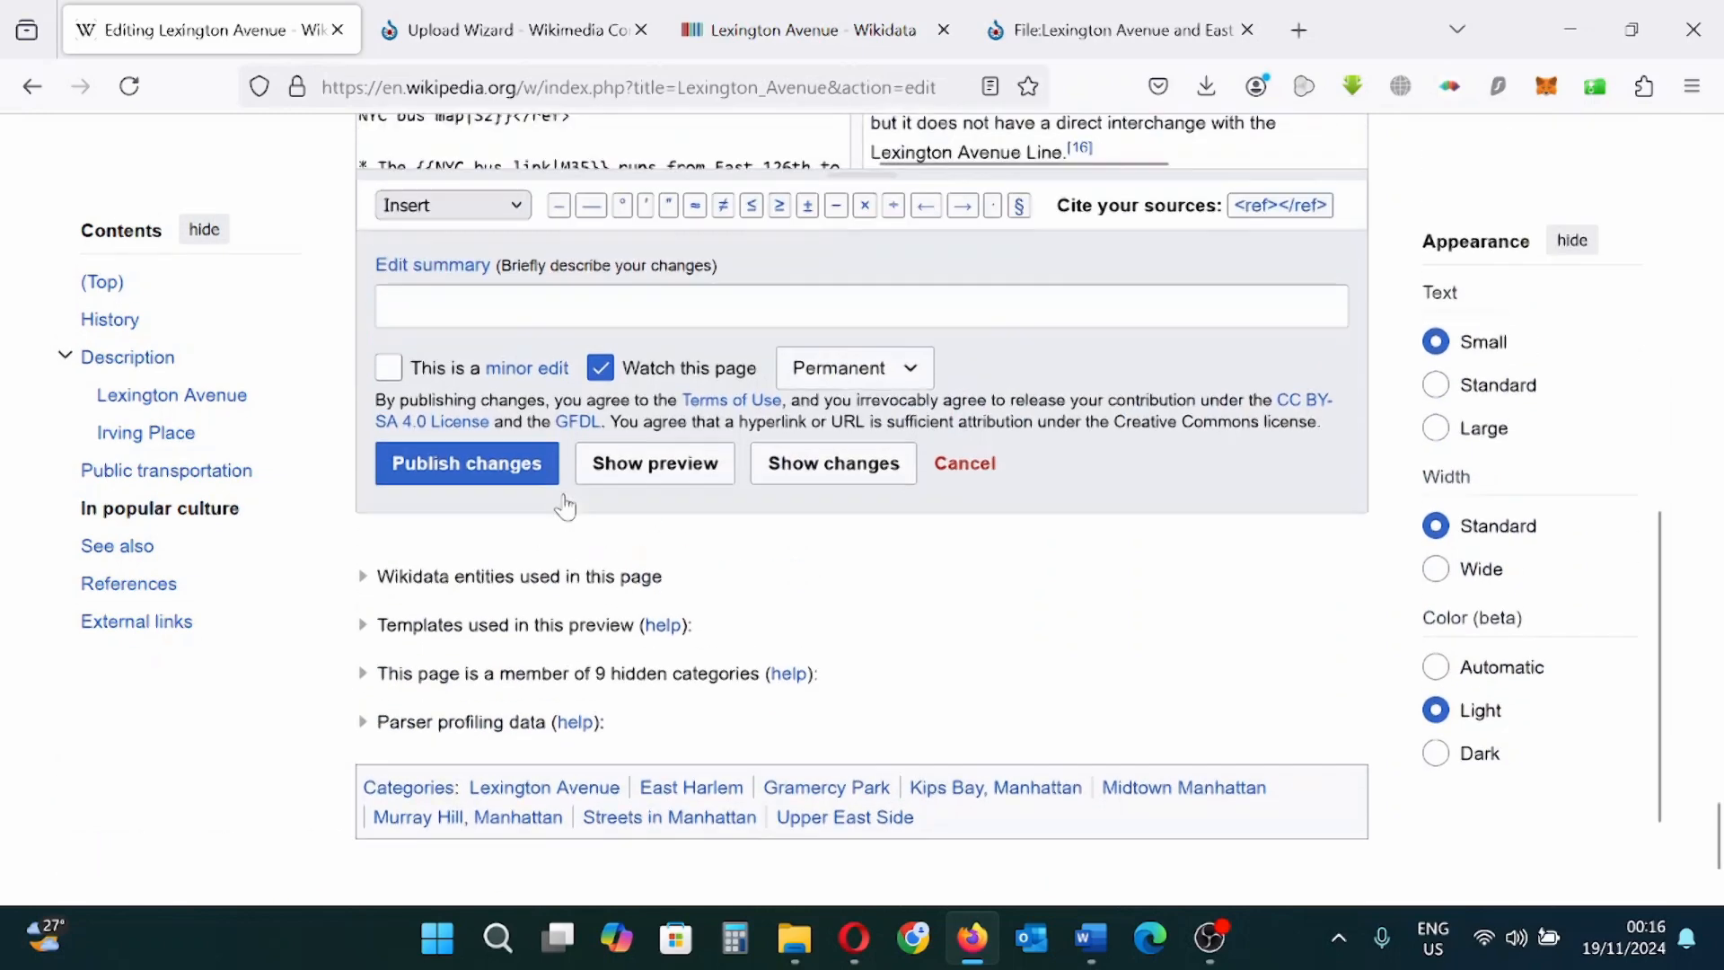
{"action": "left_click", "coordinate": [388, 505]}
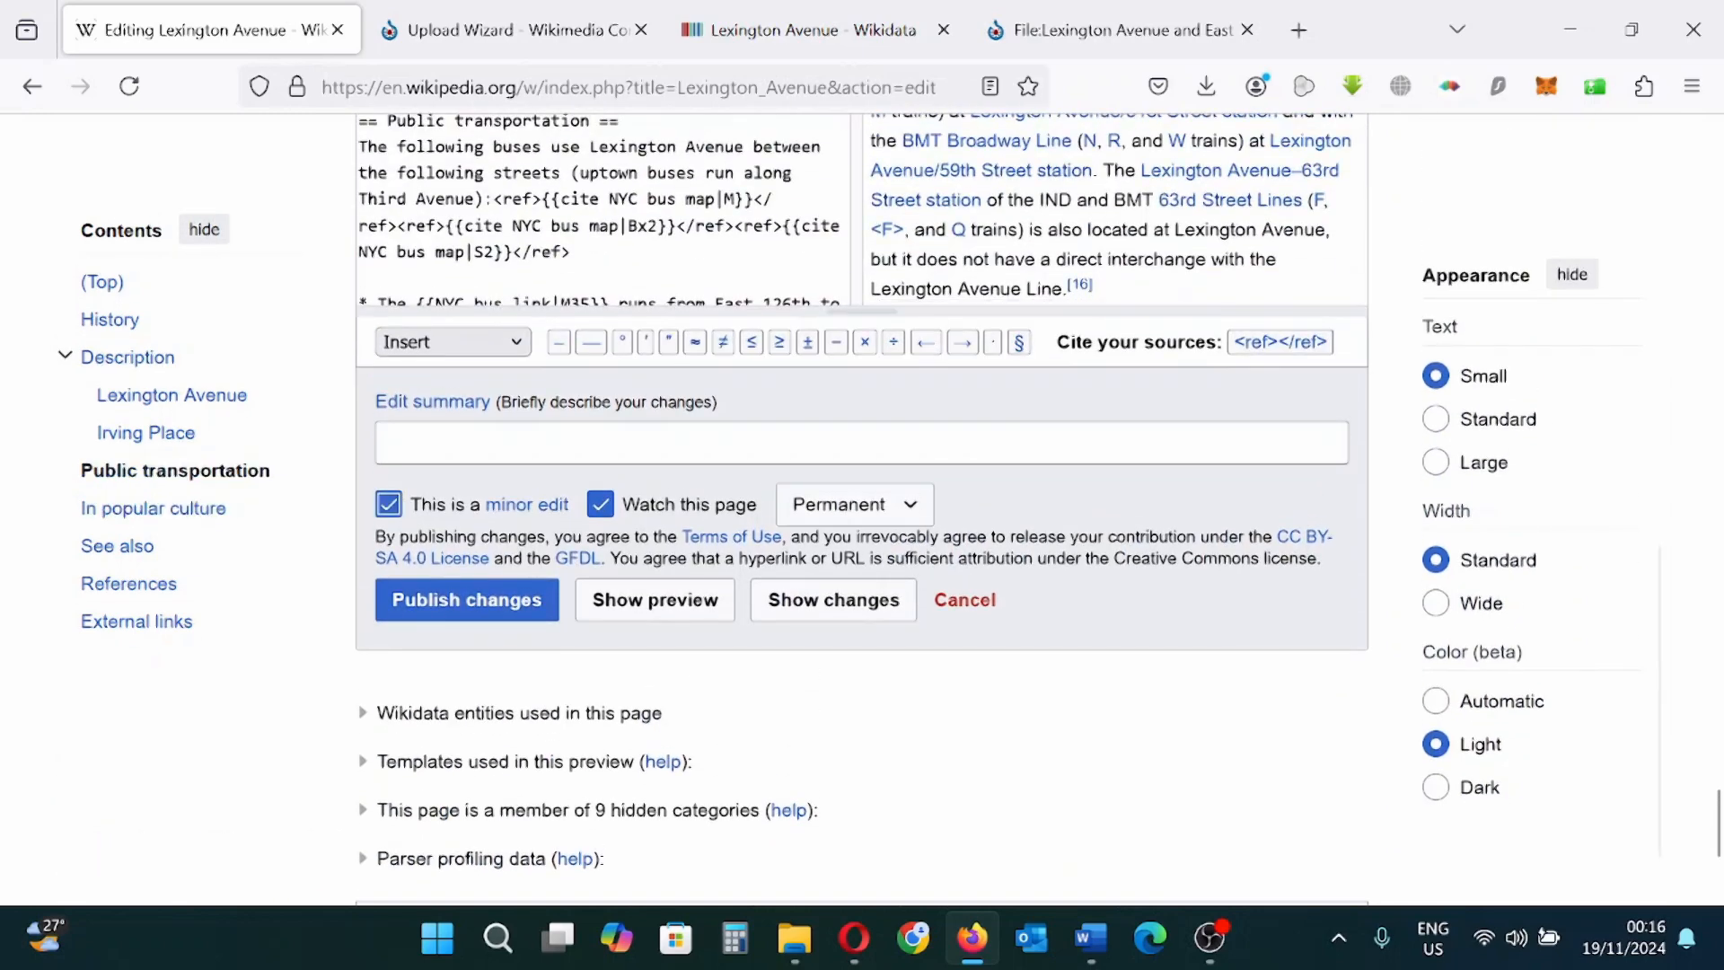
{"action": "left_click", "coordinate": [422, 443]}
{"action": "type", "text": "6 January 2017"}
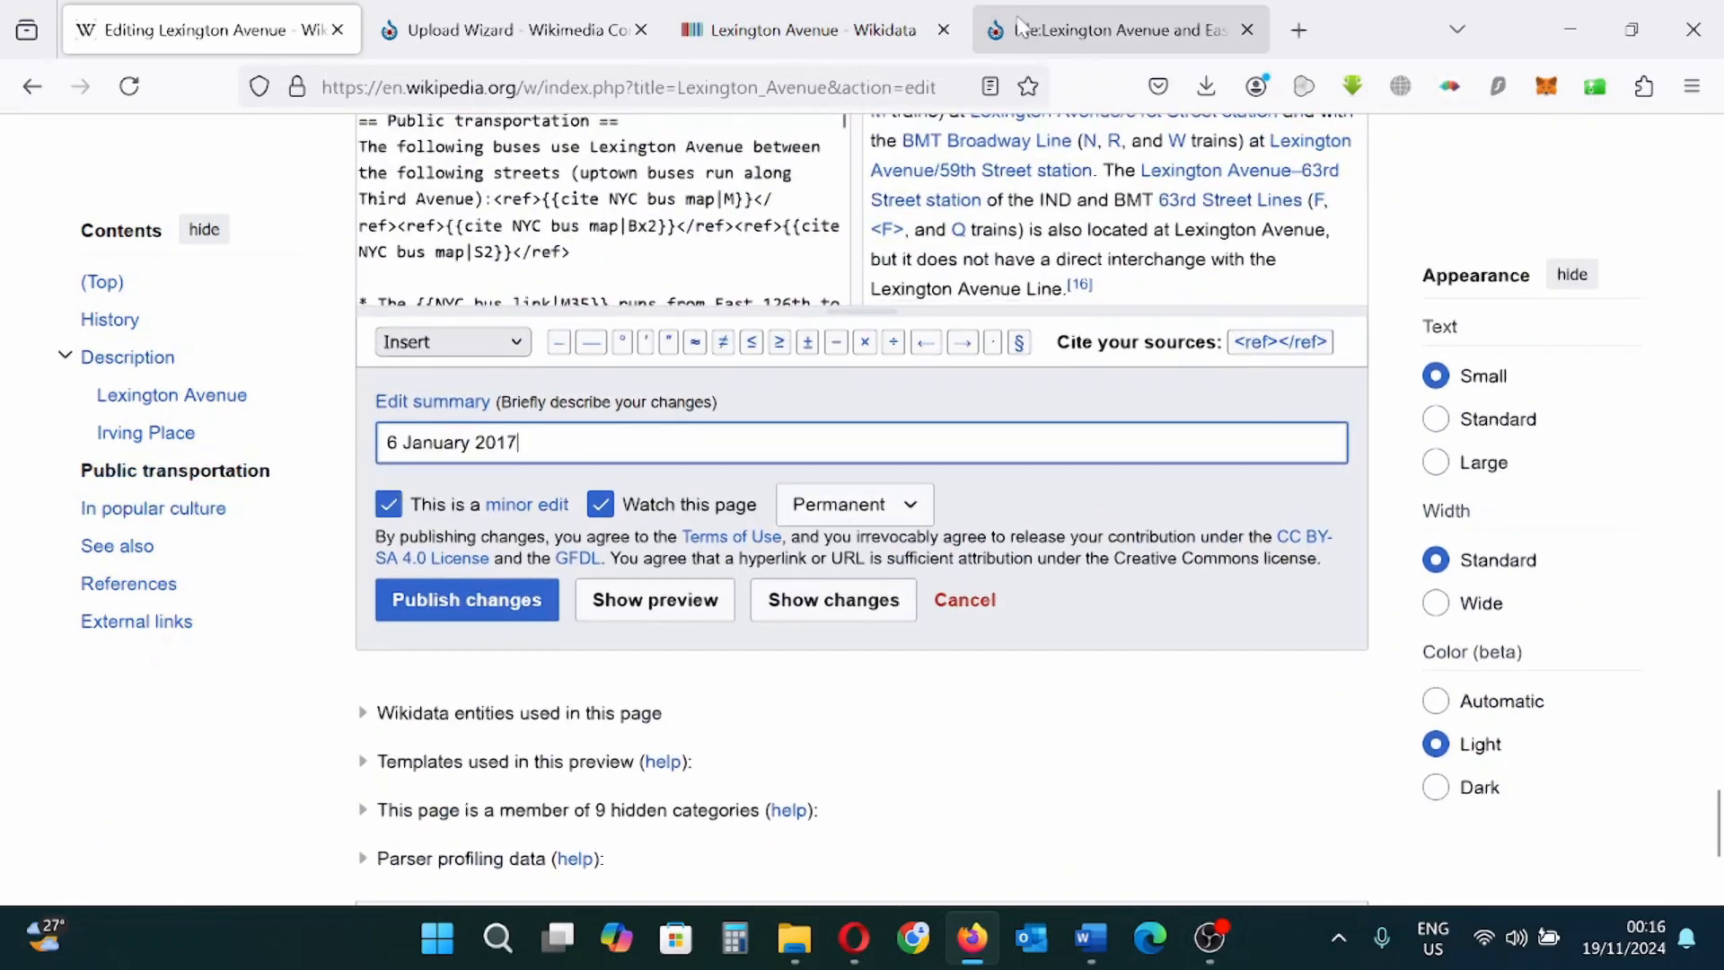
Step: Put the location part of the photo's Commons description, followed by a period, before the date in the edit summary
{"action": "left_click", "coordinate": [1114, 30]}
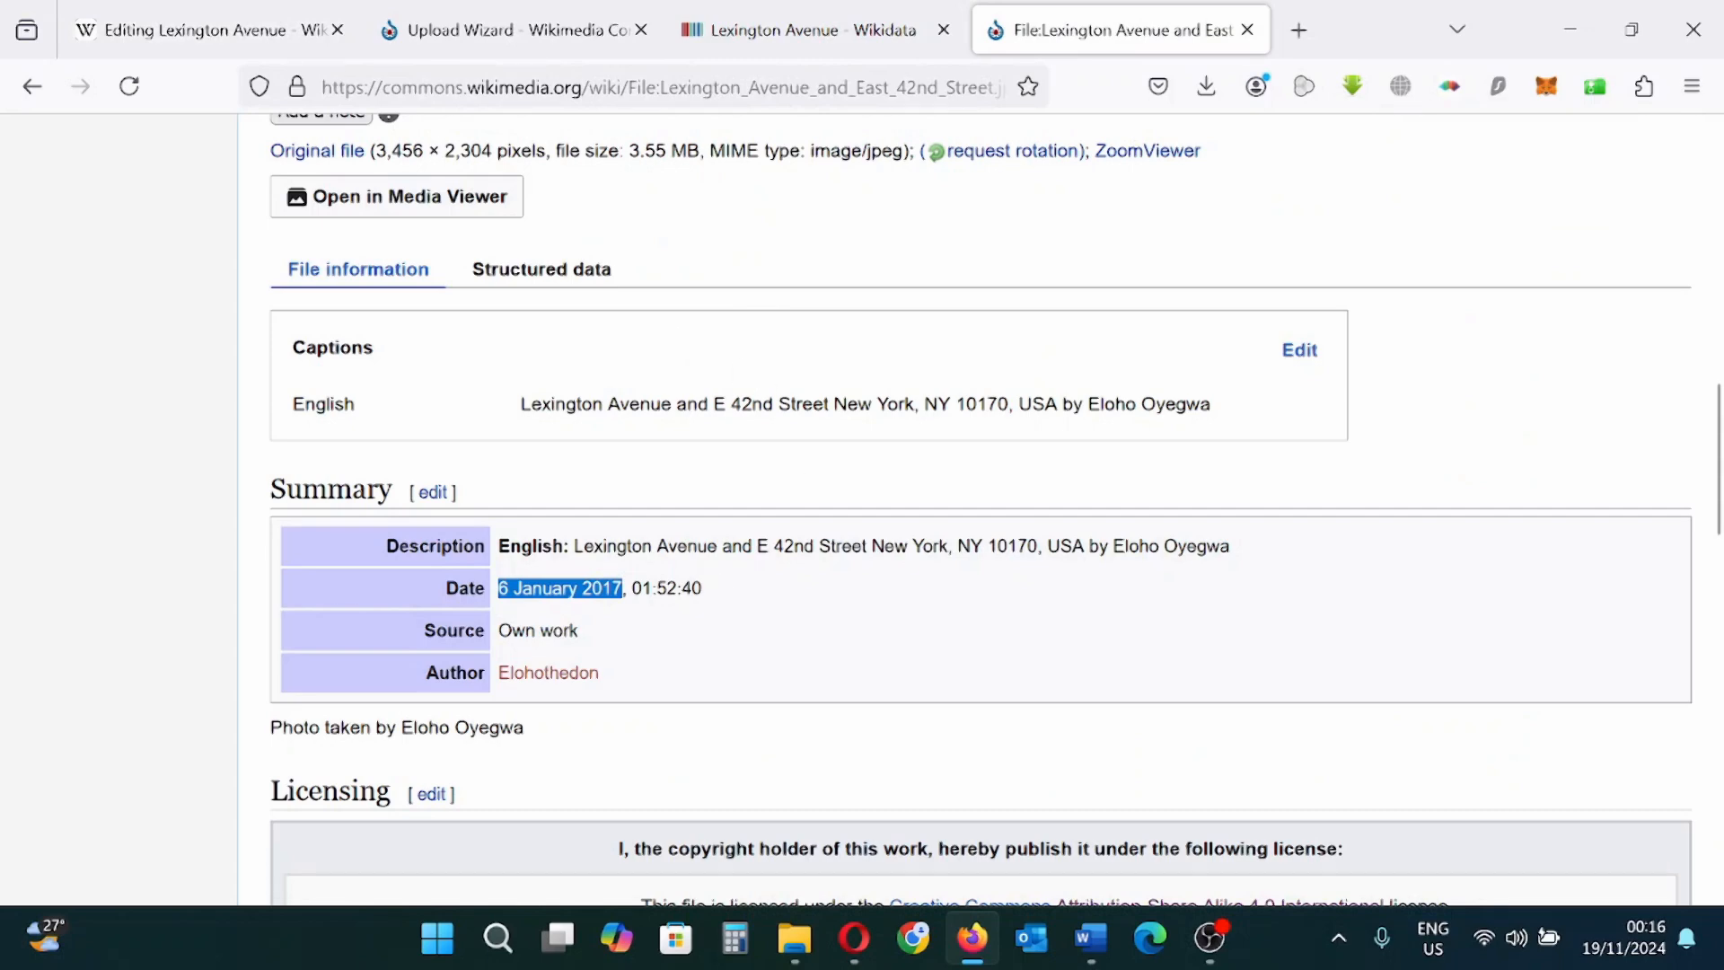
{"action": "left_click_drag", "start_coordinate": [574, 546], "coordinate": [908, 546]}
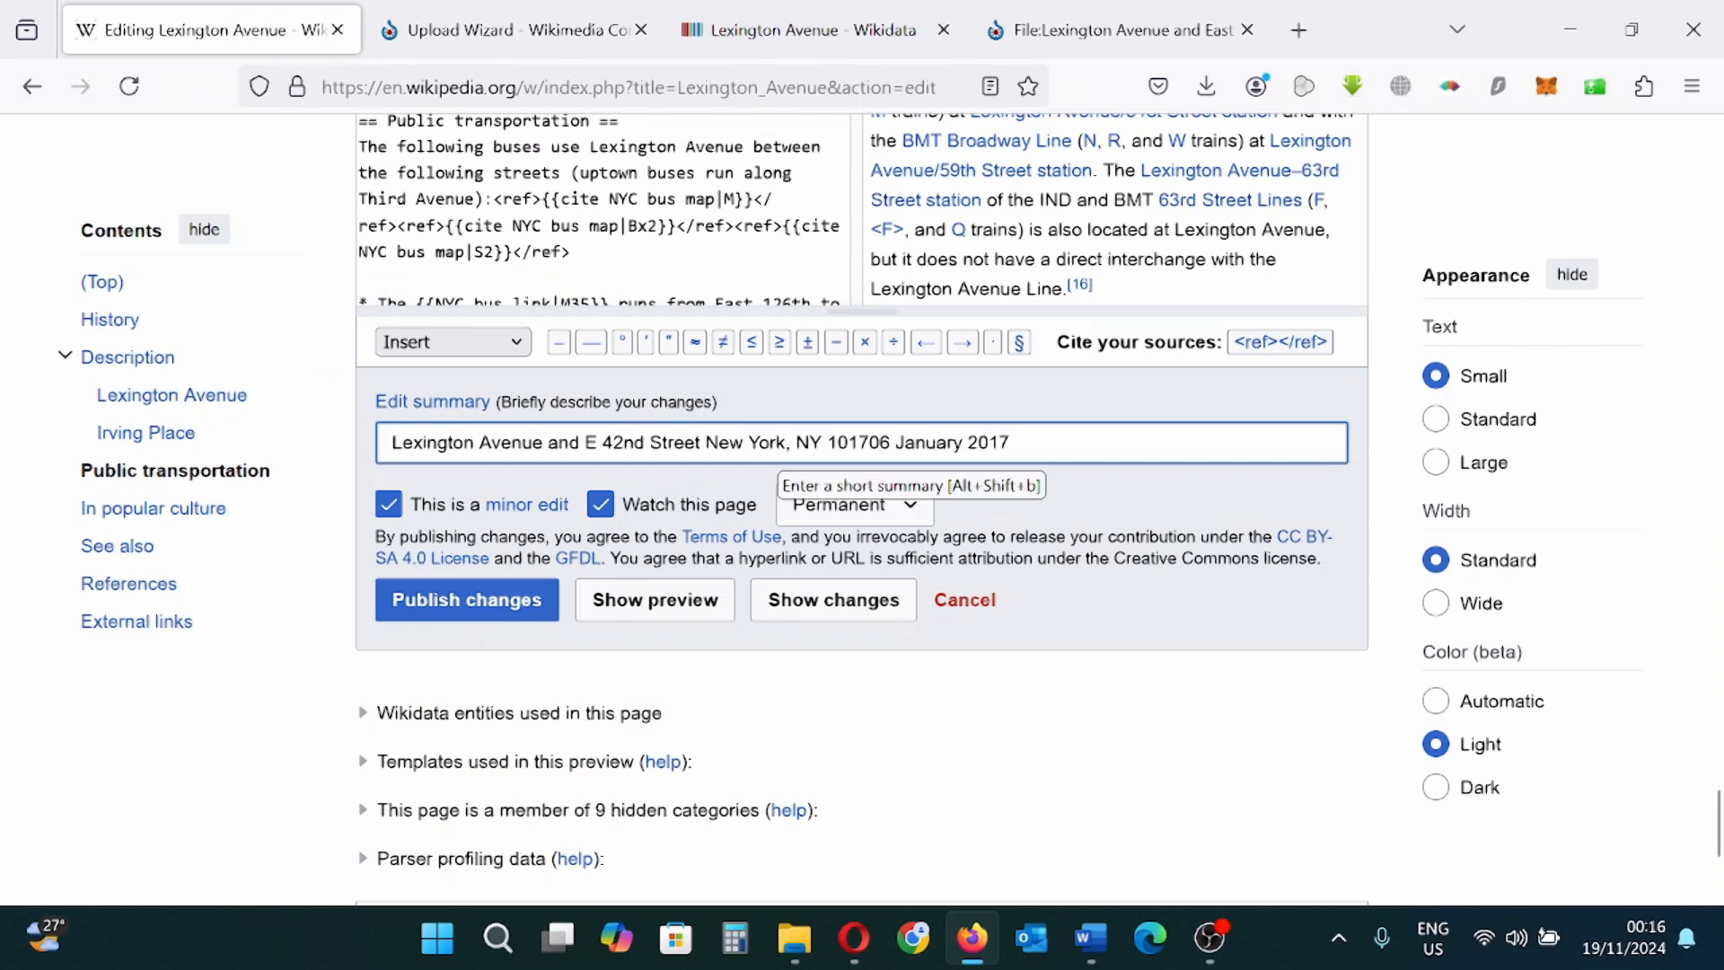
{"action": "left_click", "coordinate": [884, 442]}
{"action": "type", "text": "."}
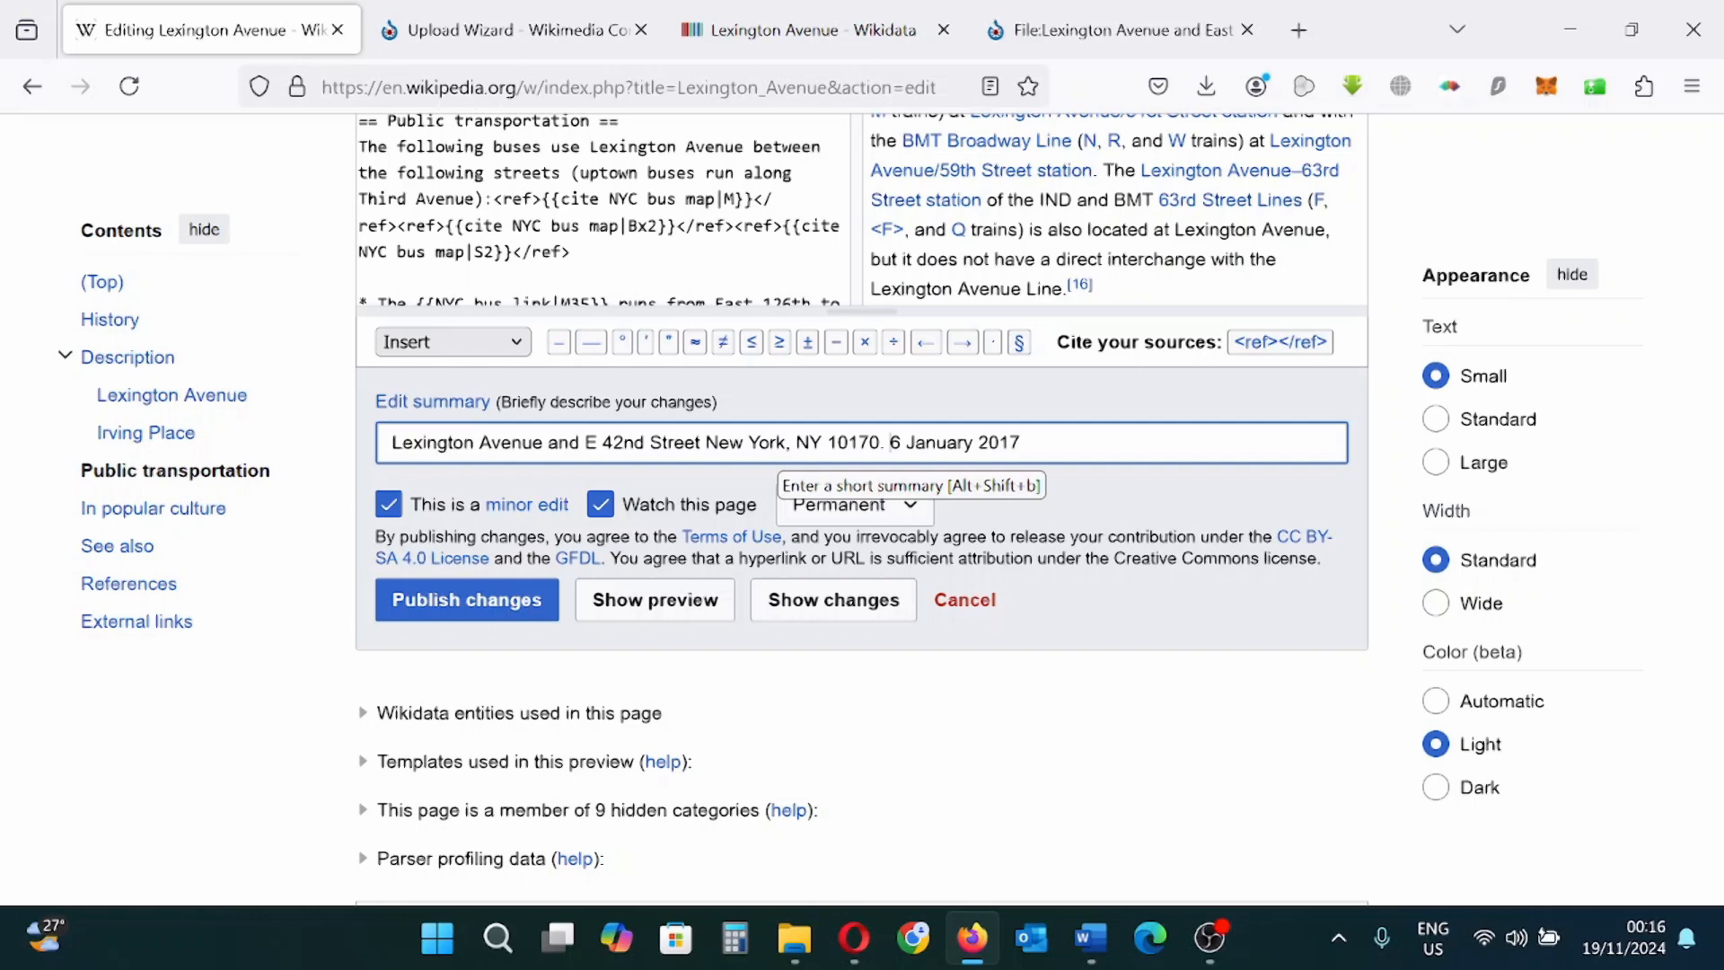
Step: Add the label "Date:" before the date in the edit summary and publish the article changes
{"action": "left_click", "coordinate": [1065, 31]}
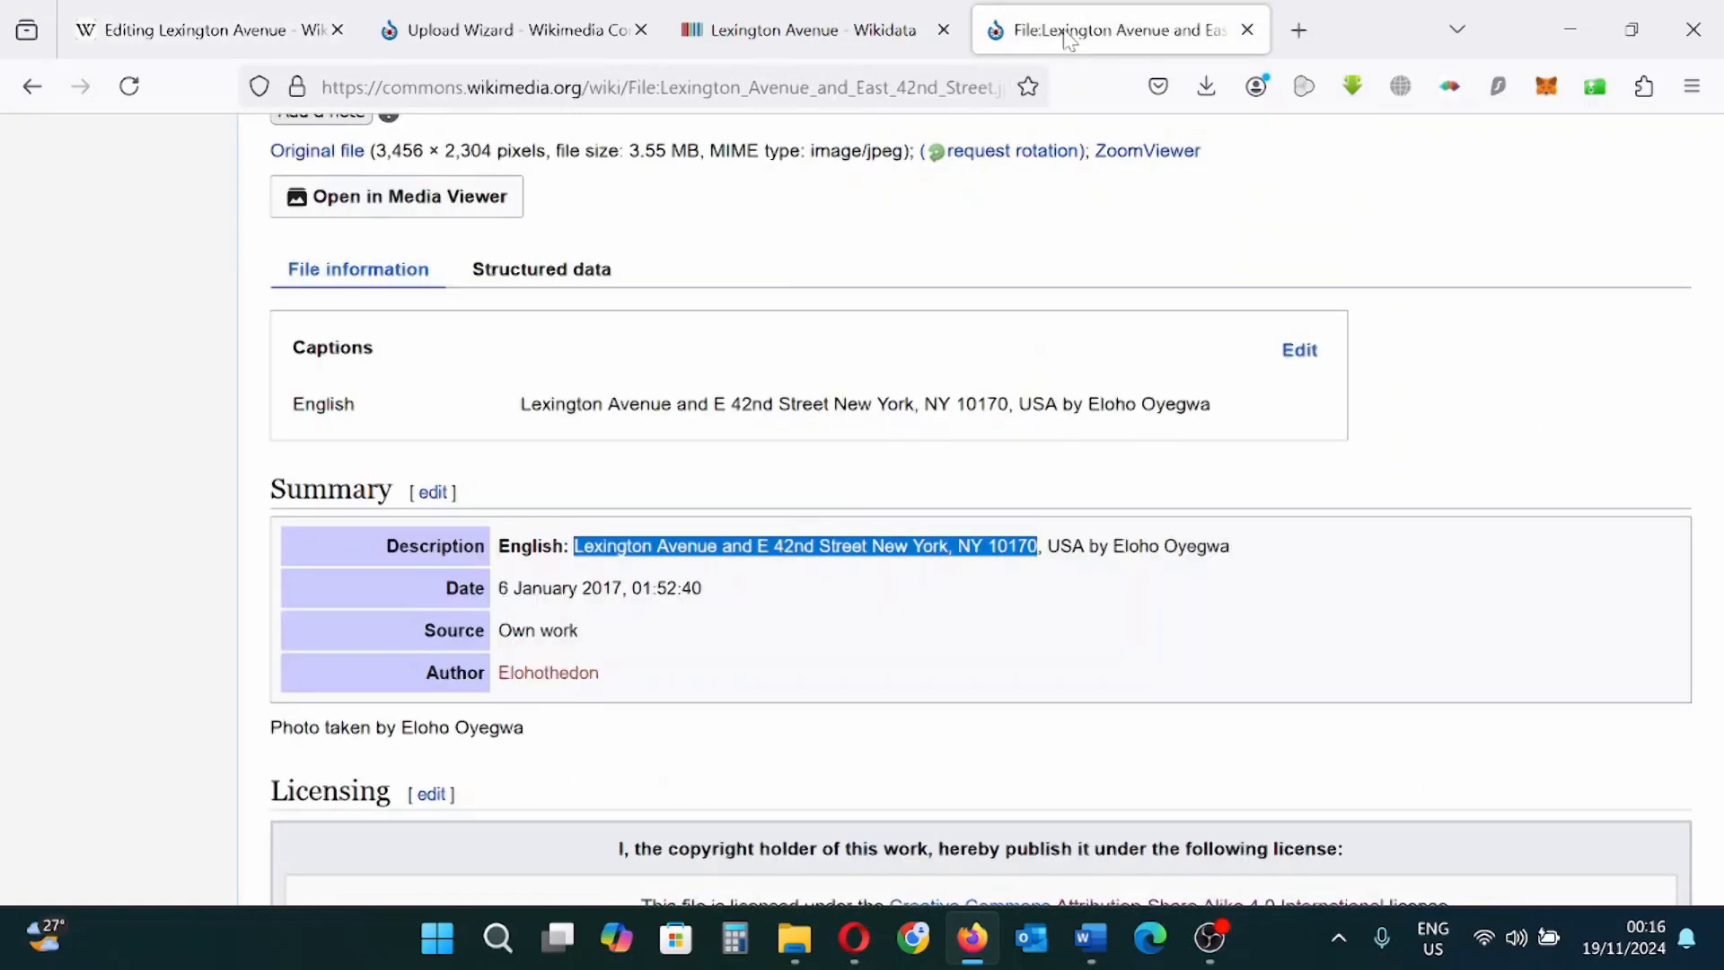
{"action": "left_click", "coordinate": [207, 30]}
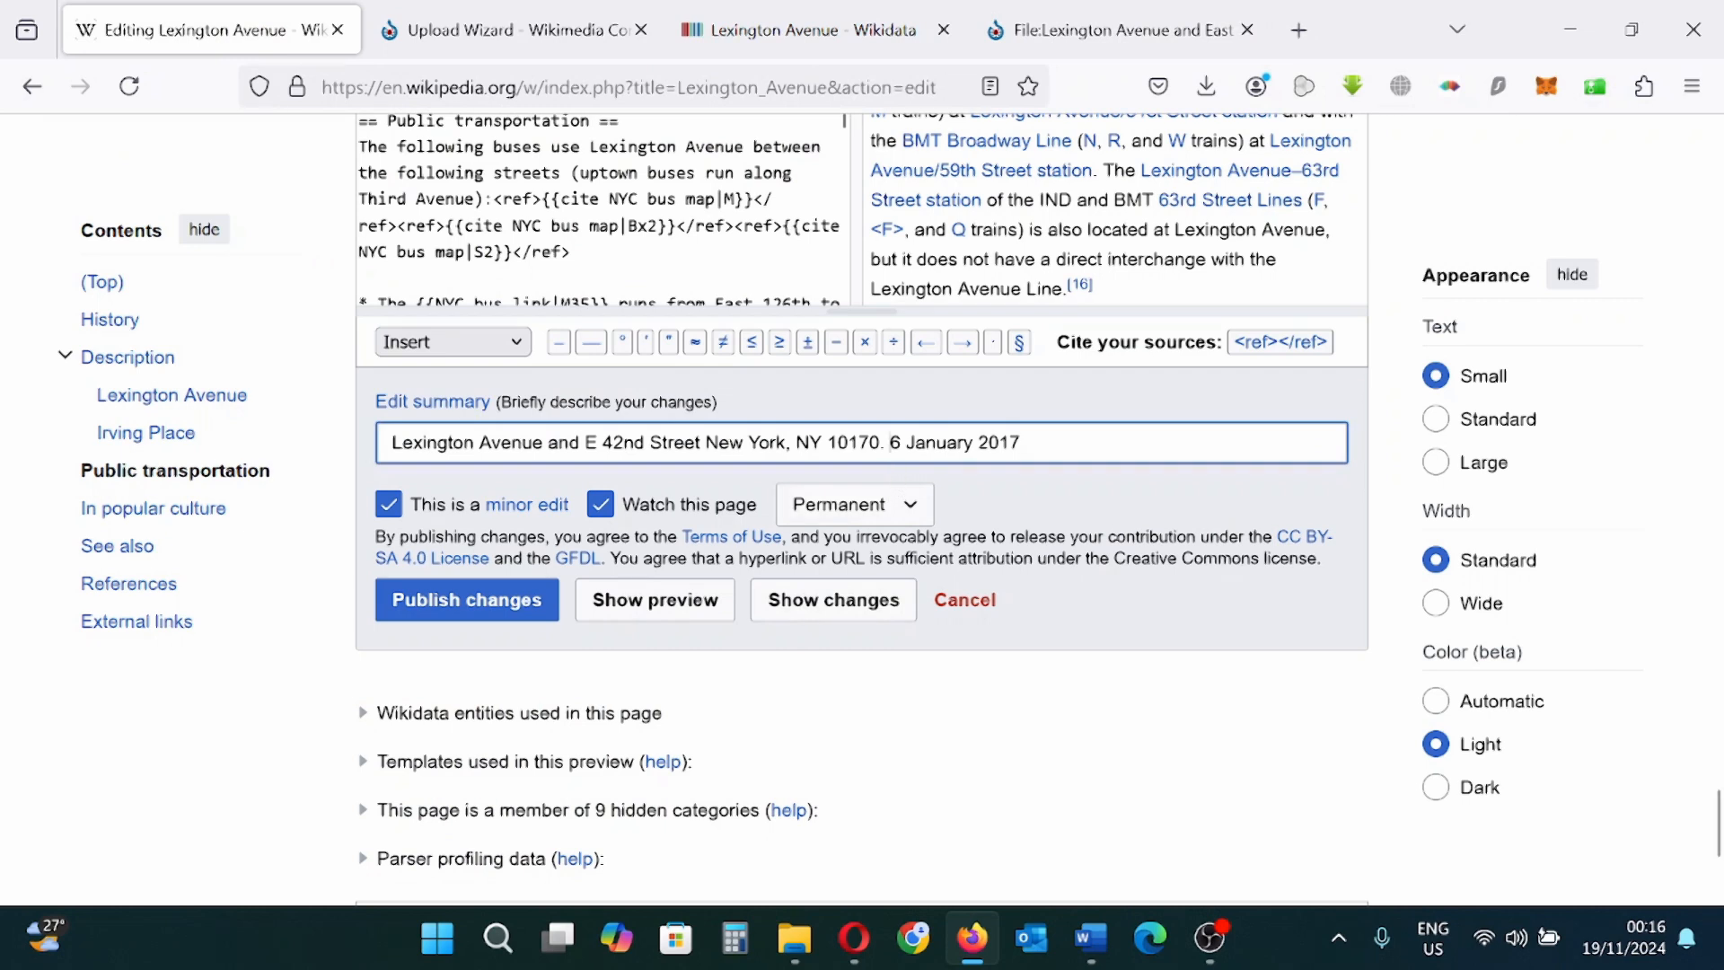
{"action": "type", "text": "Date"}
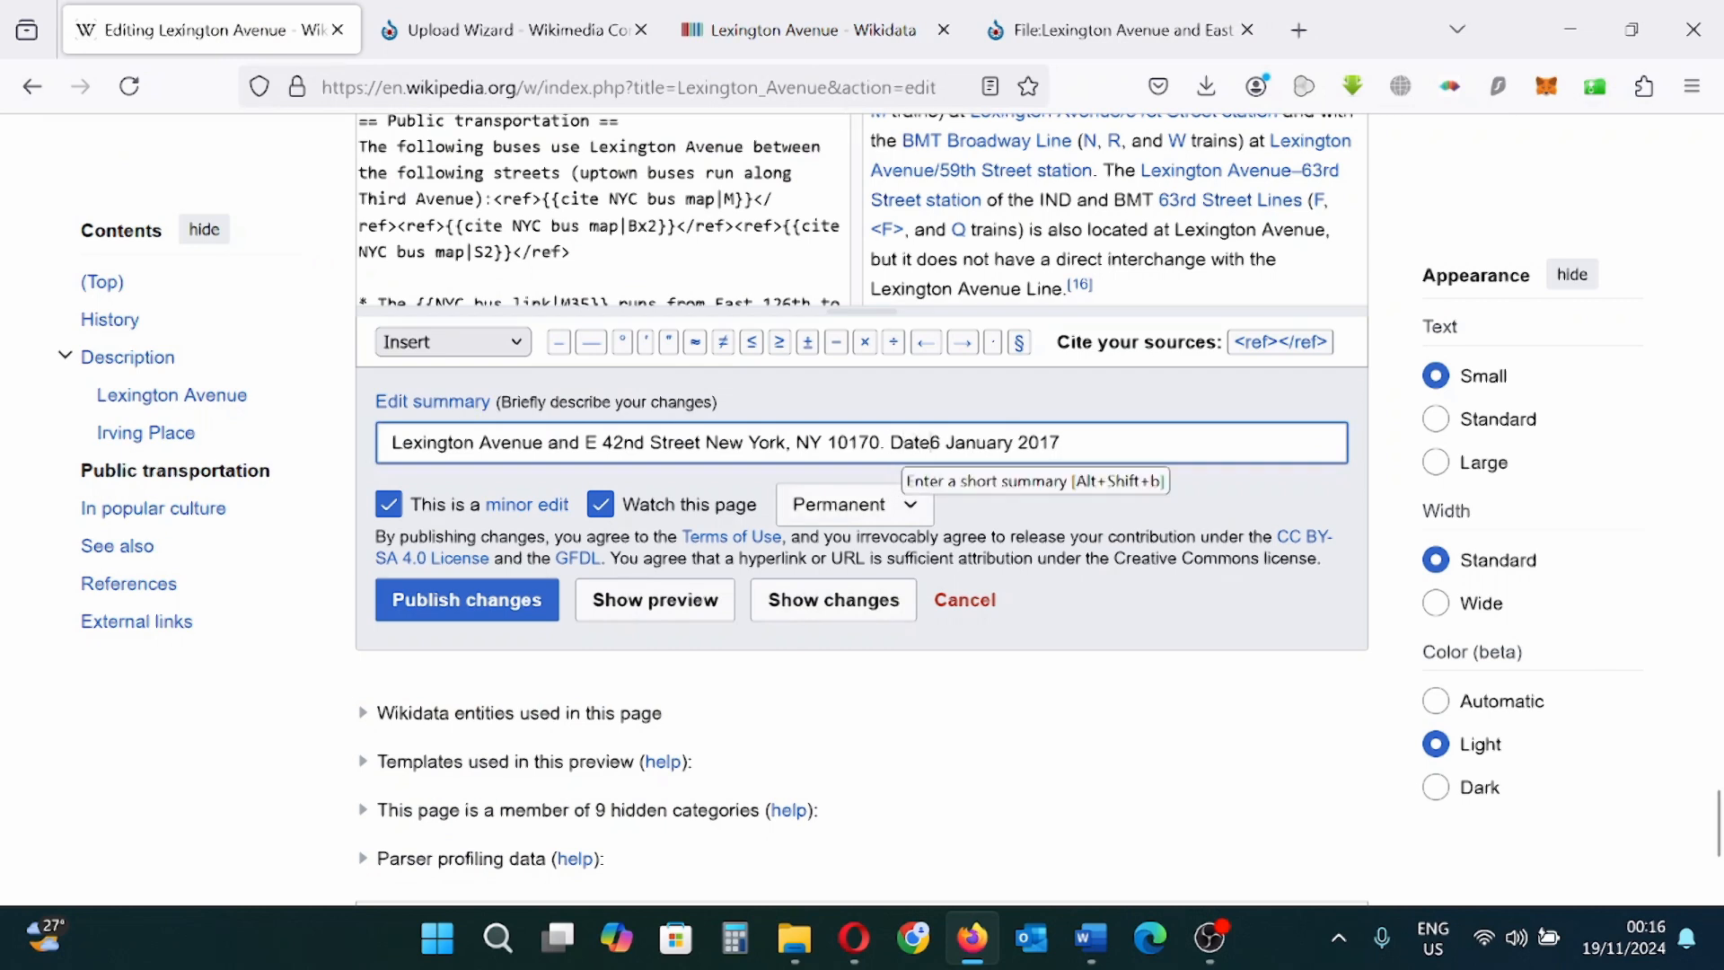
{"action": "type", "text": ":"}
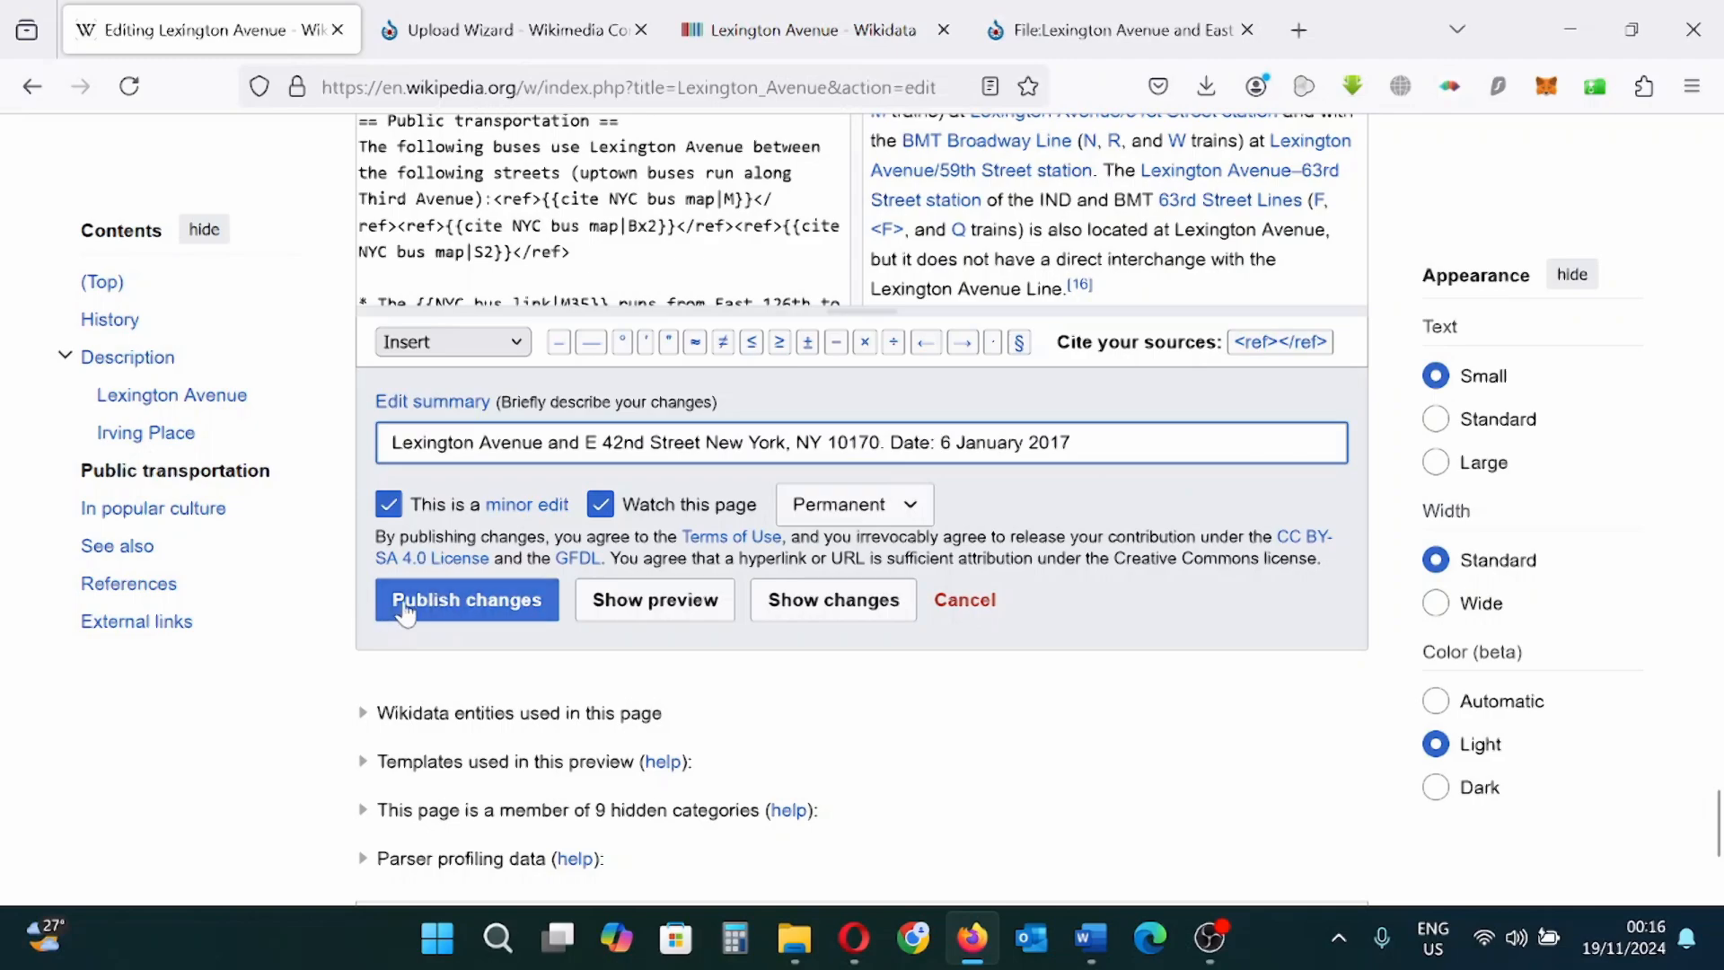
{"action": "left_click", "coordinate": [437, 604]}
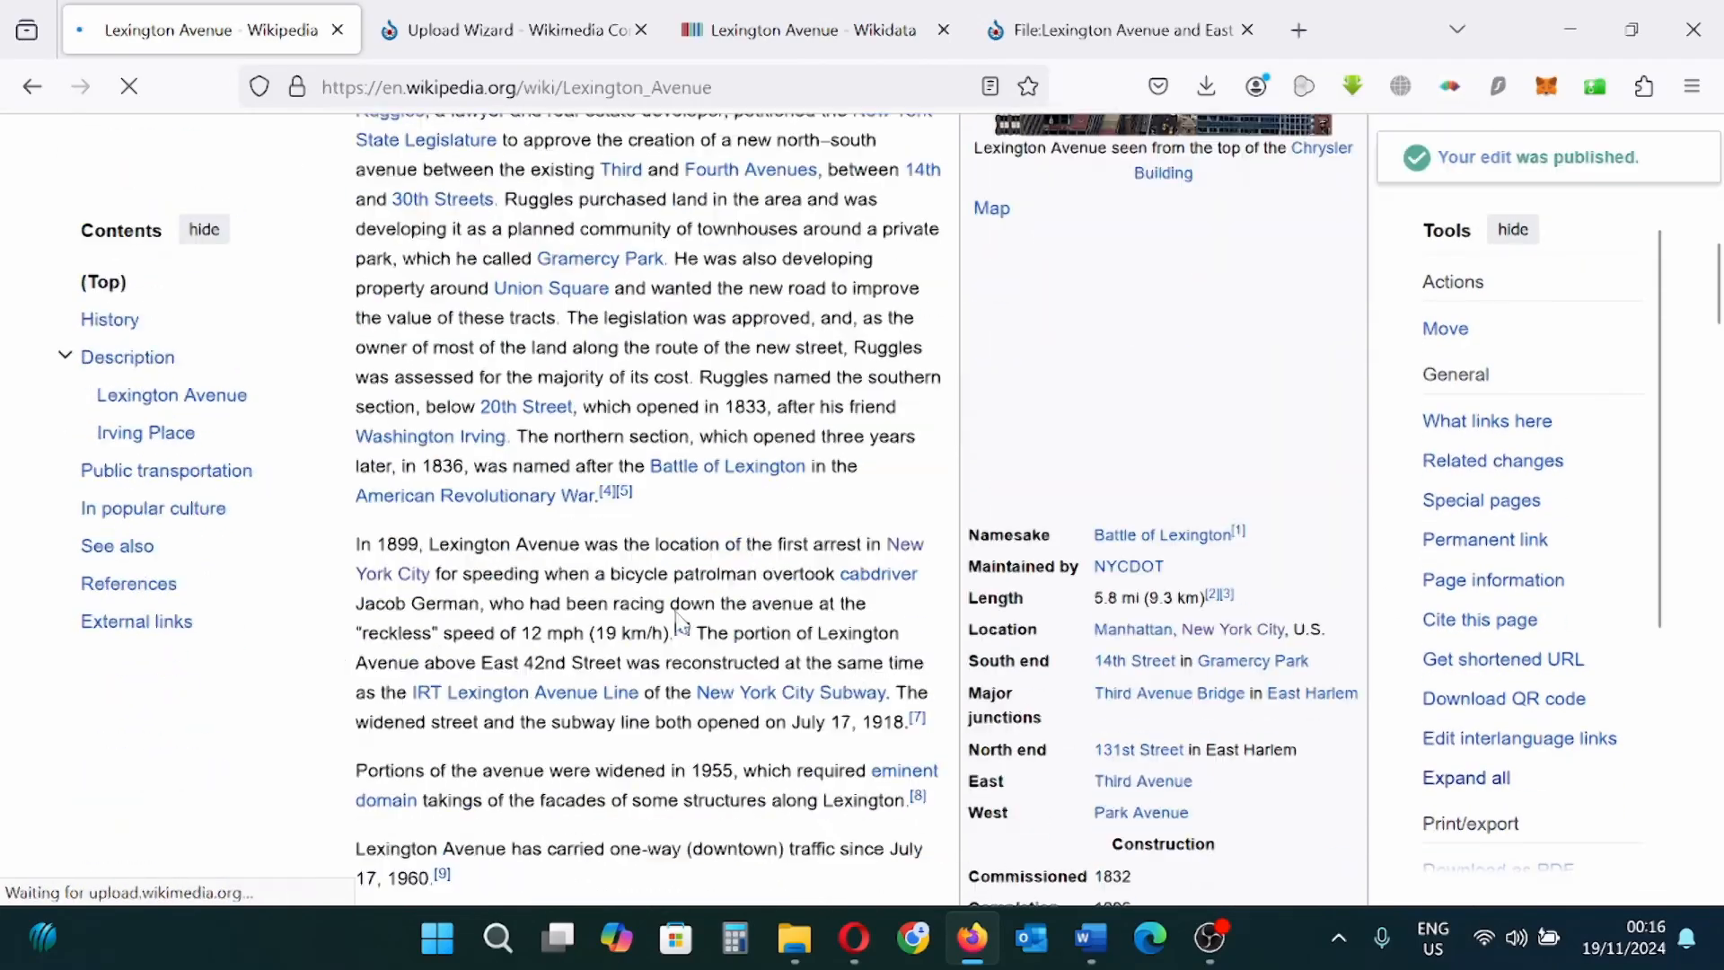
Step: Examine the inserted photo and its caption beside the published article's Public transportation section, including its enlarged view
{"action": "scroll", "coordinate": [680, 622], "scroll_direction": "down", "scroll_amount": 15}
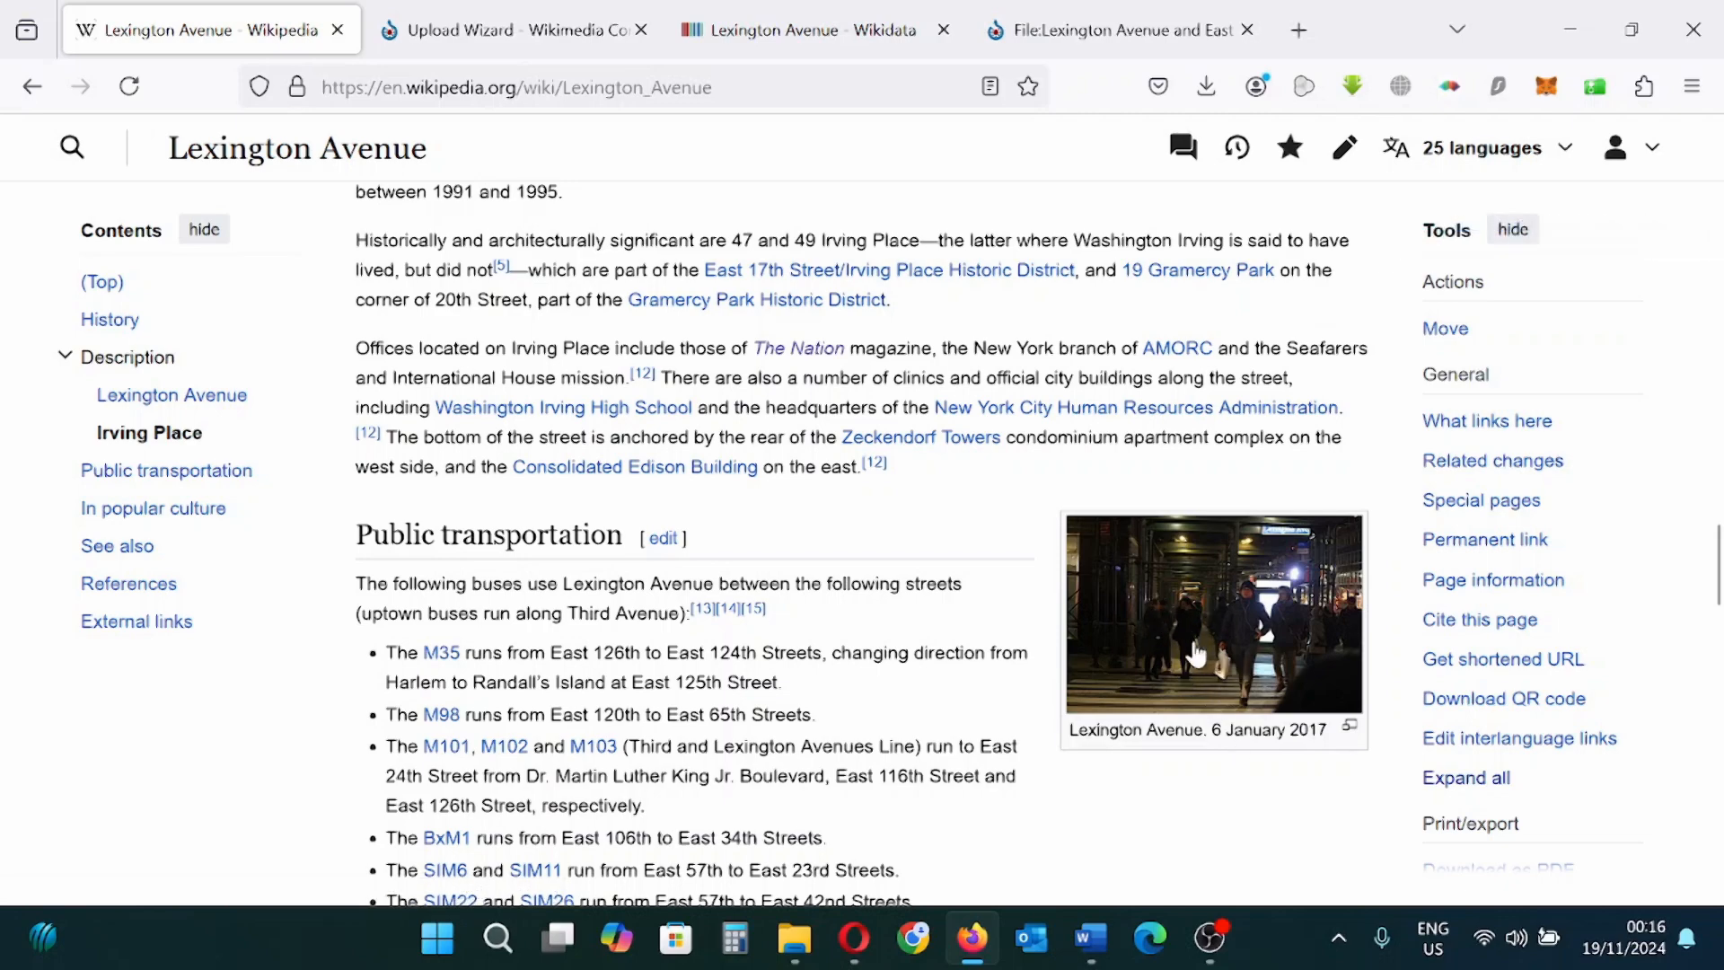
{"action": "scroll", "coordinate": [1167, 703], "scroll_direction": "down", "scroll_amount": 5}
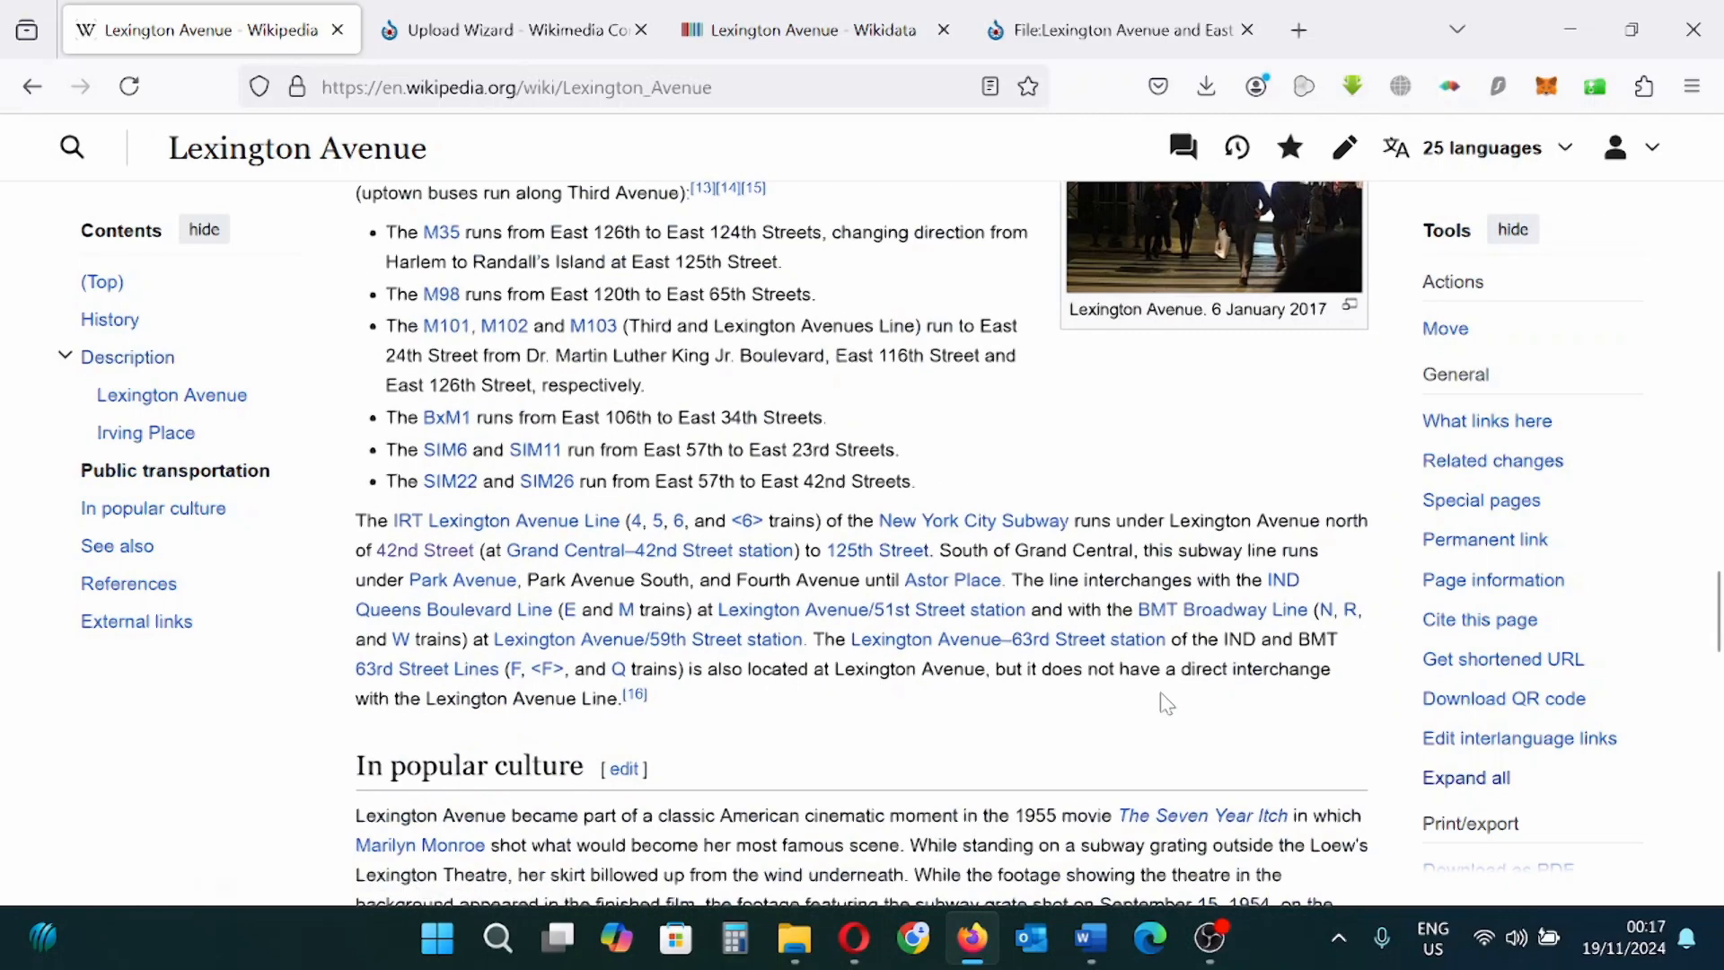
{"action": "scroll", "coordinate": [1167, 703], "scroll_direction": "up", "scroll_amount": 3}
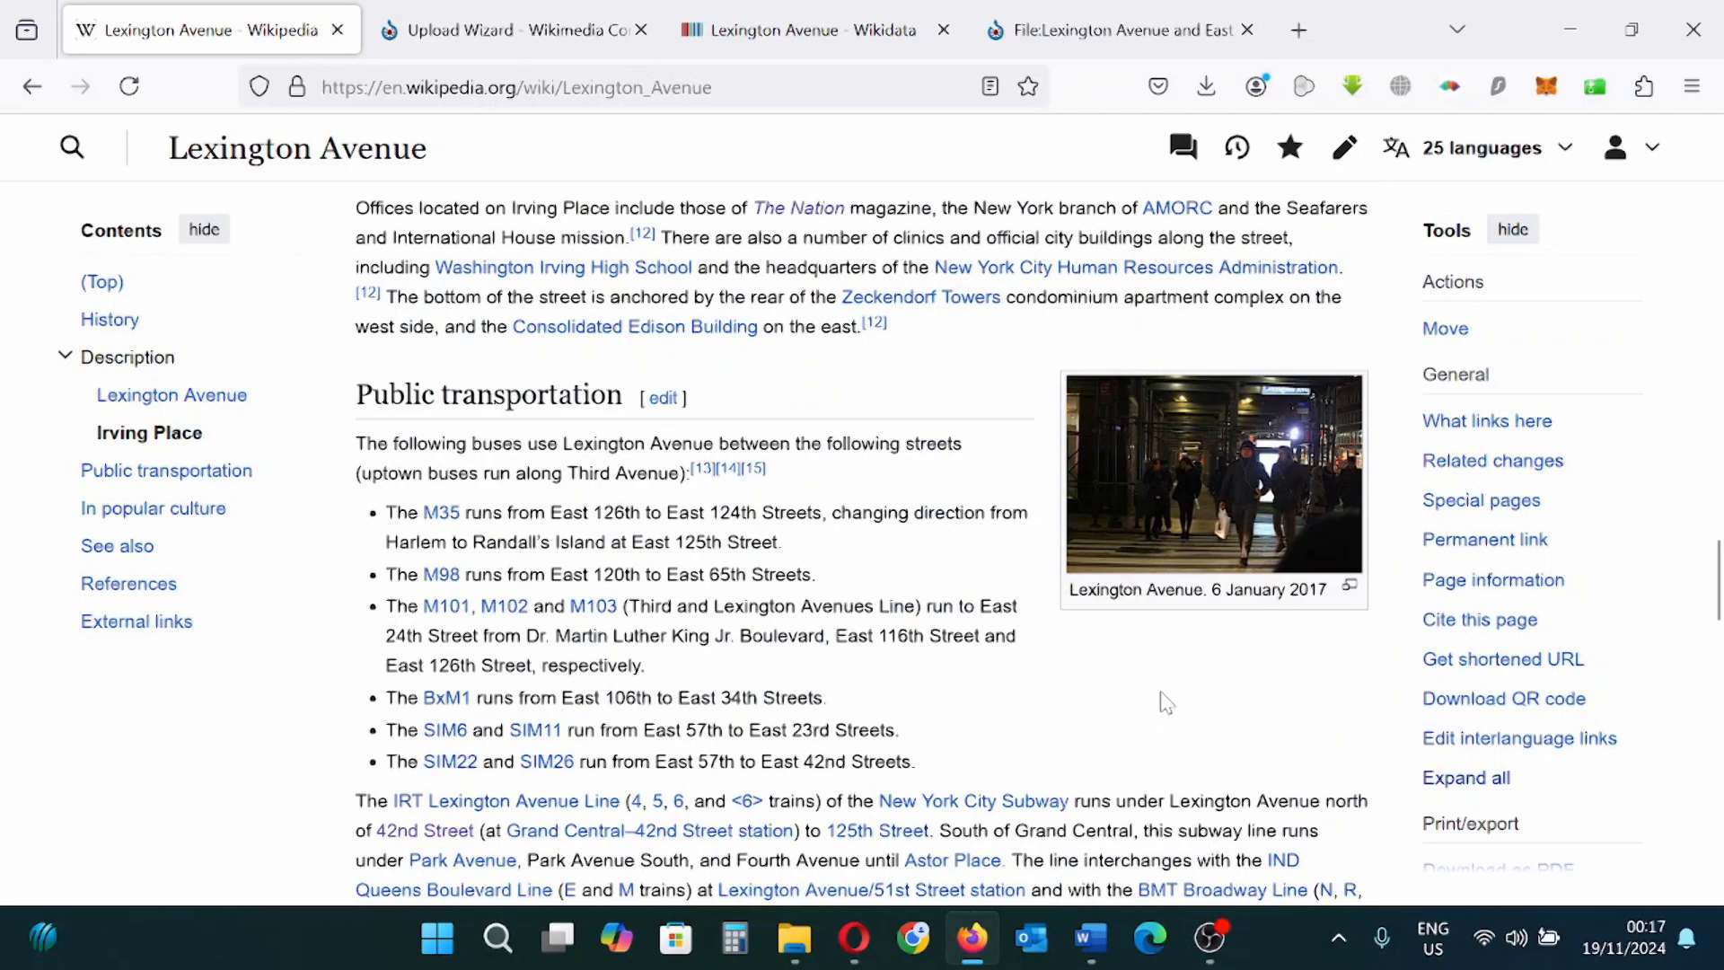
{"action": "scroll", "coordinate": [1167, 704], "scroll_direction": "down", "scroll_amount": 11}
{"action": "scroll", "coordinate": [1166, 703], "scroll_direction": "up", "scroll_amount": 8}
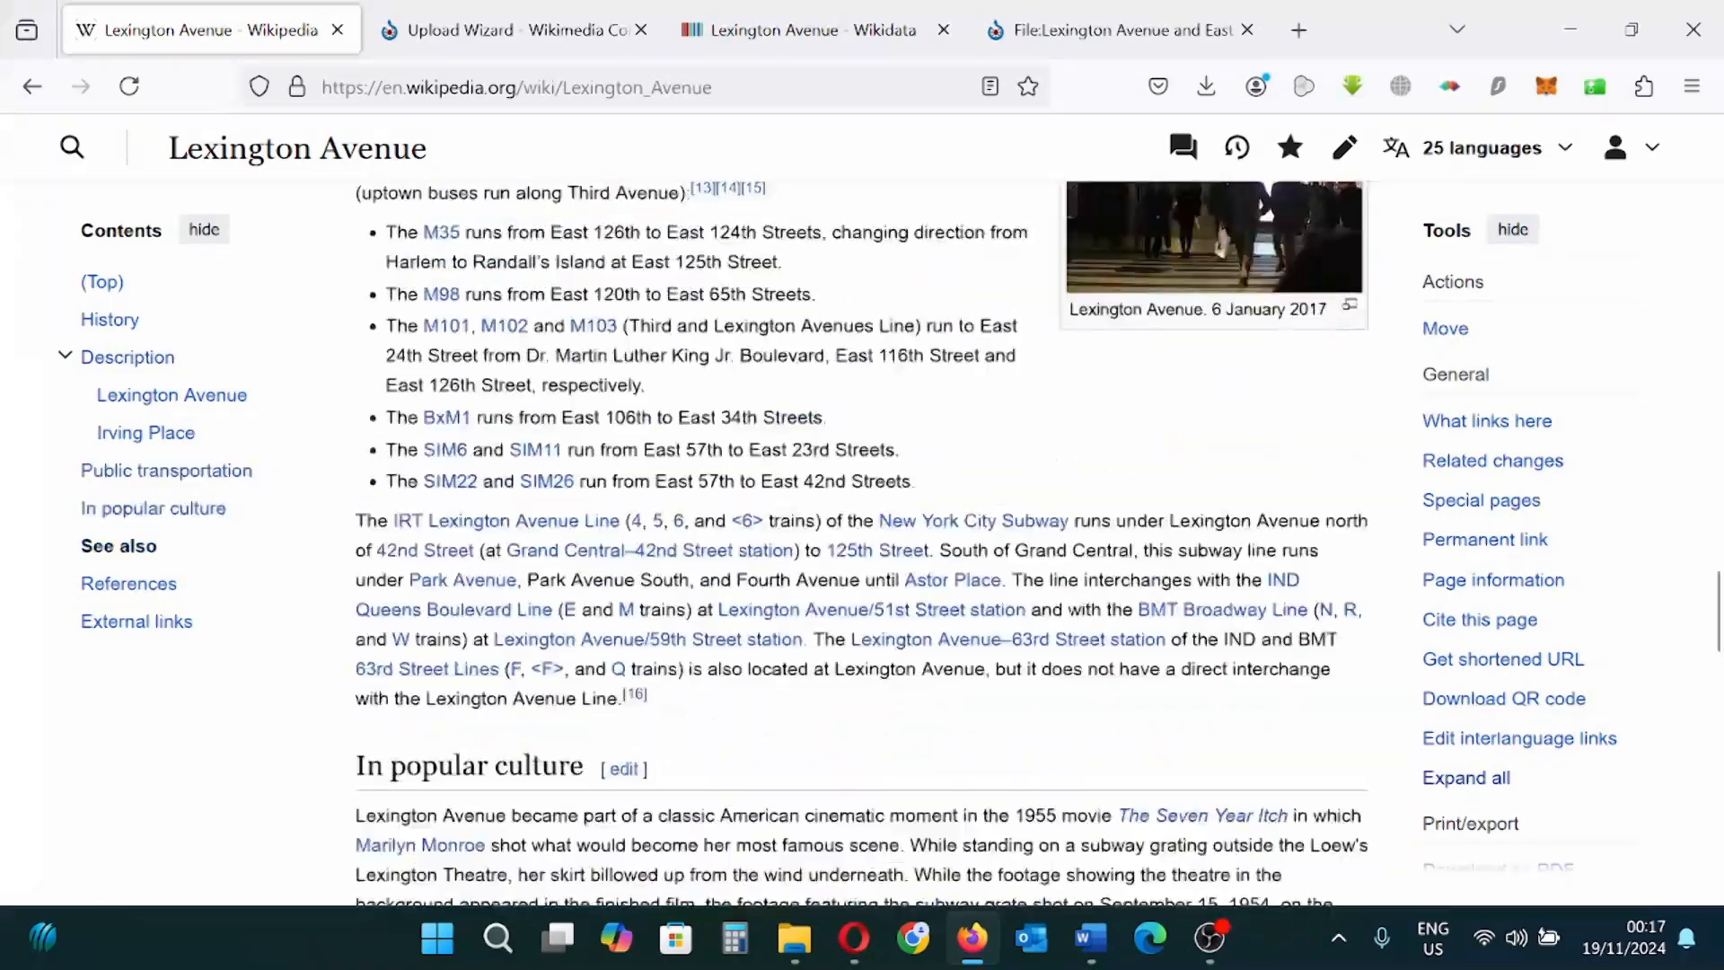
{"action": "scroll", "coordinate": [1158, 709], "scroll_direction": "up", "scroll_amount": 6}
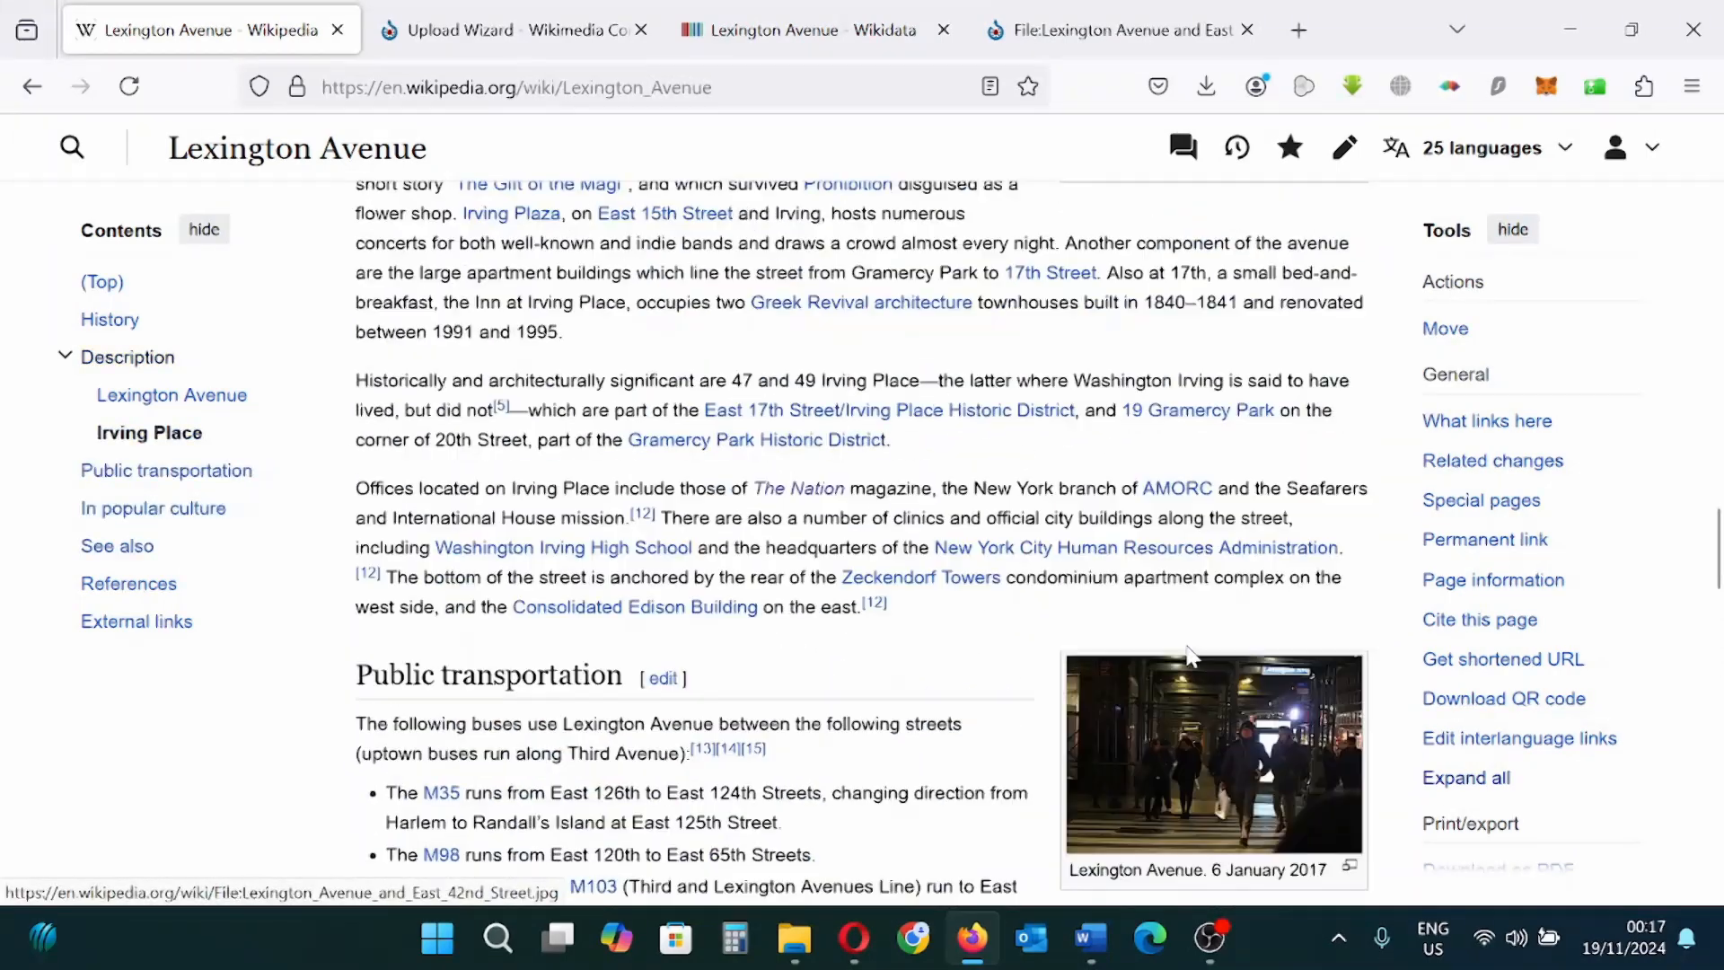
{"action": "left_click", "coordinate": [1178, 734]}
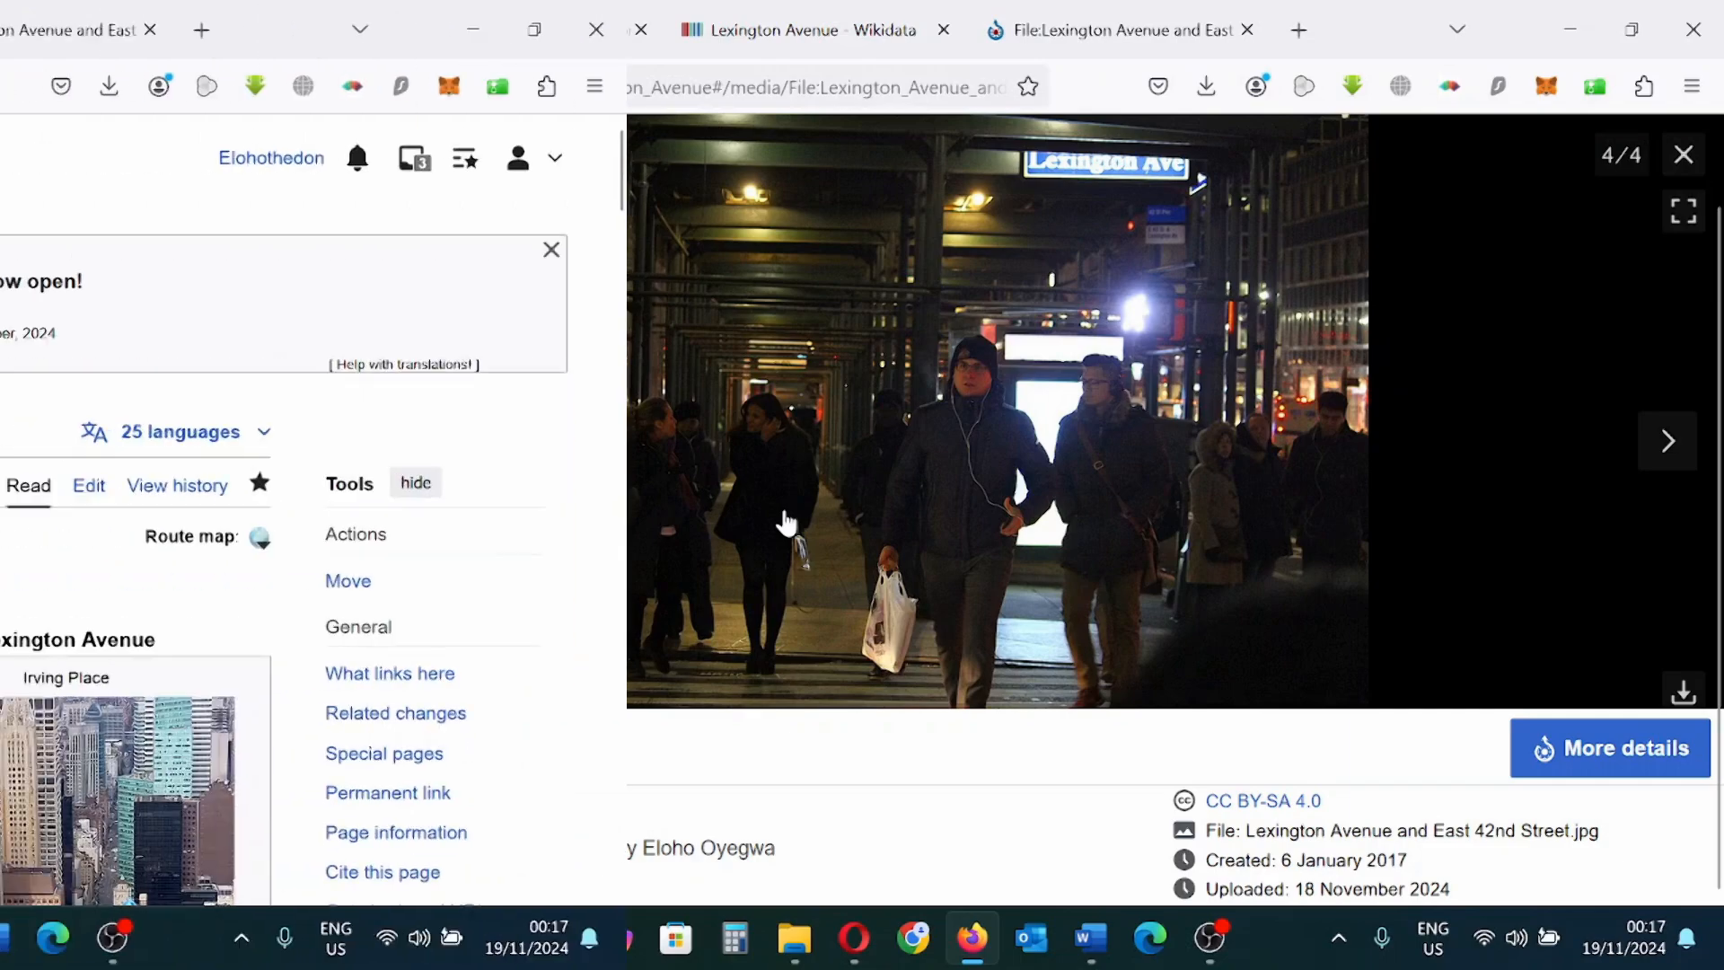
{"action": "scroll", "coordinate": [862, 539], "scroll_direction": "down", "scroll_amount": 15}
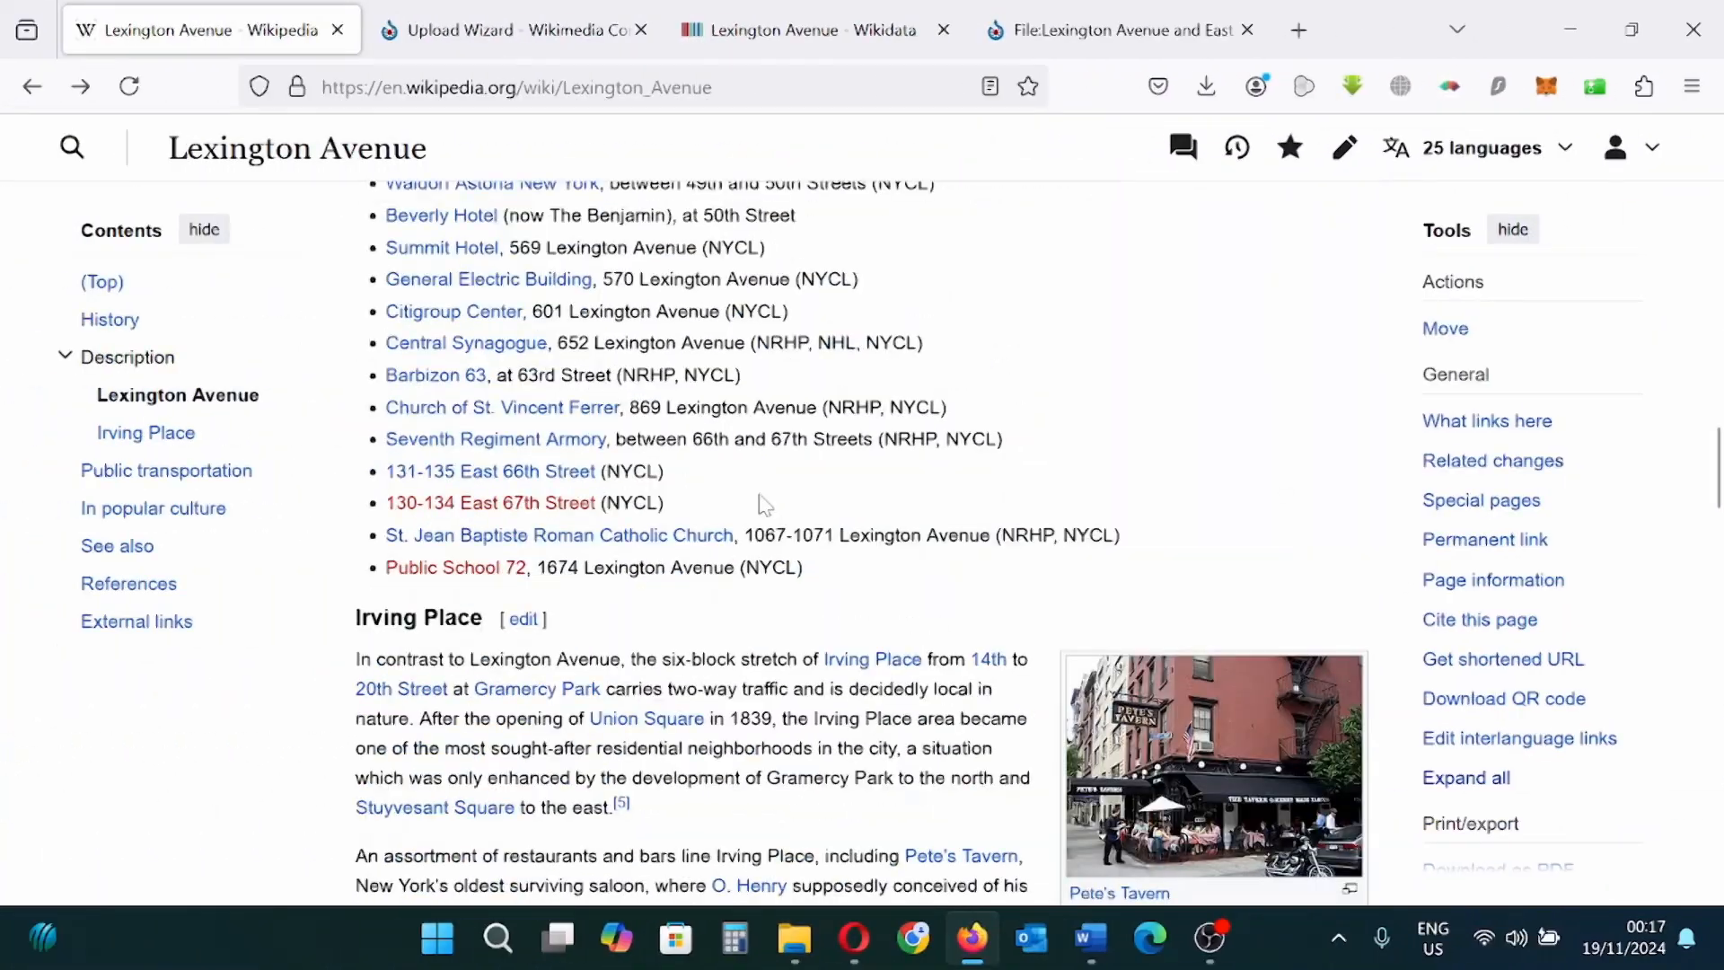
{"action": "scroll", "coordinate": [1114, 575], "scroll_direction": "down", "scroll_amount": 3}
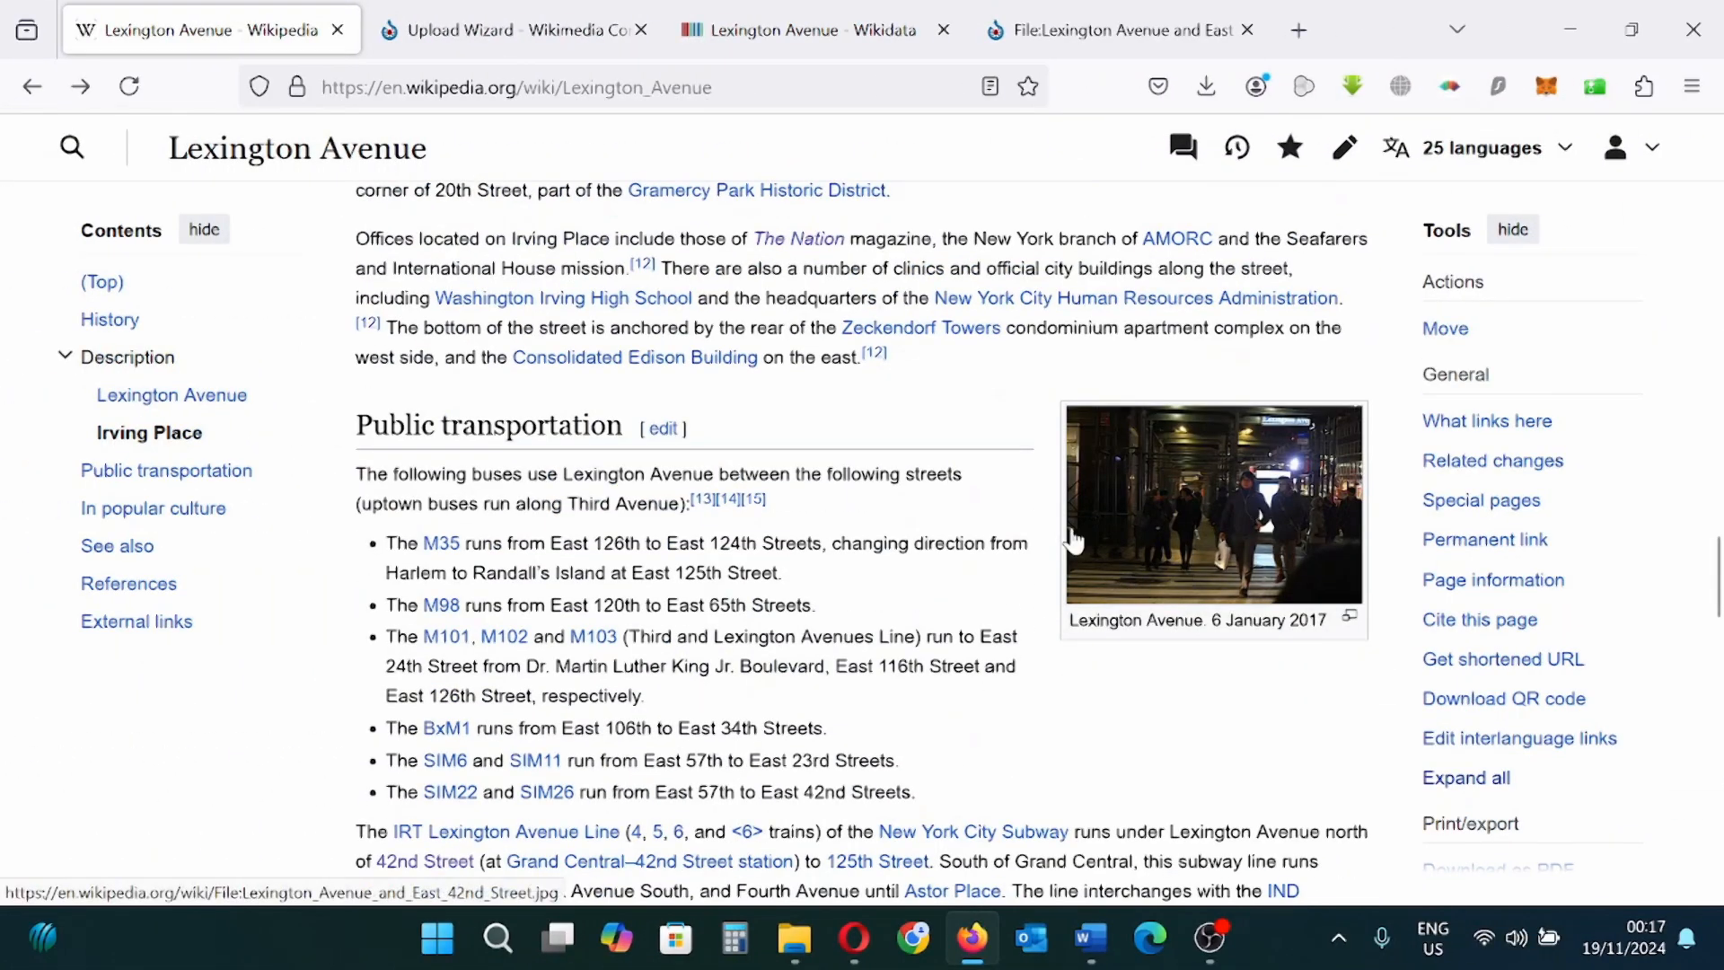
{"action": "scroll", "coordinate": [1073, 539], "scroll_direction": "down", "scroll_amount": 4}
{"action": "scroll", "coordinate": [862, 539], "scroll_direction": "down", "scroll_amount": 3}
{"action": "scroll", "coordinate": [862, 538], "scroll_direction": "up", "scroll_amount": 8}
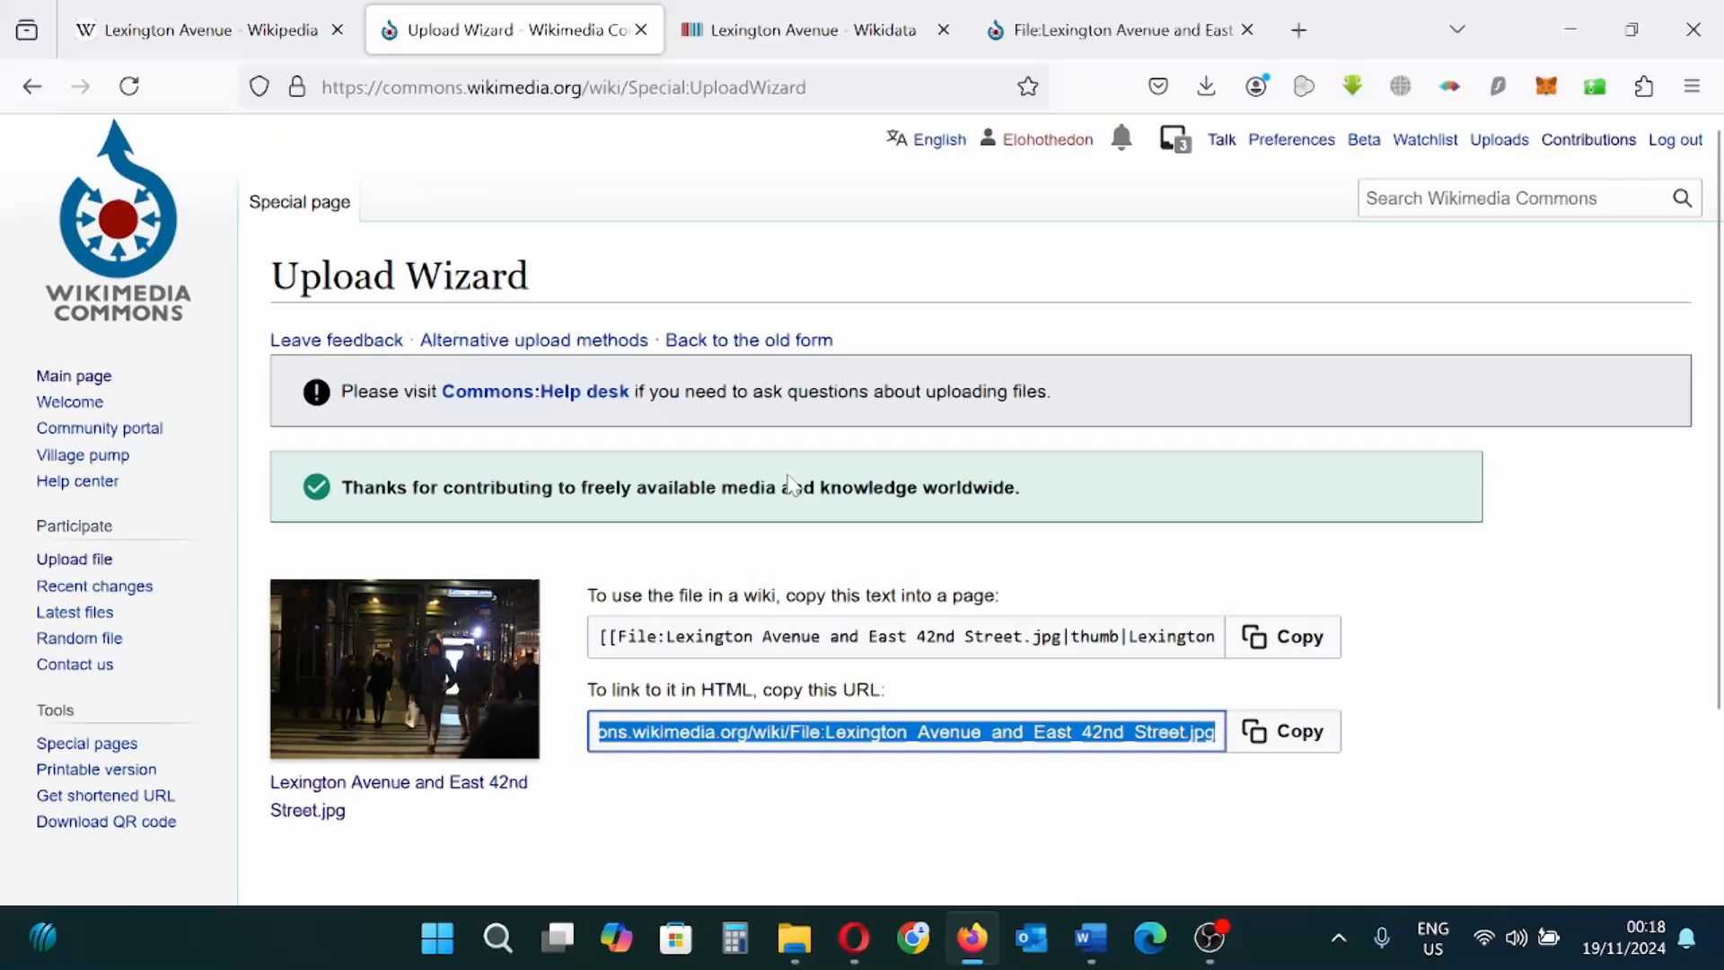
Step: Review the photo's Upload Wizard result page, the Lexington Avenue Wikidata item and the photo's Commons file page
{"action": "left_click", "coordinate": [1427, 696]}
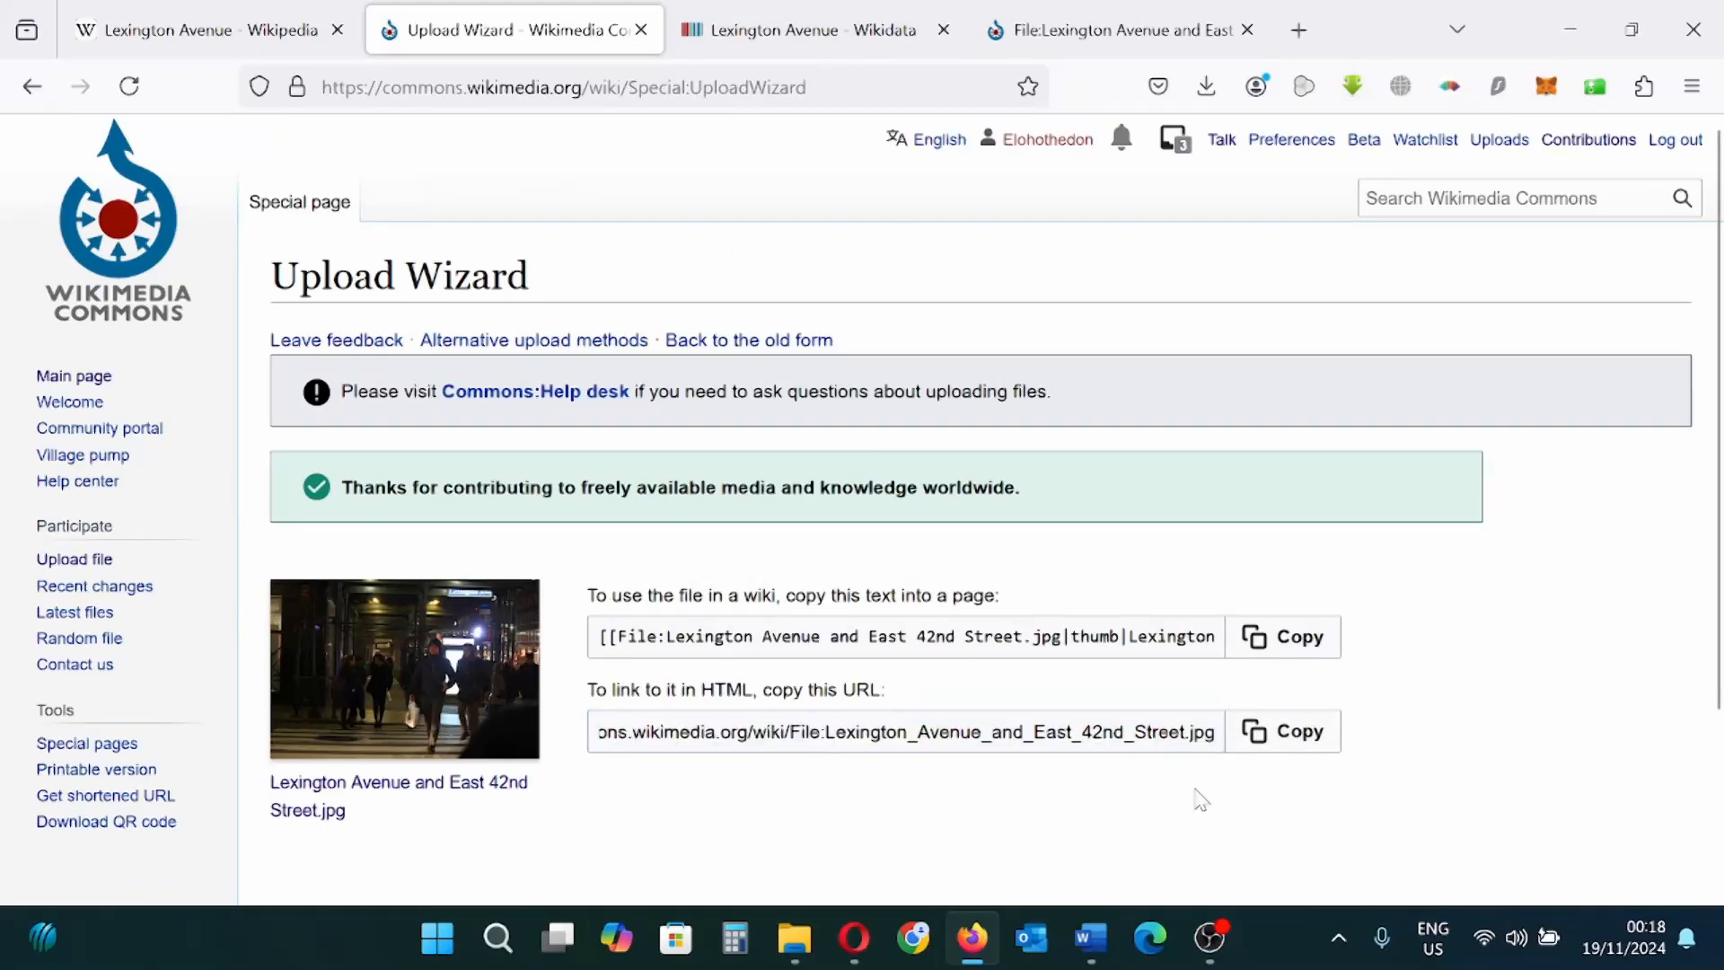
{"action": "left_click", "coordinate": [803, 30]}
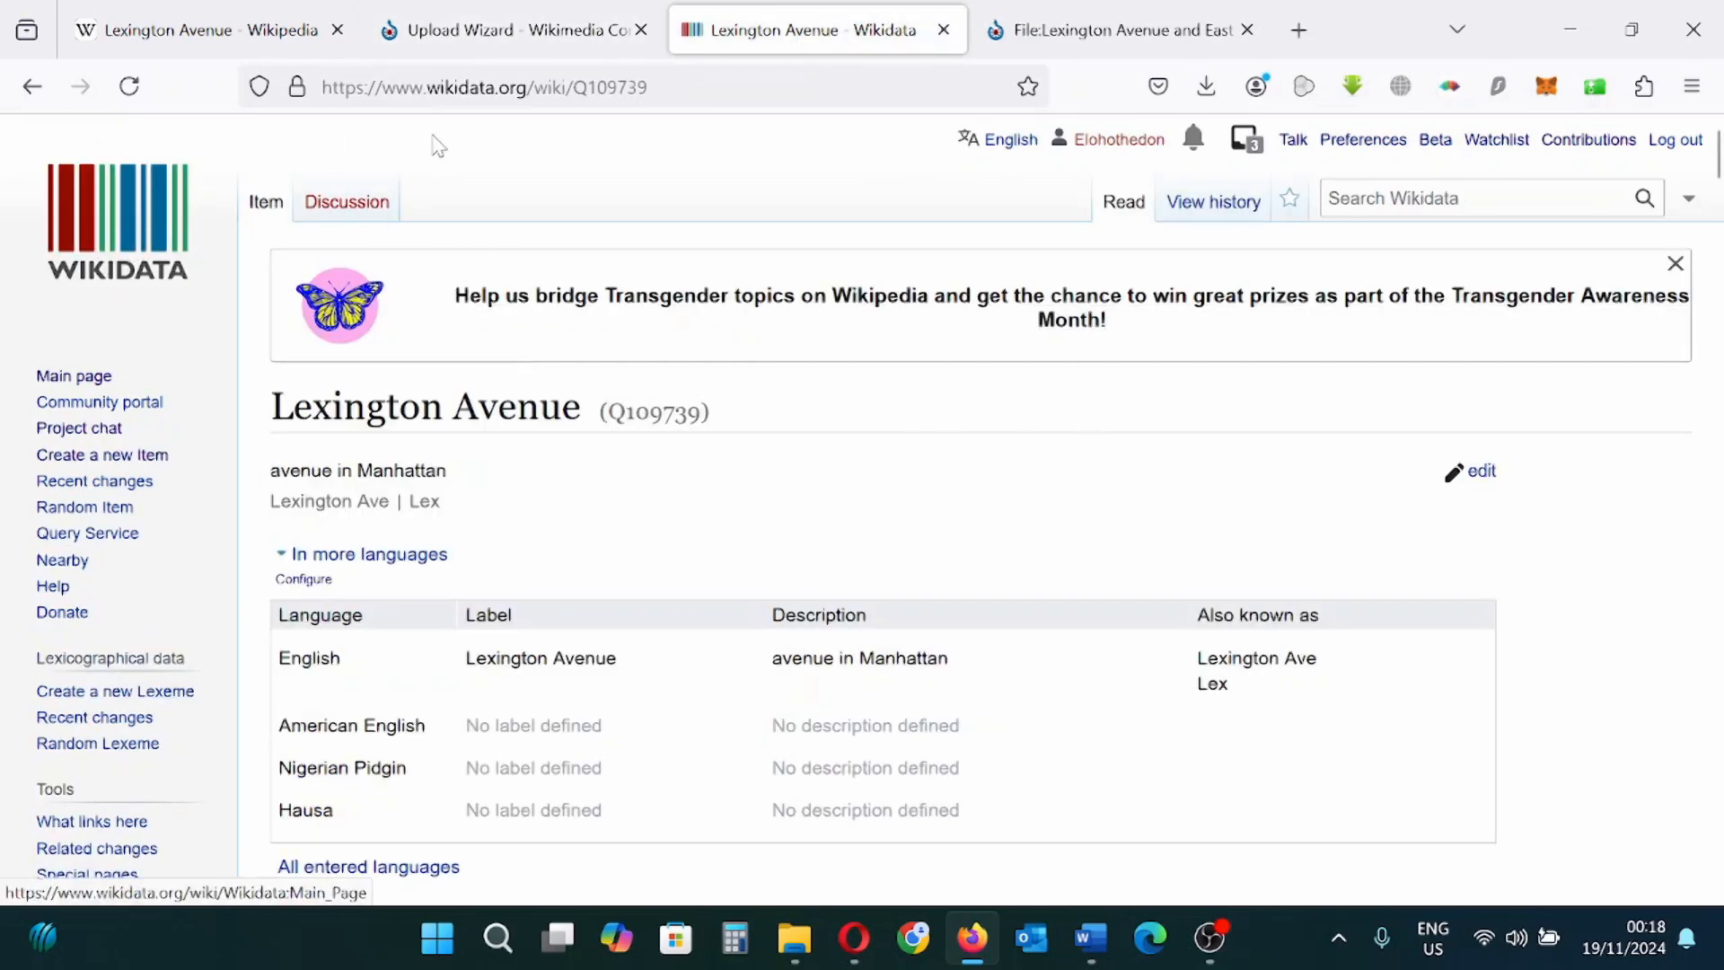
{"action": "left_click", "coordinate": [1109, 30]}
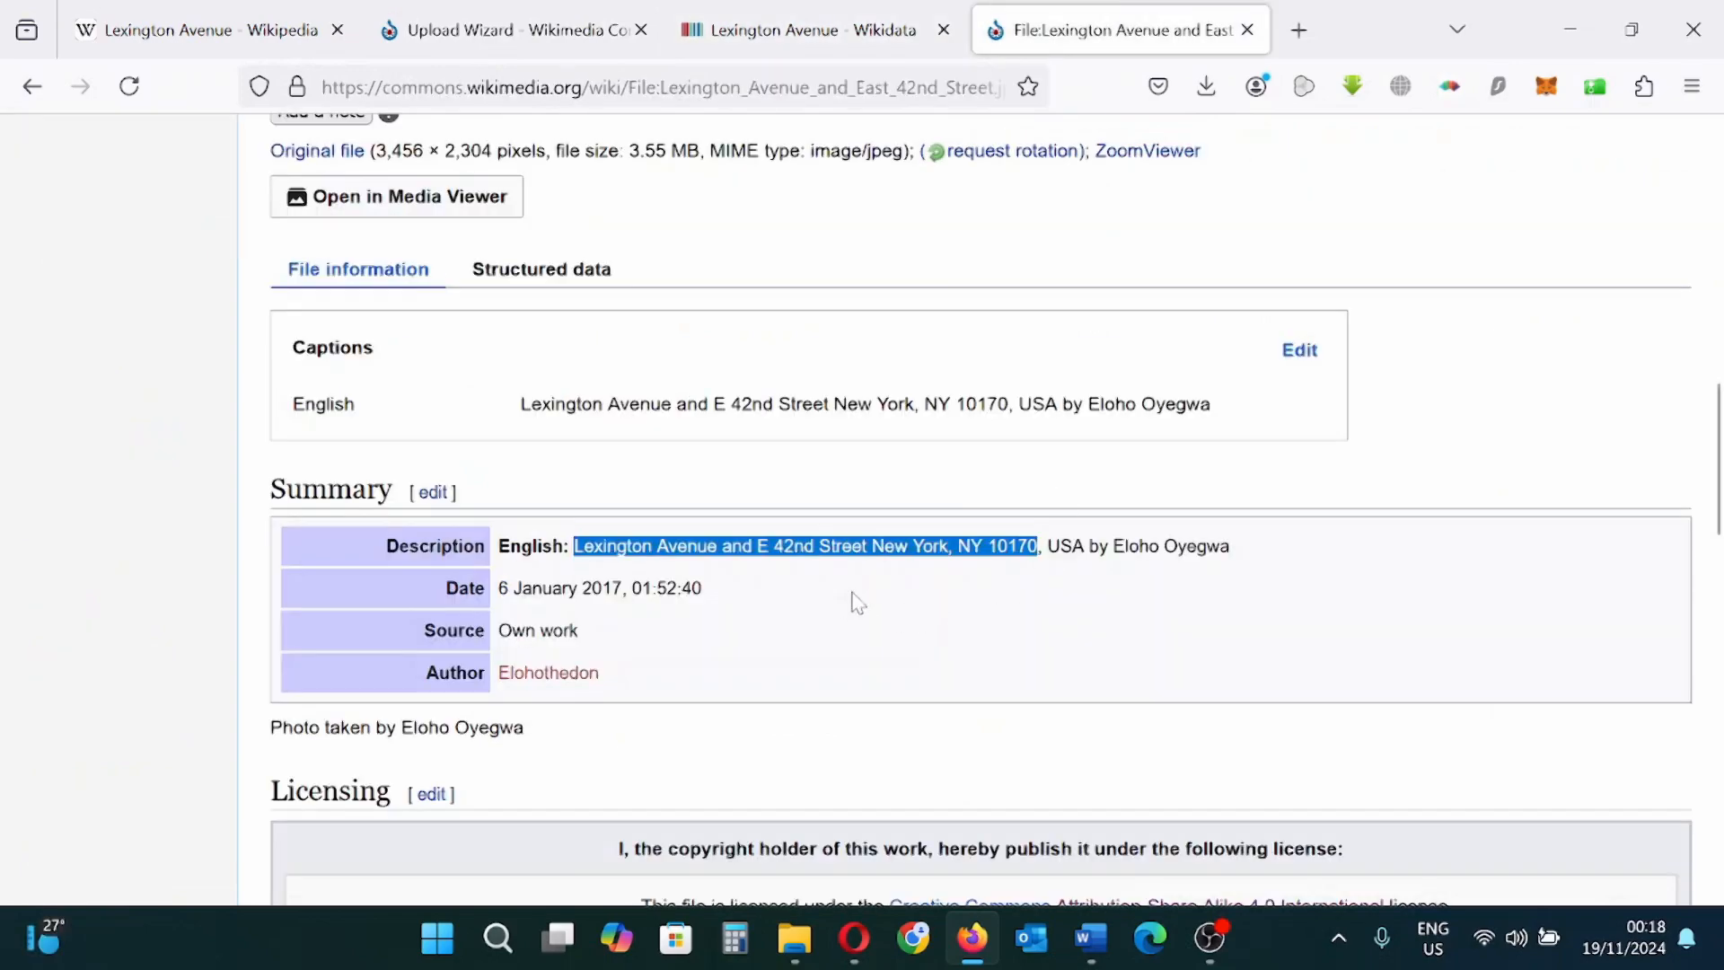
{"action": "left_click", "coordinate": [1350, 629]}
{"action": "scroll", "coordinate": [1467, 597], "scroll_direction": "up", "scroll_amount": 10}
{"action": "scroll", "coordinate": [1118, 584], "scroll_direction": "down", "scroll_amount": 3}
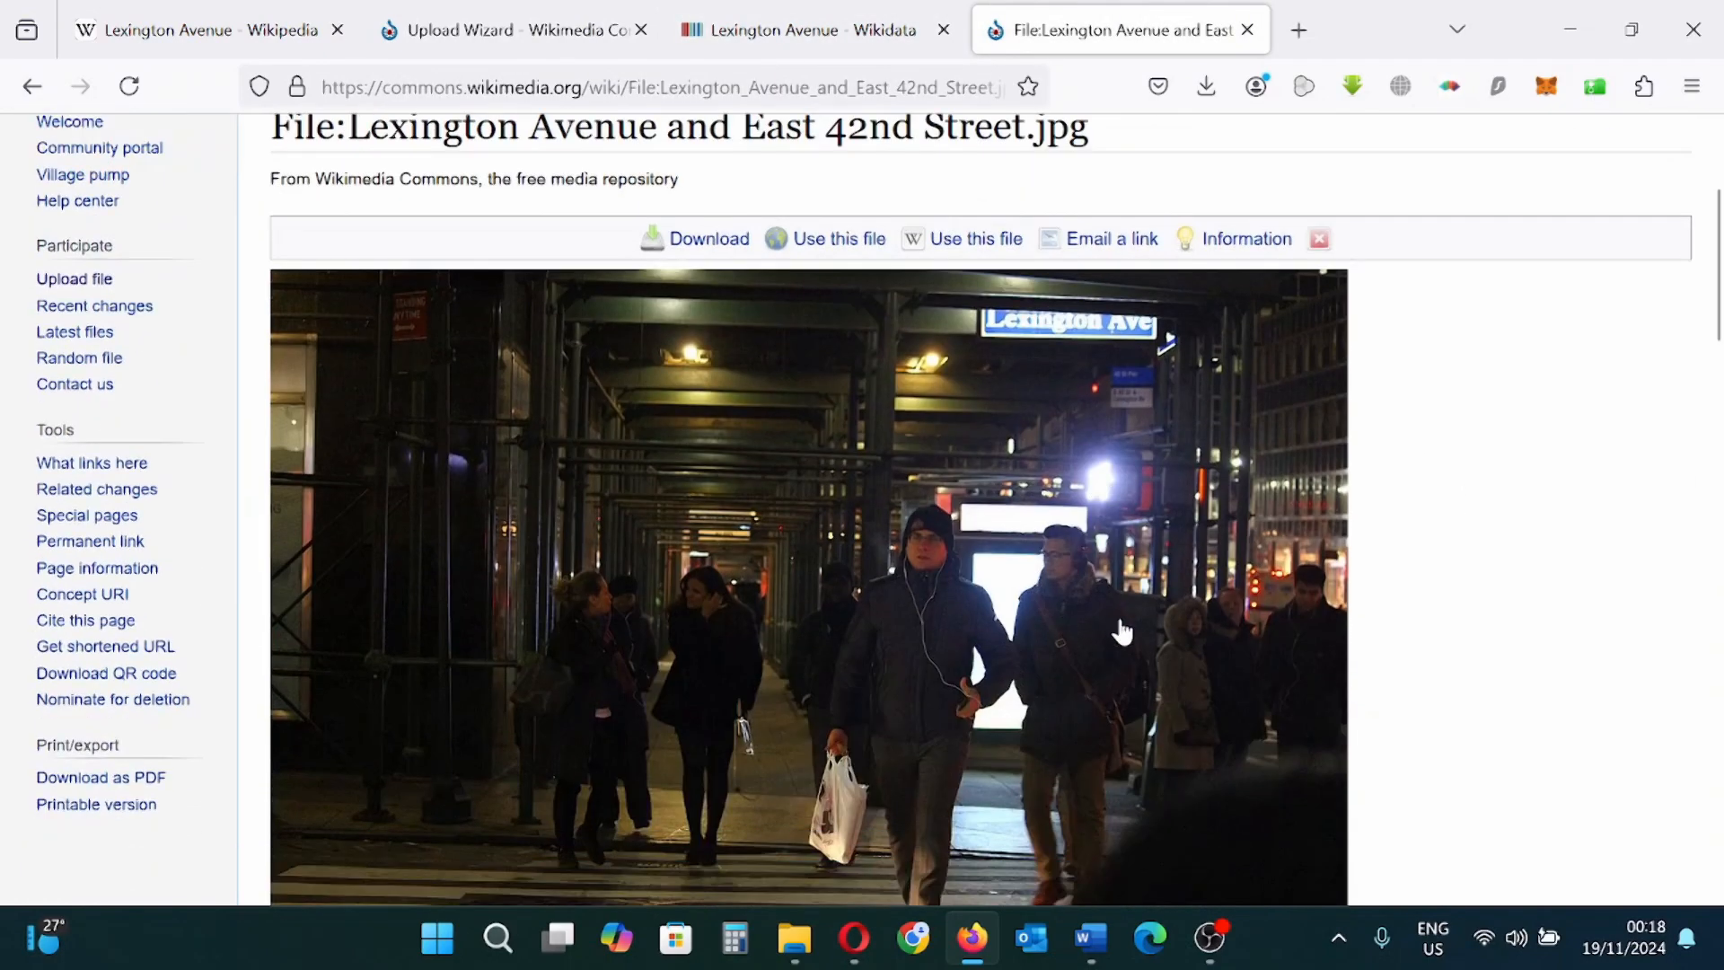
{"action": "left_click", "coordinate": [836, 34]}
{"action": "scroll", "coordinate": [1013, 454], "scroll_direction": "down", "scroll_amount": 10}
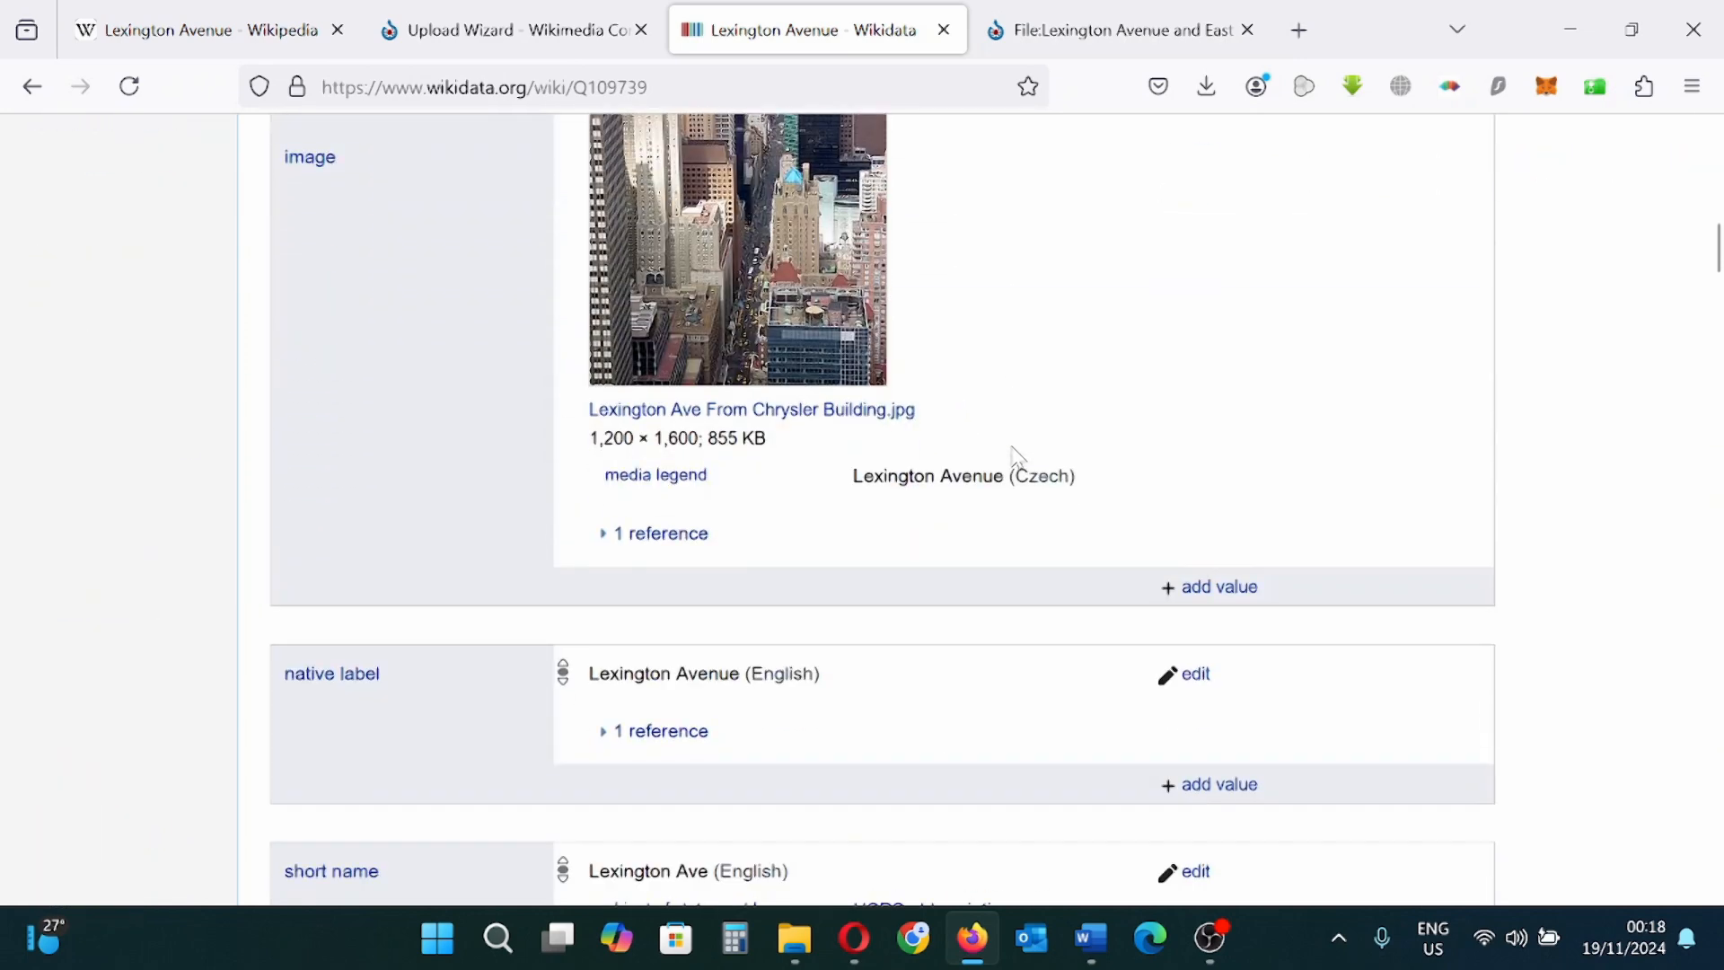
{"action": "left_click", "coordinate": [1221, 588]}
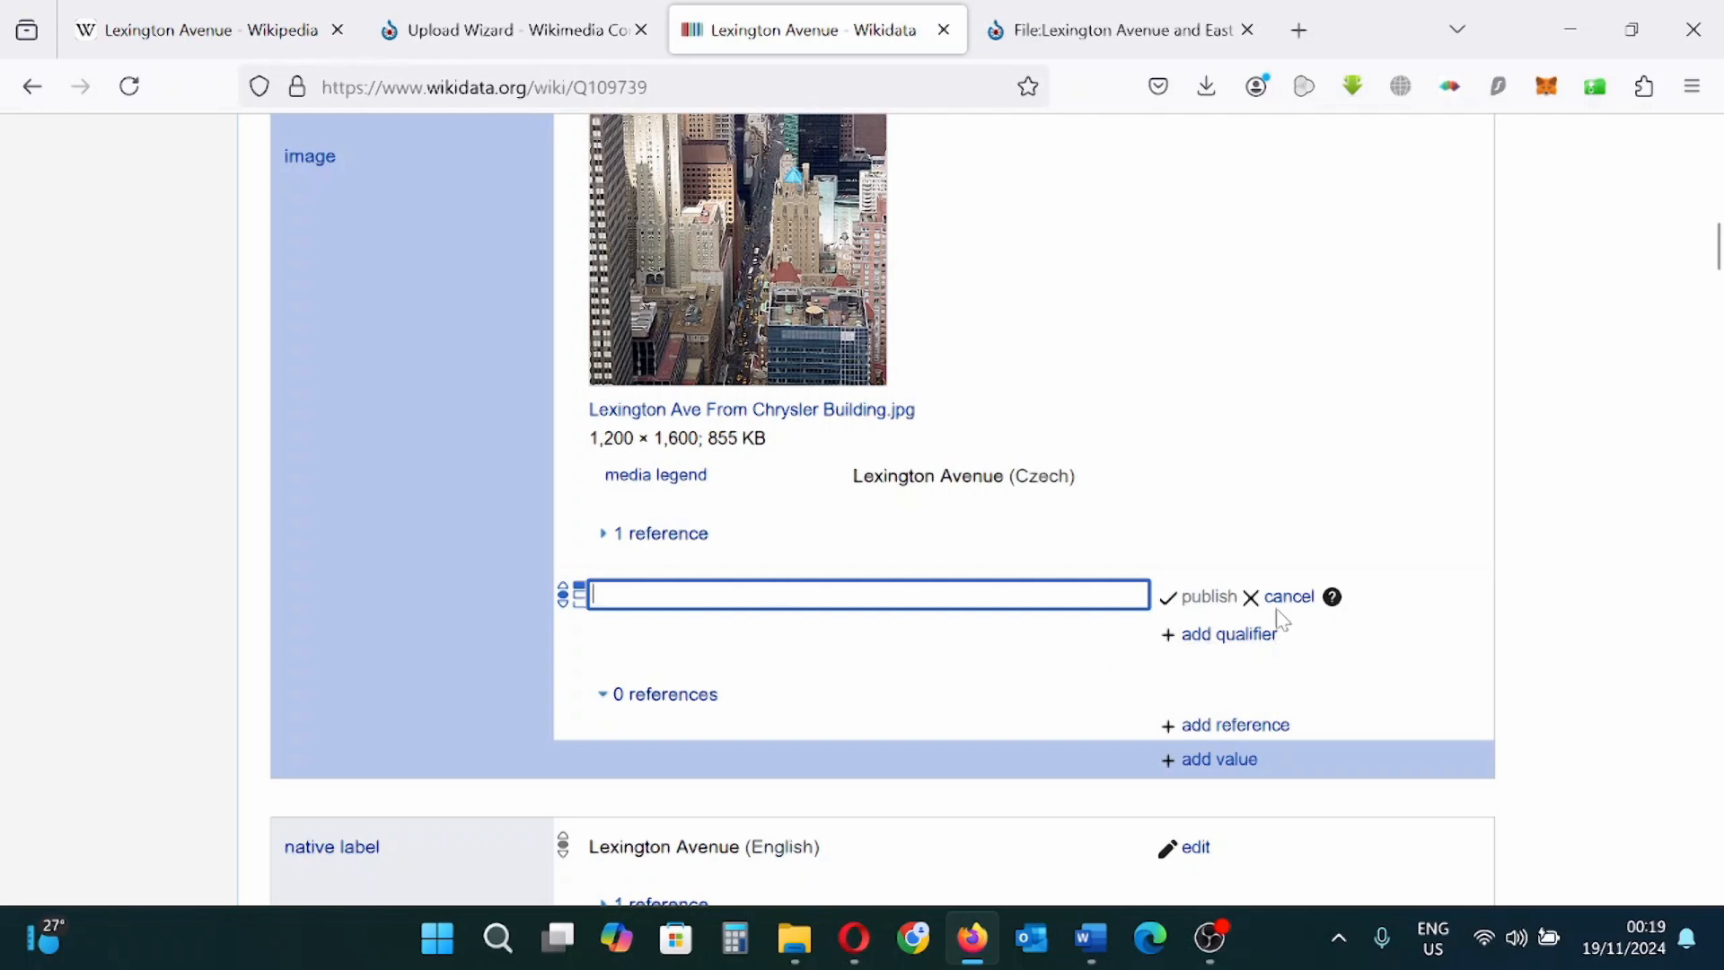
{"action": "left_click", "coordinate": [1254, 600]}
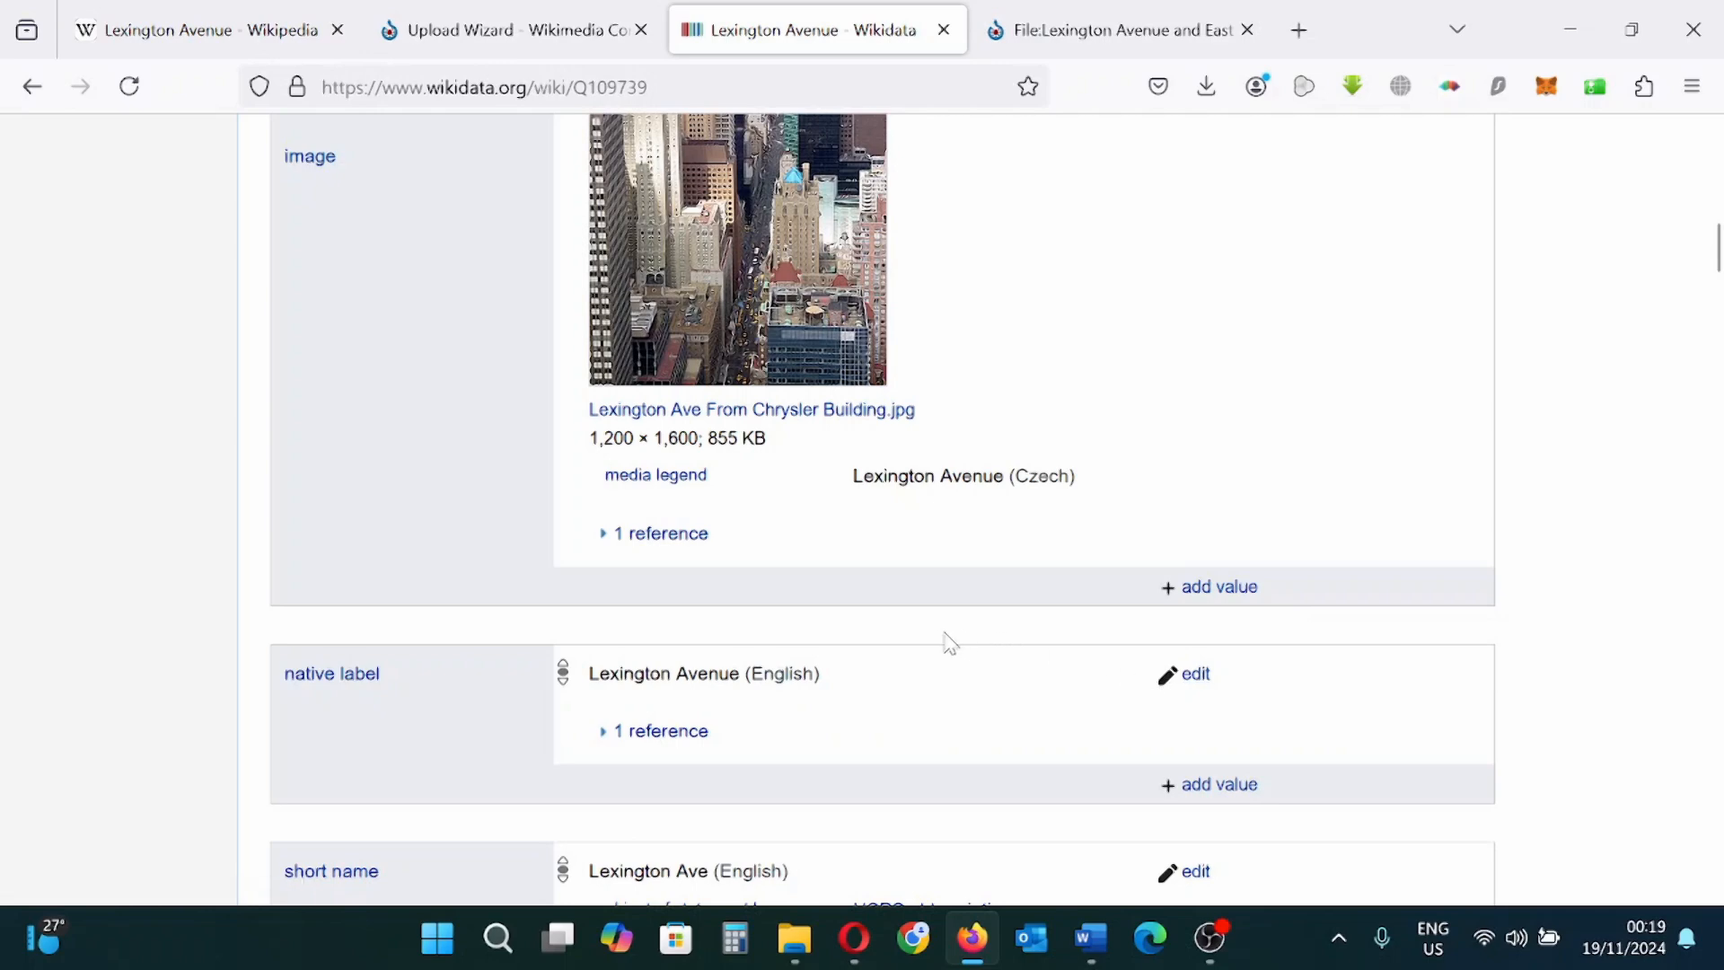
{"action": "scroll", "coordinate": [1071, 641], "scroll_direction": "down", "scroll_amount": 20}
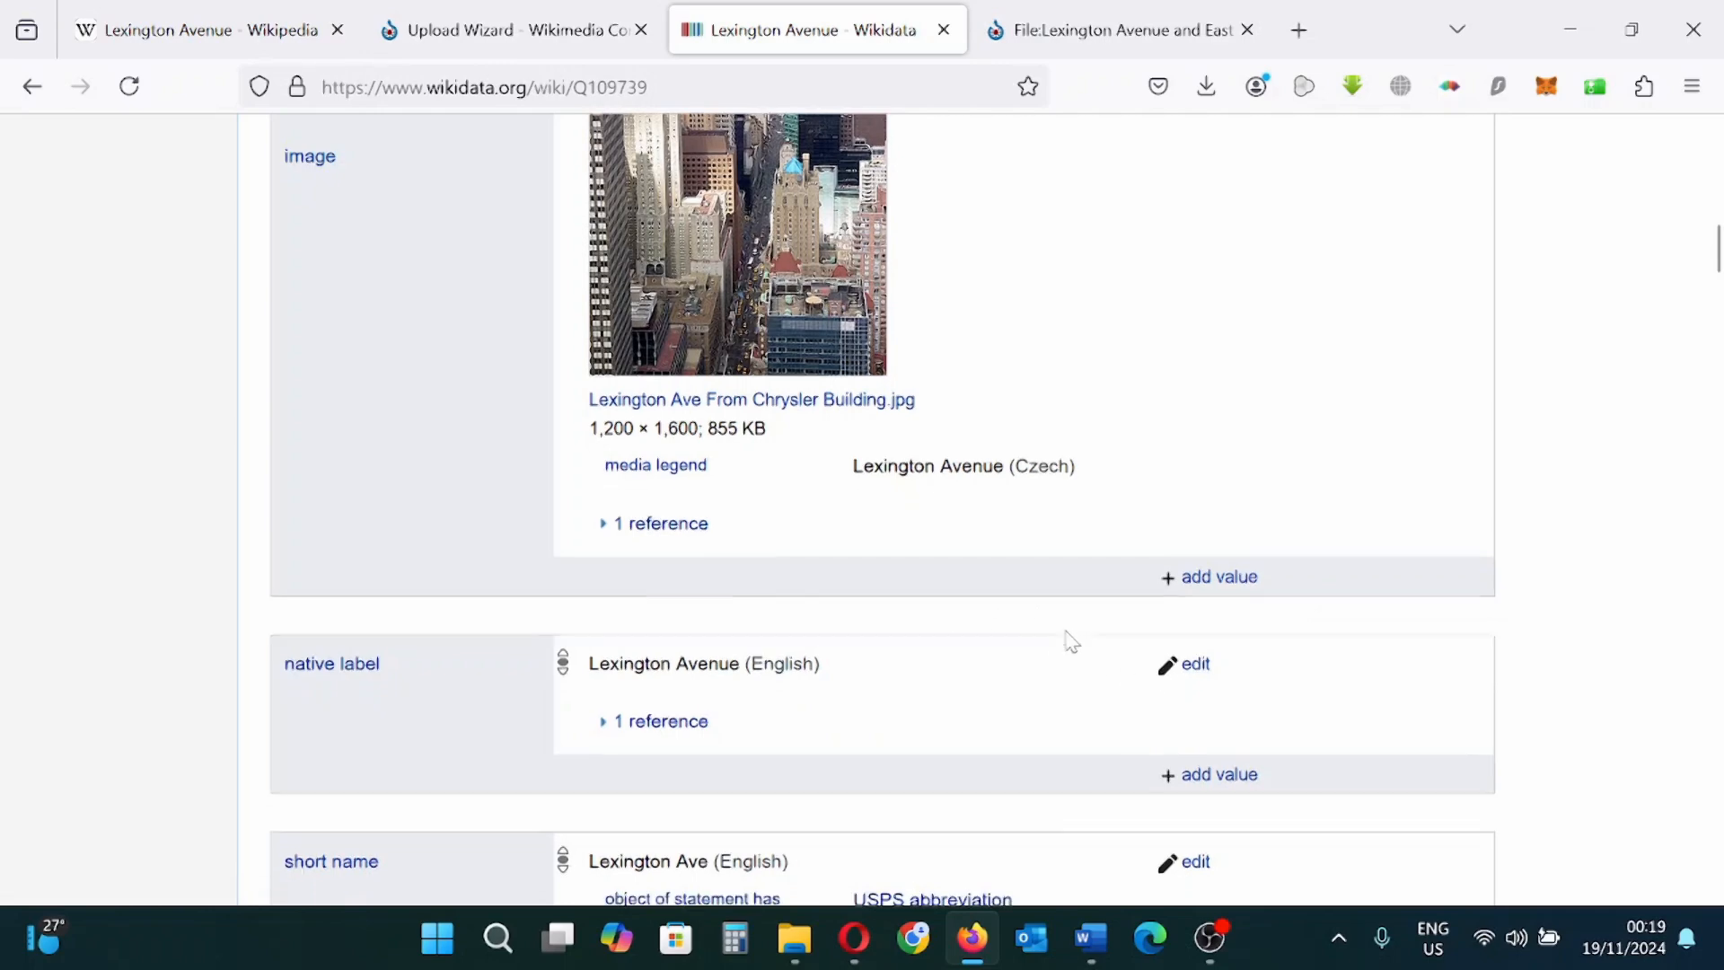
Step: Start a new statement at the end of the Lexington Avenue item's statements and choose "image" as its property
{"action": "scroll", "coordinate": [1070, 641], "scroll_direction": "down", "scroll_amount": 20}
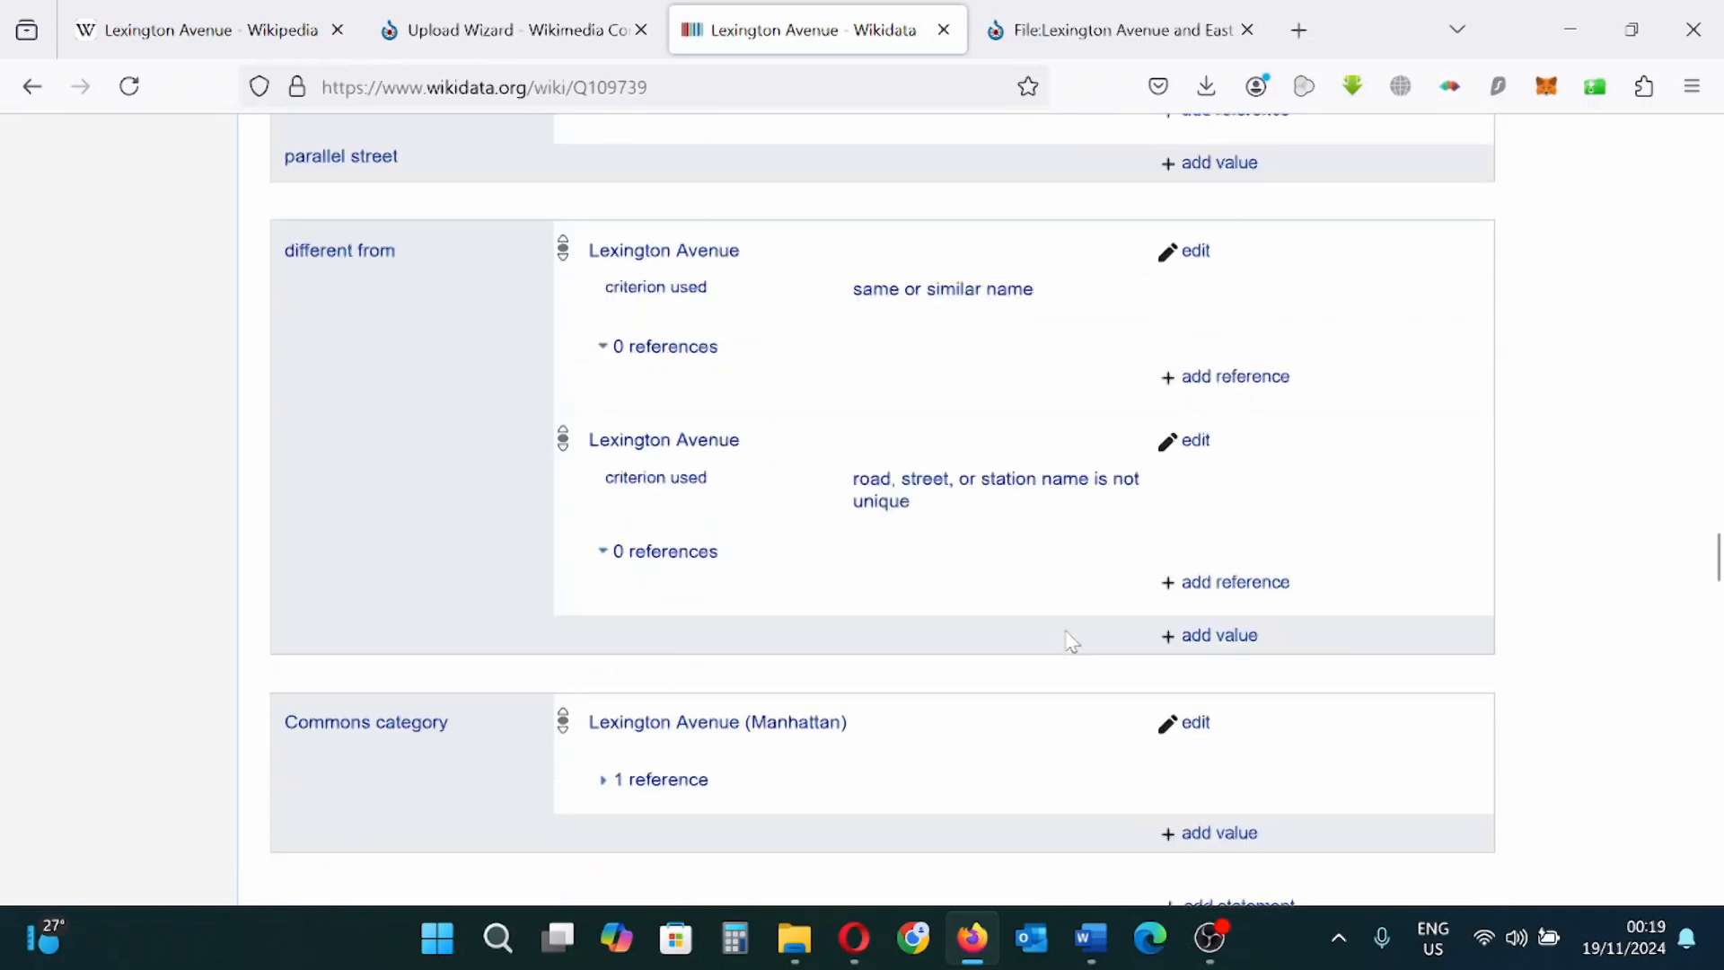
{"action": "scroll", "coordinate": [1070, 642], "scroll_direction": "up", "scroll_amount": 4}
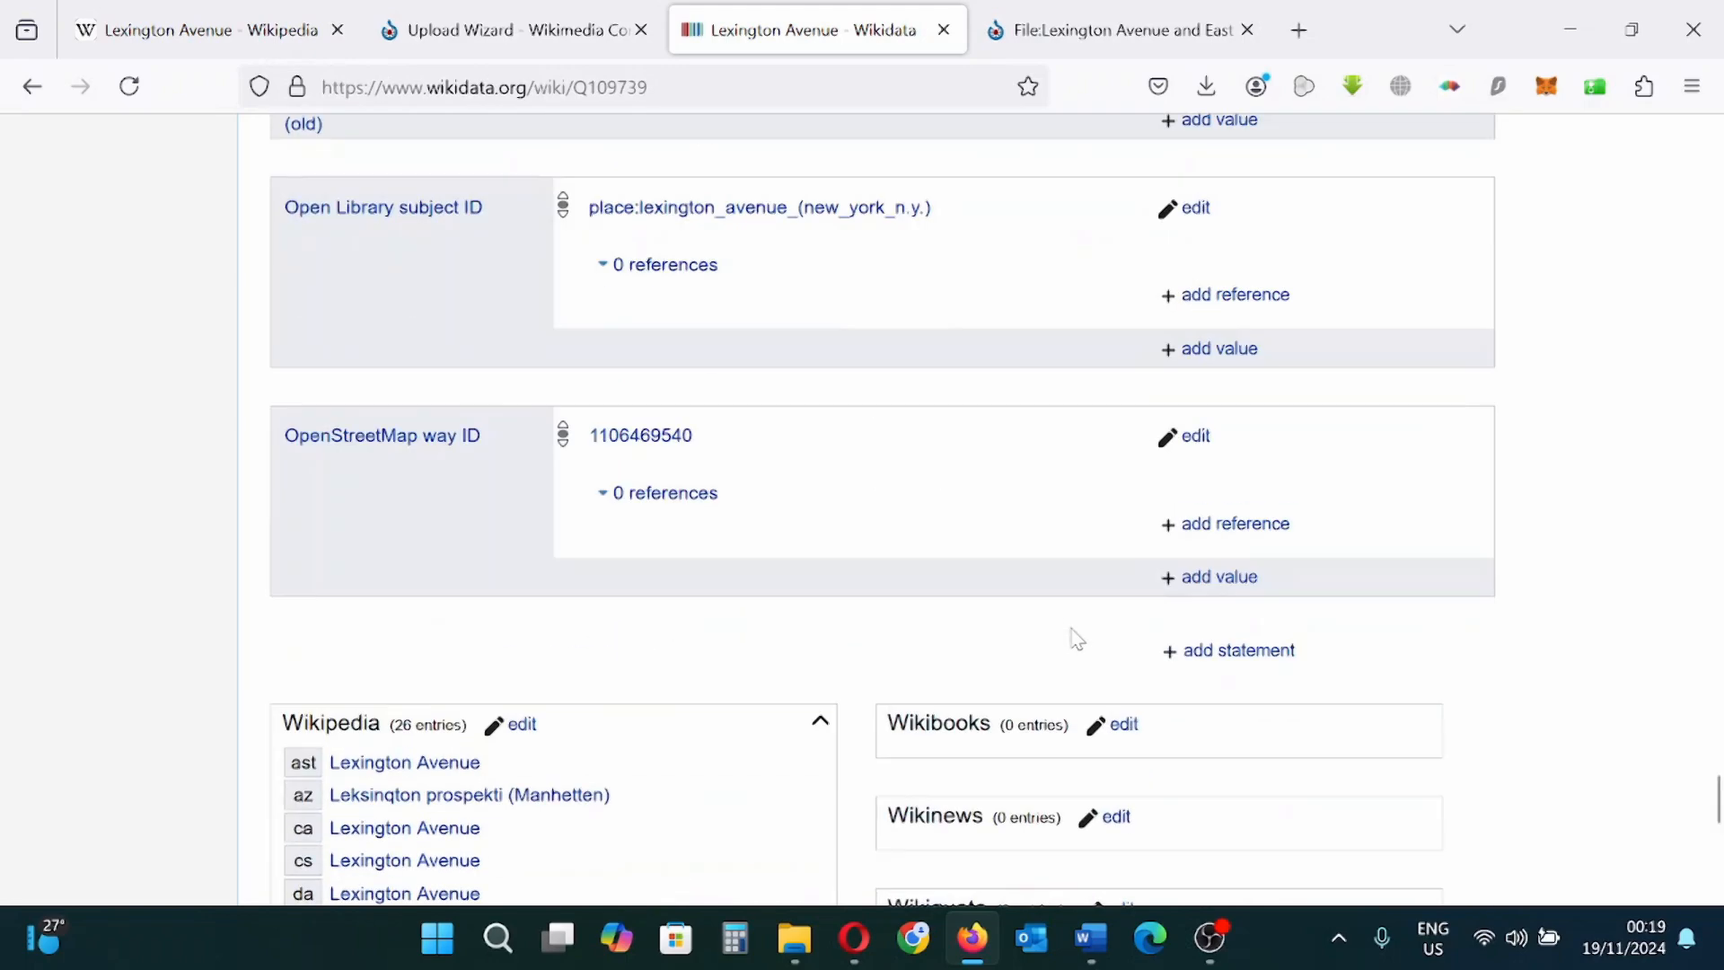
{"action": "left_click", "coordinate": [1239, 652]}
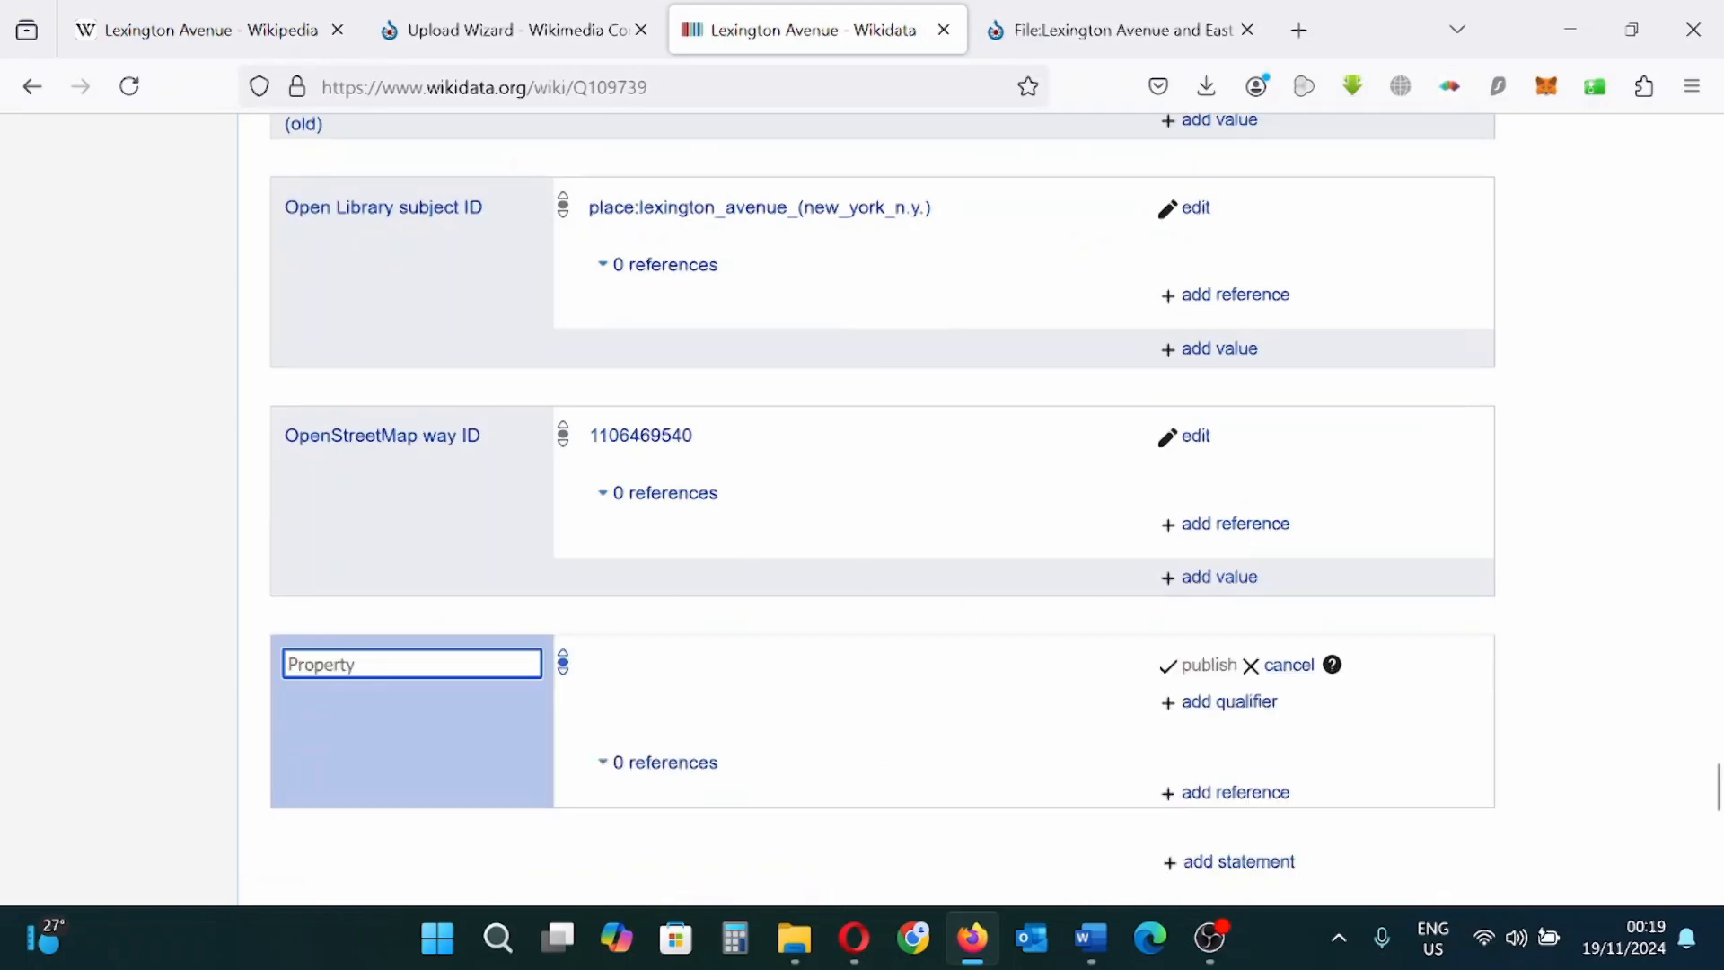
{"action": "type", "text": "image"}
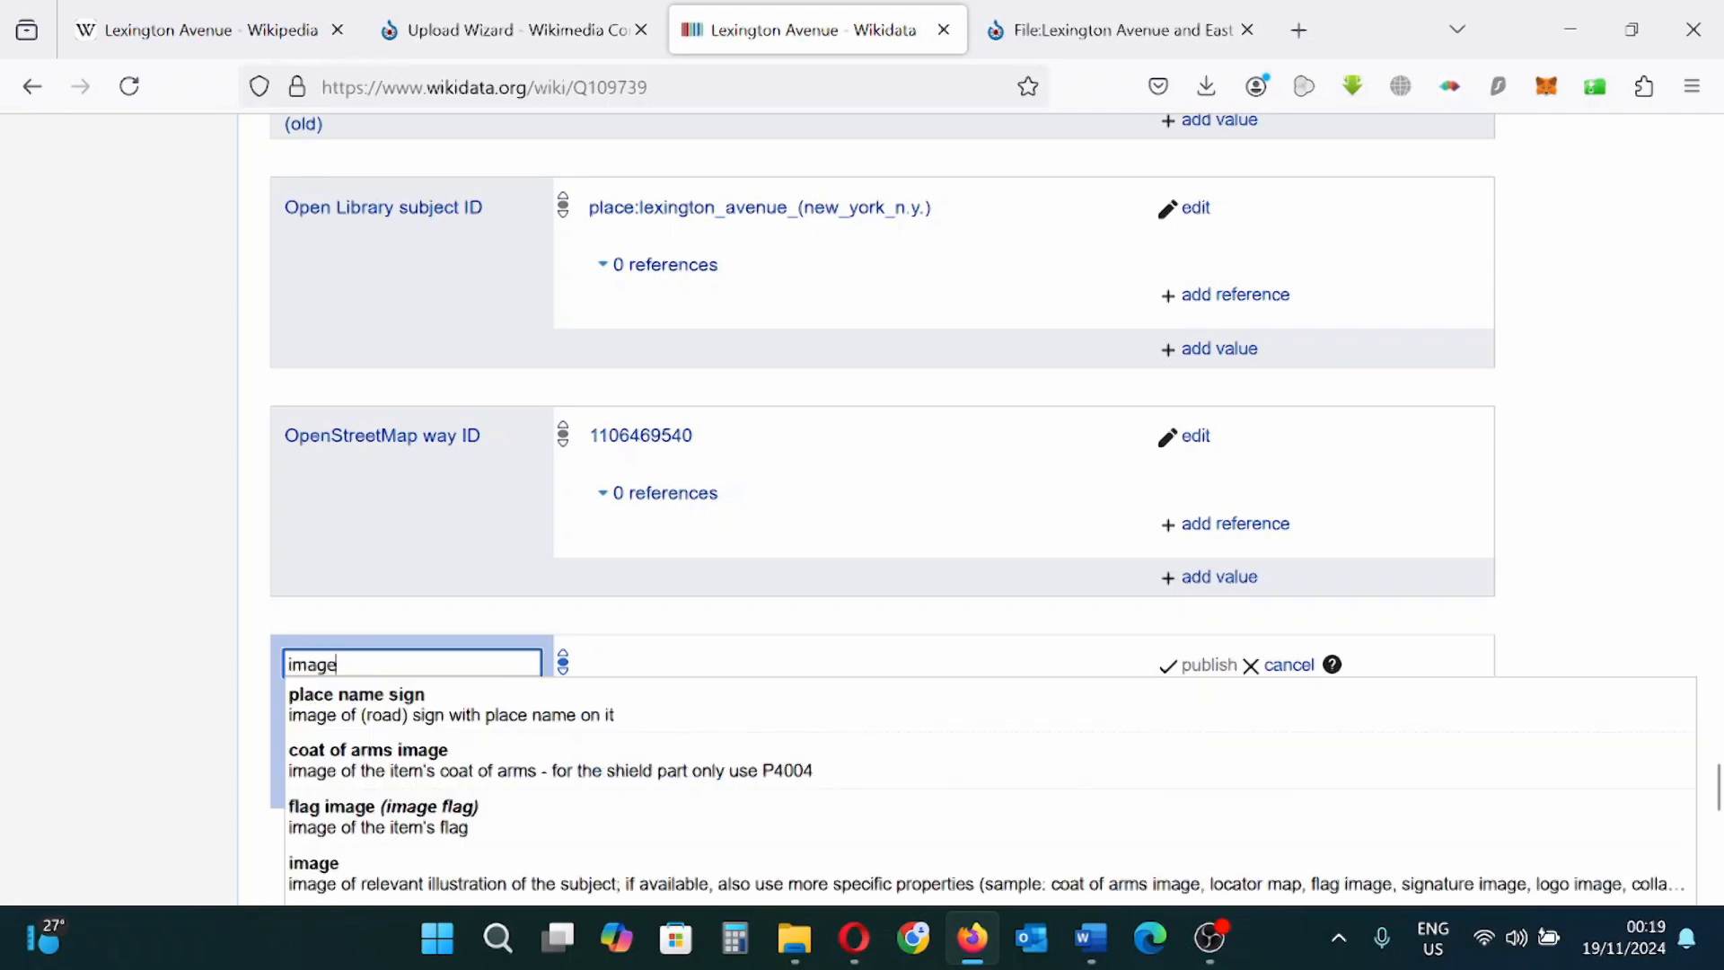
{"action": "left_click", "coordinate": [462, 876]}
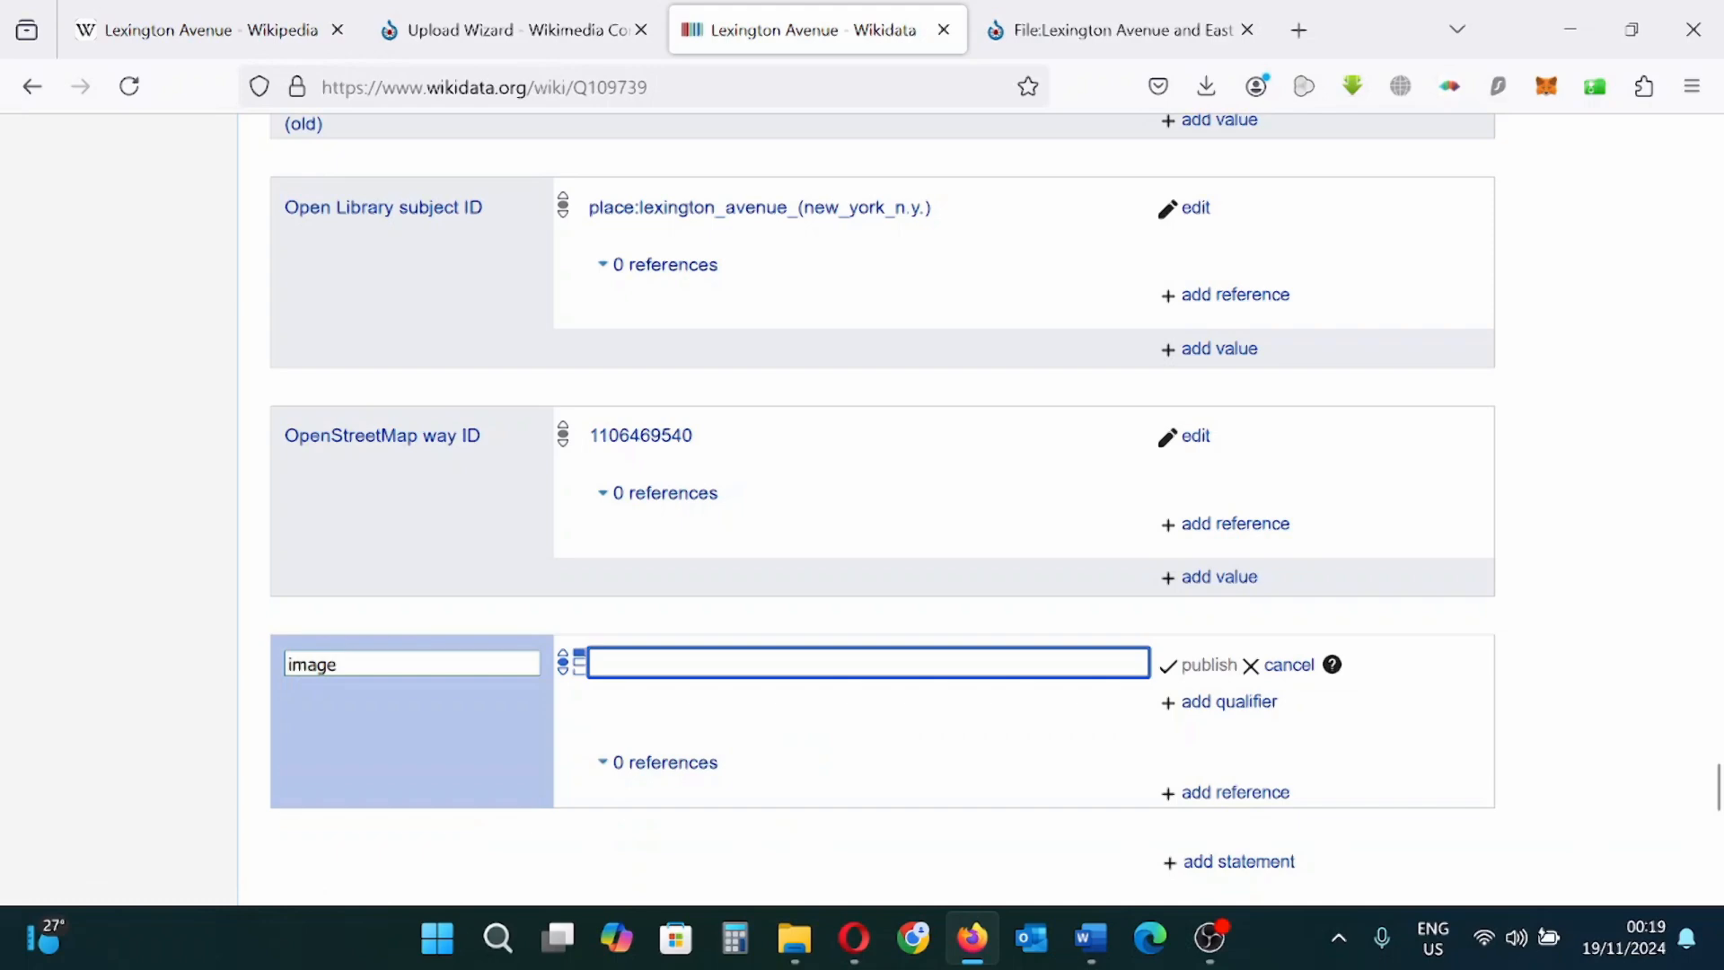
Step: Copy the file name "Lexington Avenue and East 42nd Street.jpg", without the "File:" prefix, from the photo's Commons page title
{"action": "mouse_move", "coordinate": [565, 15]}
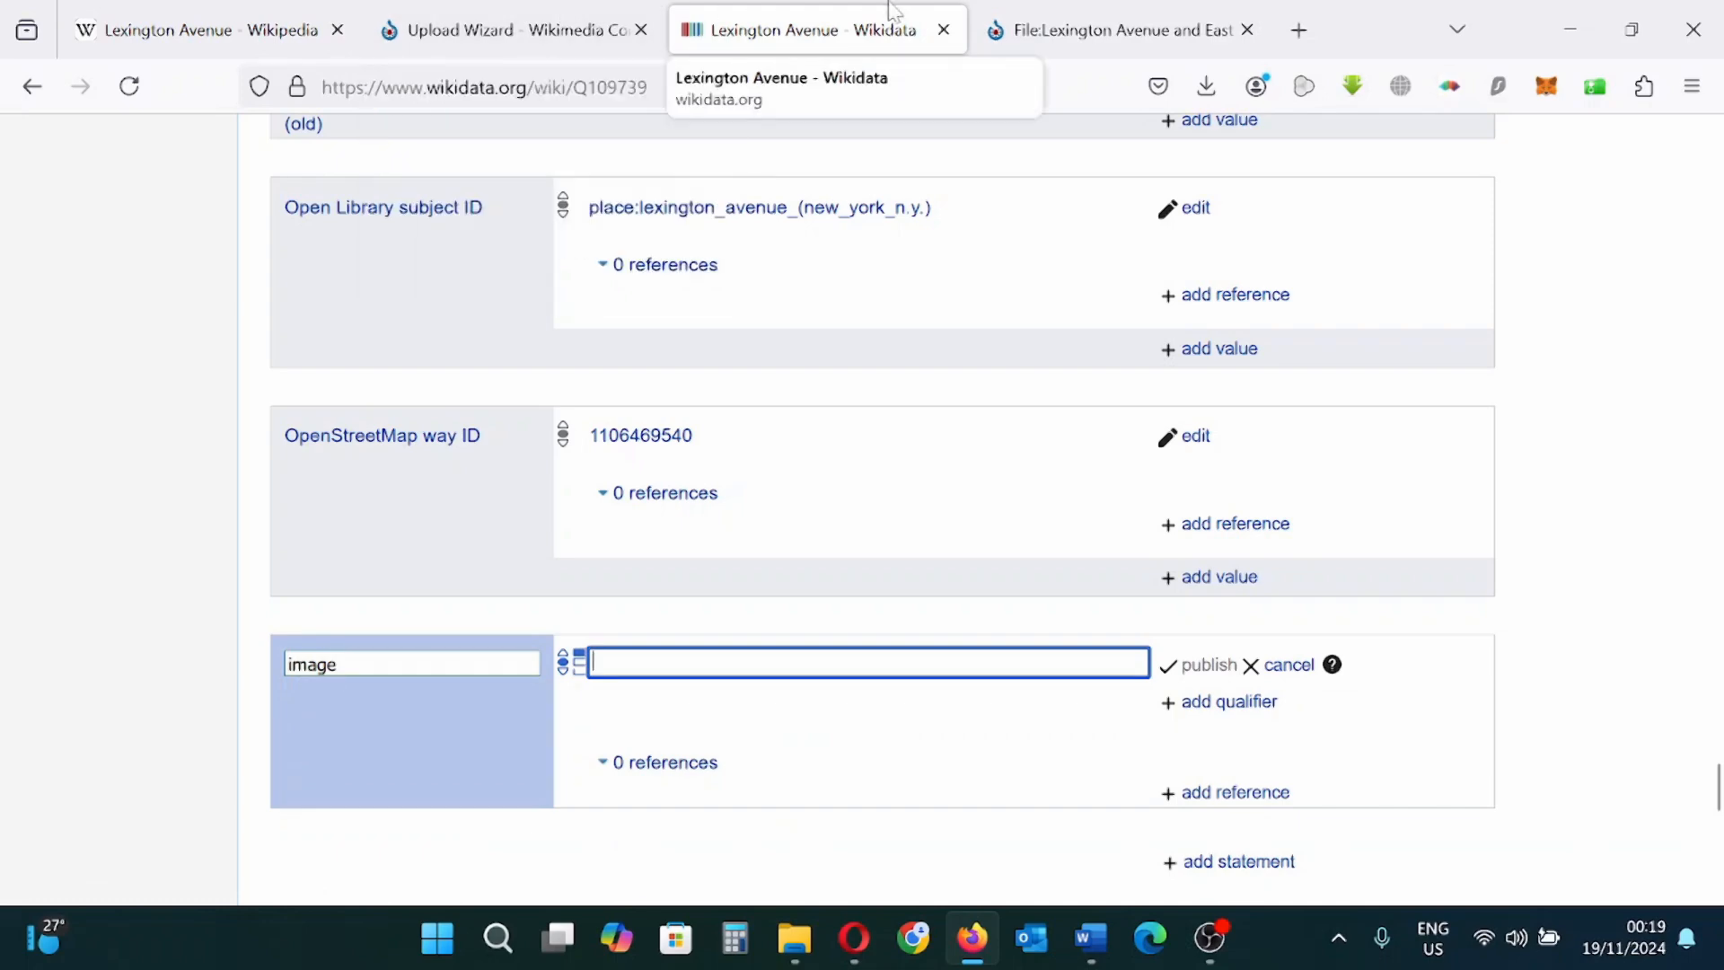
{"action": "left_click", "coordinate": [1113, 30]}
{"action": "scroll", "coordinate": [995, 179], "scroll_direction": "up", "scroll_amount": 3}
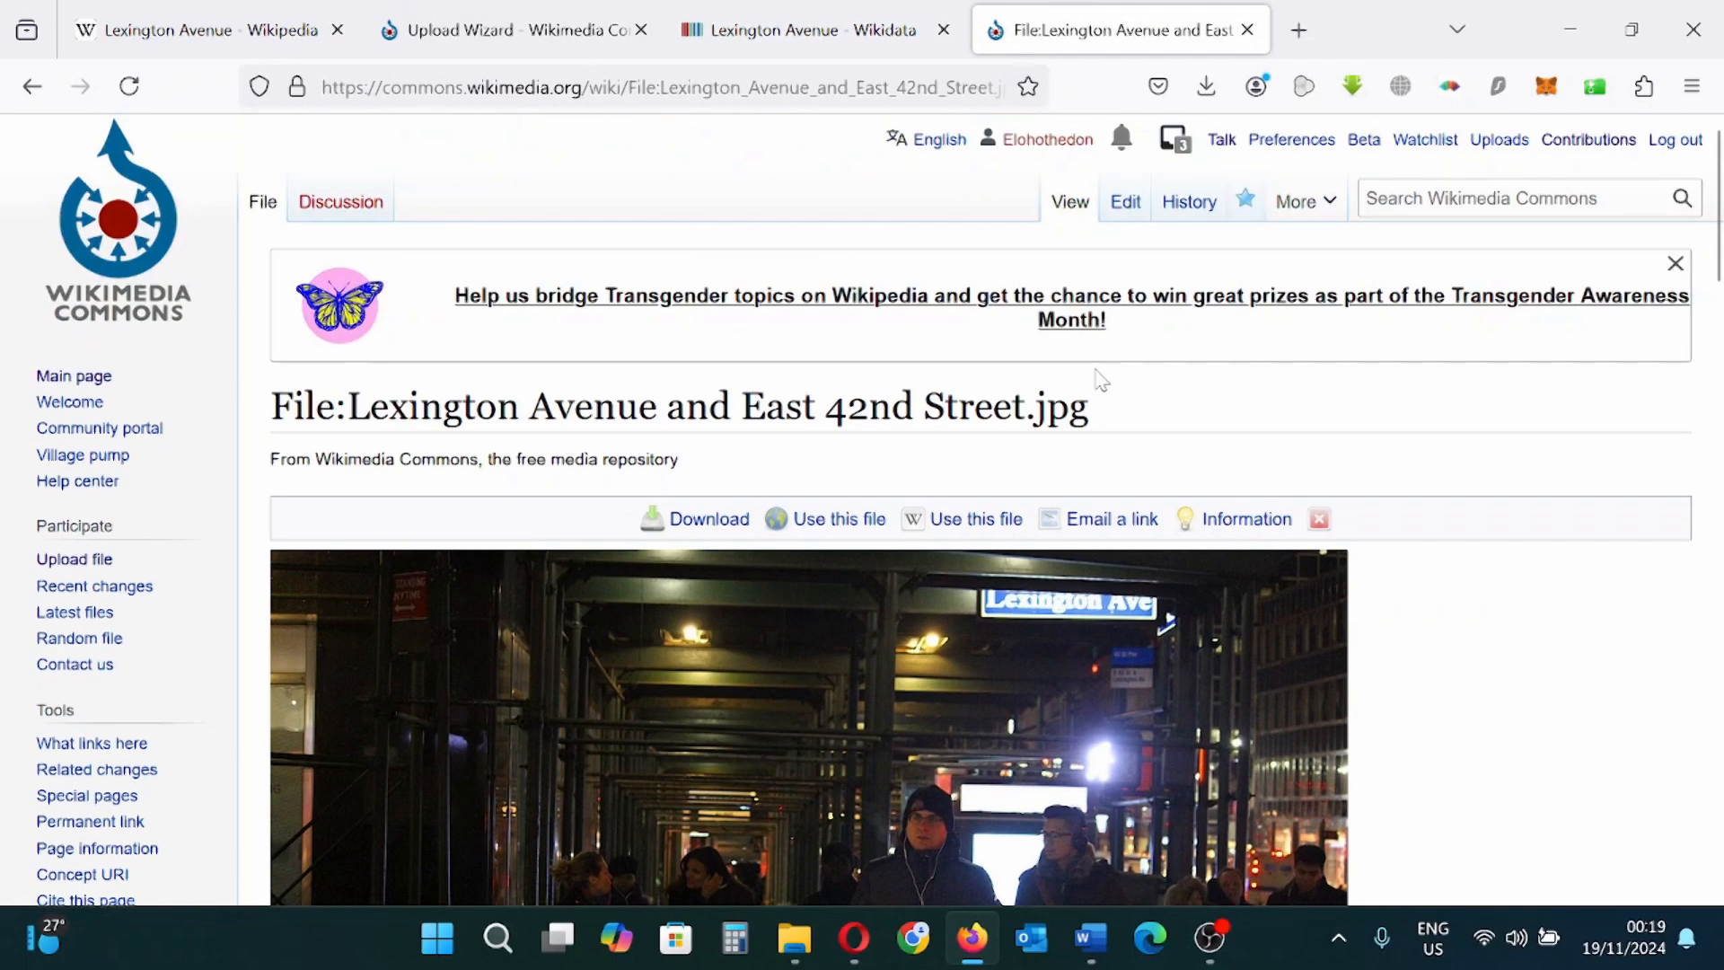
{"action": "left_click_drag", "start_coordinate": [1089, 409], "coordinate": [336, 409]}
{"action": "key", "text": "ctrl+c"}
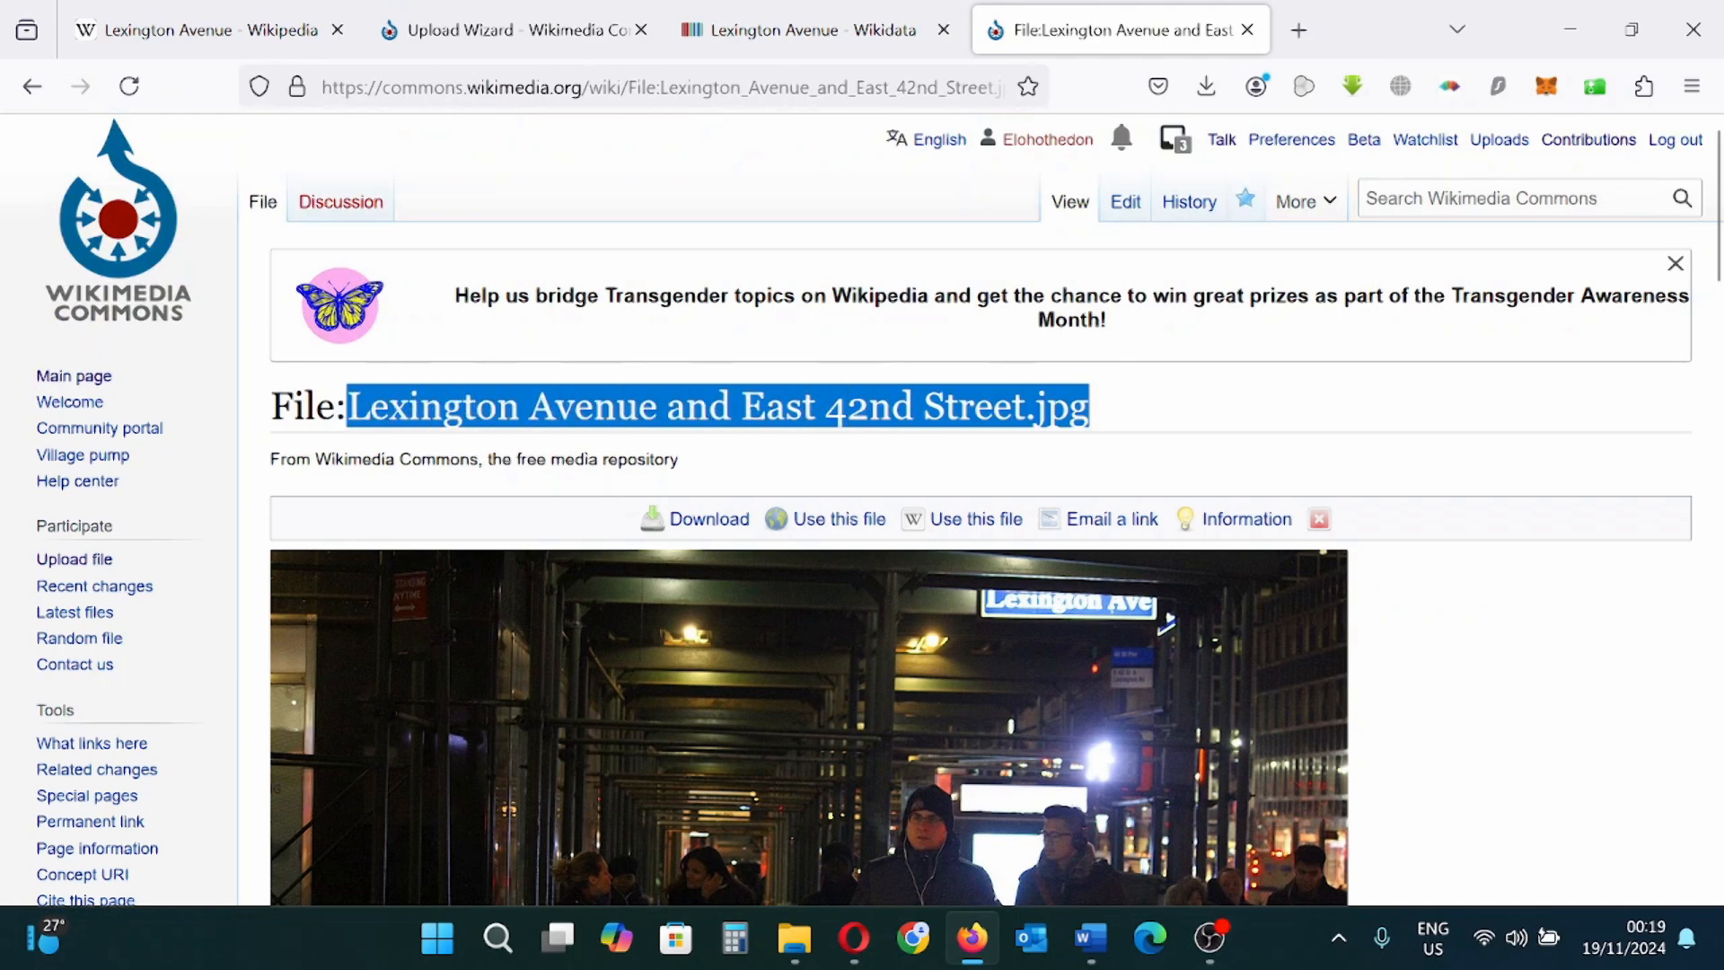
Step: Enter "Lexington Avenue and East 42nd Street.jpg" as the Wikidata image statement's value and publish it
{"action": "left_click", "coordinate": [790, 29]}
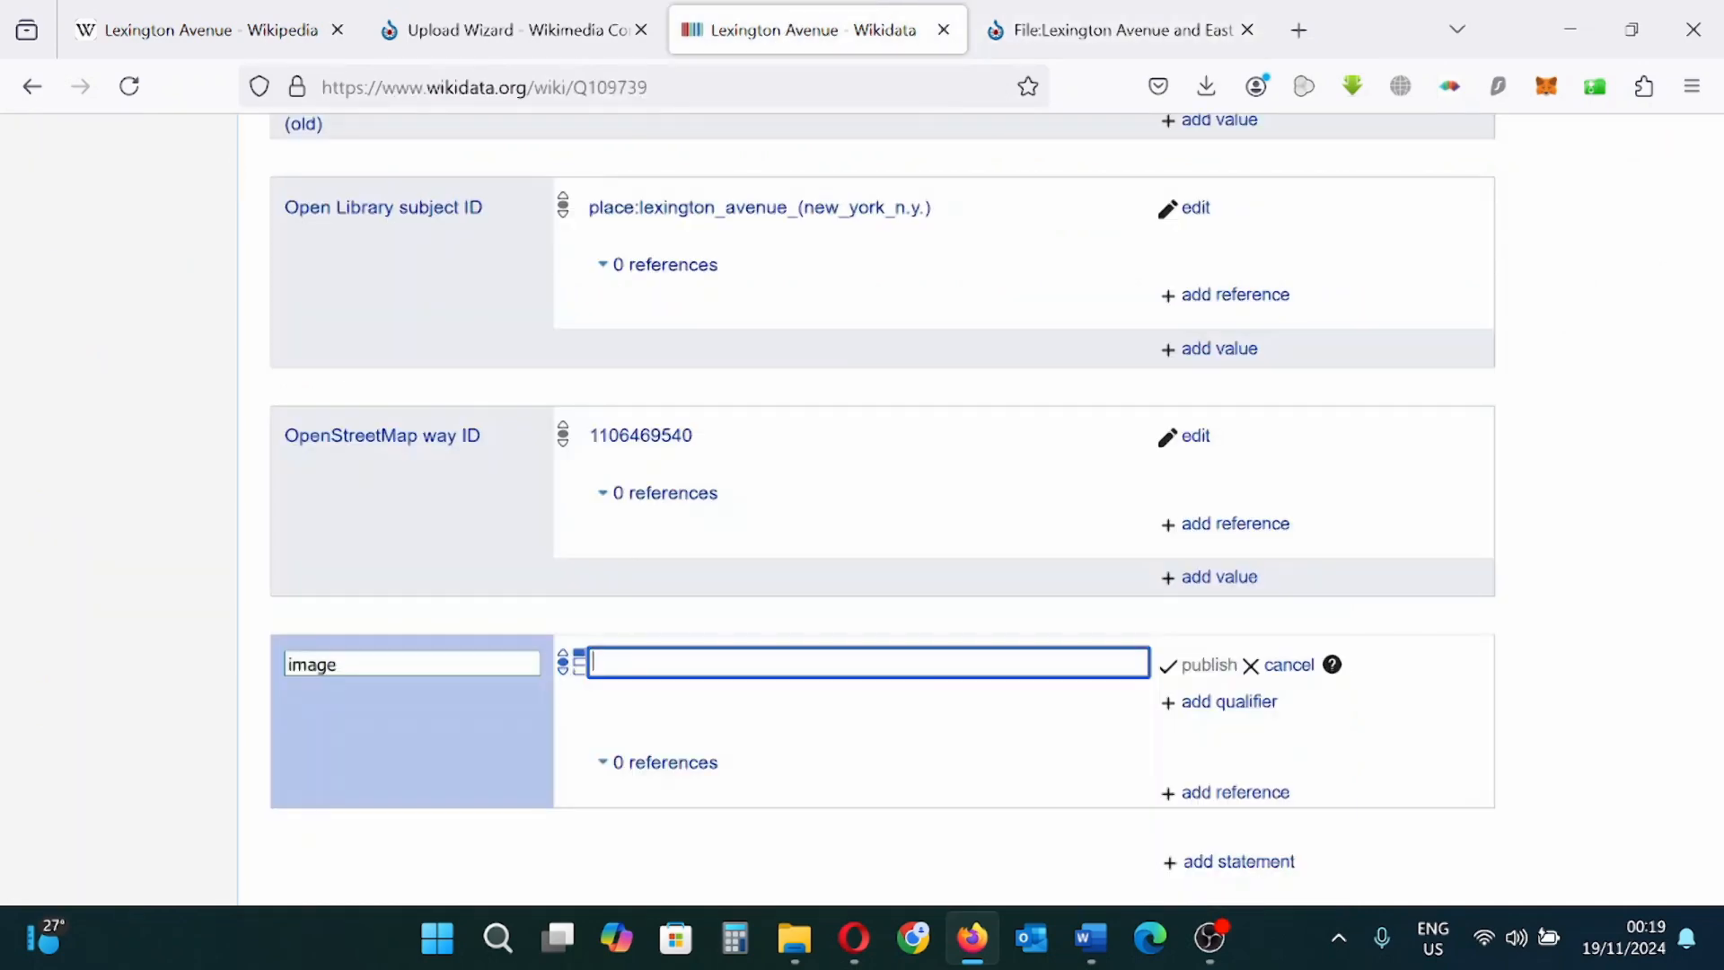
{"action": "key", "text": "ctrl+v"}
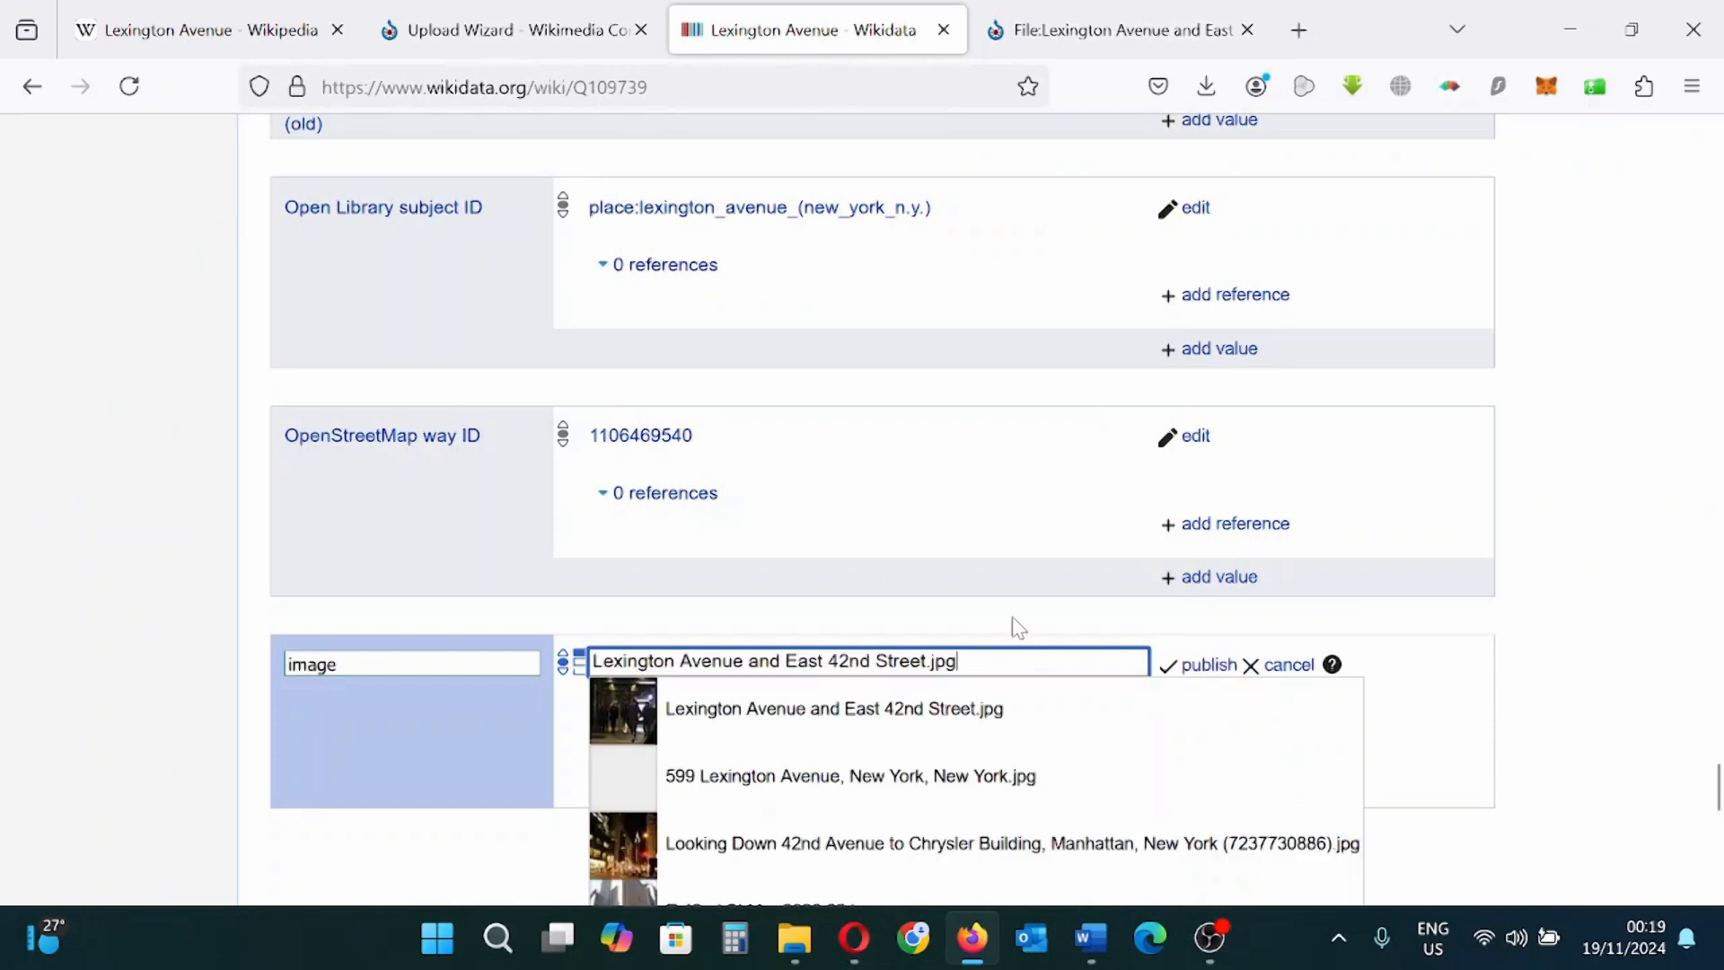
{"action": "left_click", "coordinate": [854, 714]}
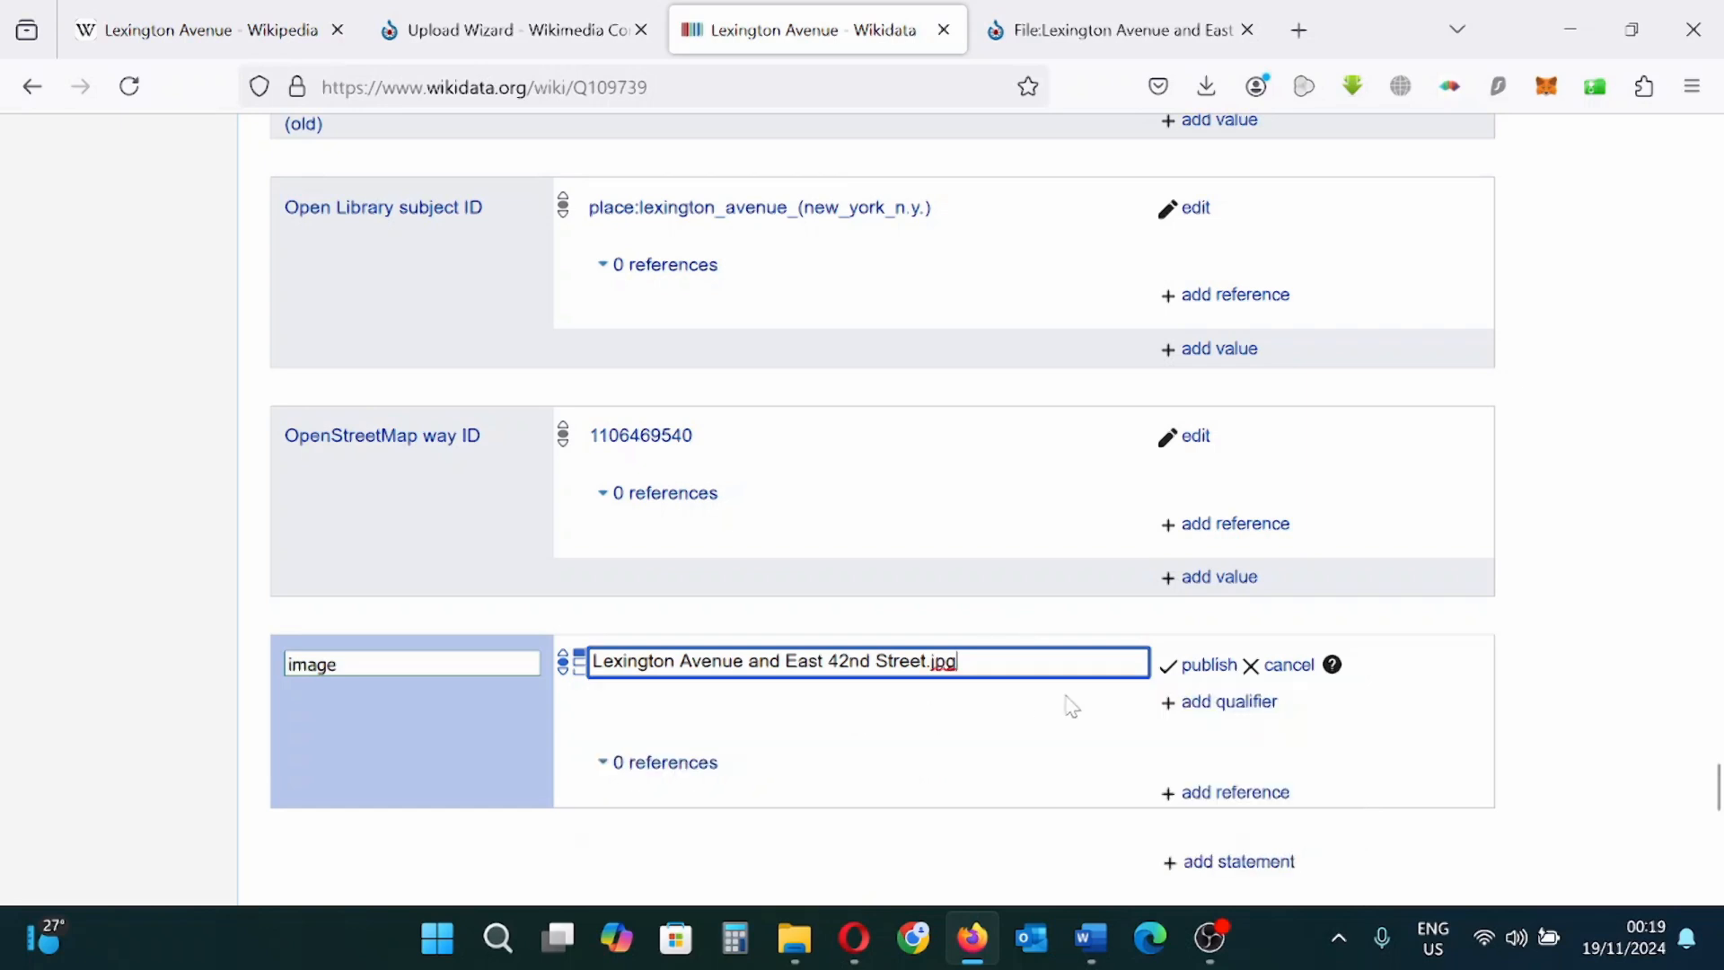
{"action": "left_click", "coordinate": [1206, 669]}
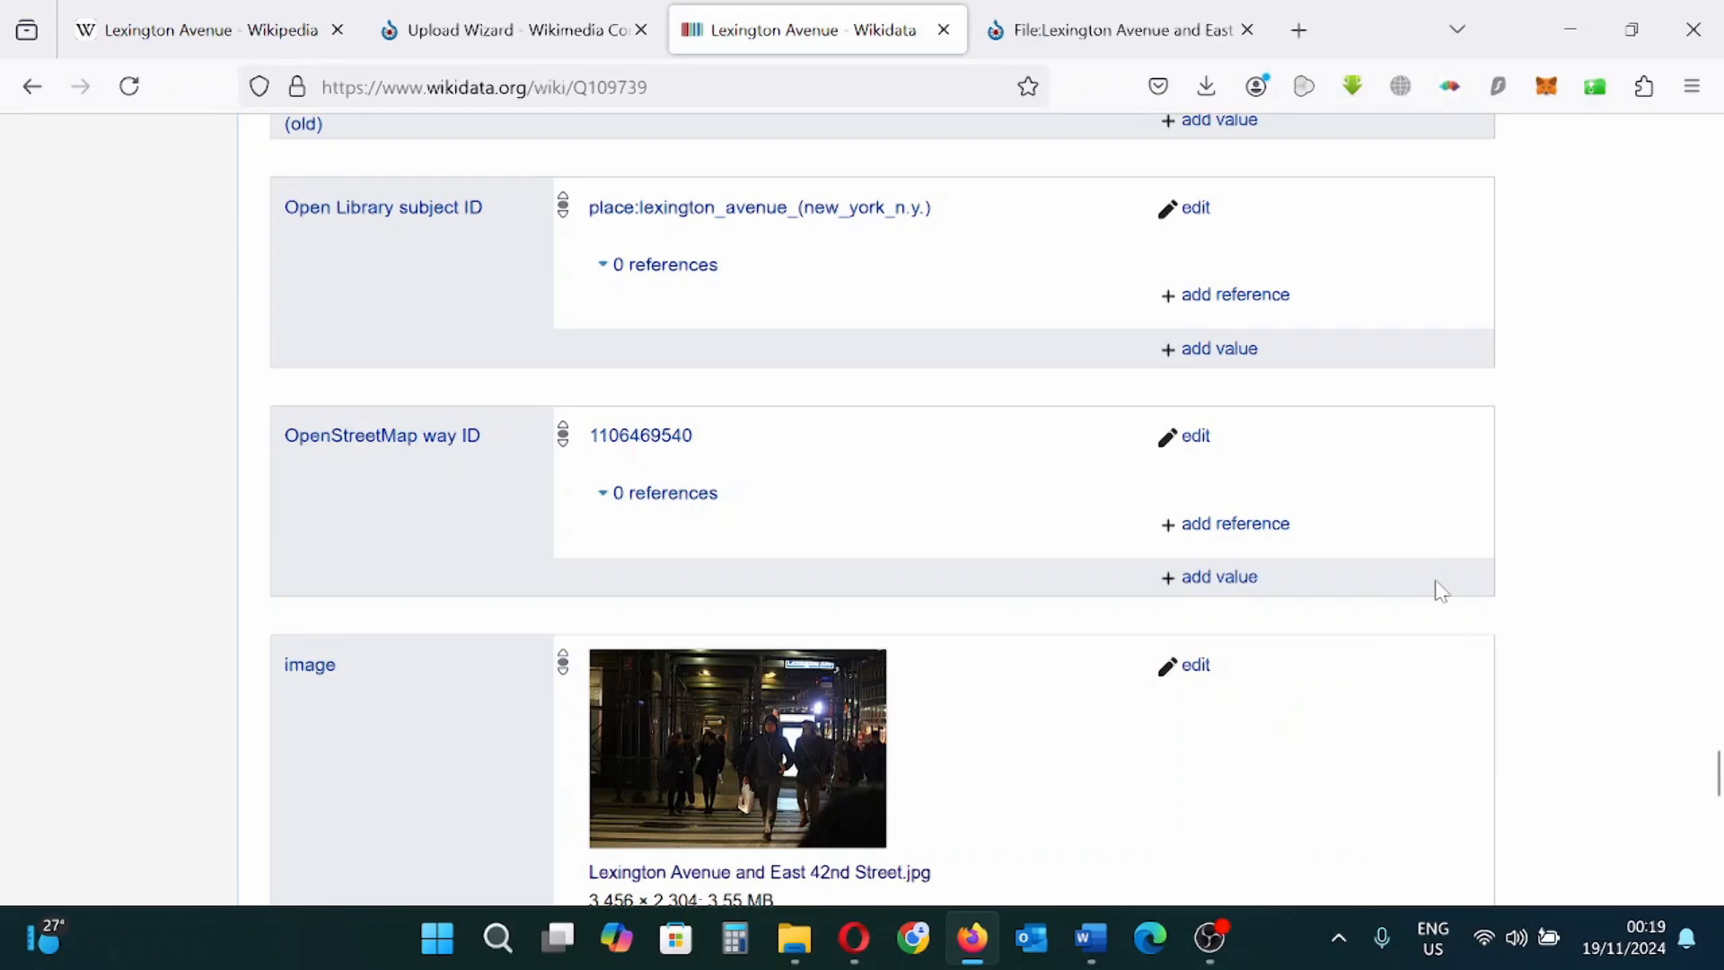
Step: Compare the newly added photo with the existing Chrysler Building picture in the Wikidata item's image statement
{"action": "scroll", "coordinate": [1441, 591], "scroll_direction": "down", "scroll_amount": 5}
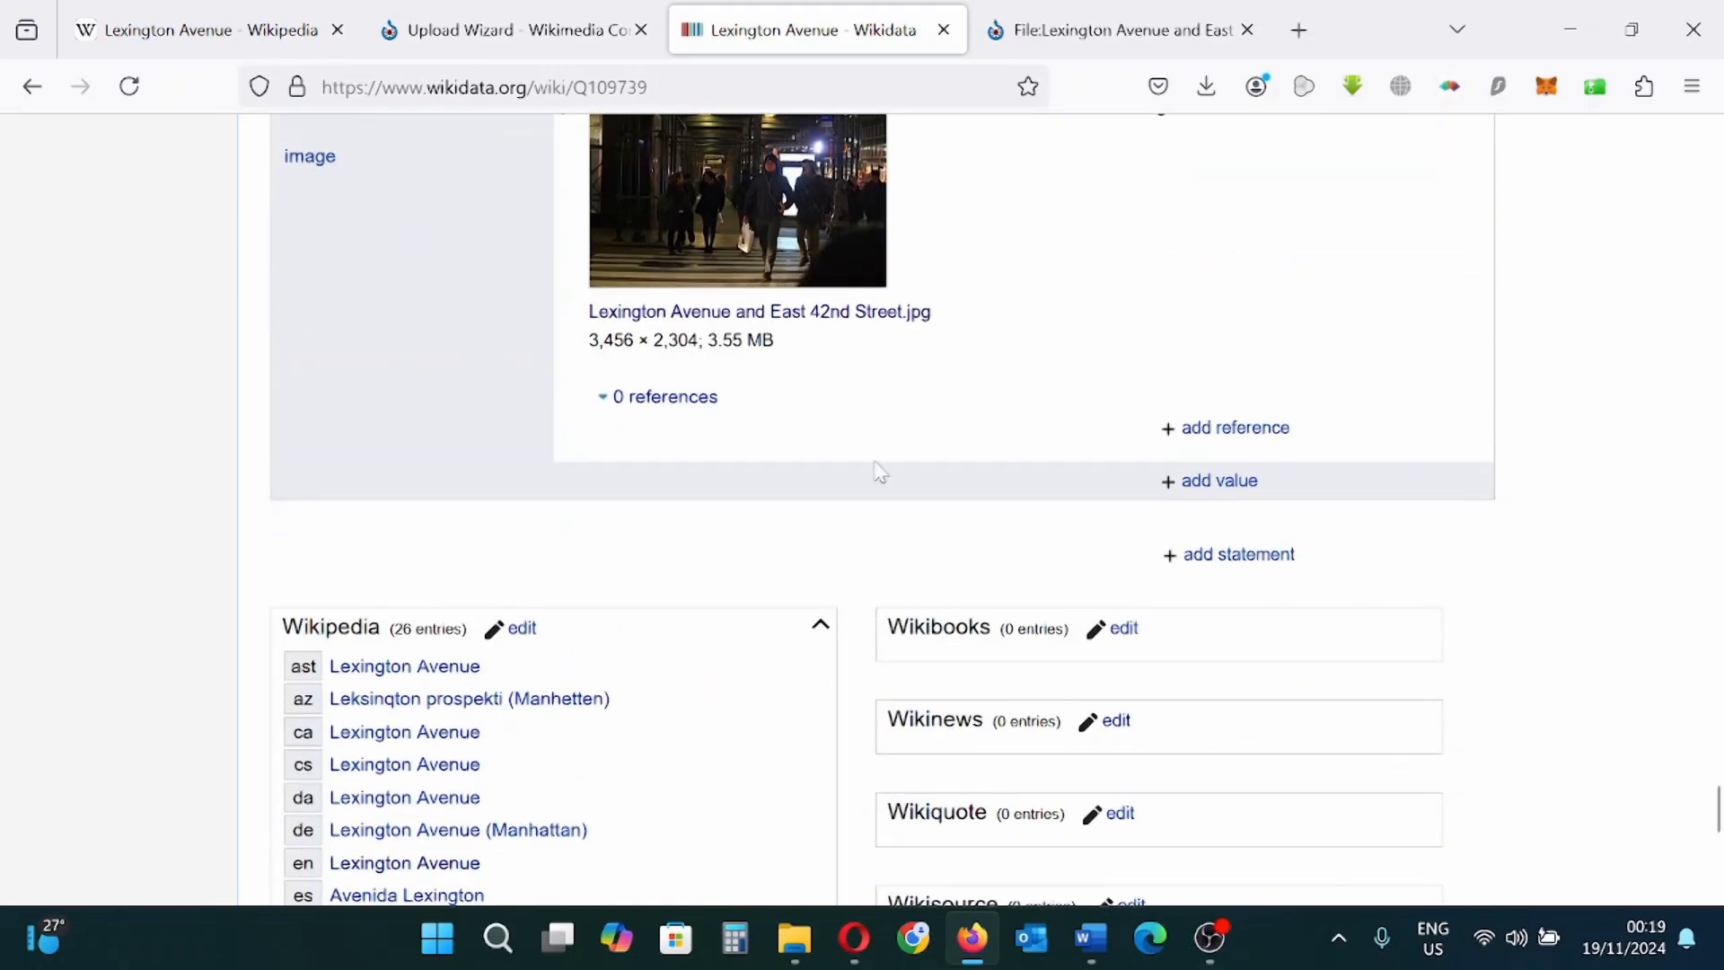
{"action": "scroll", "coordinate": [664, 557], "scroll_direction": "up", "scroll_amount": 20}
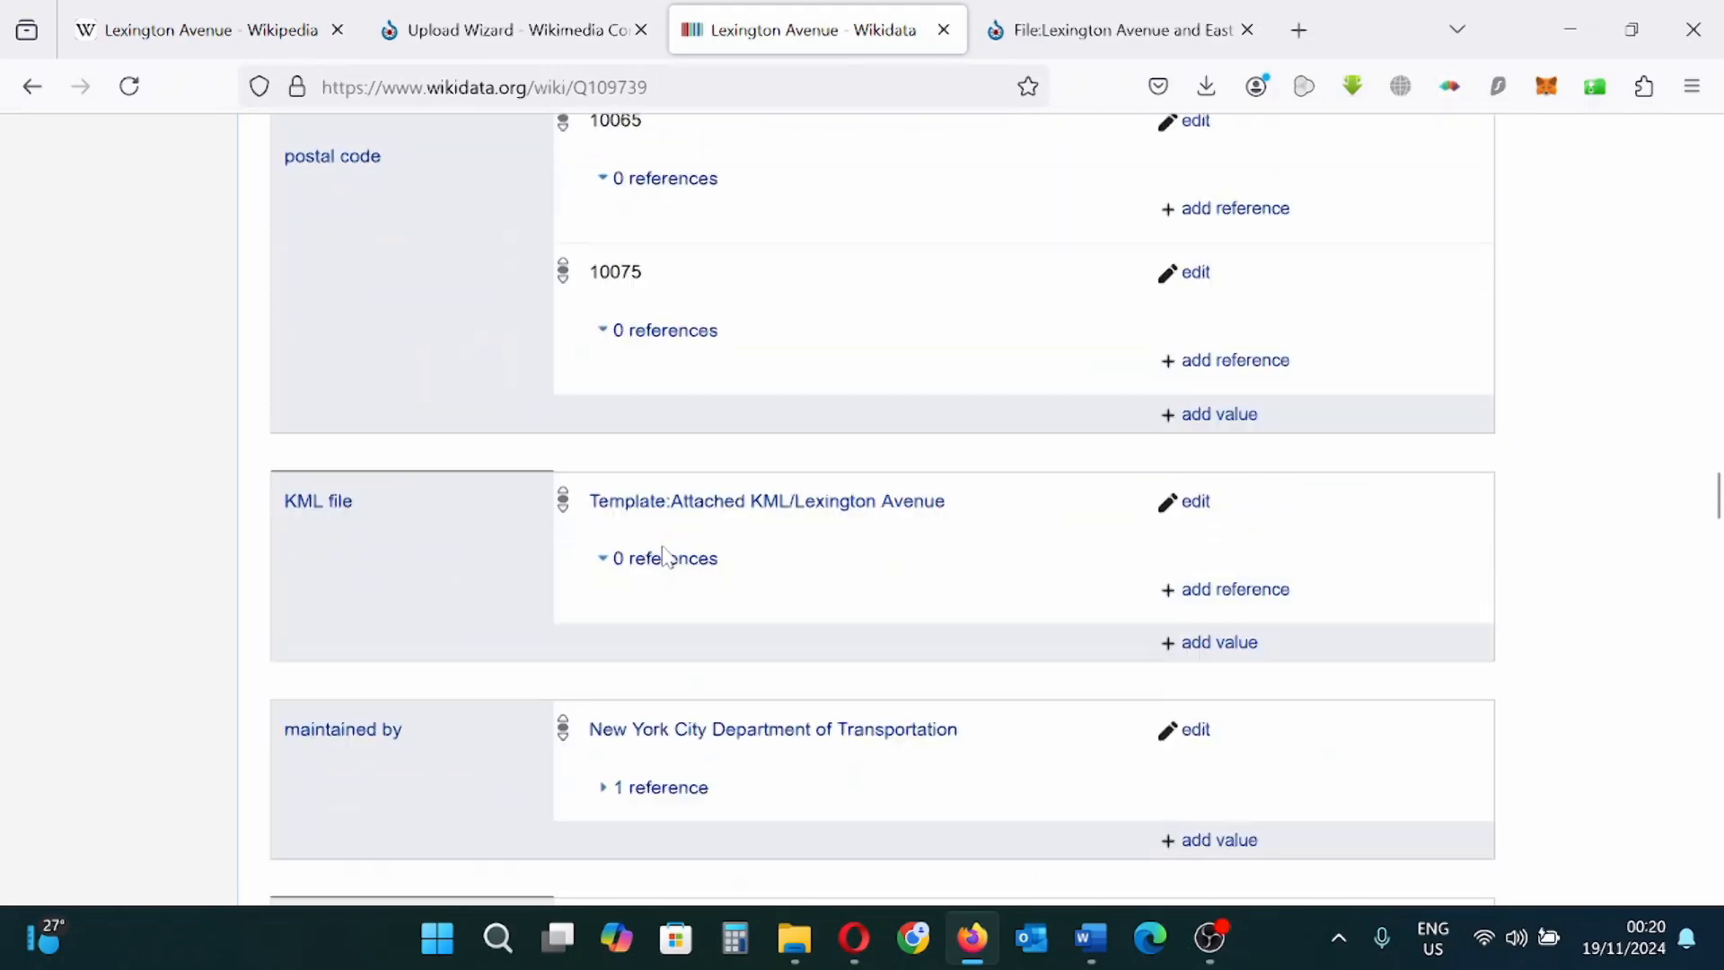
{"action": "scroll", "coordinate": [664, 557], "scroll_direction": "up", "scroll_amount": 20}
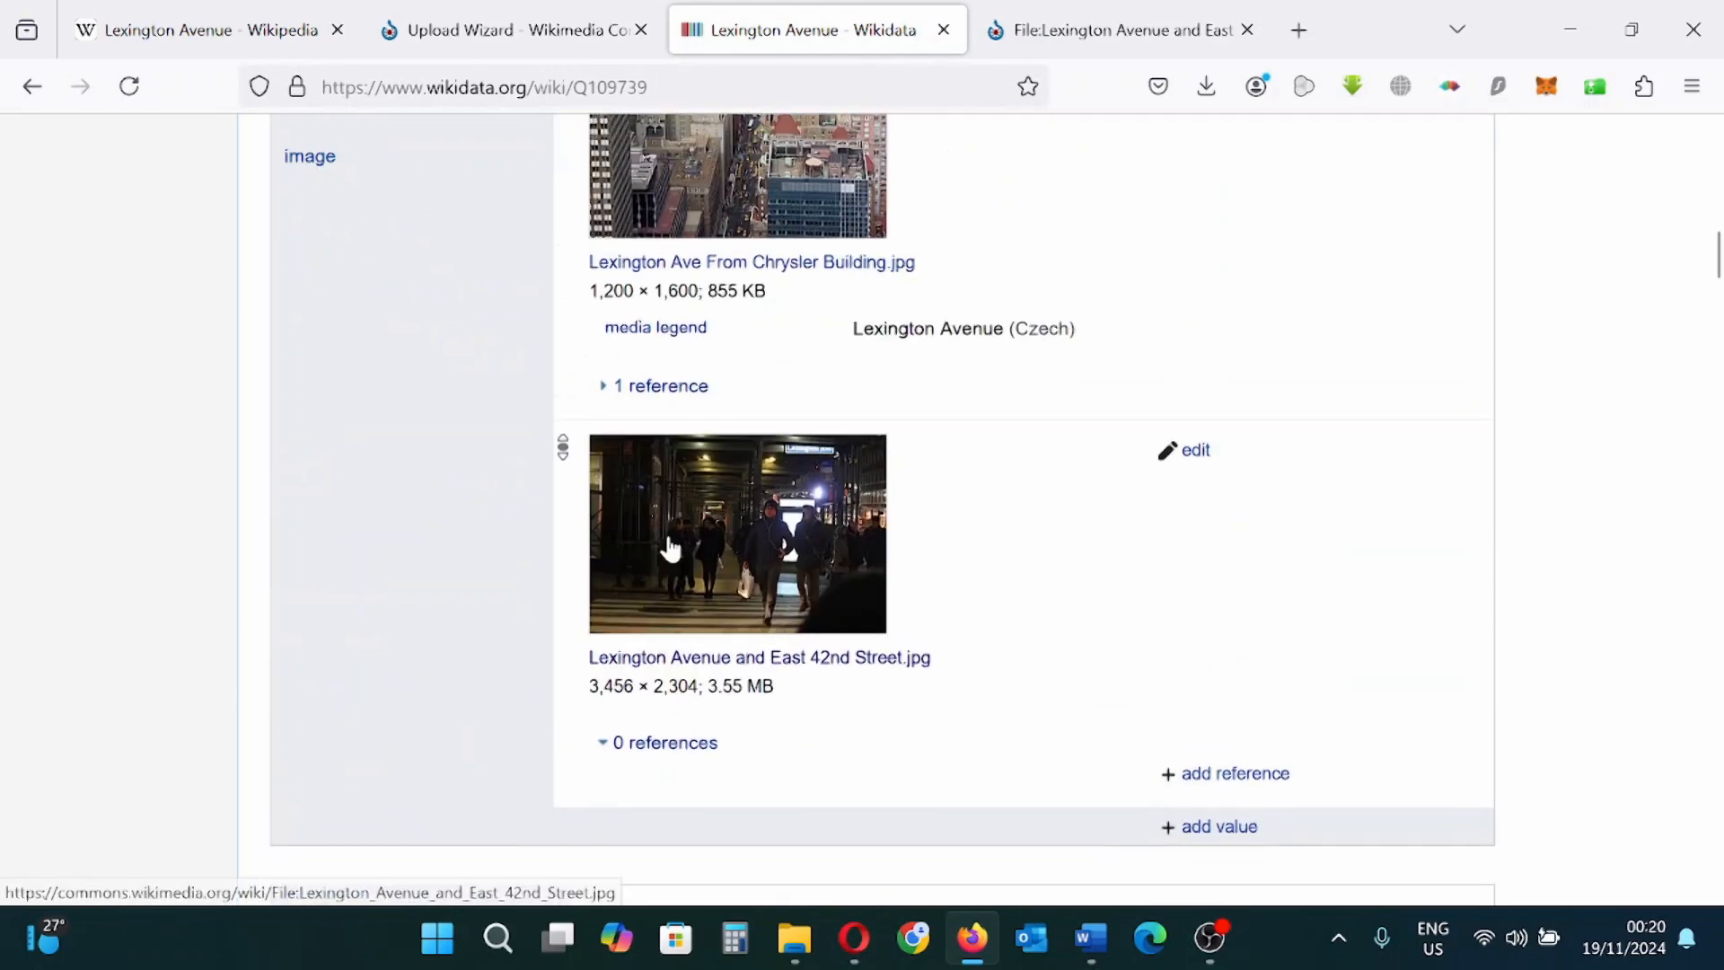
{"action": "scroll", "coordinate": [669, 550], "scroll_direction": "up", "scroll_amount": 5}
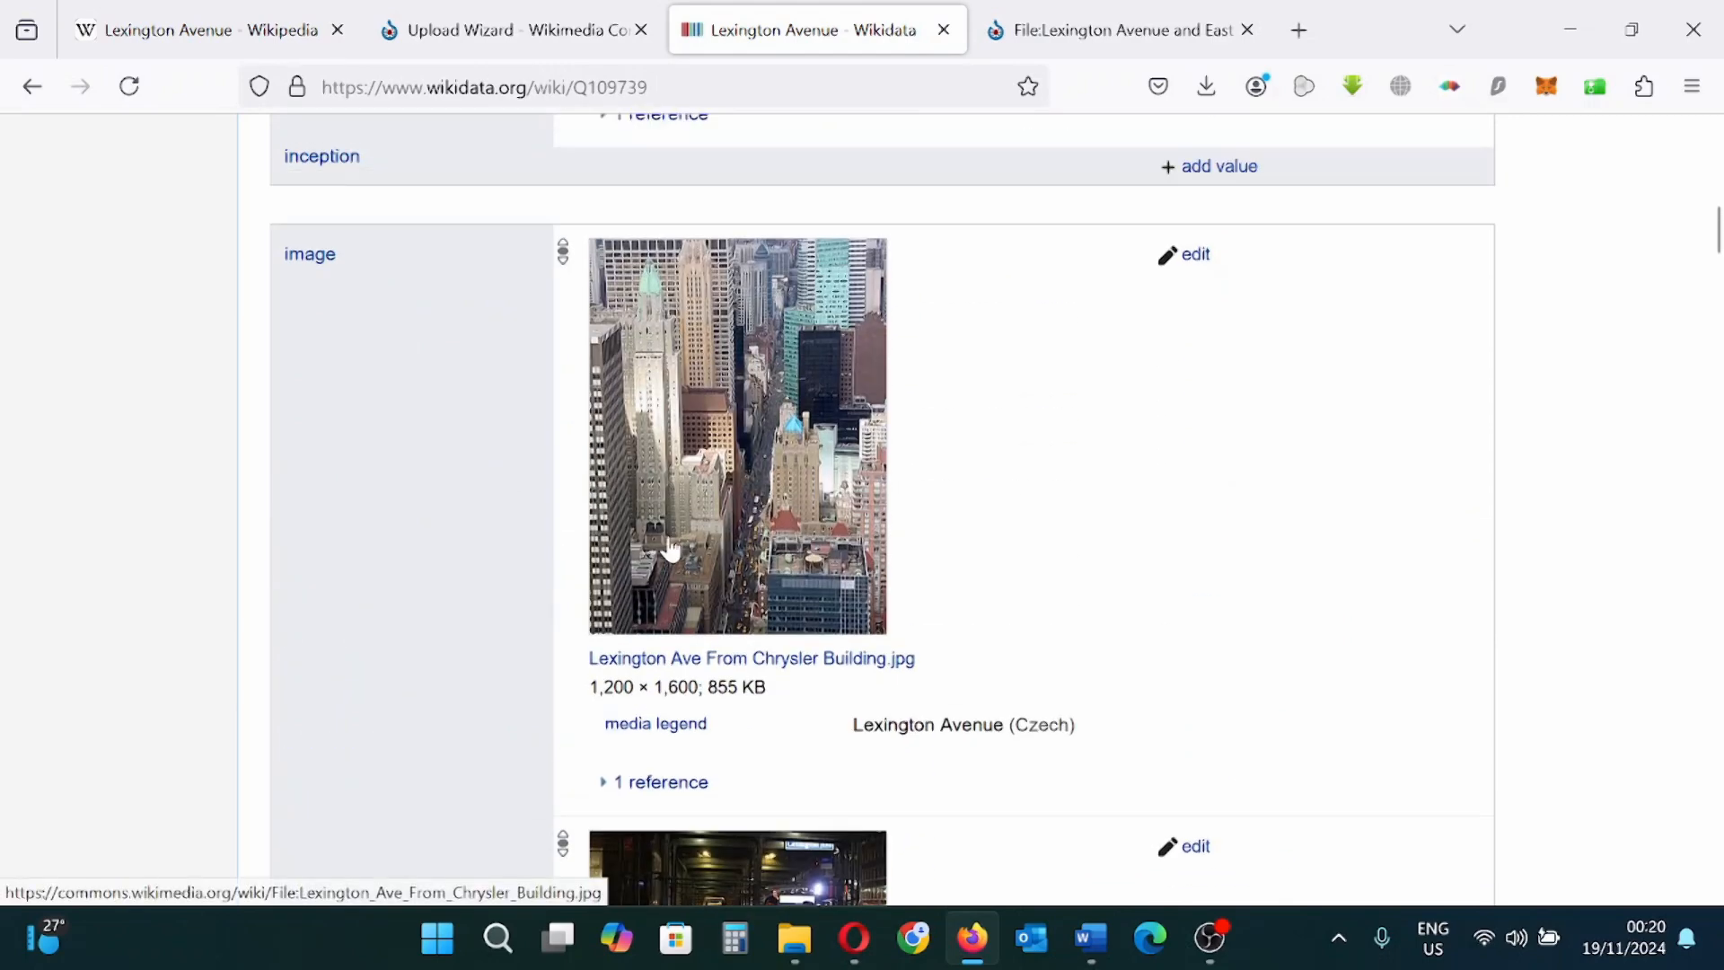
{"action": "scroll", "coordinate": [669, 550], "scroll_direction": "down", "scroll_amount": 5}
{"action": "scroll", "coordinate": [723, 608], "scroll_direction": "up", "scroll_amount": 2}
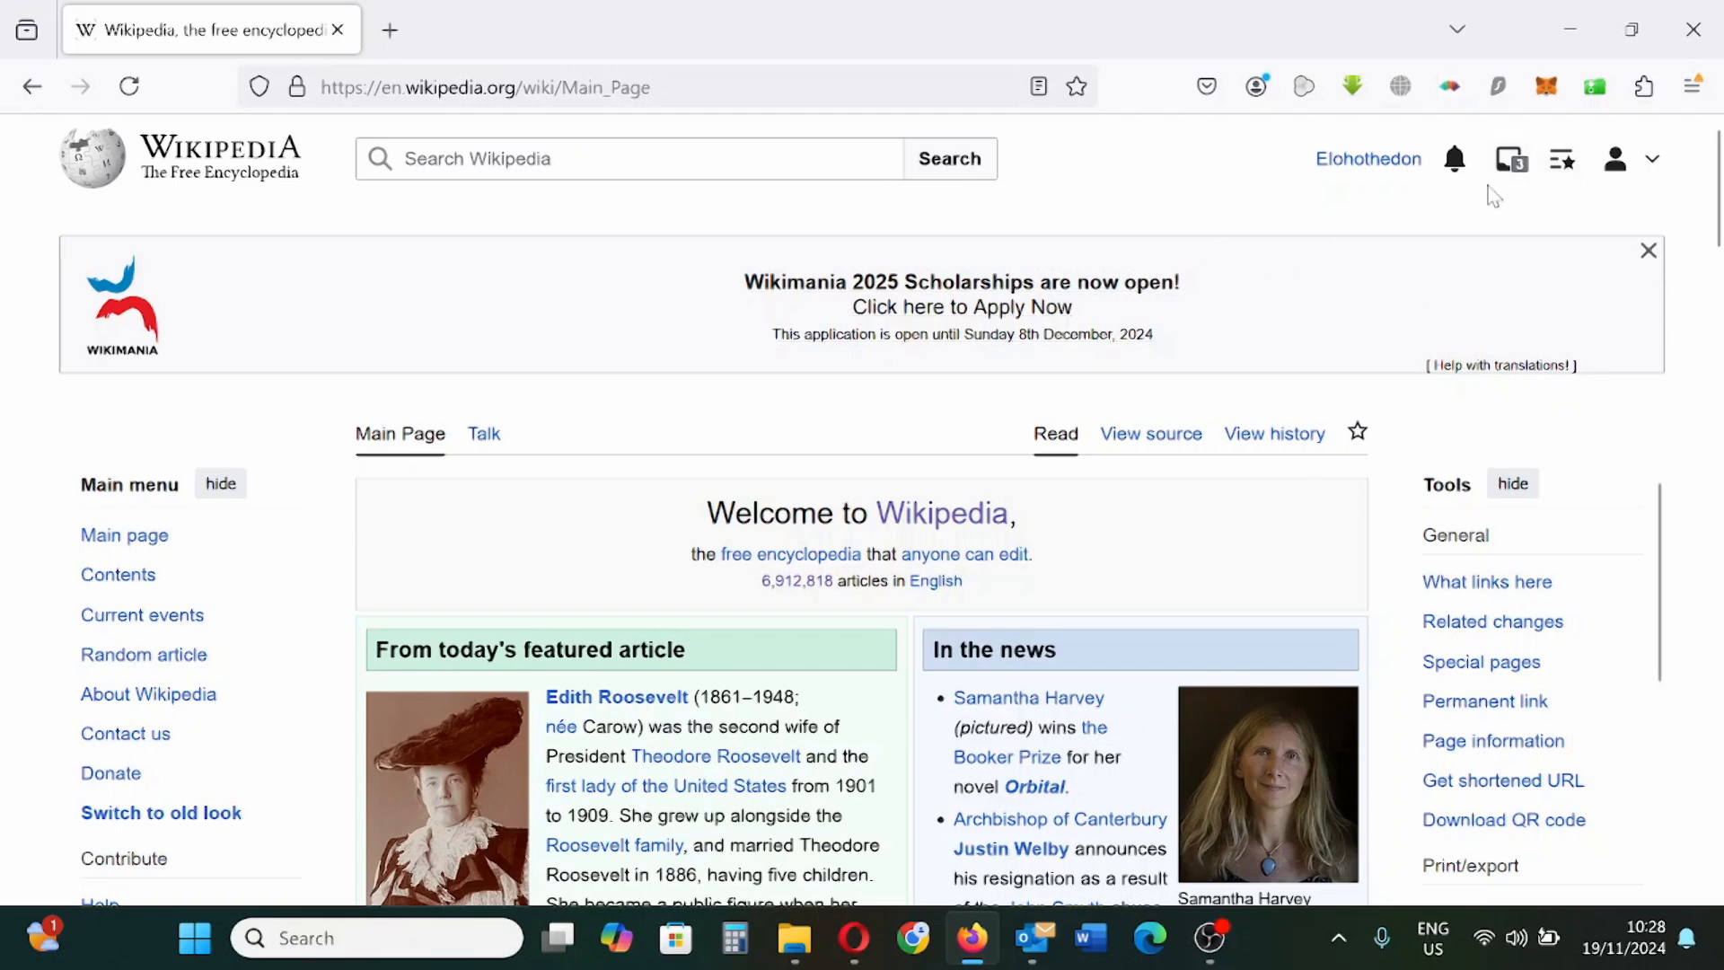
Step: Look over the Wikipedia main page and the account options of the logged-in user
{"action": "left_click", "coordinate": [1645, 162]}
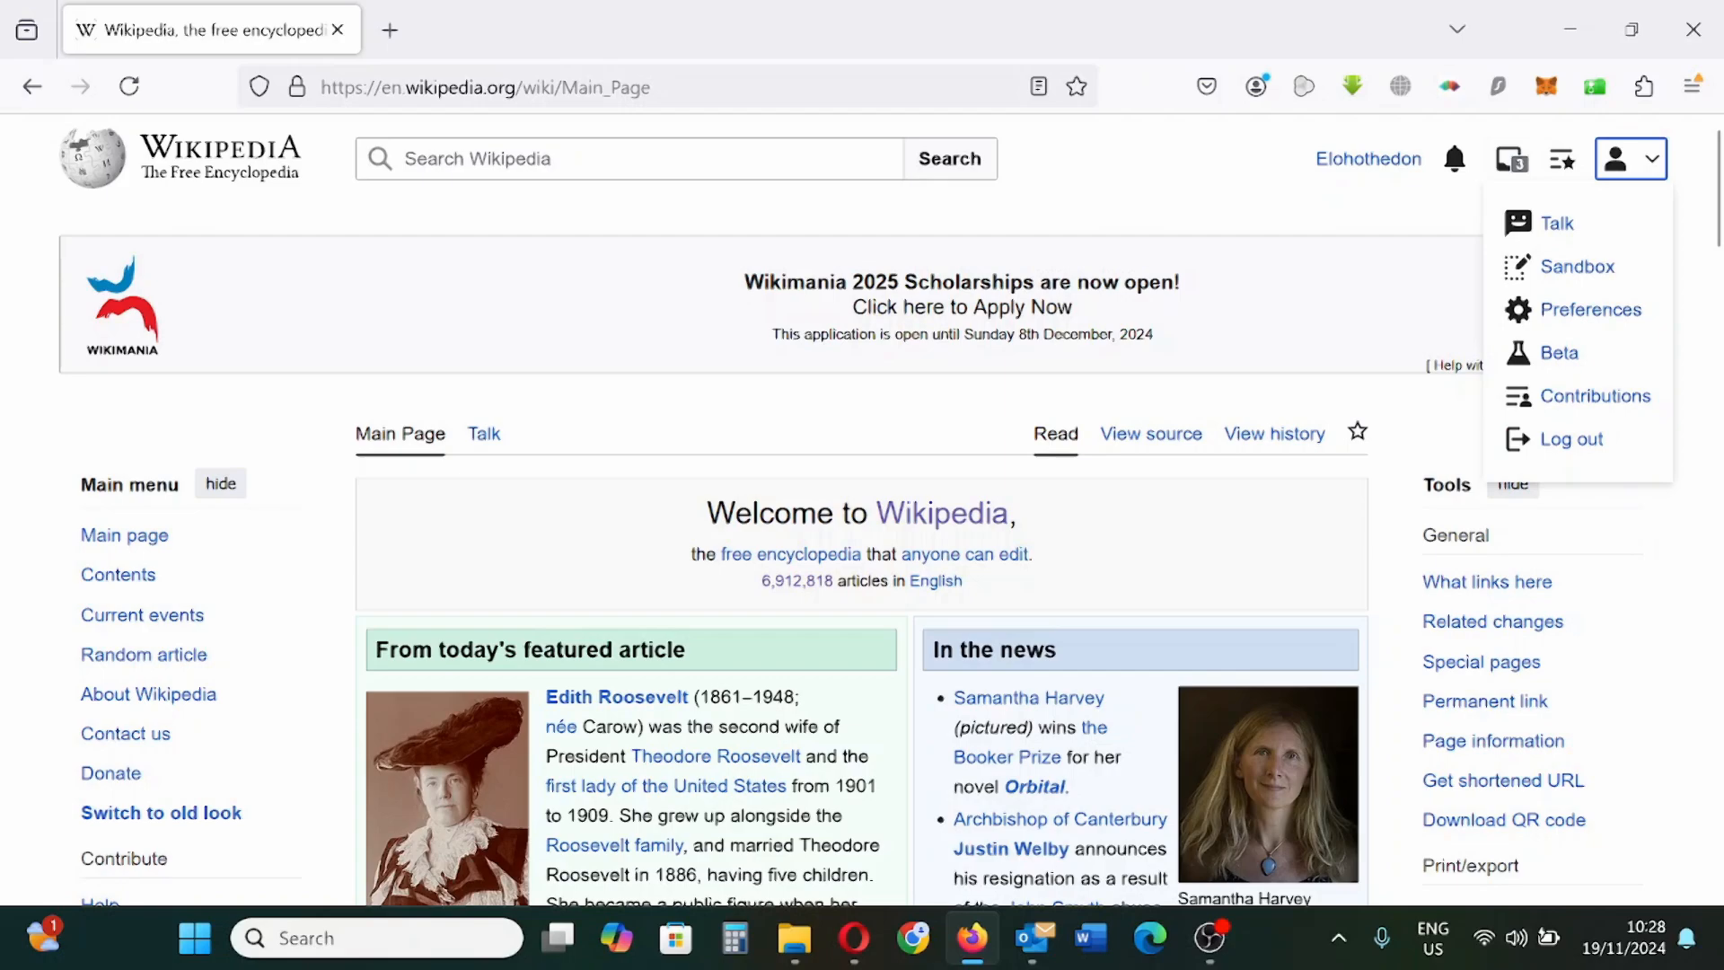
{"action": "left_click", "coordinate": [724, 285]}
{"action": "scroll", "coordinate": [699, 324], "scroll_direction": "down", "scroll_amount": 7}
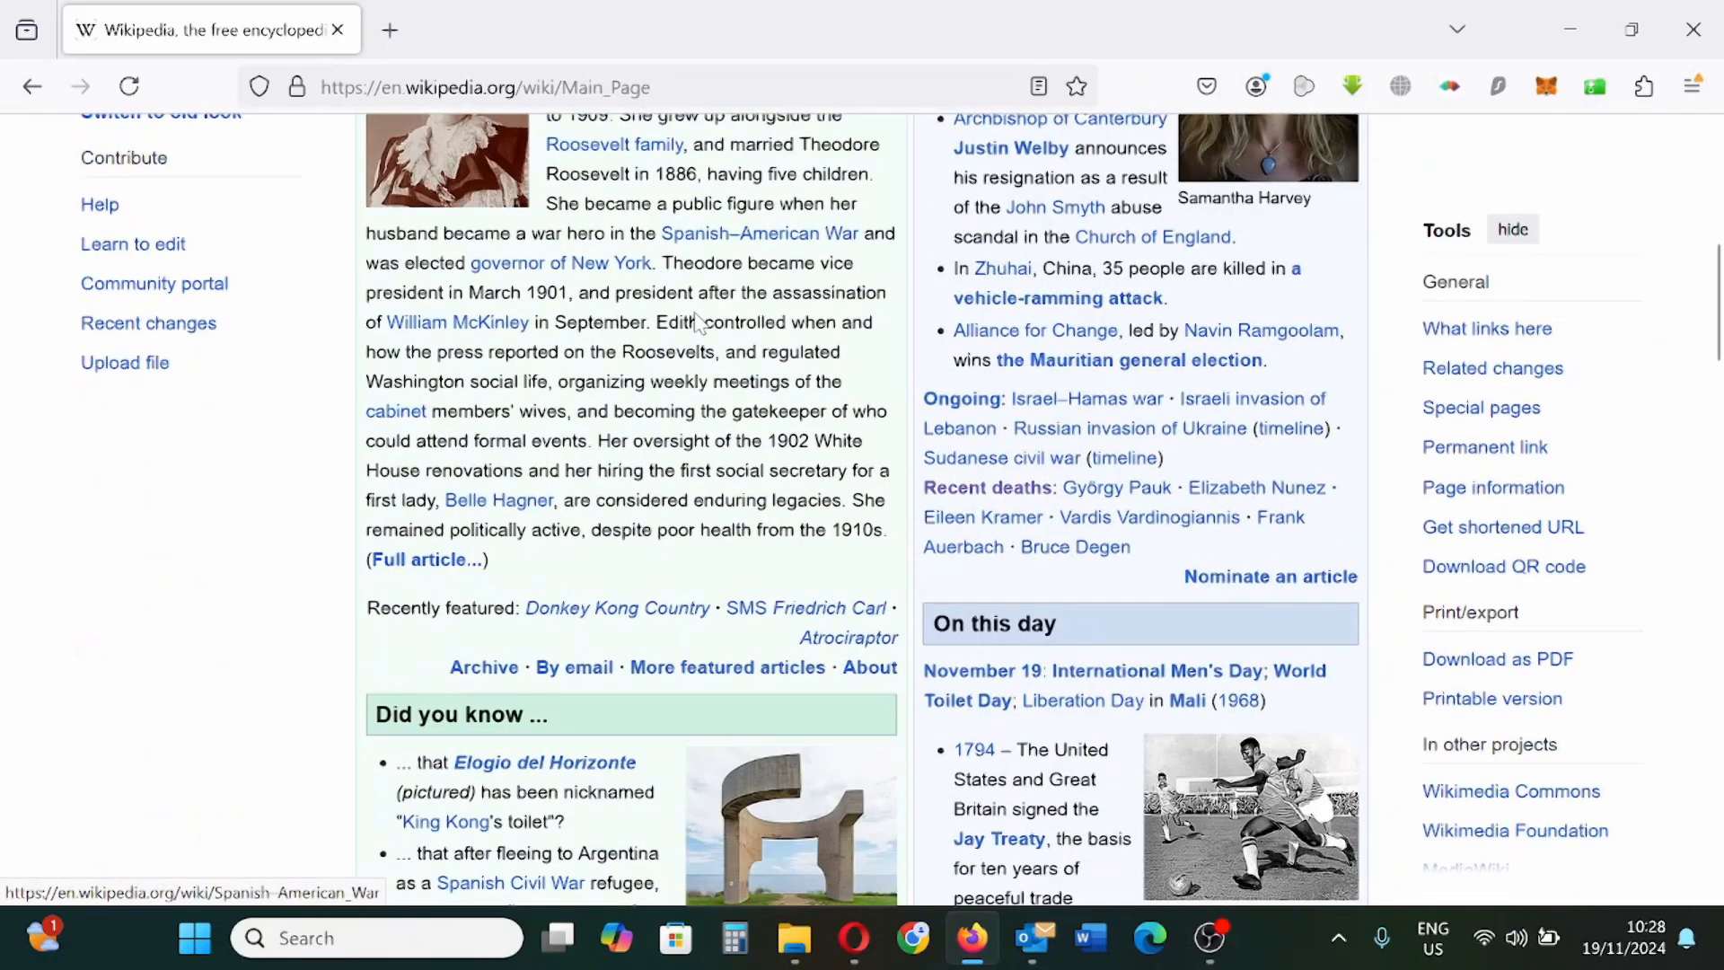
{"action": "scroll", "coordinate": [698, 323], "scroll_direction": "down", "scroll_amount": 10}
{"action": "scroll", "coordinate": [699, 324], "scroll_direction": "up", "scroll_amount": 17}
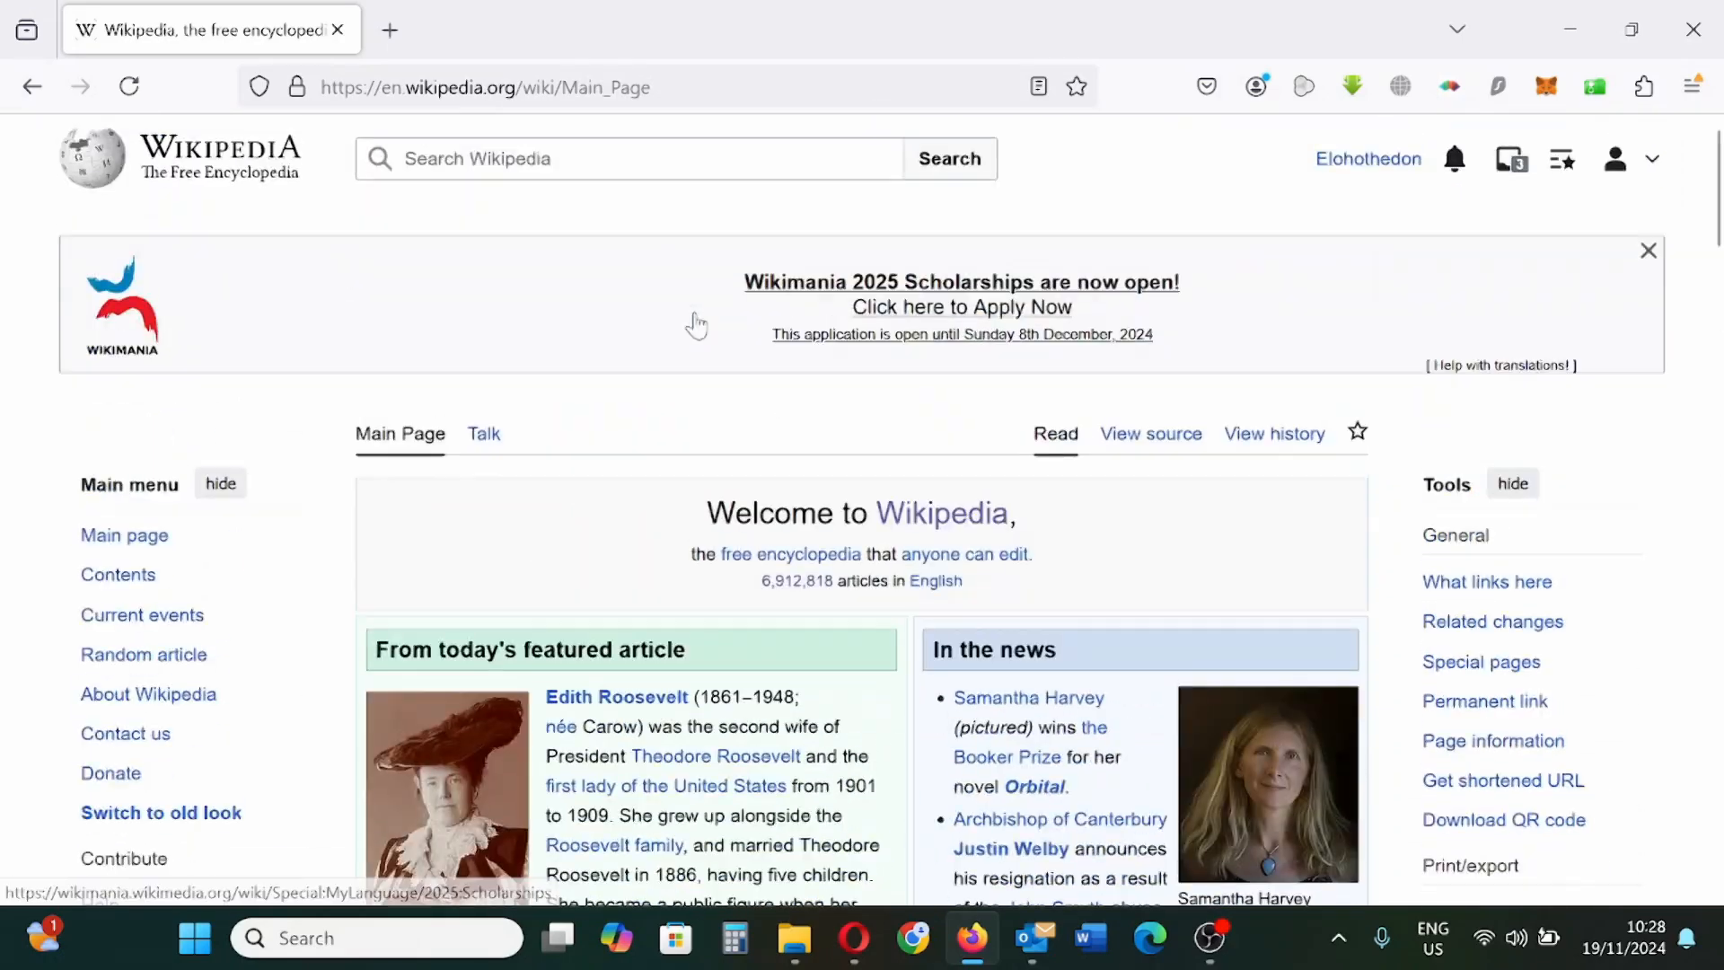
{"action": "scroll", "coordinate": [696, 325], "scroll_direction": "down", "scroll_amount": 1}
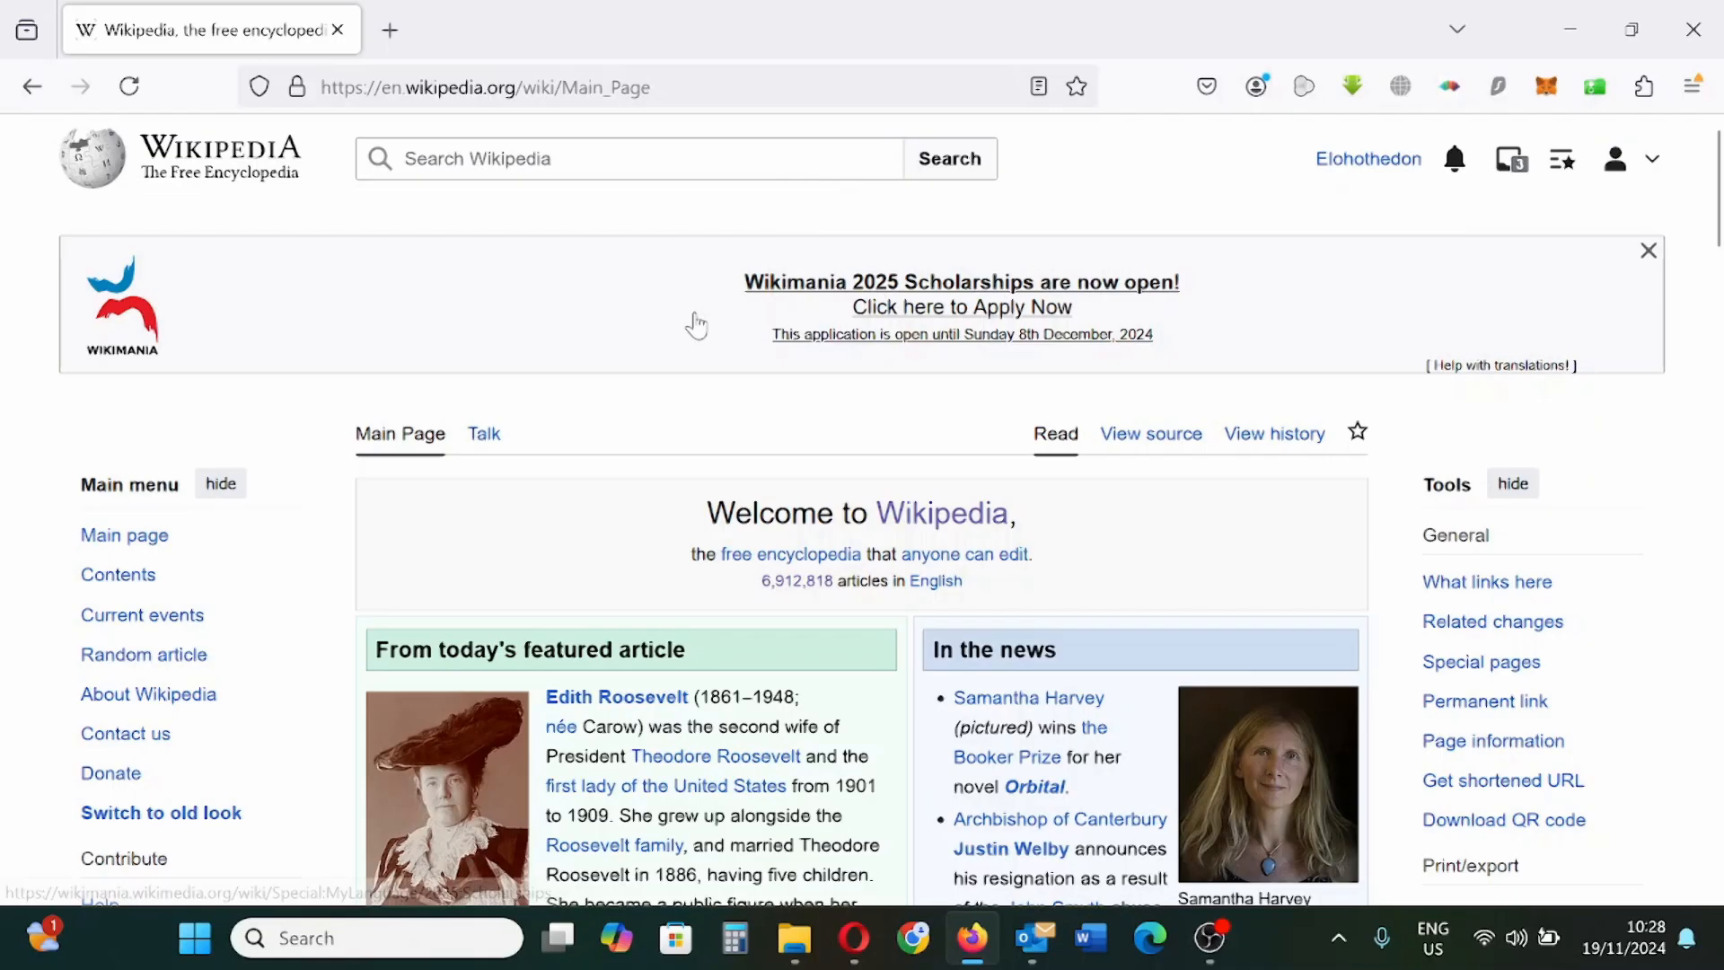
{"action": "scroll", "coordinate": [697, 324], "scroll_direction": "down", "scroll_amount": 6}
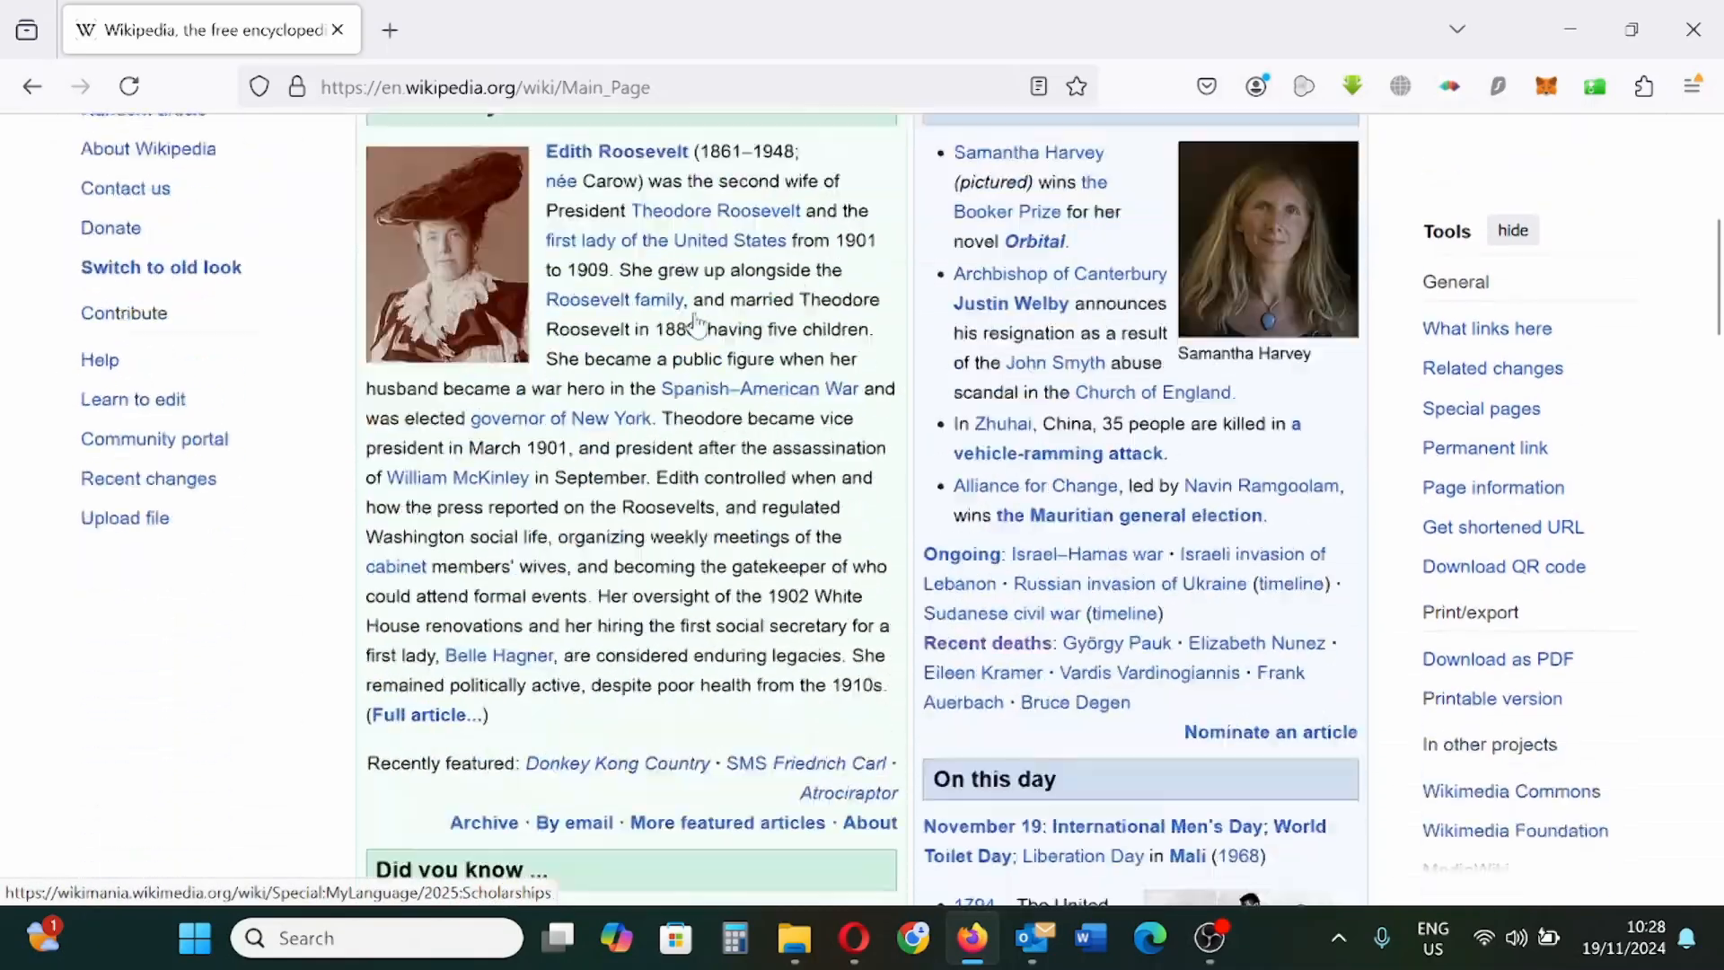
{"action": "scroll", "coordinate": [698, 323], "scroll_direction": "down", "scroll_amount": 9}
{"action": "scroll", "coordinate": [700, 323], "scroll_direction": "up", "scroll_amount": 14}
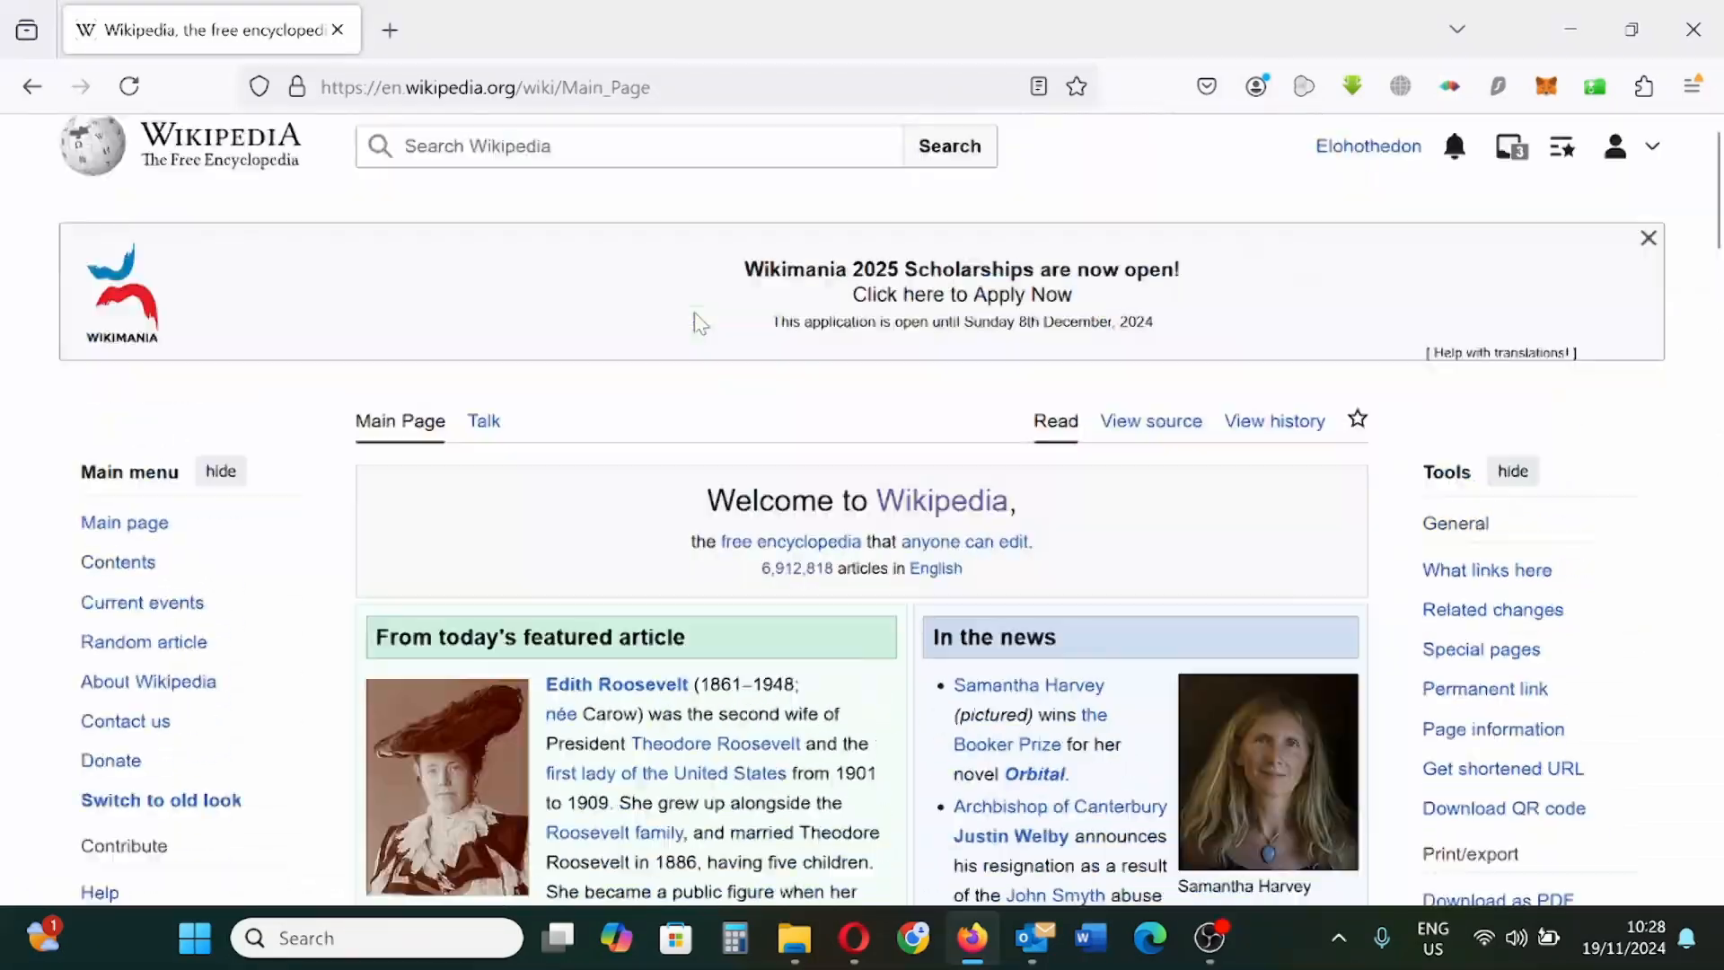
{"action": "scroll", "coordinate": [699, 323], "scroll_direction": "down", "scroll_amount": 13}
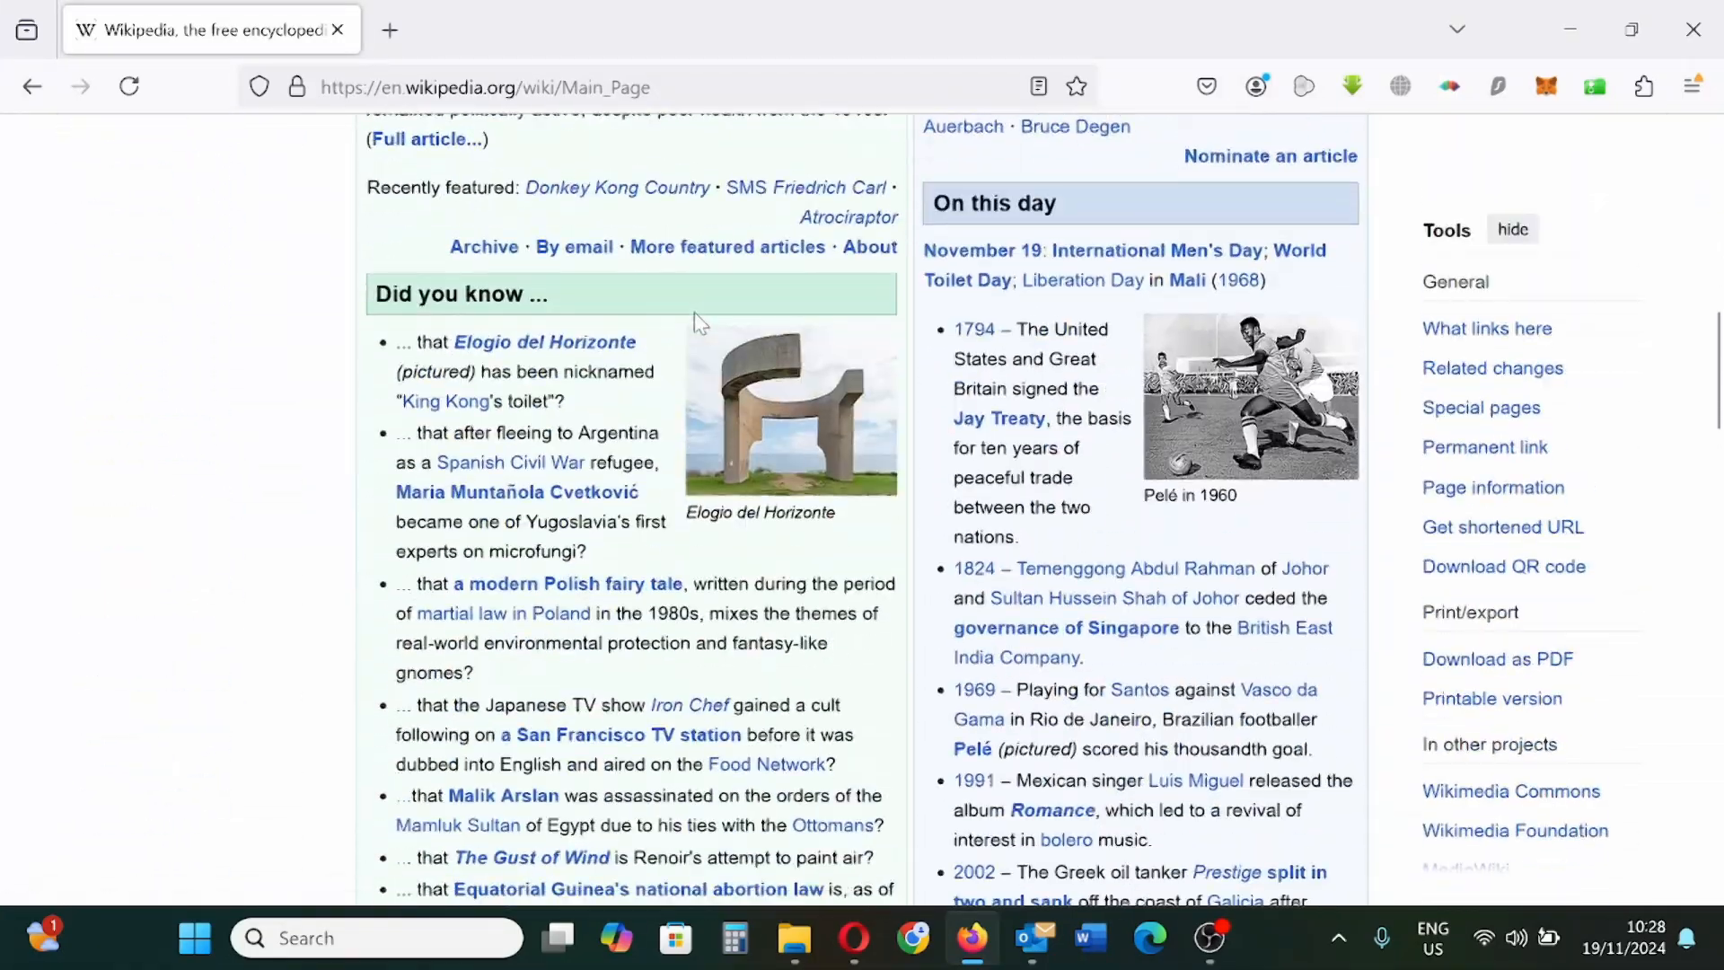
Step: Open Commons from the Wikipedia main page's sister projects section in a new browser tab and switch to it
{"action": "scroll", "coordinate": [696, 314], "scroll_direction": "down", "scroll_amount": 20}
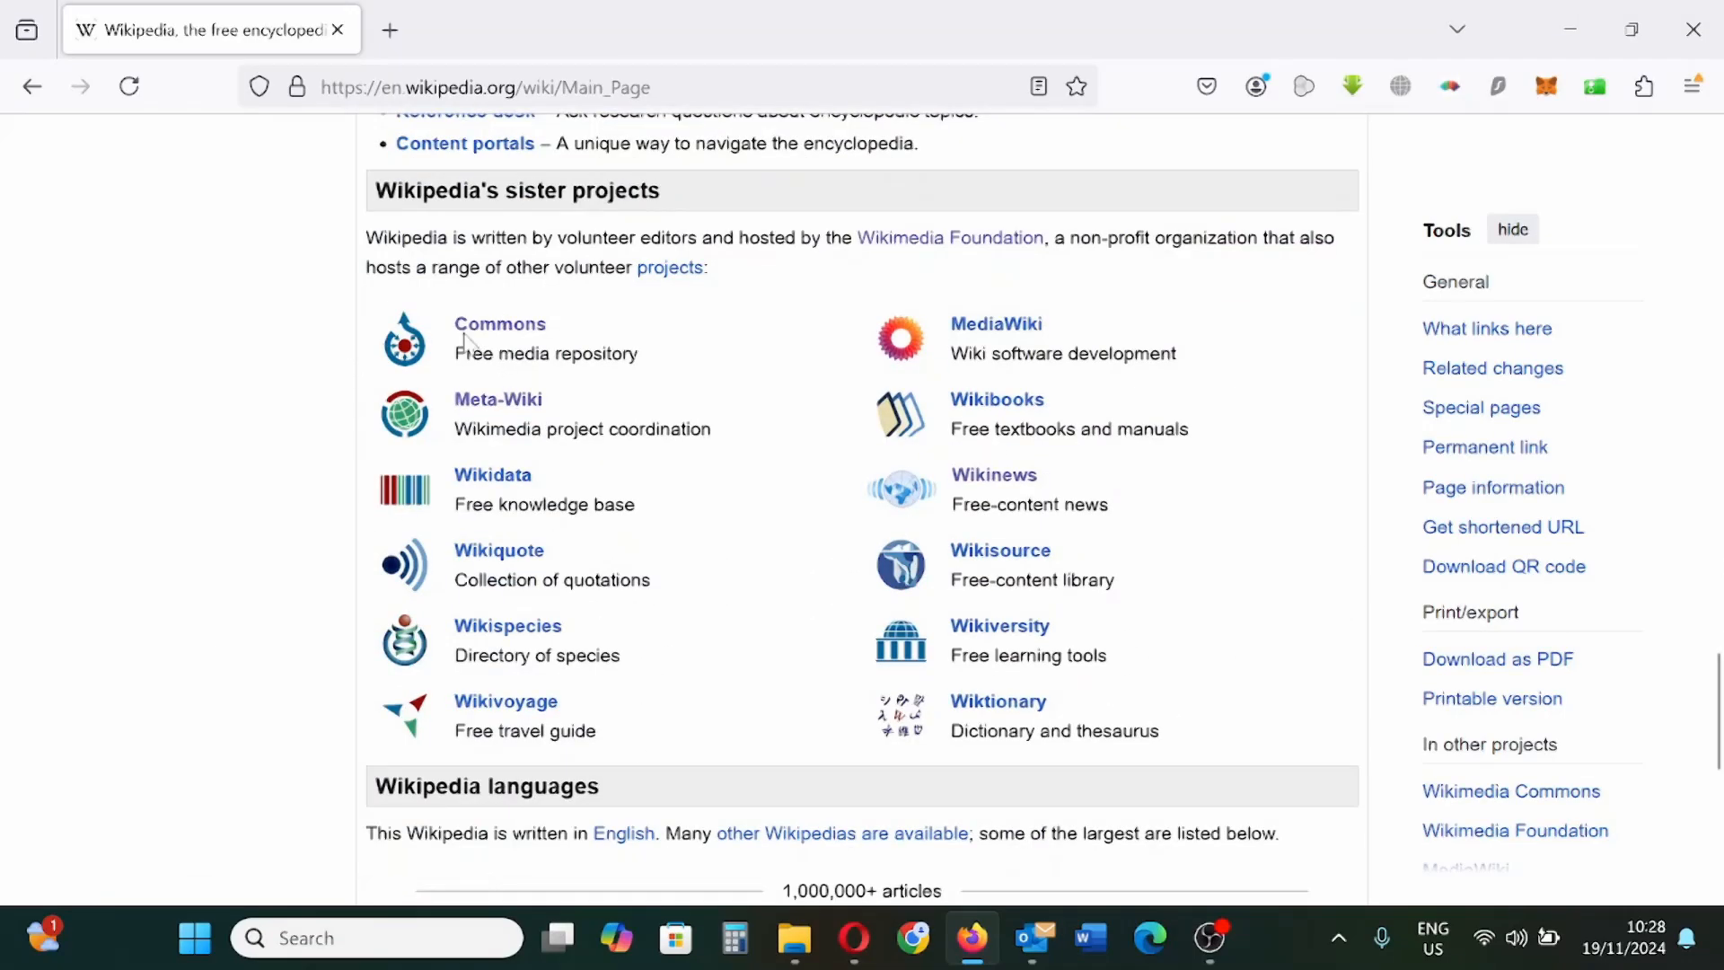
{"action": "right_click", "coordinate": [501, 339]}
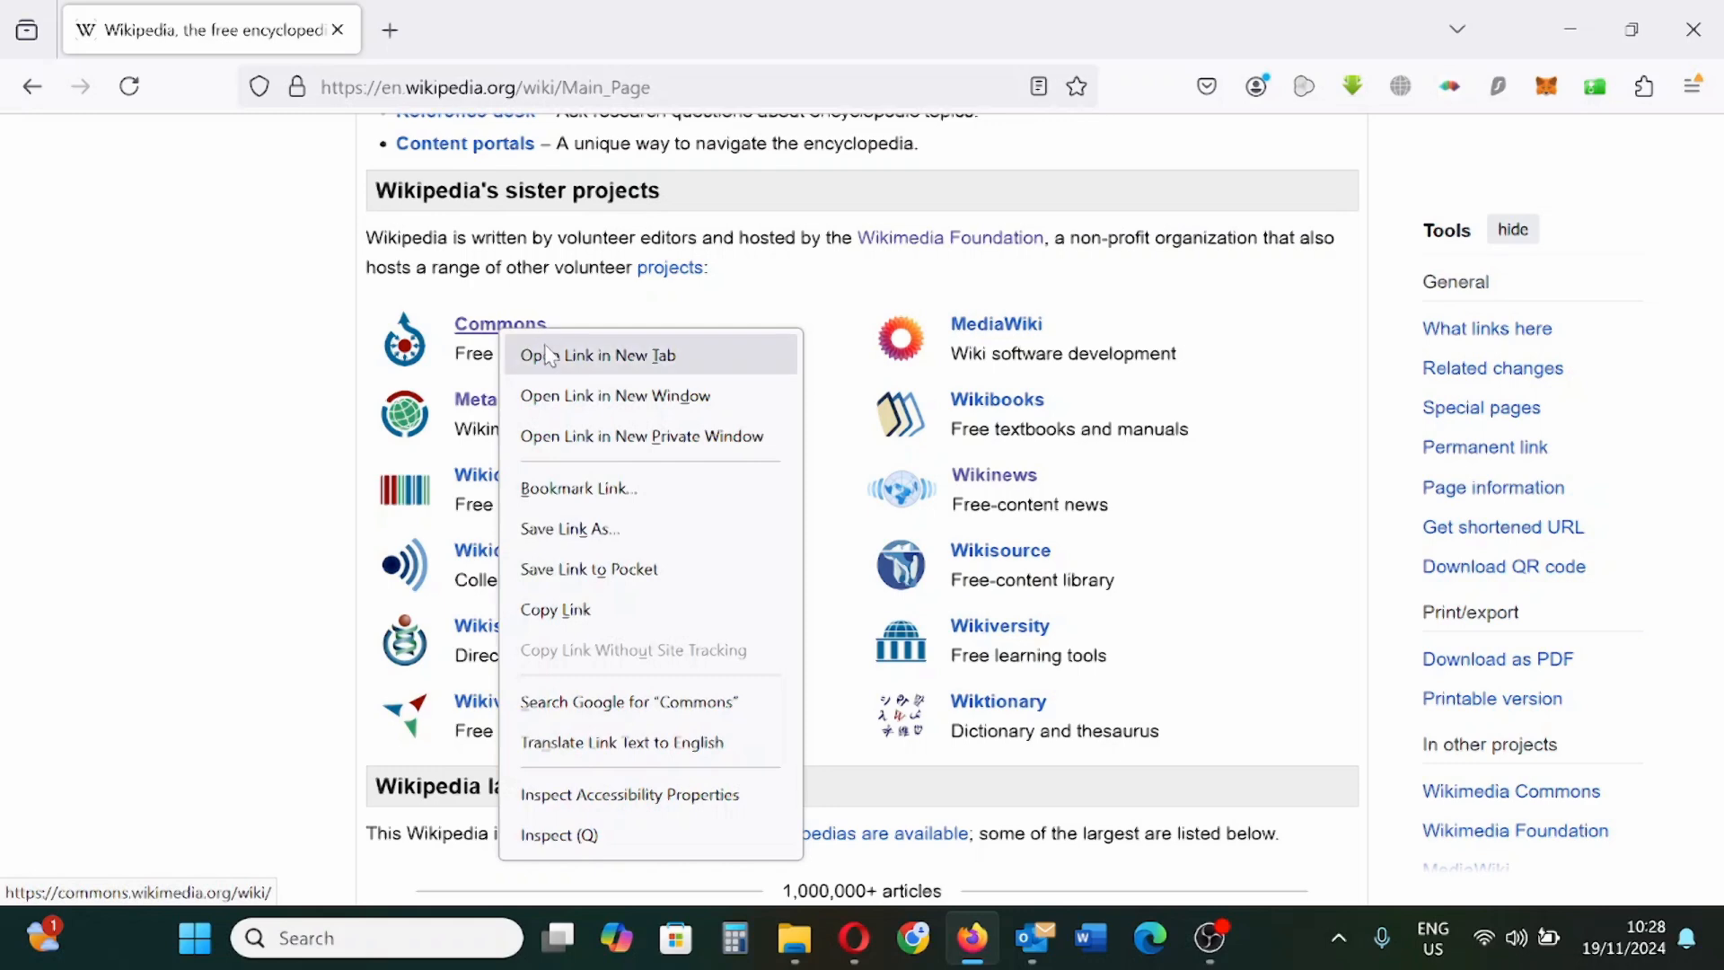
{"action": "left_click", "coordinate": [244, 350]}
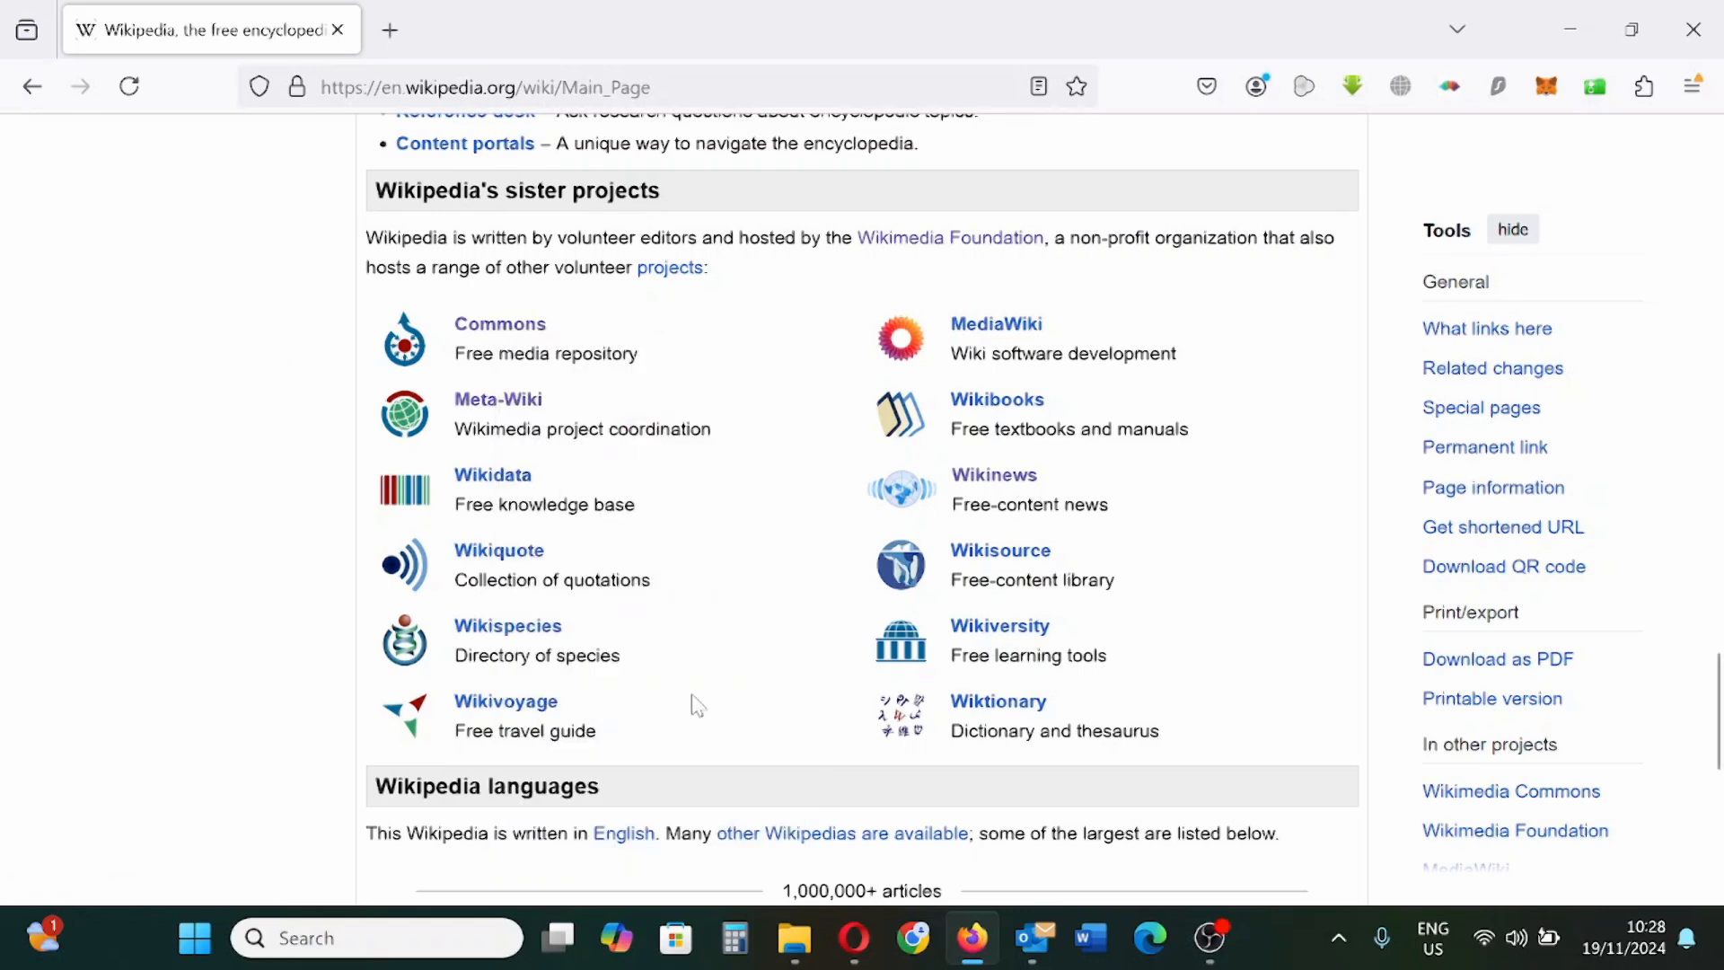
{"action": "right_click", "coordinate": [527, 334]}
{"action": "left_click", "coordinate": [629, 354]}
{"action": "left_click", "coordinate": [464, 27]}
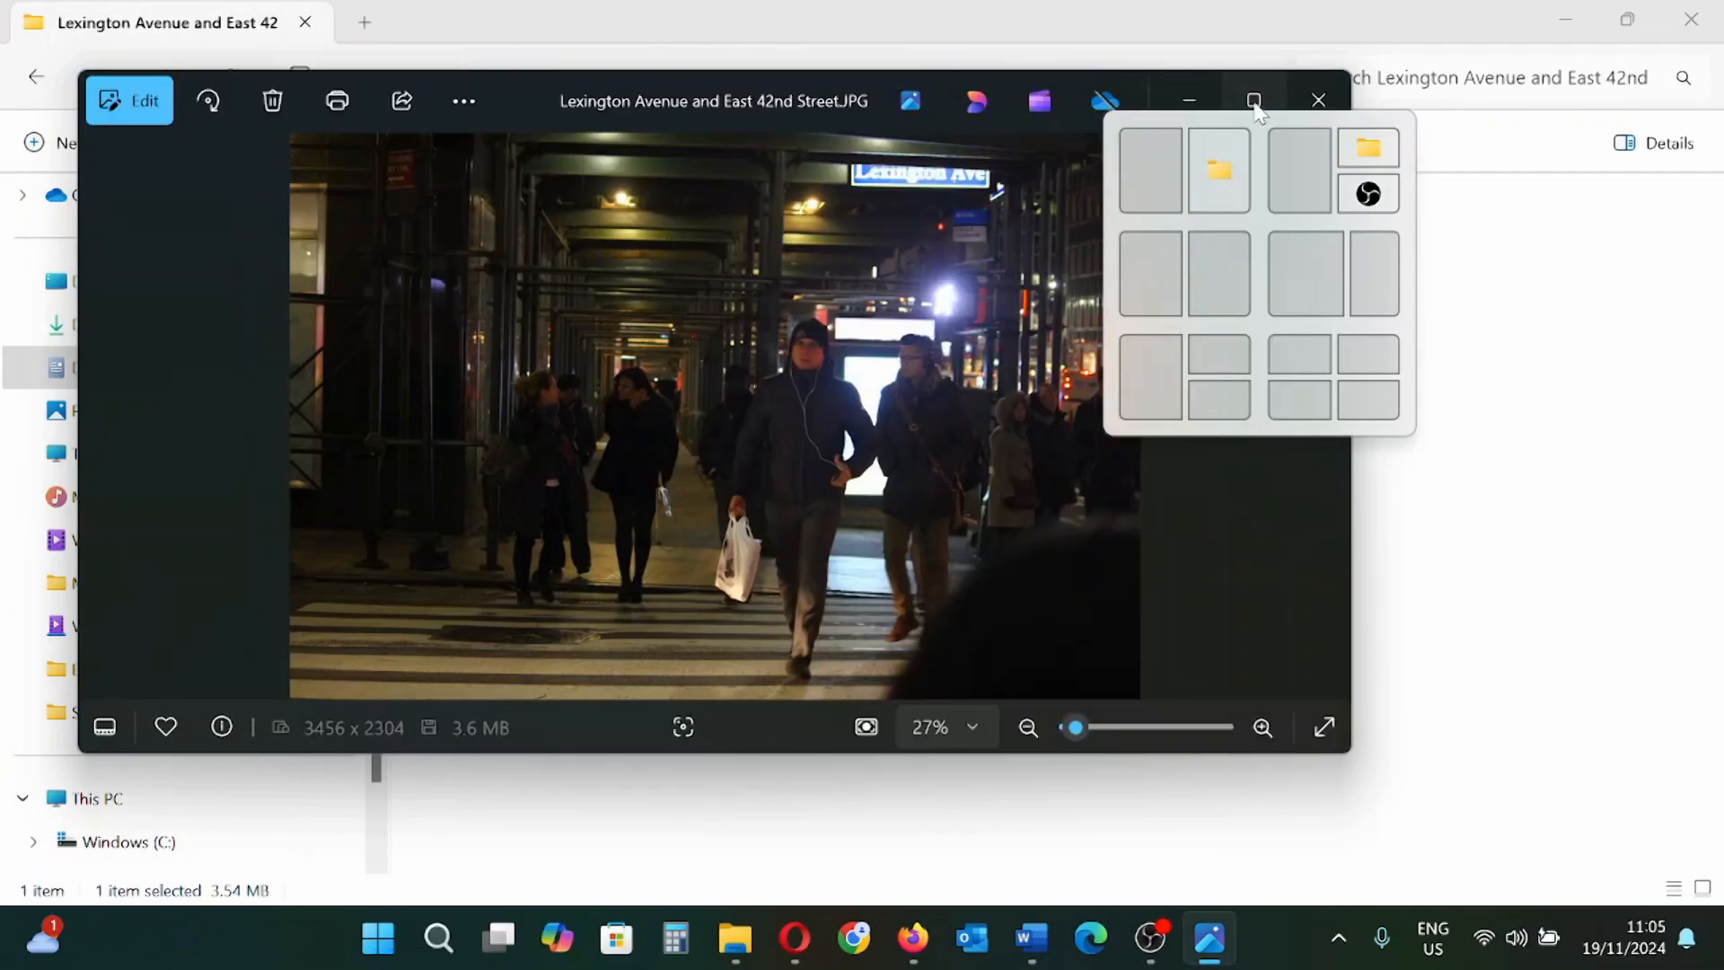
Step: Maximize the photo viewer and examine the street signs and pedestrians in Lexington Avenue and East 42nd Street.JPG at close range
{"action": "left_click", "coordinate": [1252, 104]}
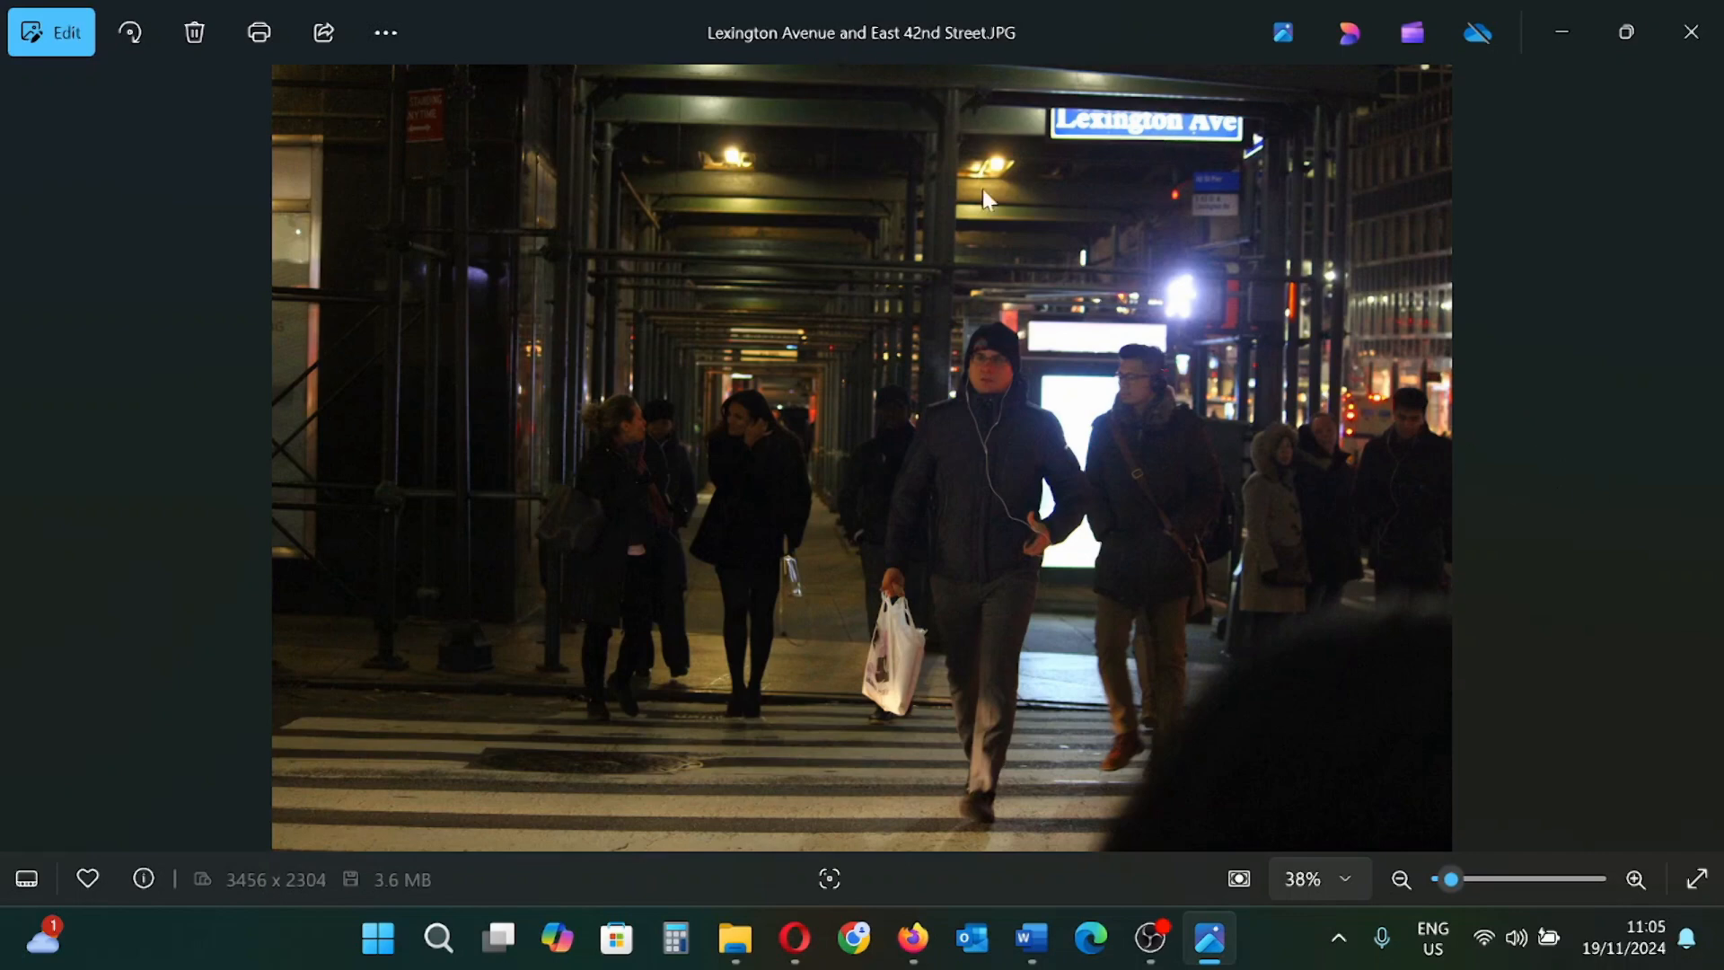
{"action": "left_click_drag", "start_coordinate": [1451, 879], "coordinate": [1455, 878]}
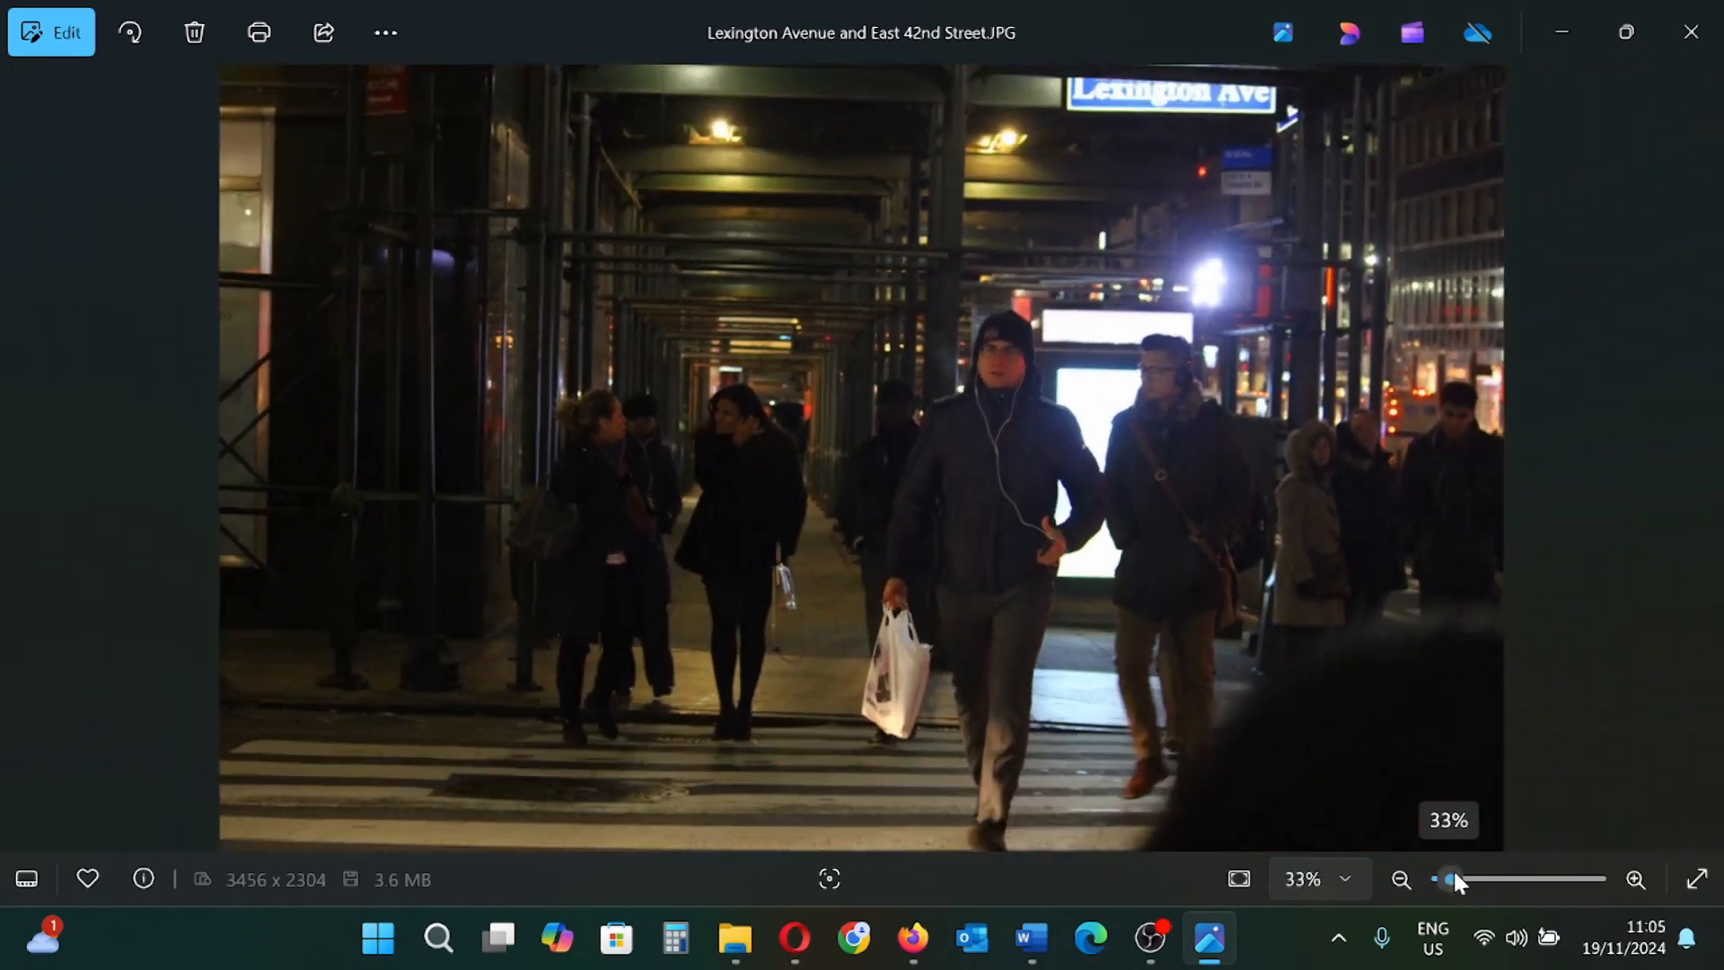
{"action": "scroll", "coordinate": [1096, 573], "scroll_direction": "down", "scroll_amount": 2}
{"action": "scroll", "coordinate": [1110, 555], "scroll_direction": "up", "scroll_amount": 4}
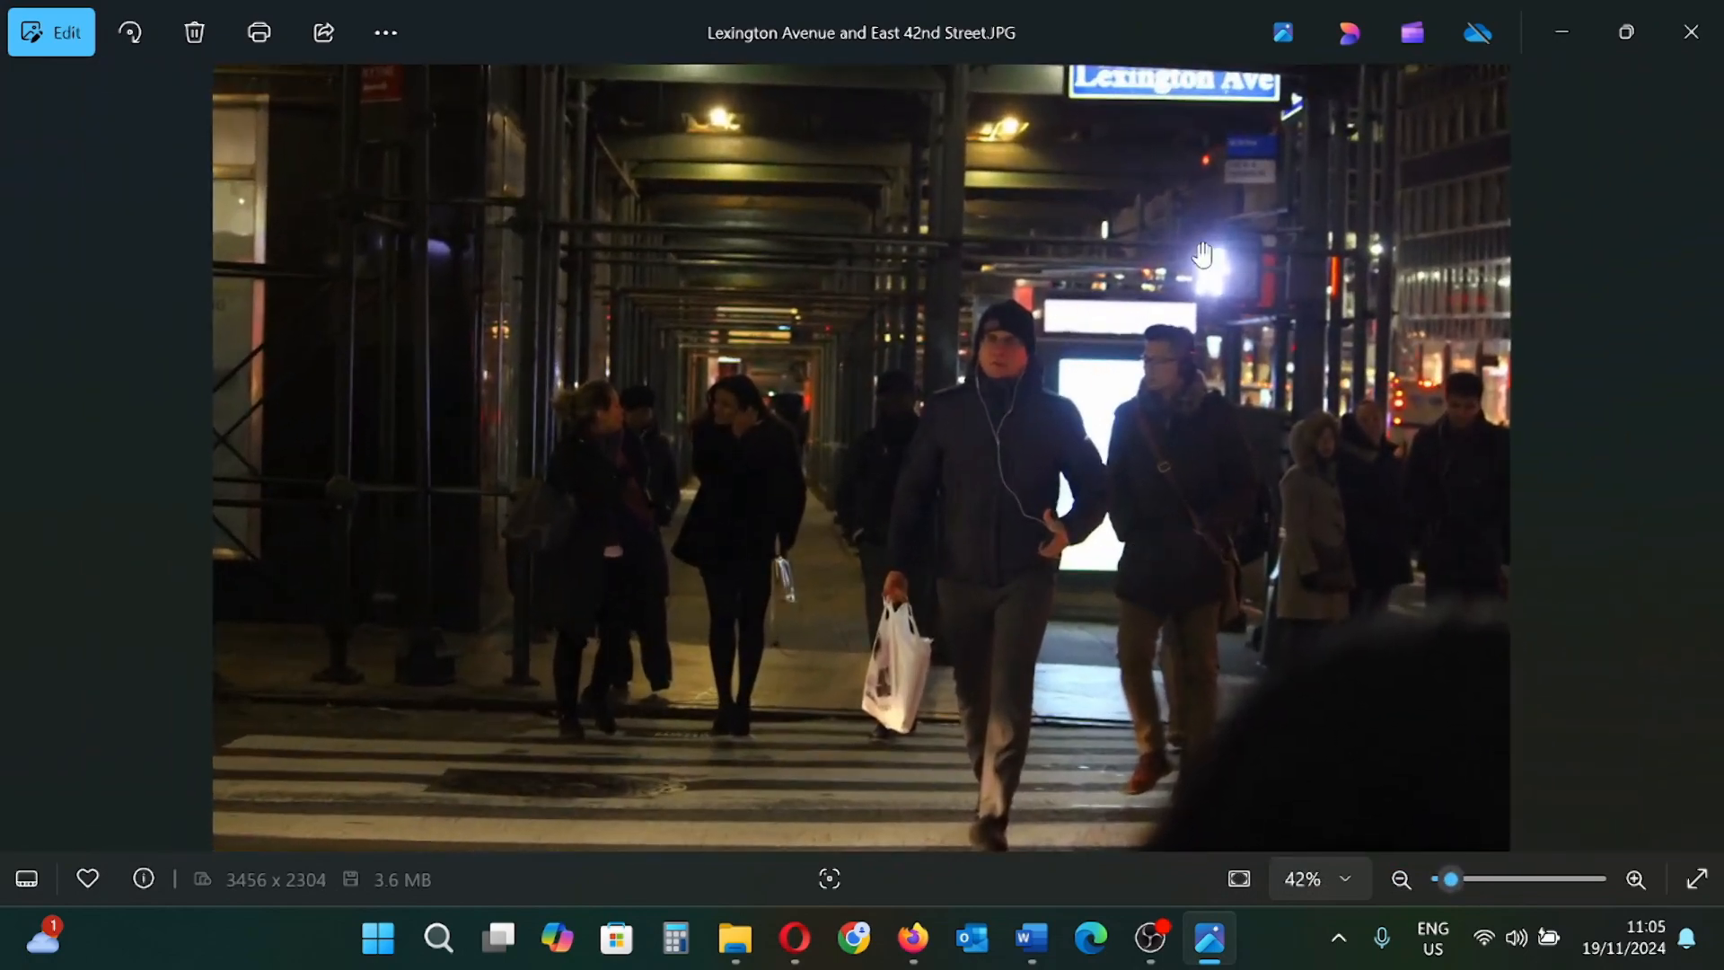
{"action": "scroll", "coordinate": [1177, 148], "scroll_direction": "up", "scroll_amount": 3}
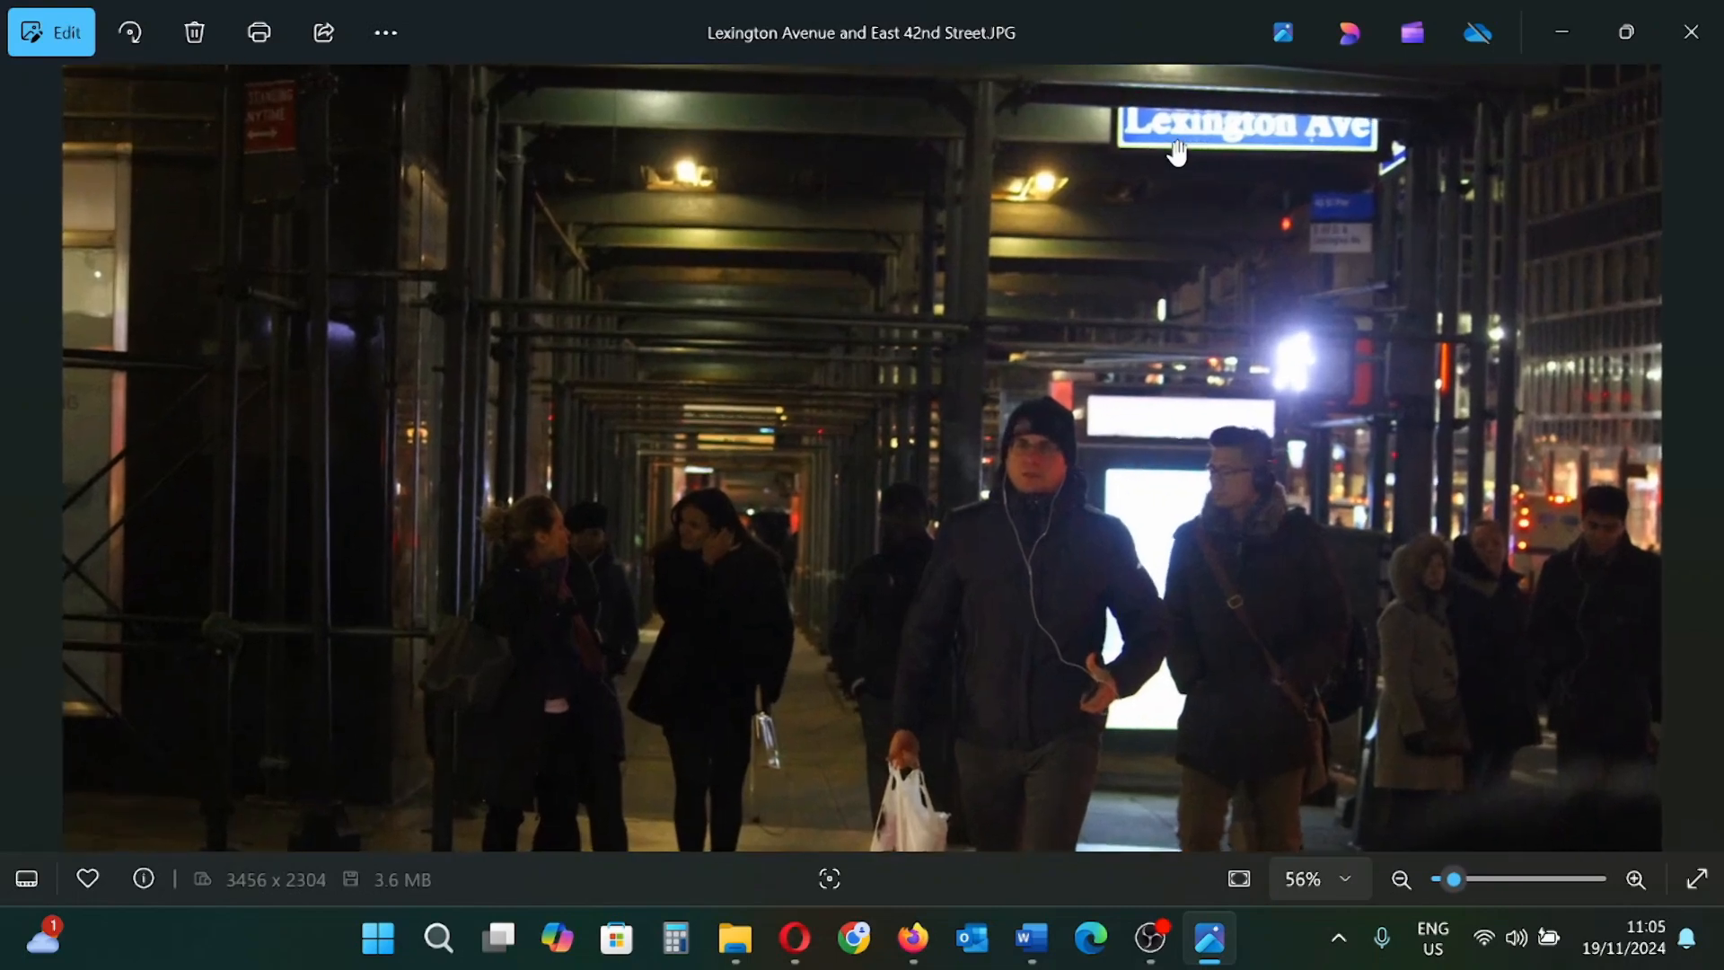
{"action": "scroll", "coordinate": [1178, 150], "scroll_direction": "up", "scroll_amount": 4}
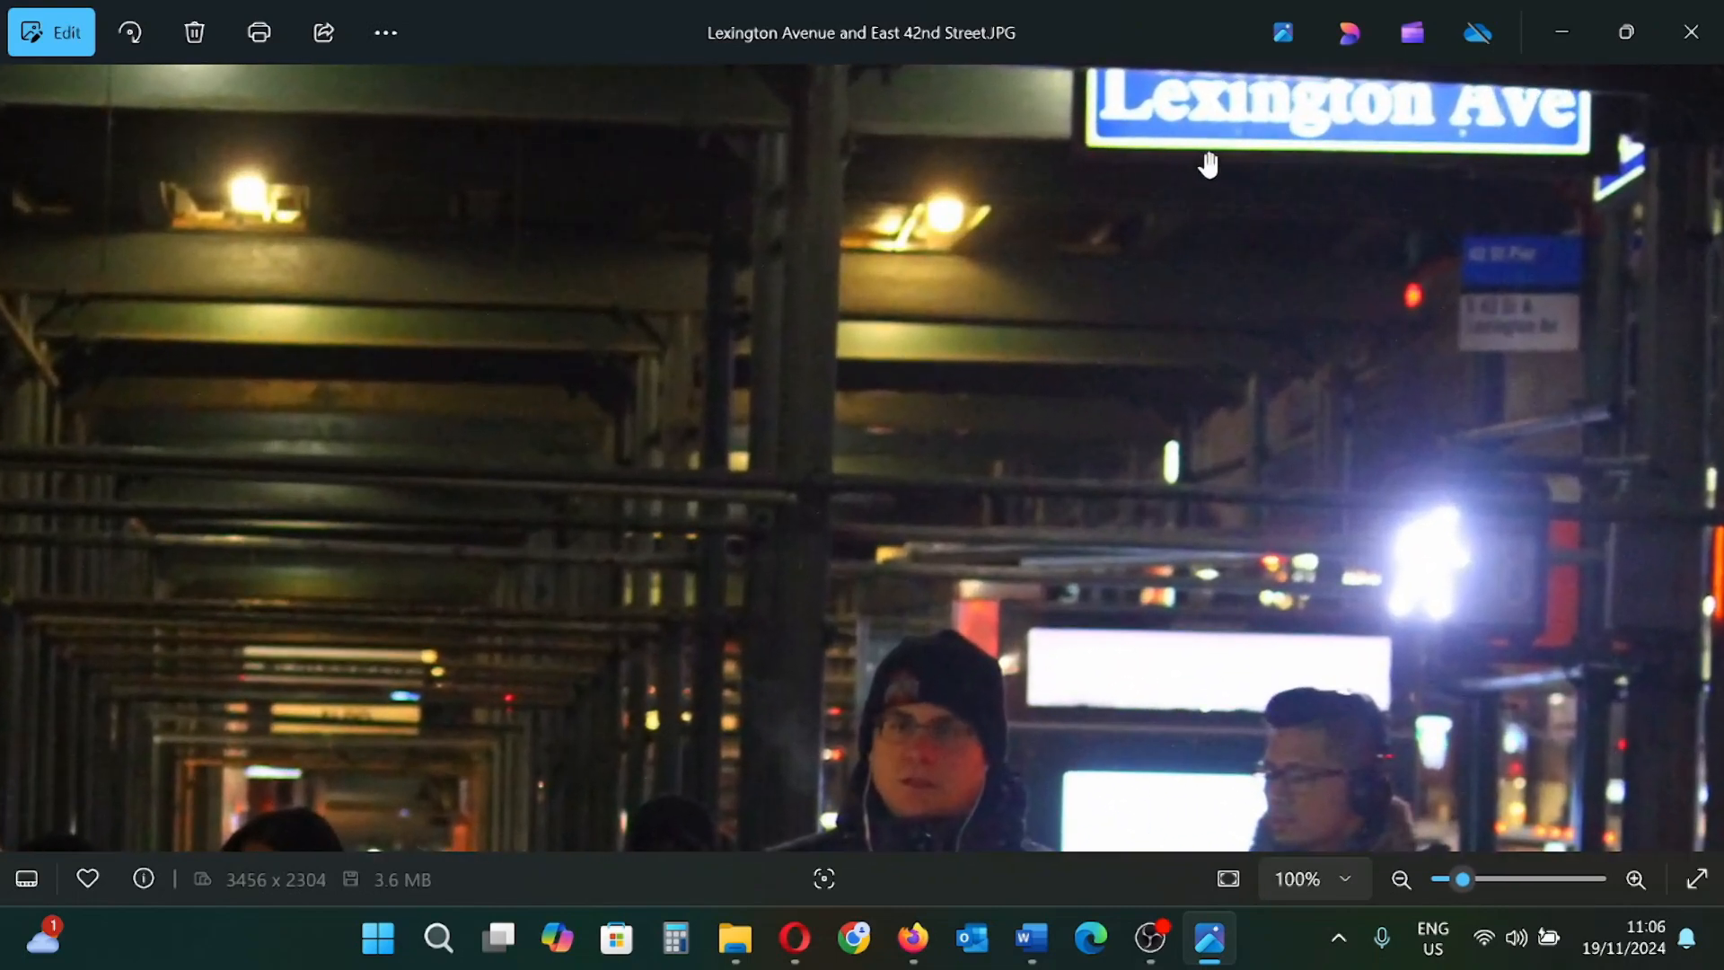
{"action": "scroll", "coordinate": [1208, 165], "scroll_direction": "up", "scroll_amount": 2}
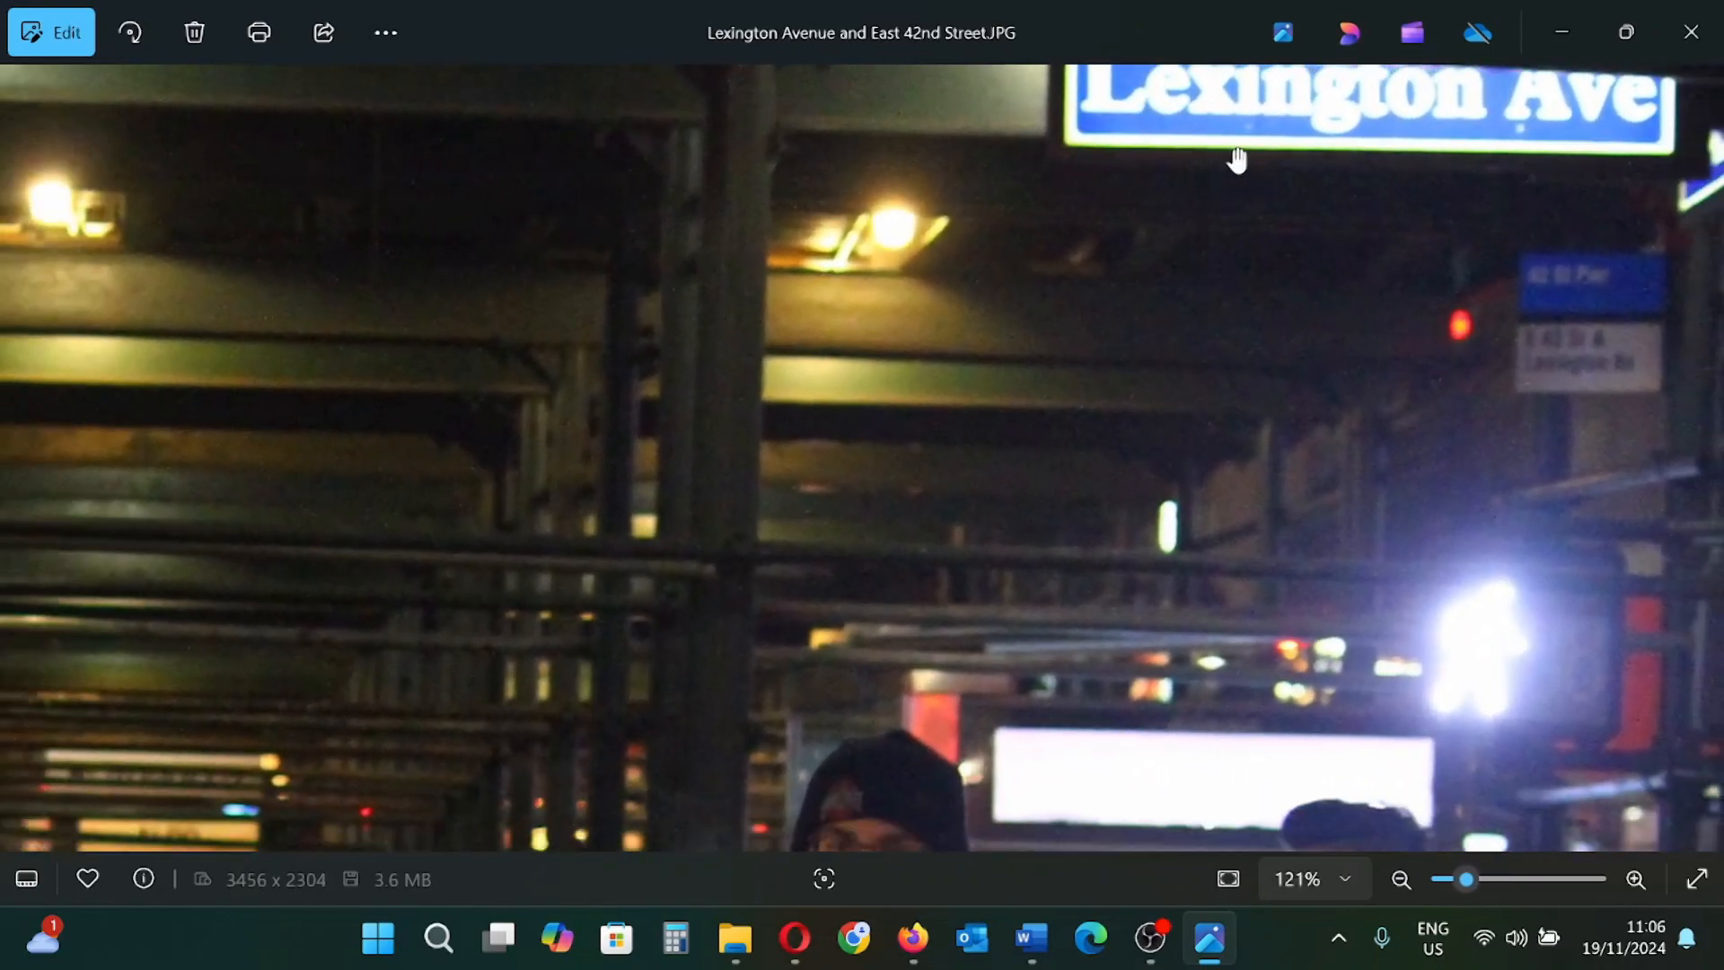
{"action": "scroll", "coordinate": [1238, 159], "scroll_direction": "down", "scroll_amount": 1}
{"action": "scroll", "coordinate": [1293, 157], "scroll_direction": "down", "scroll_amount": 1}
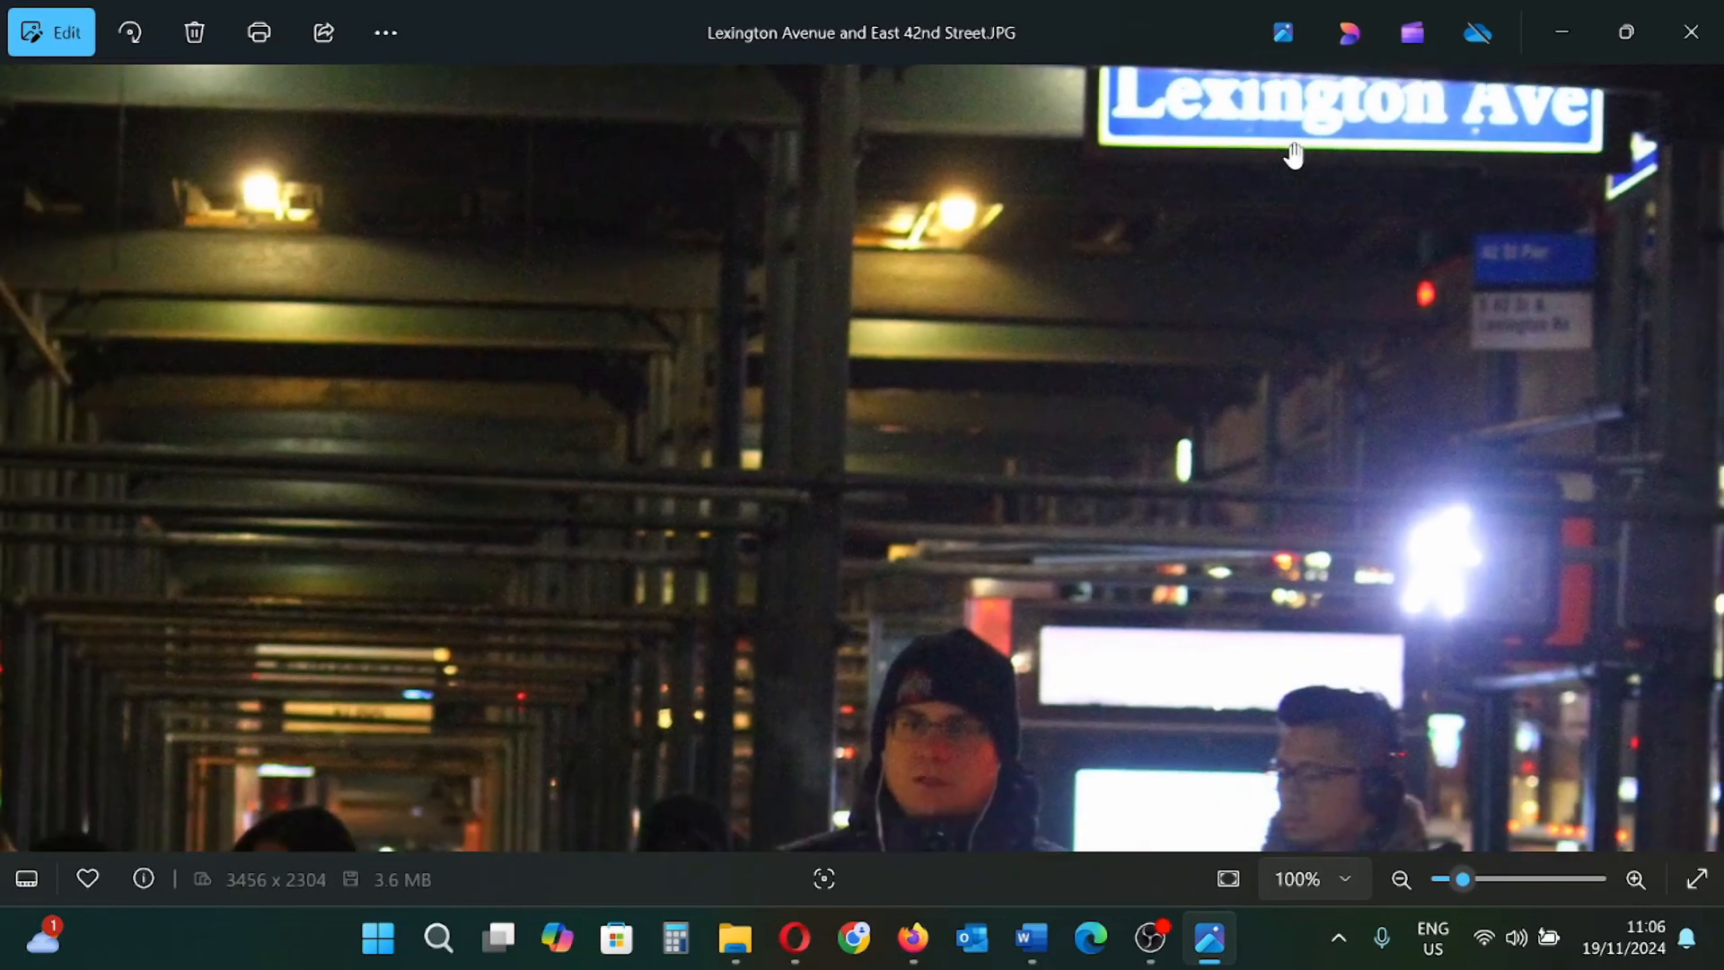
{"action": "scroll", "coordinate": [1293, 158], "scroll_direction": "up", "scroll_amount": 2}
{"action": "left_click_drag", "start_coordinate": [1293, 154], "coordinate": [1282, 311]}
{"action": "scroll", "coordinate": [1282, 311], "scroll_direction": "down", "scroll_amount": 6}
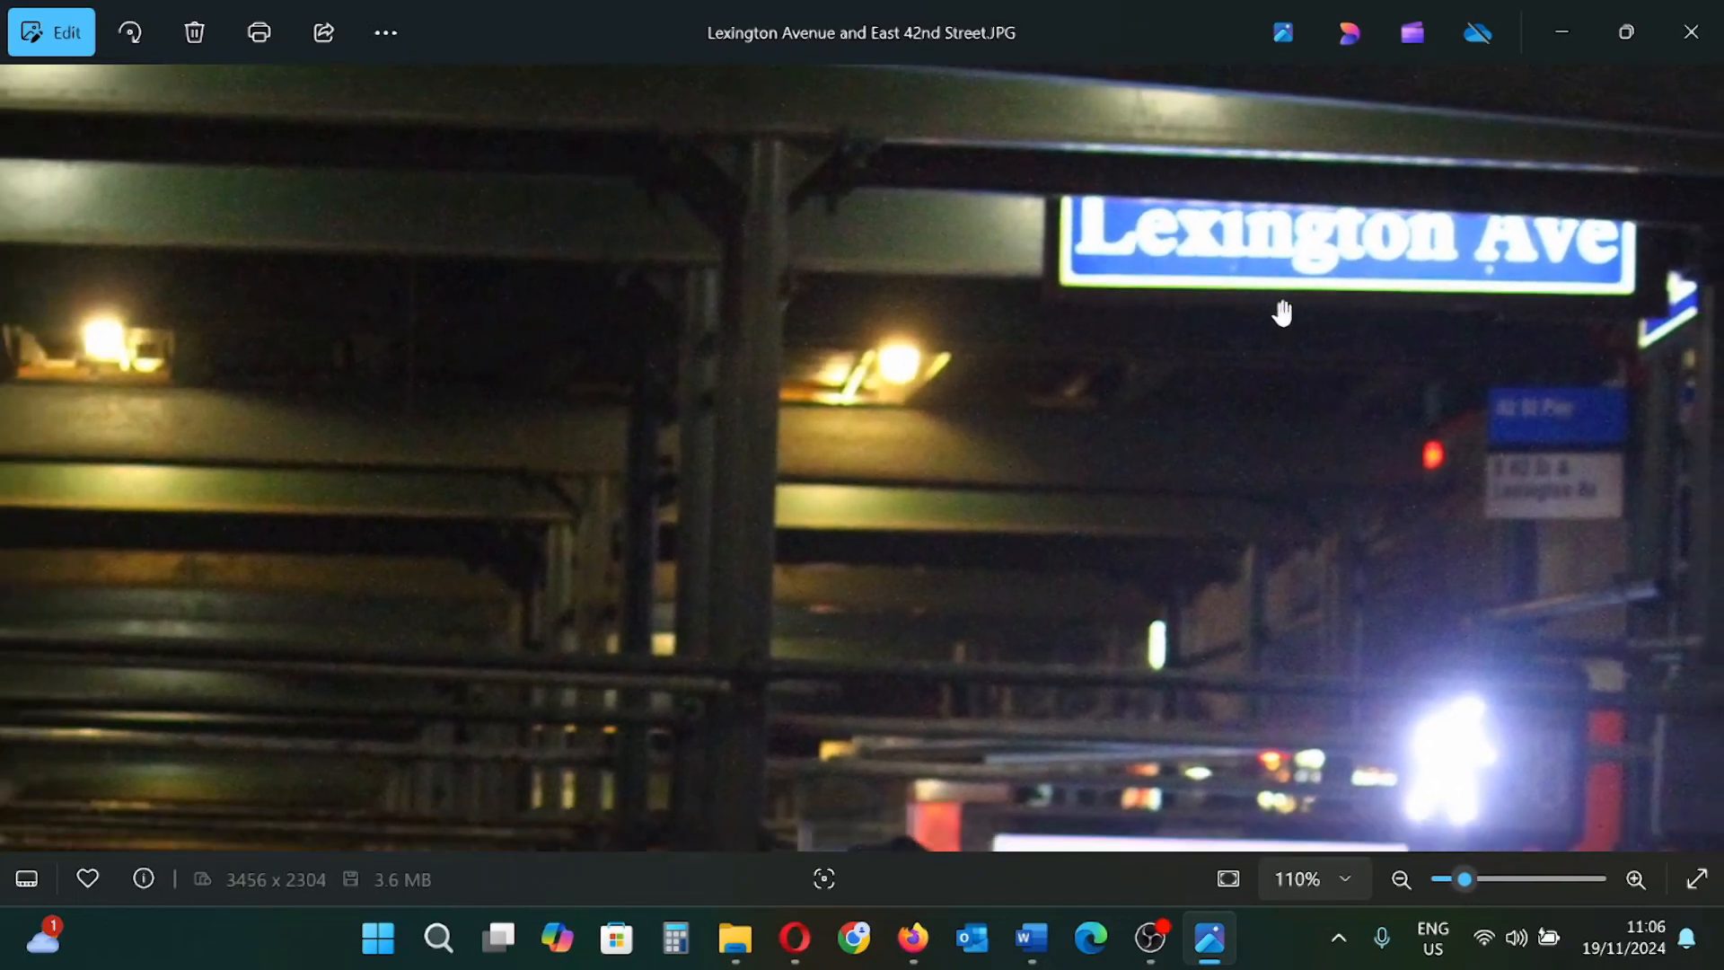
{"action": "scroll", "coordinate": [1282, 311], "scroll_direction": "down", "scroll_amount": 2}
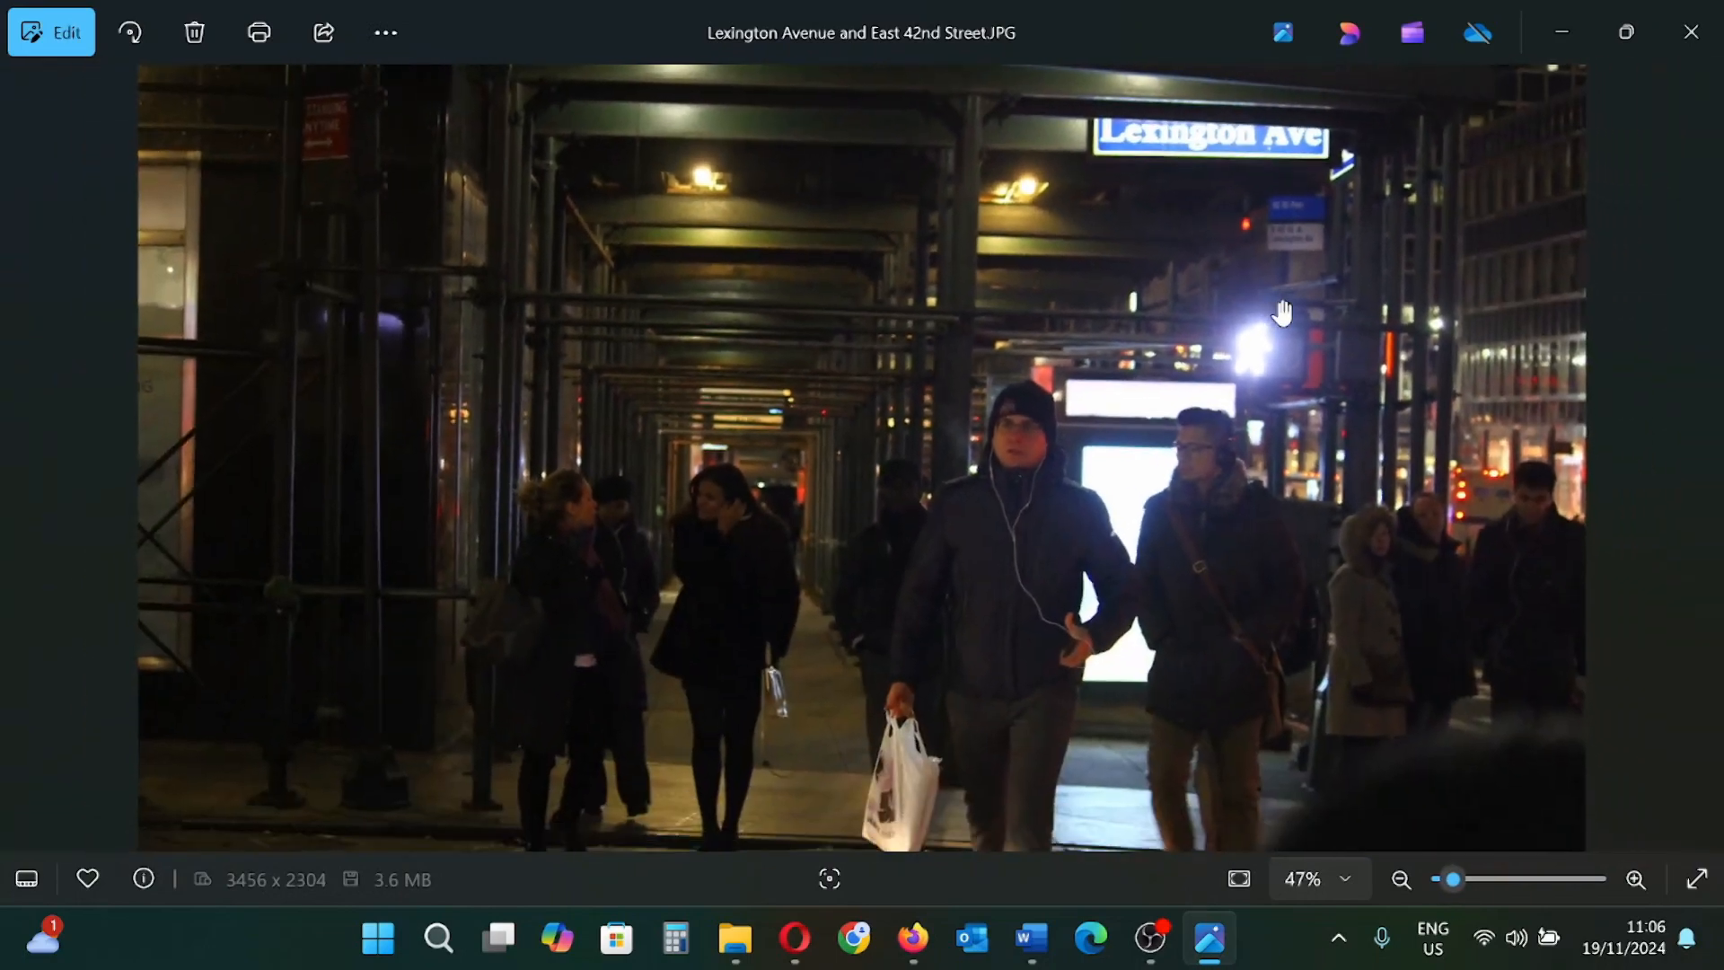
{"action": "scroll", "coordinate": [1281, 304], "scroll_direction": "up", "scroll_amount": 6}
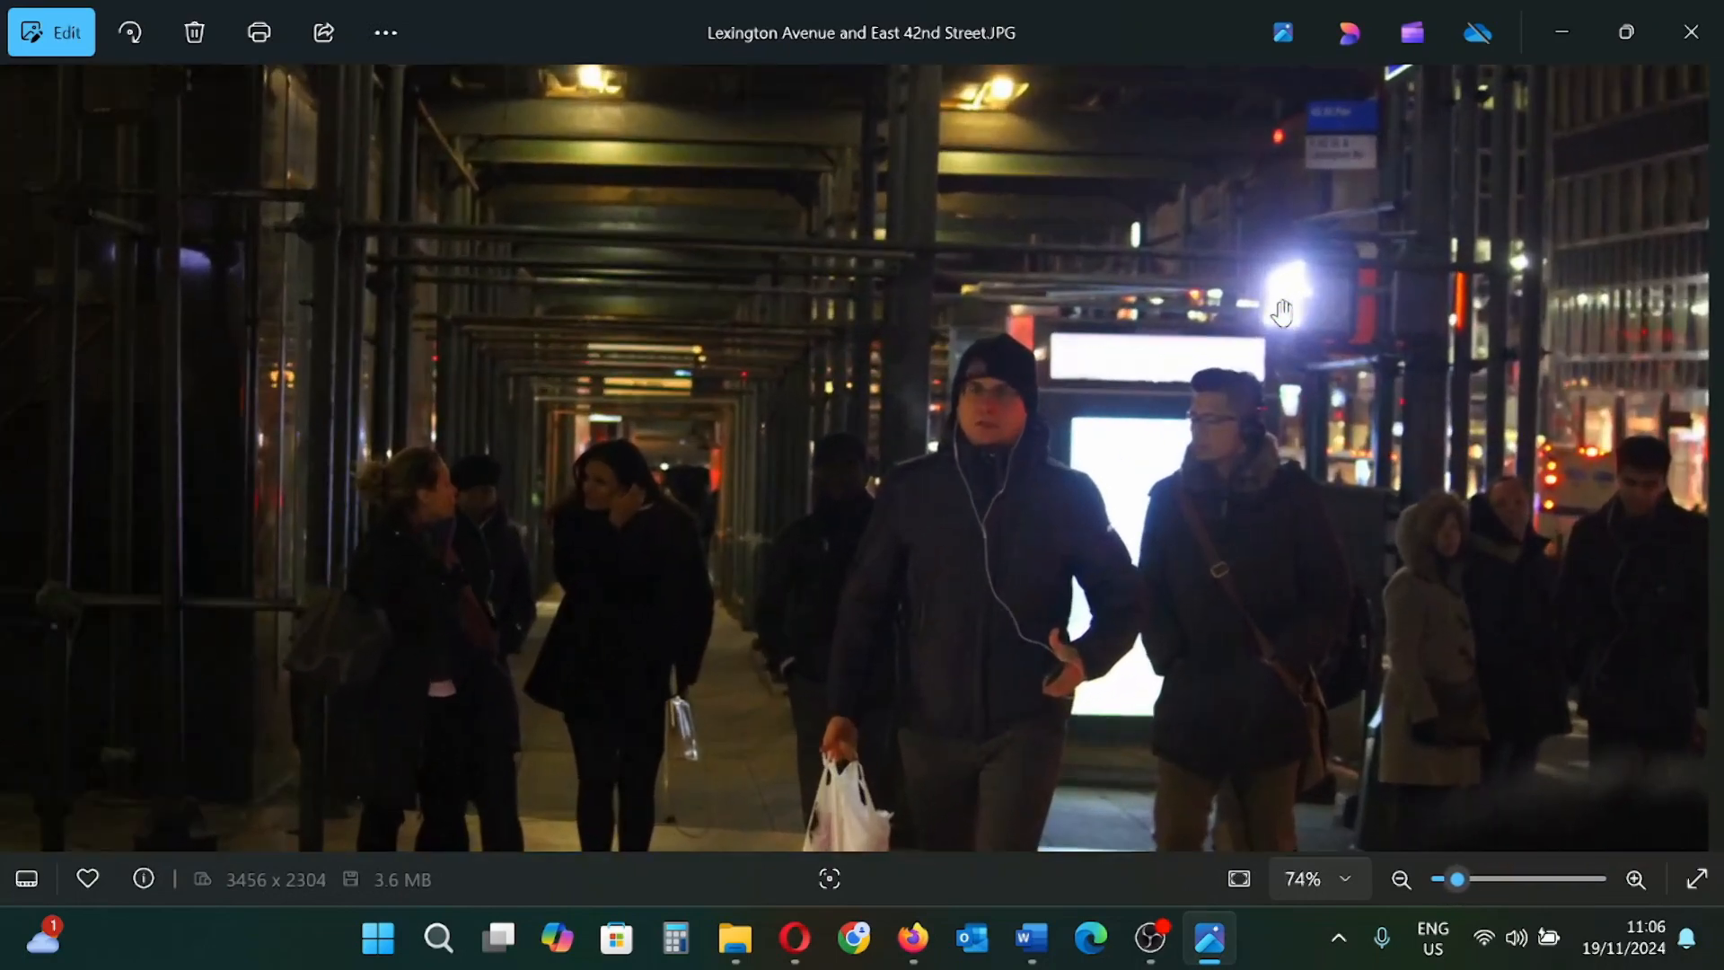